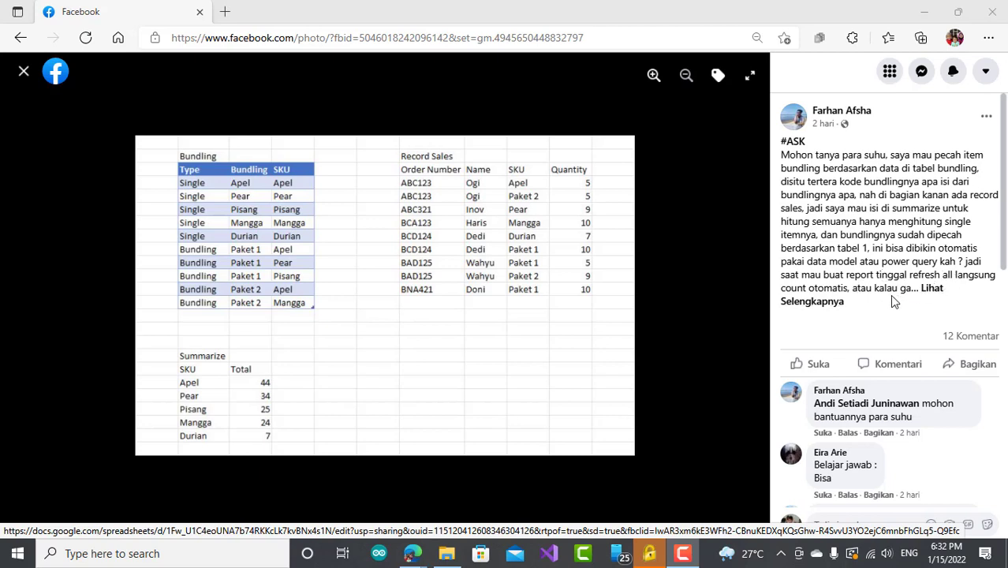
Expand the full #ASK post, look through its comments, and open the shared Google Sheets link
left_click(932, 290)
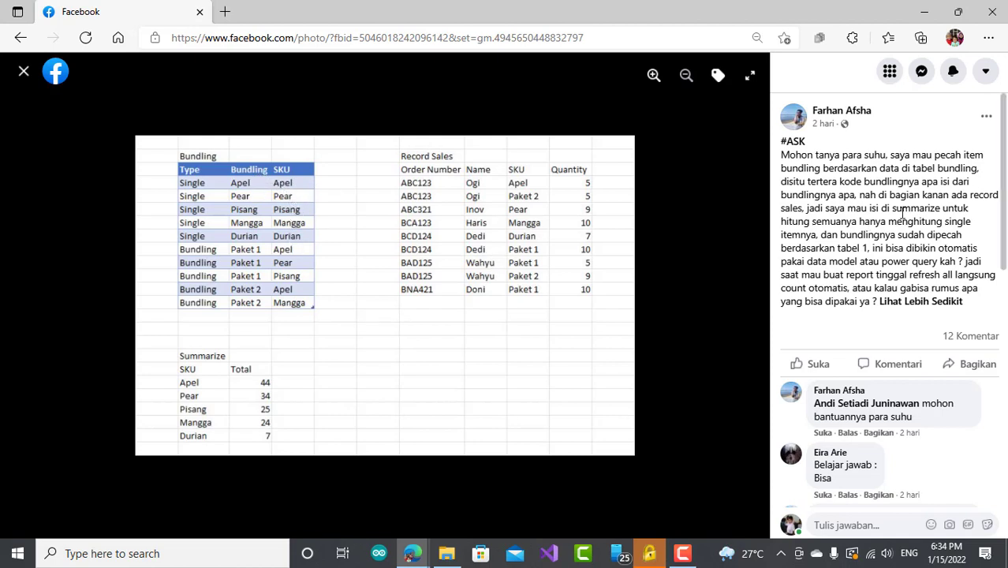
left_click_drag(1005, 193, 1005, 263)
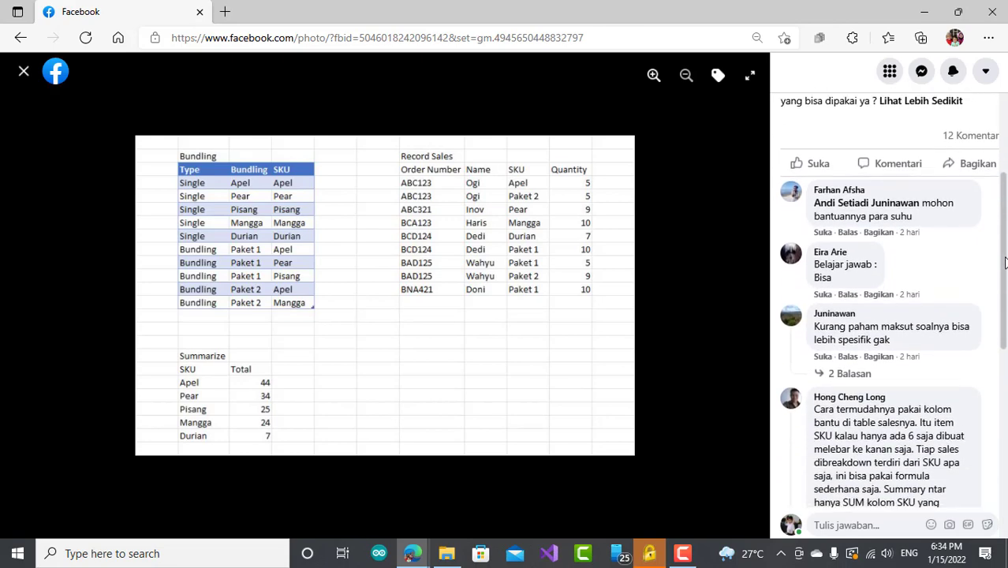
left_click_drag(1005, 262, 1005, 200)
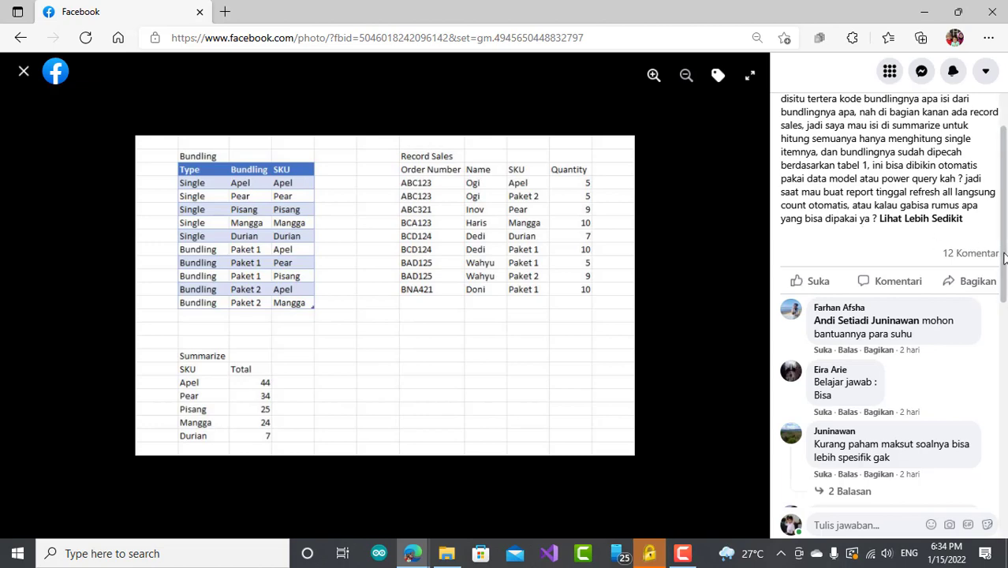
left_click_drag(1004, 257, 998, 457)
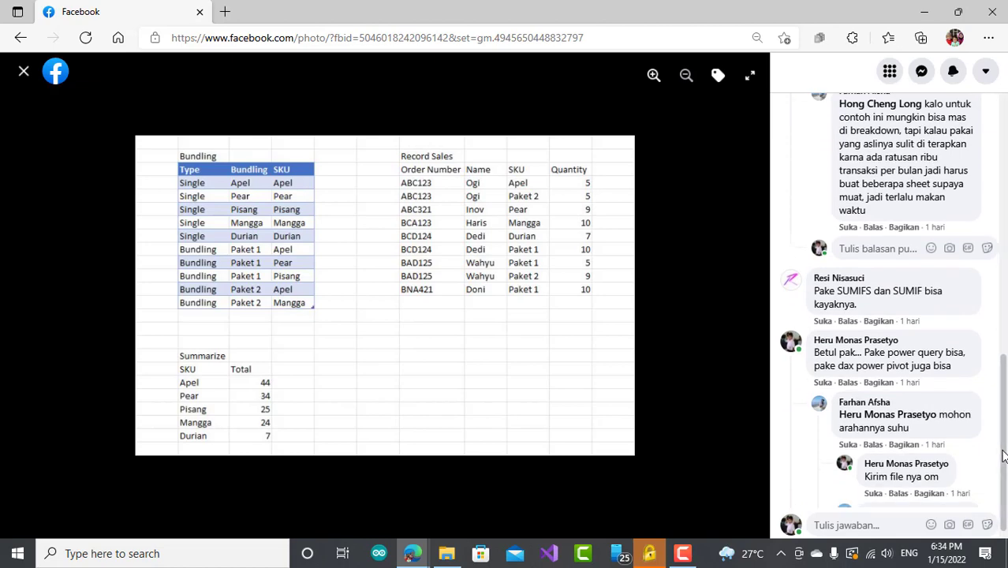
left_click_drag(1002, 456, 1002, 519)
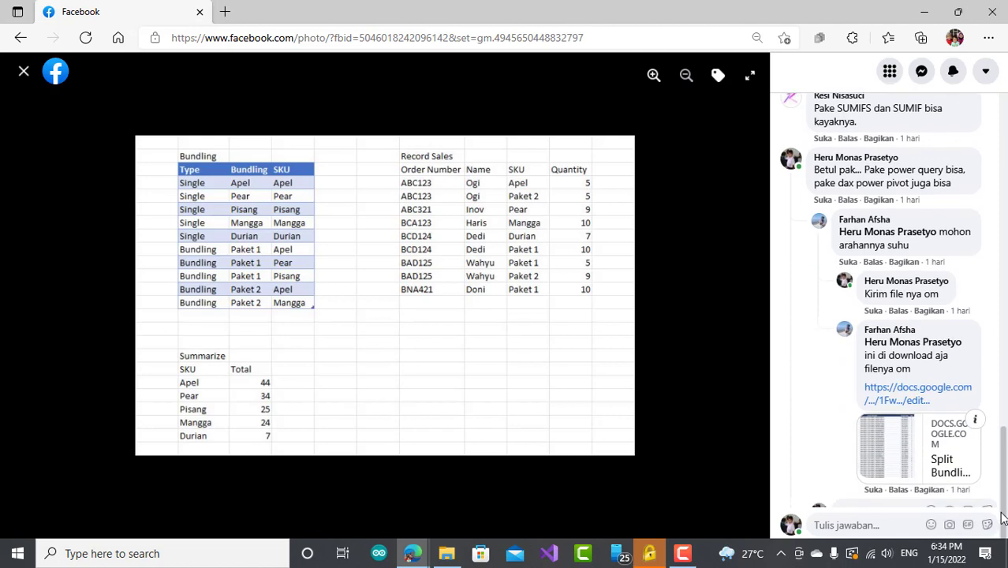
left_click(902, 392)
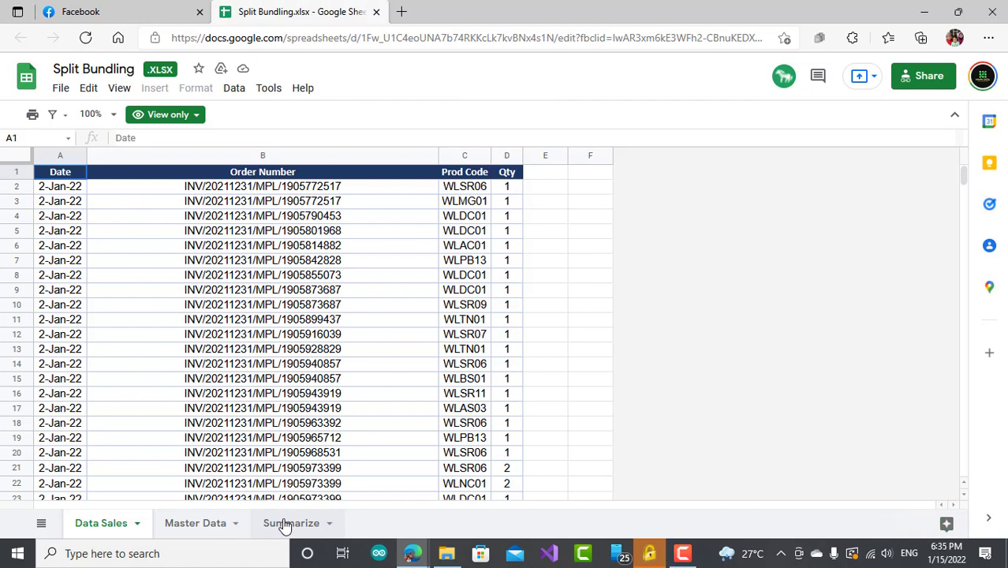
Compare the example tables in the Facebook post with the Data Sales and Master Data sheets of Split Bundling
left_click(134, 16)
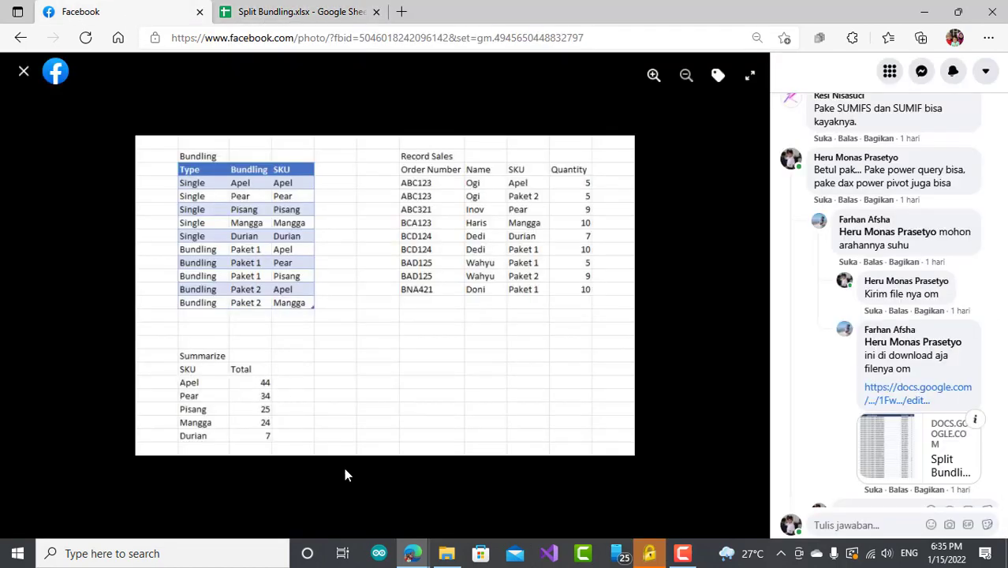
left_click(292, 11)
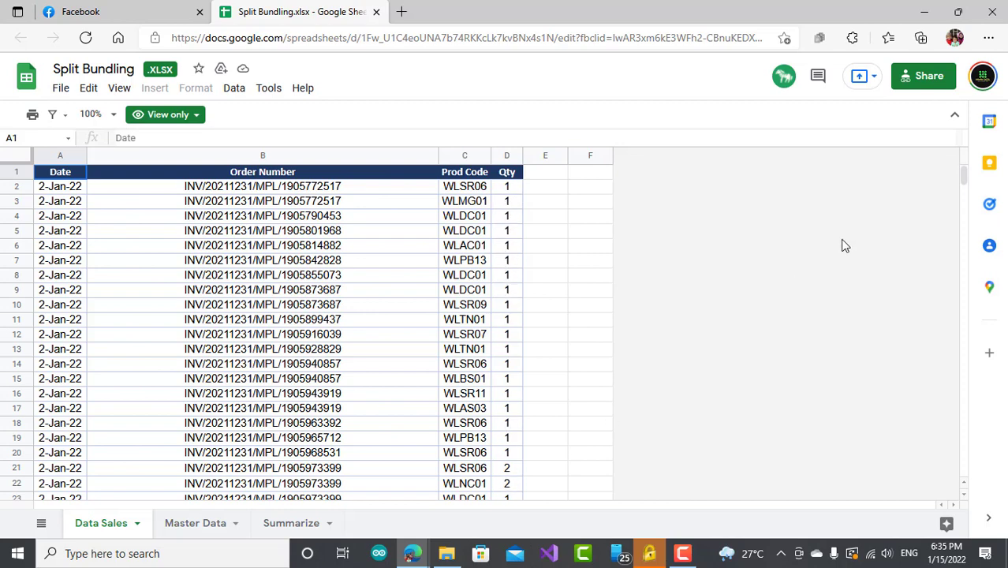
mouse_move(967, 180)
left_mouse_down()
mouse_move(967, 211)
mouse_move(967, 168)
left_mouse_up()
left_click(197, 525)
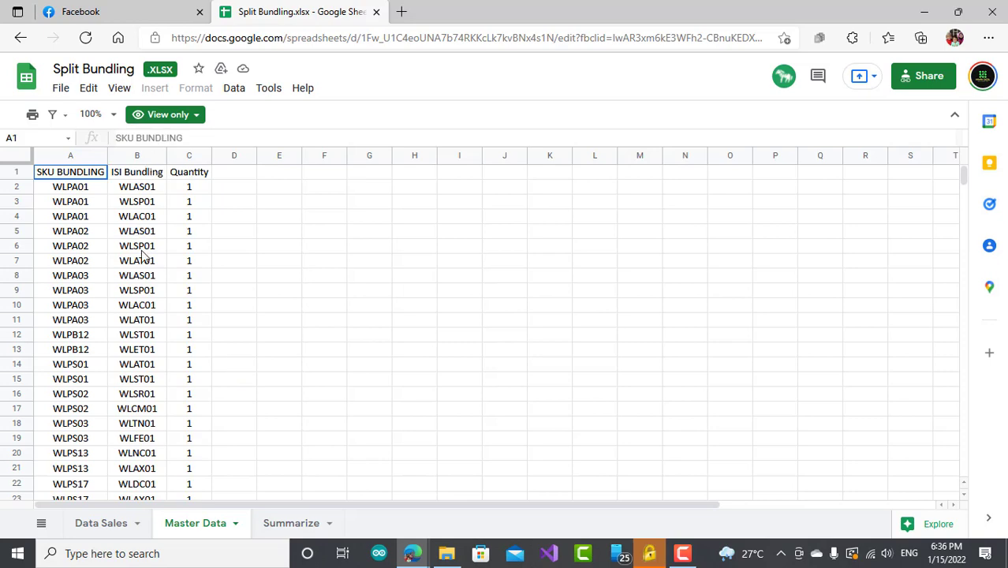
left_click(121, 21)
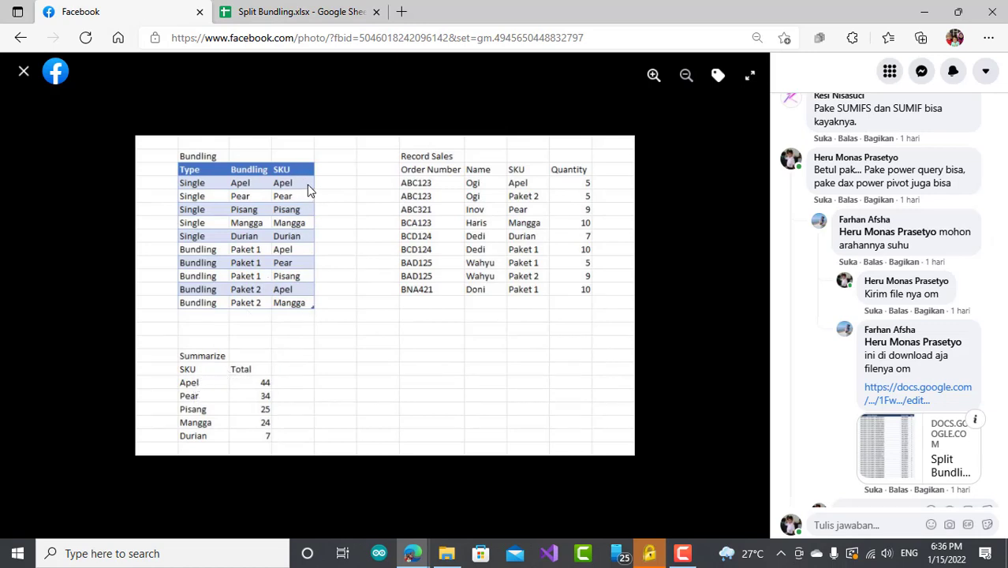
left_click(315, 12)
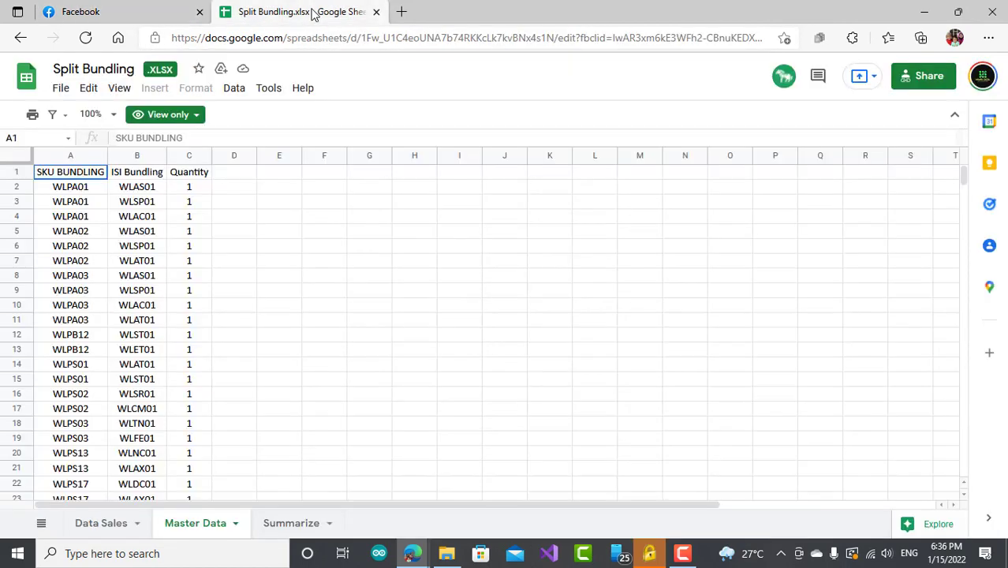
Examine the SKU BUNDLING, ISI Bundling and Quantity columns throughout the Master Data sheet
left_click(78, 168)
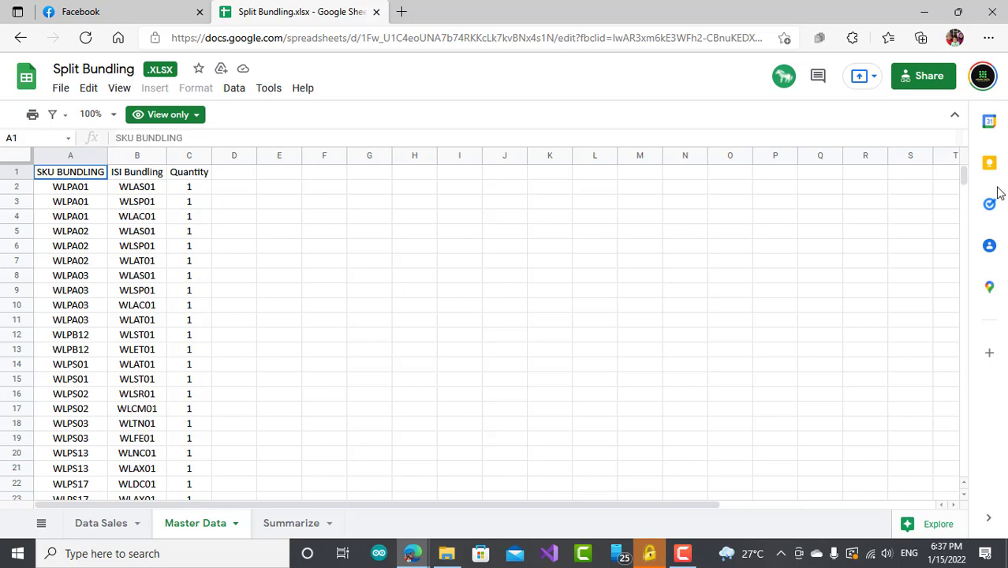
left_click_drag(962, 178, 962, 199)
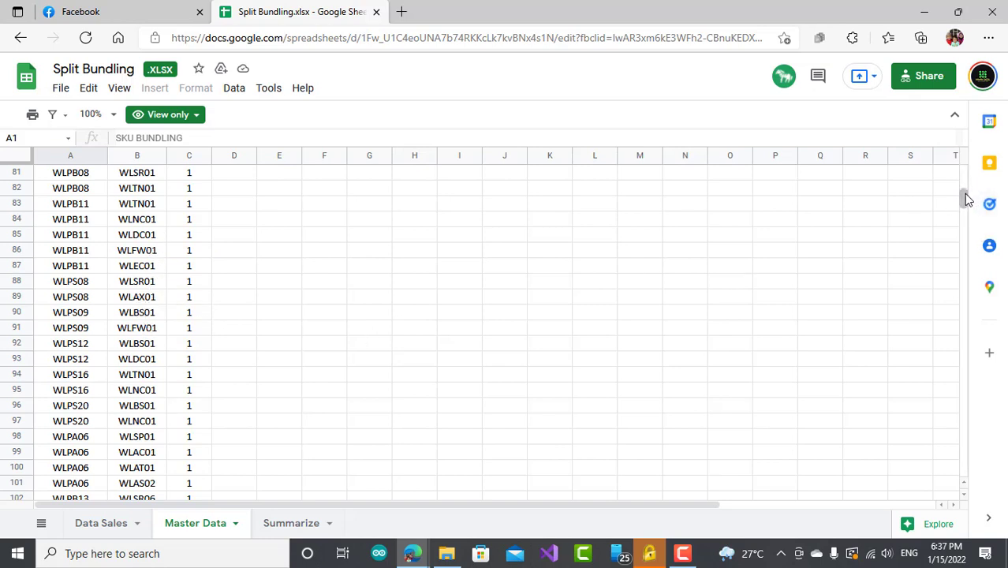
left_click_drag(966, 200, 959, 158)
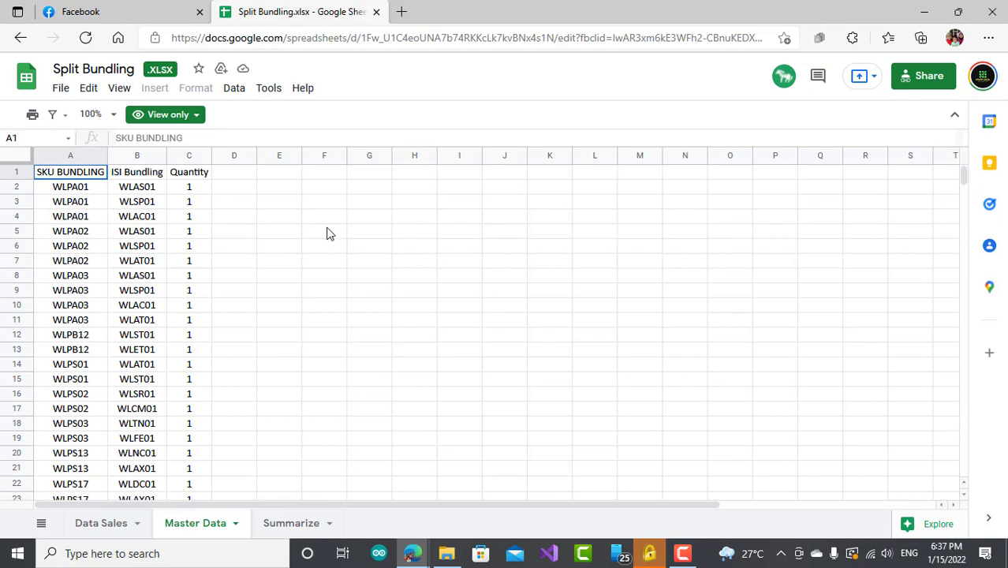
left_click(199, 186)
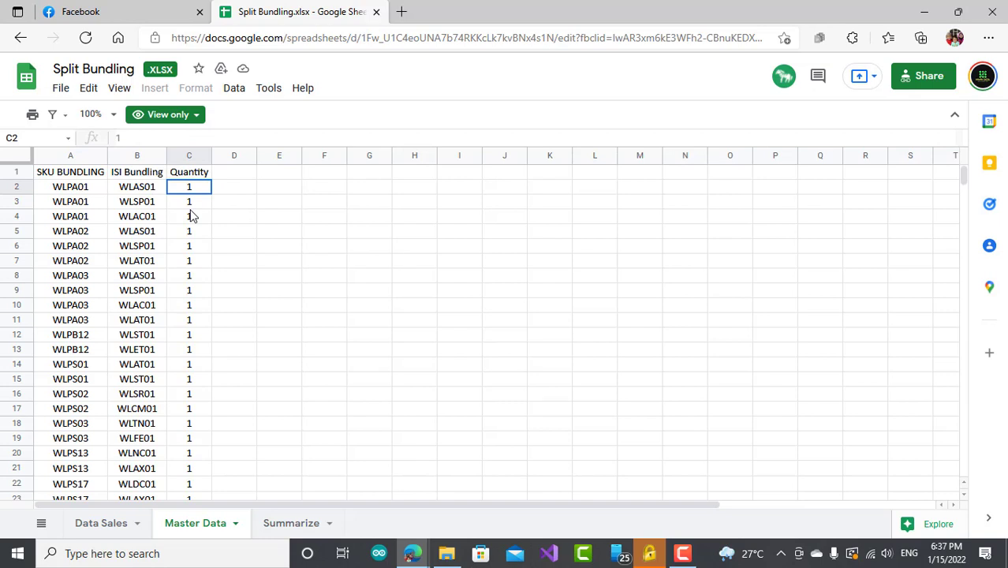
left_click(61, 90)
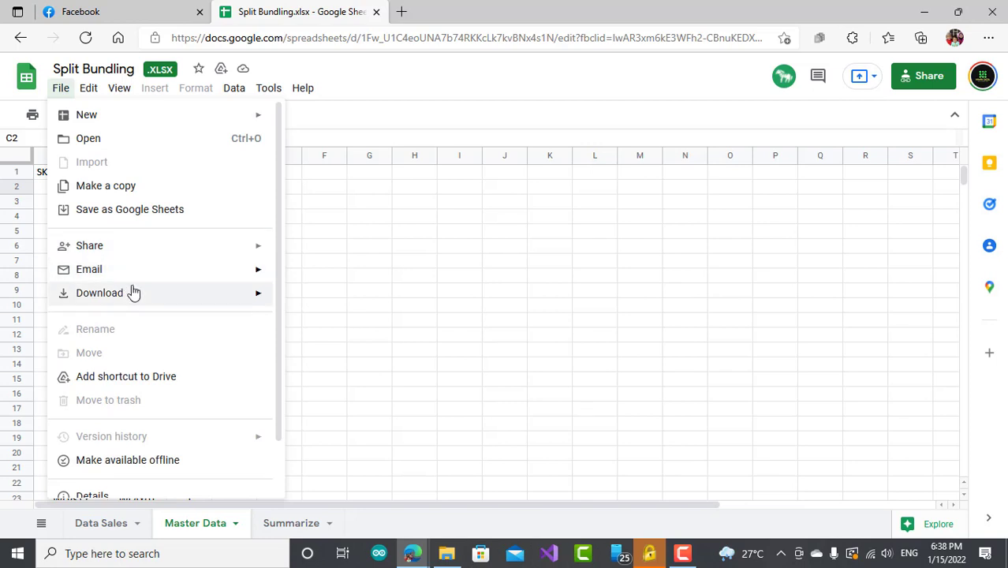
mouse_move(134, 293)
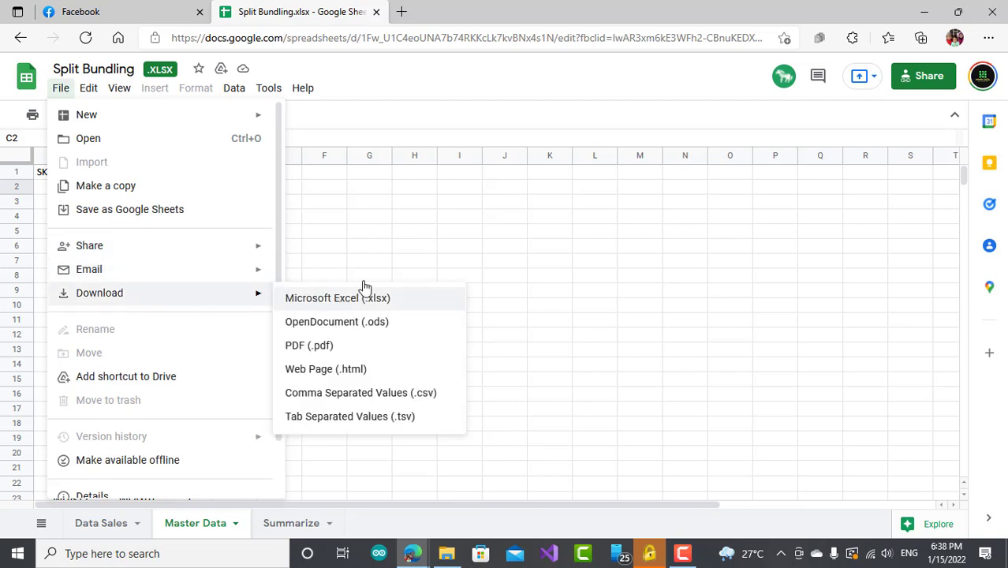
left_click(432, 249)
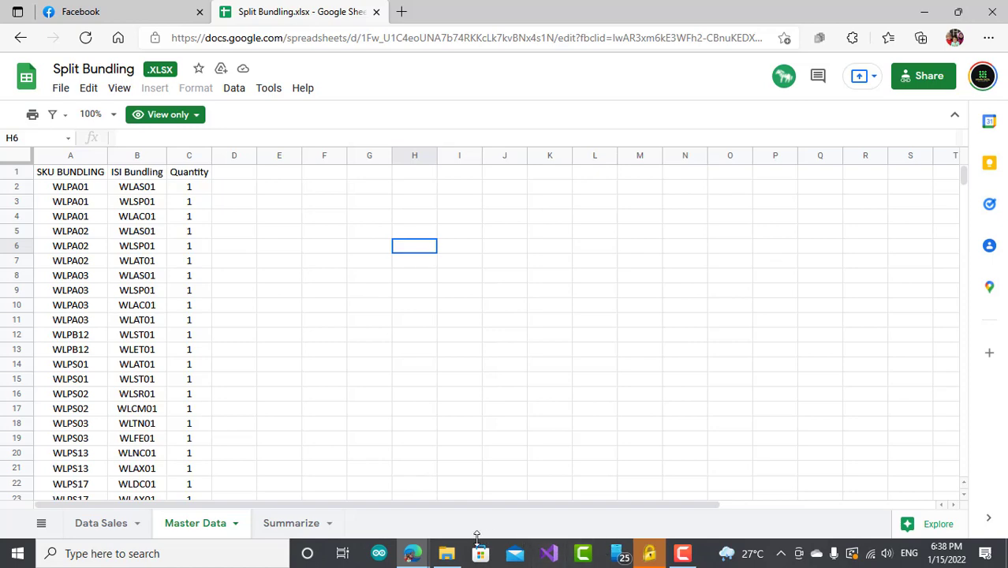
Switch to File Explorer and open Split Bundling.xlsx from the Downloads folder in Excel
left_click(447, 553)
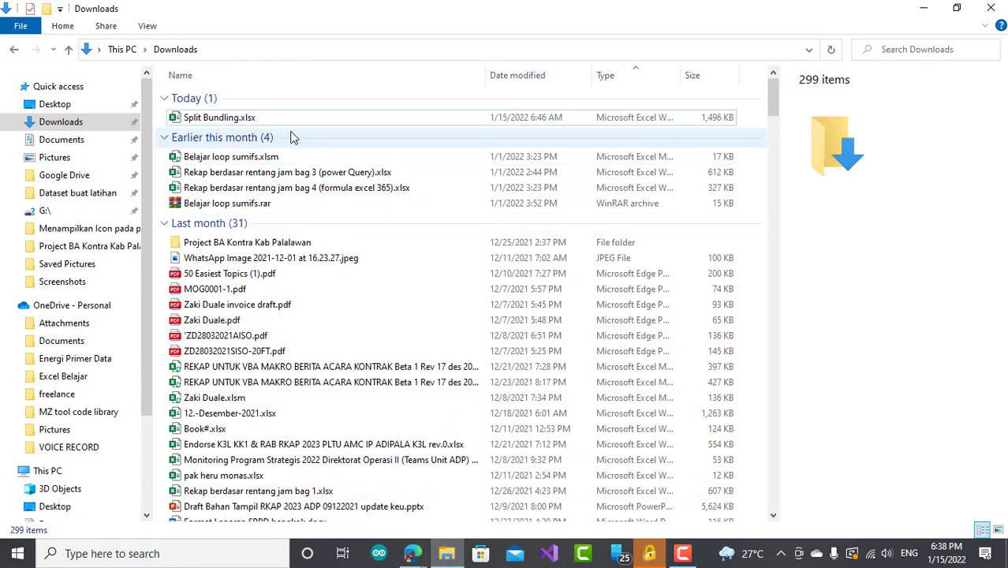
left_click(247, 118)
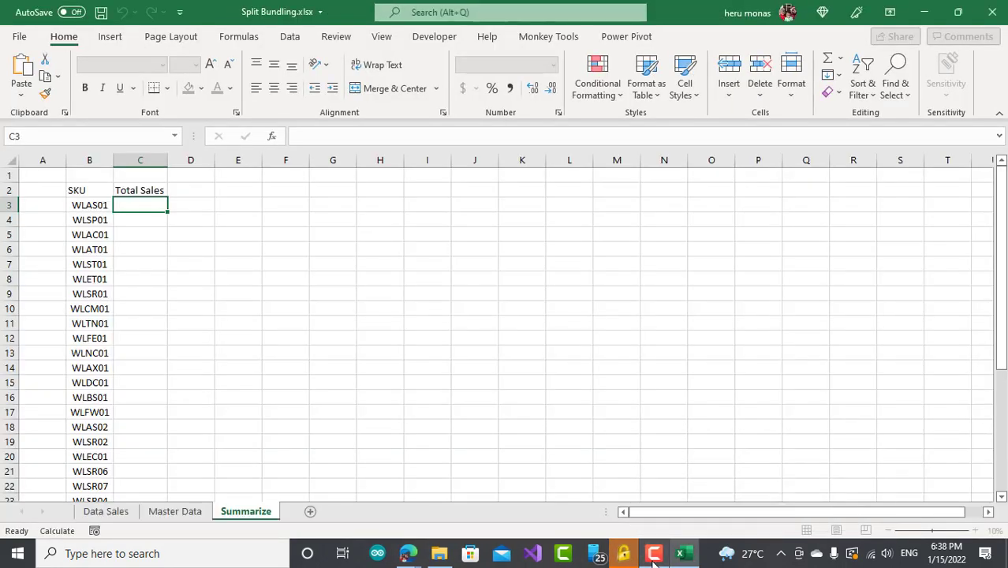
left_click(230, 359)
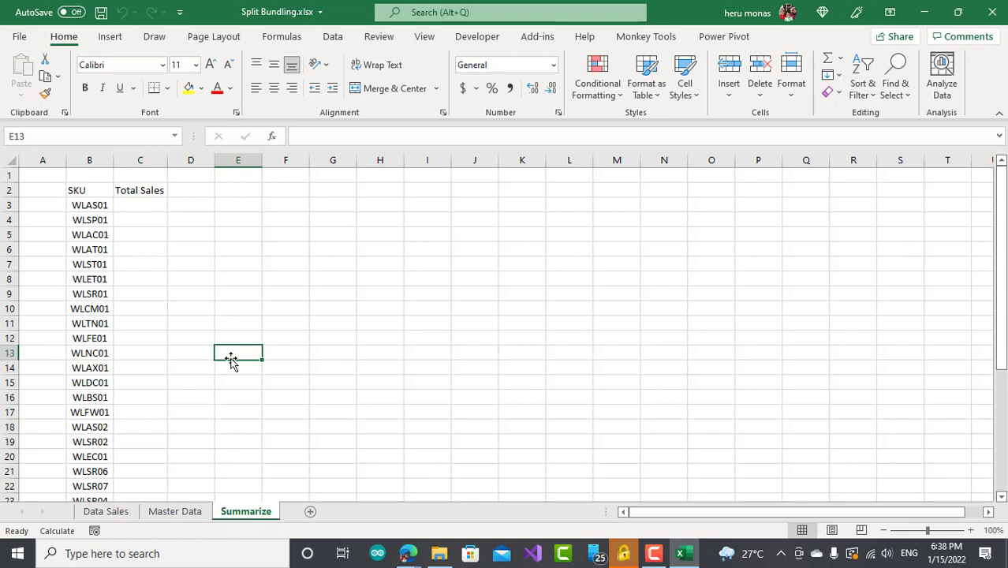
Review the Master Data and Data Sales sheets of the workbook, starting from their first rows
left_click(196, 512)
left_click(131, 427)
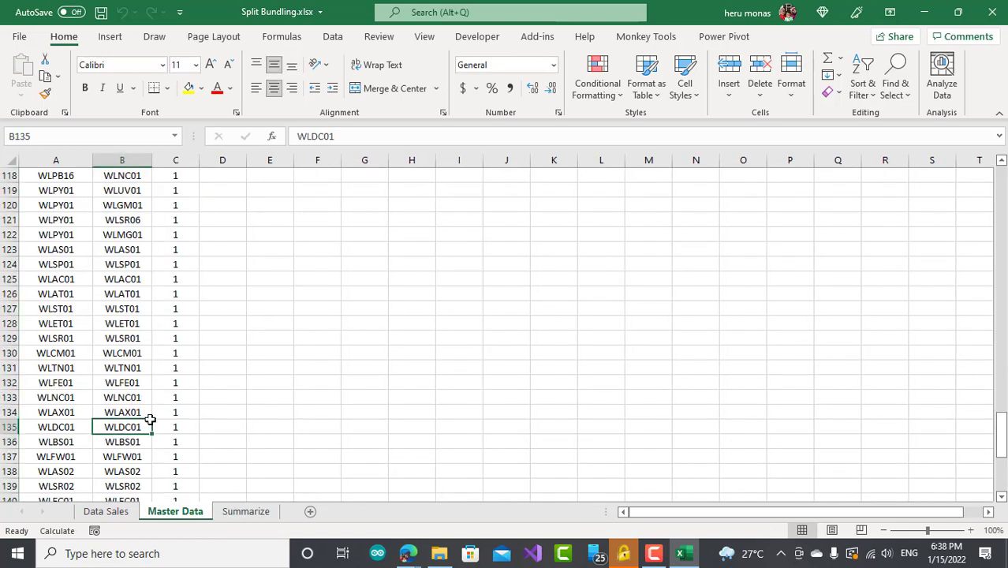
left_click_drag(1002, 446, 998, 122)
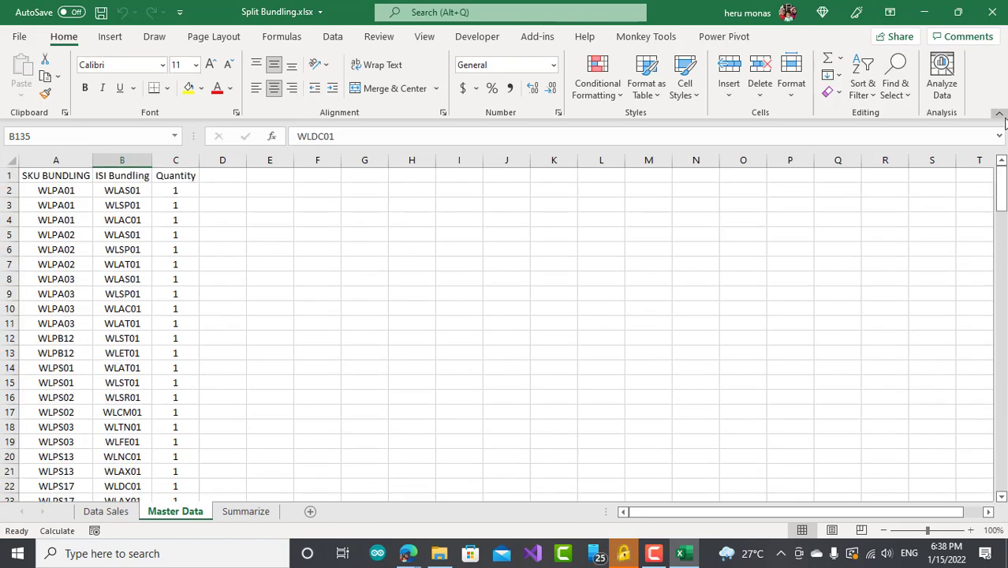
left_click(95, 513)
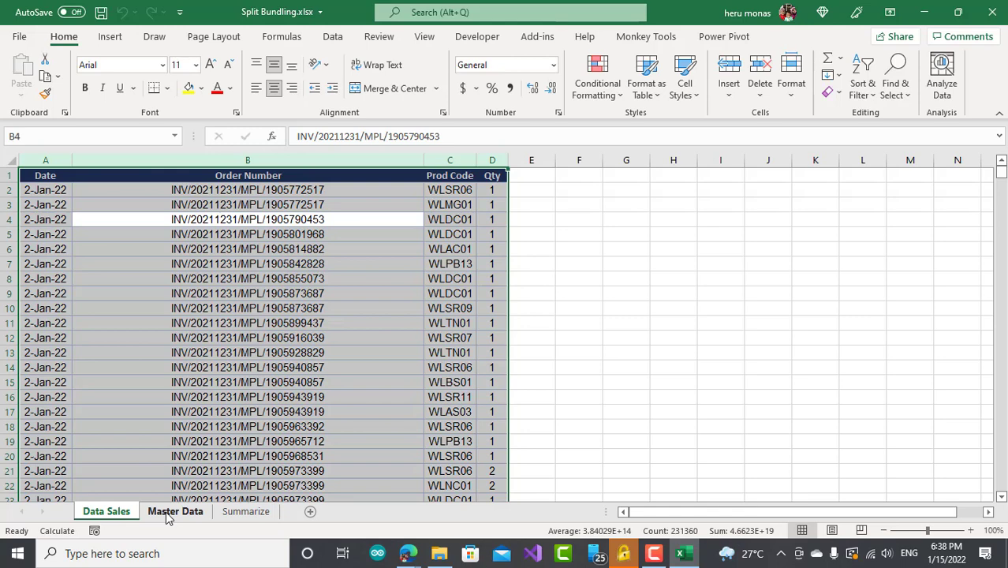
left_click(167, 514)
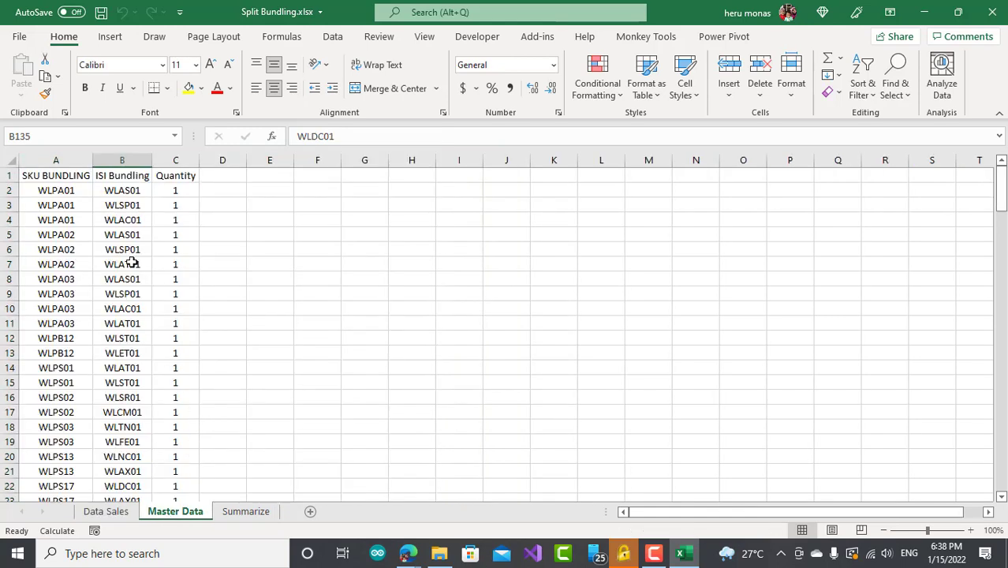
Examine the bundle codes in A2:A4 and their item codes in B2:B4 on the Master Data sheet
left_click_drag(74, 192, 75, 221)
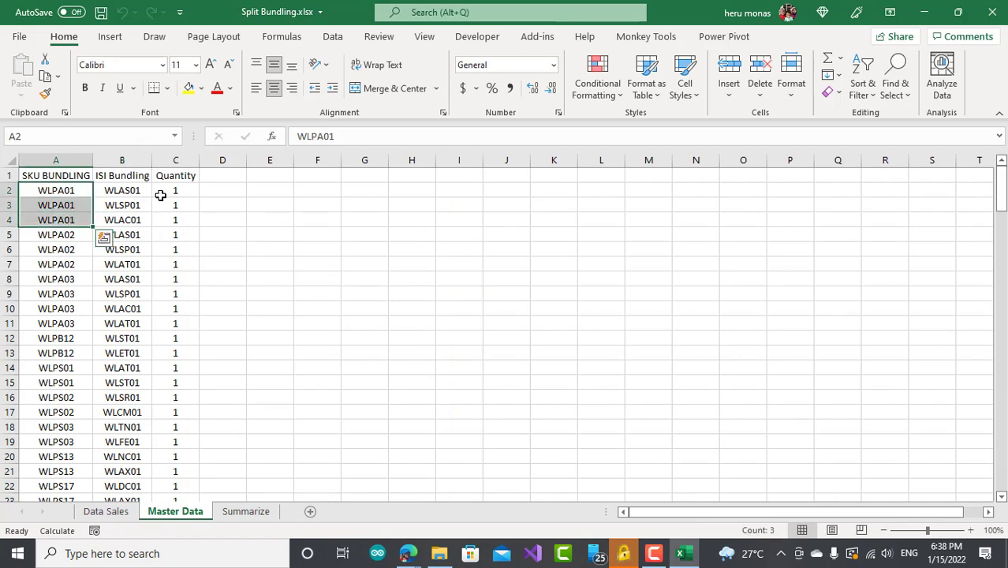
left_click_drag(146, 191, 141, 221)
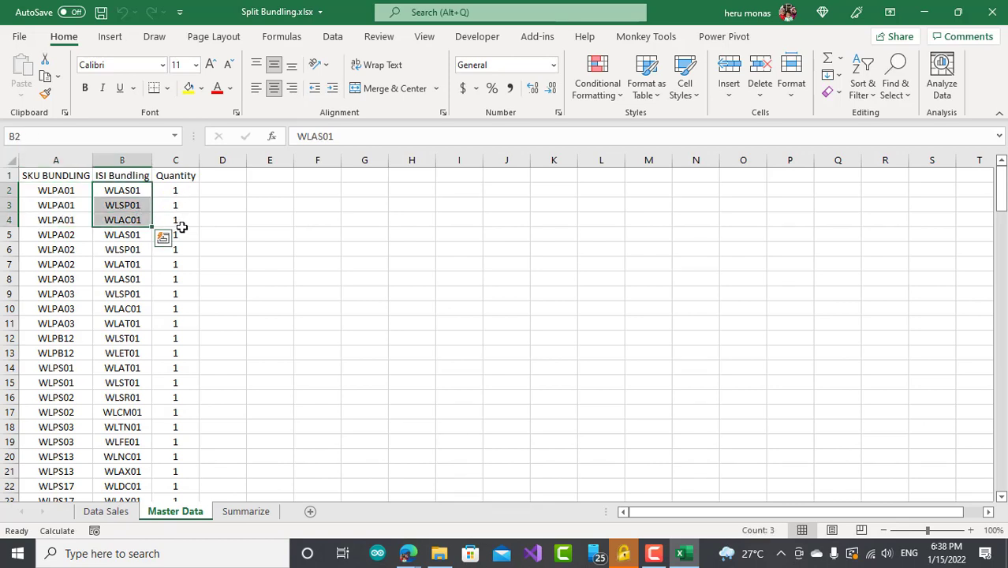
left_click(282, 193)
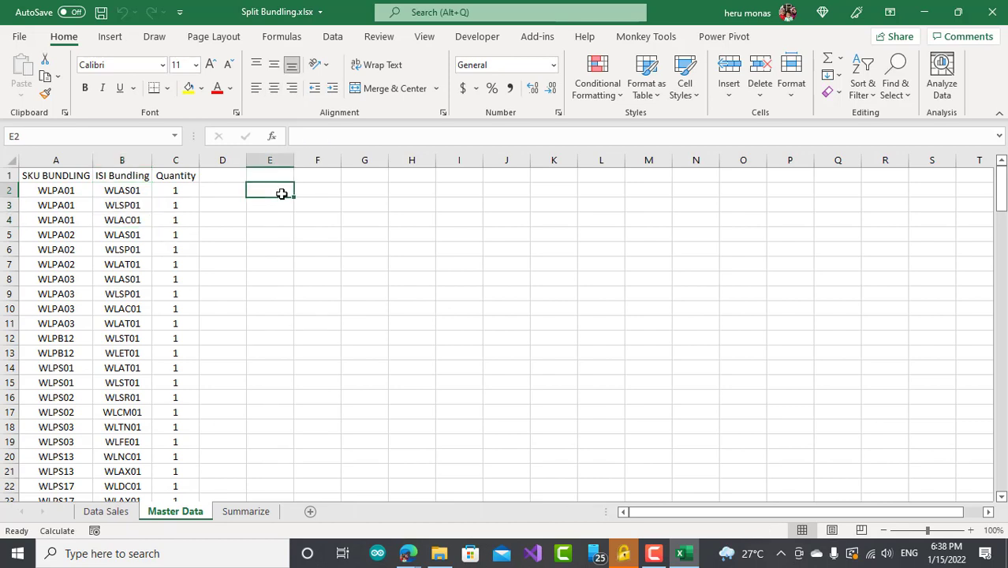
Copy the bundle code WLPA01 from cell A2 to cell F2 on the Master Data sheet
left_click(69, 192)
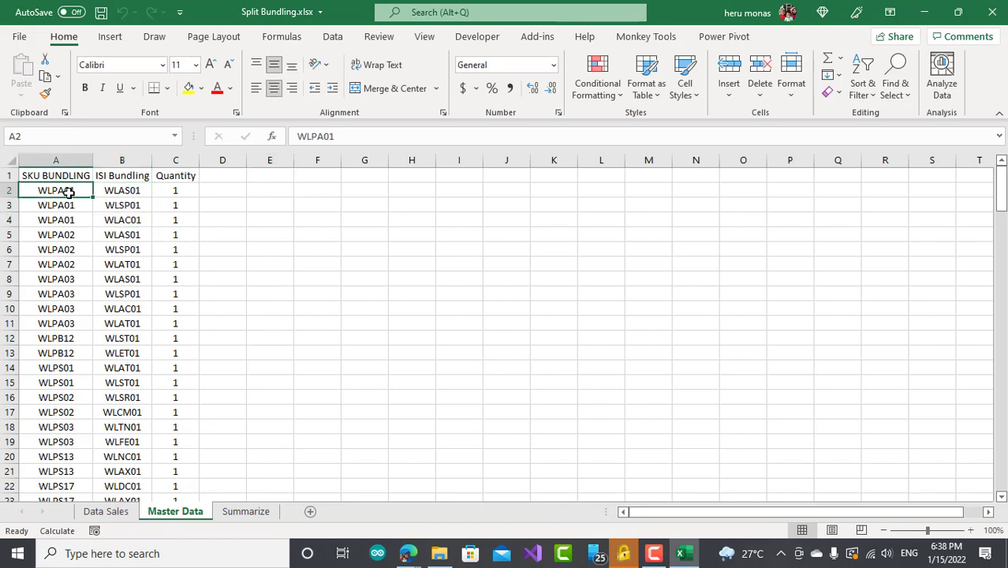
key("ctrl+c")
left_click(314, 191)
key("ctrl+v")
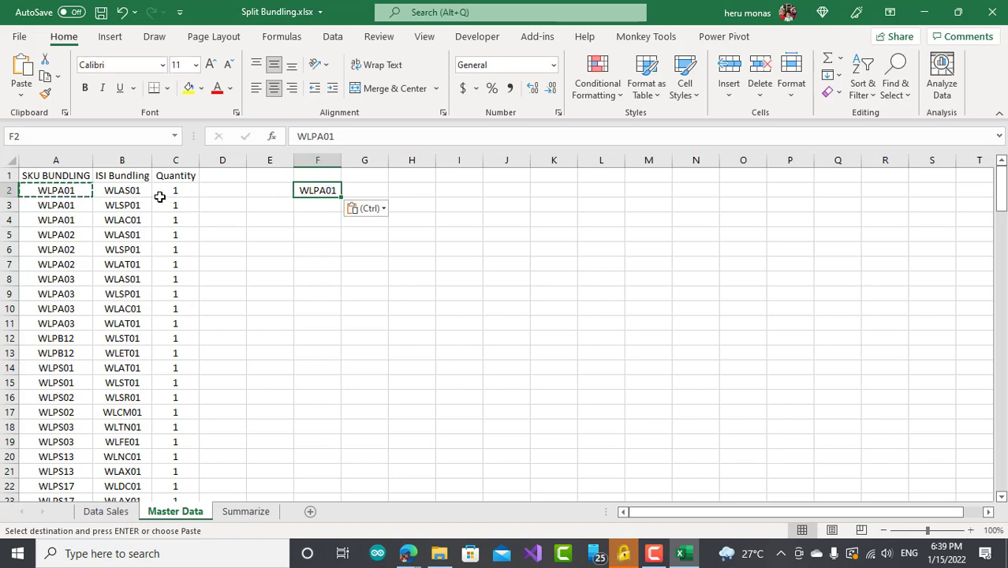
Copy the item codes in B2:B4 (WLAS01, WLSP01, WLAC01) to G2:G4, beside the copied bundle code WLPA01
left_click_drag(139, 193, 143, 218)
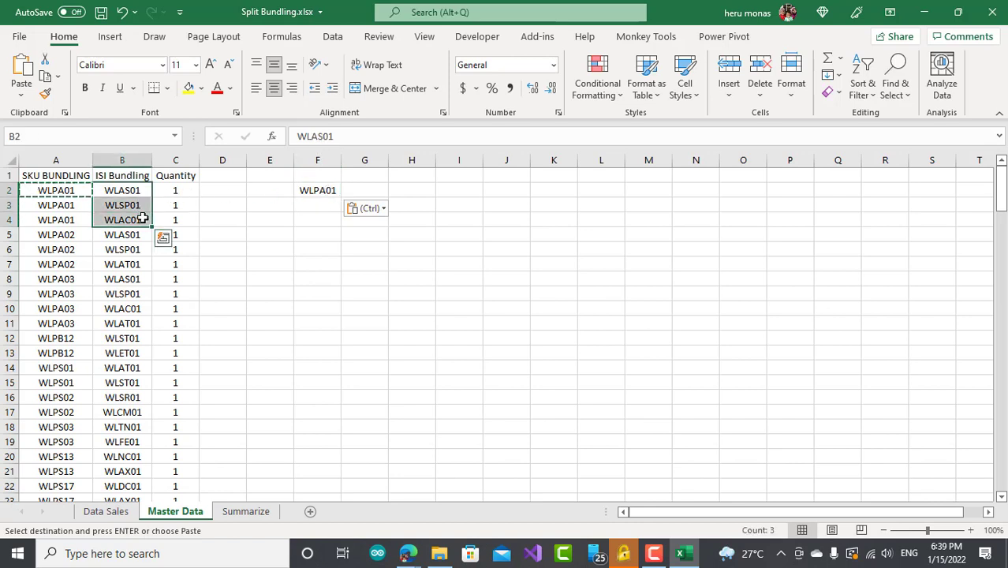
key("ctrl+c")
left_click(366, 191)
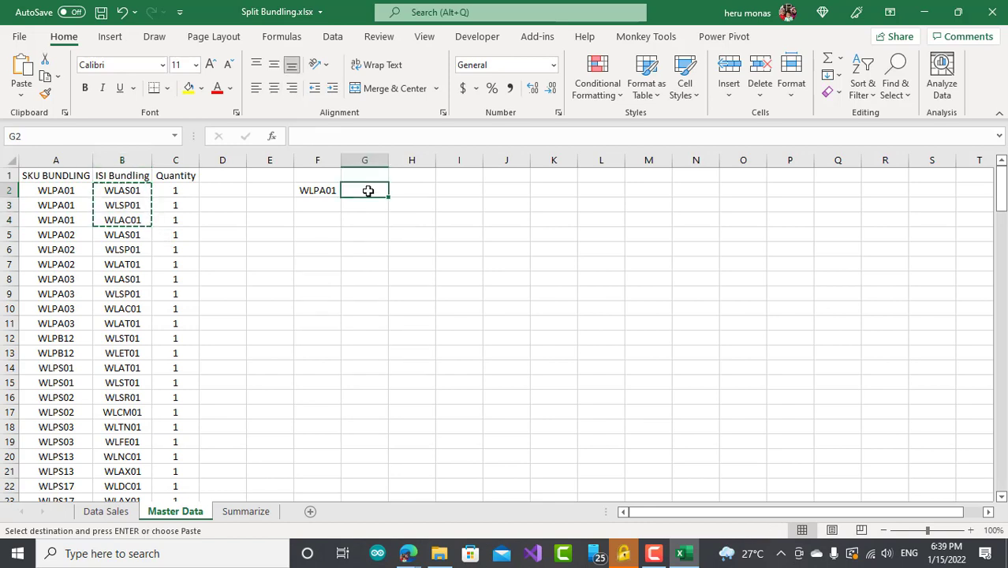
key("ctrl+v")
left_click(288, 244)
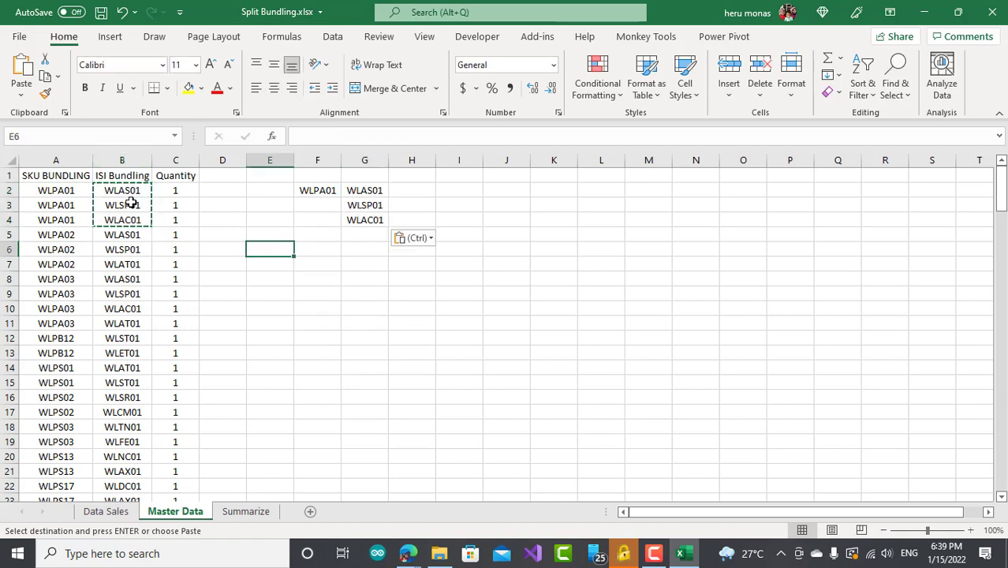
left_click_drag(71, 193, 76, 220)
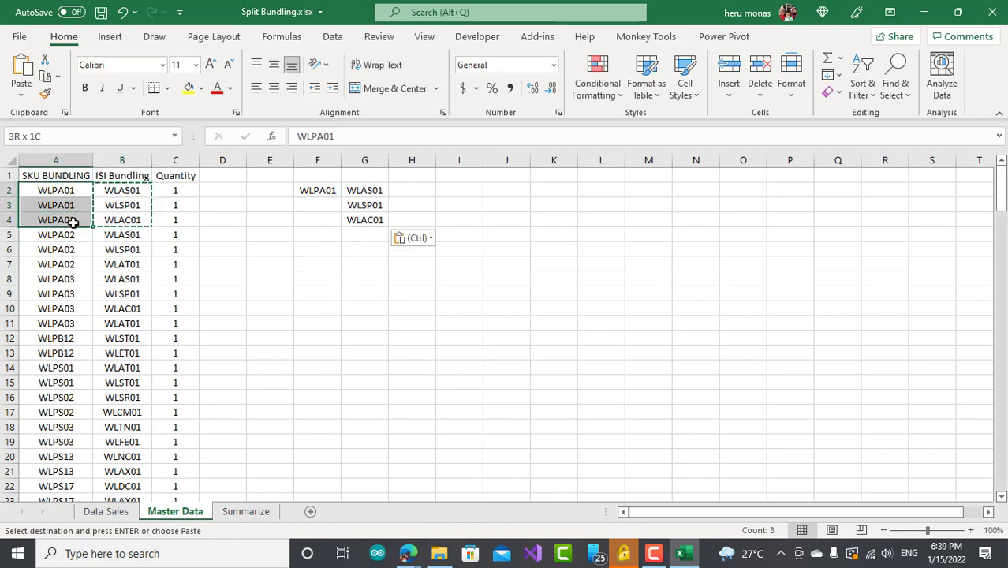
left_click(313, 193)
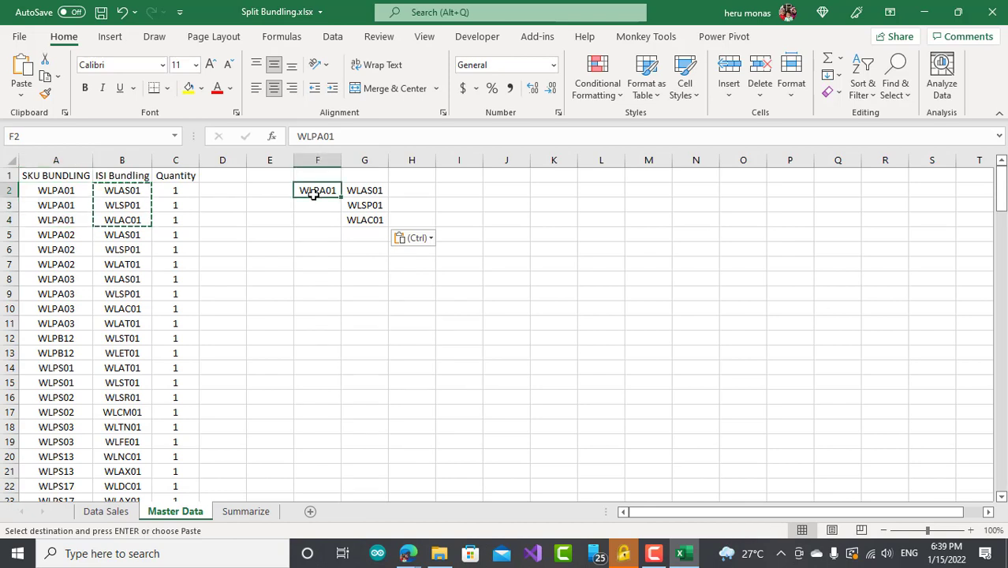
Enter the sold quantity 2 in cell E2, beside the bundle code WLPA01 on the Master Data sheet
left_click(305, 278)
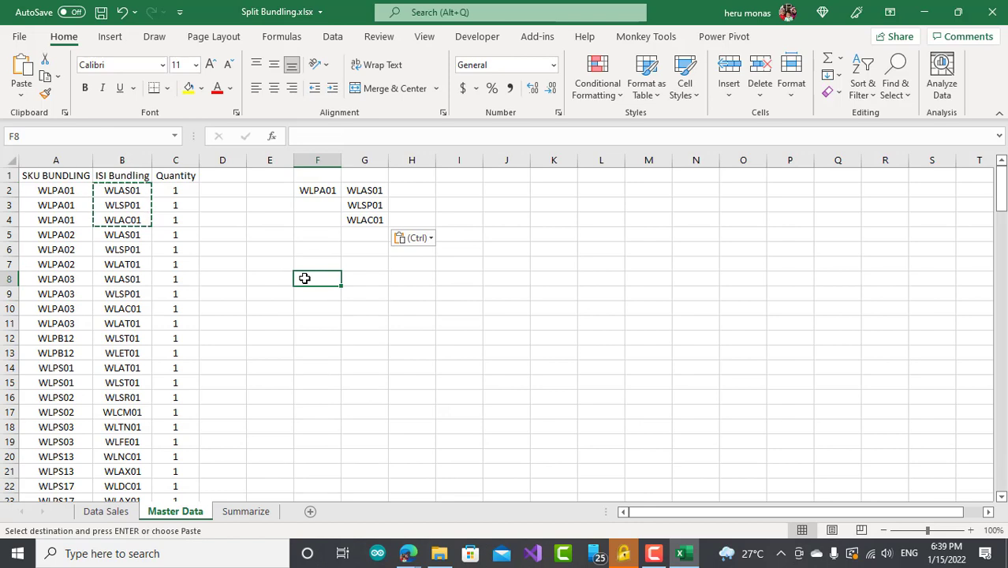
left_click(271, 186)
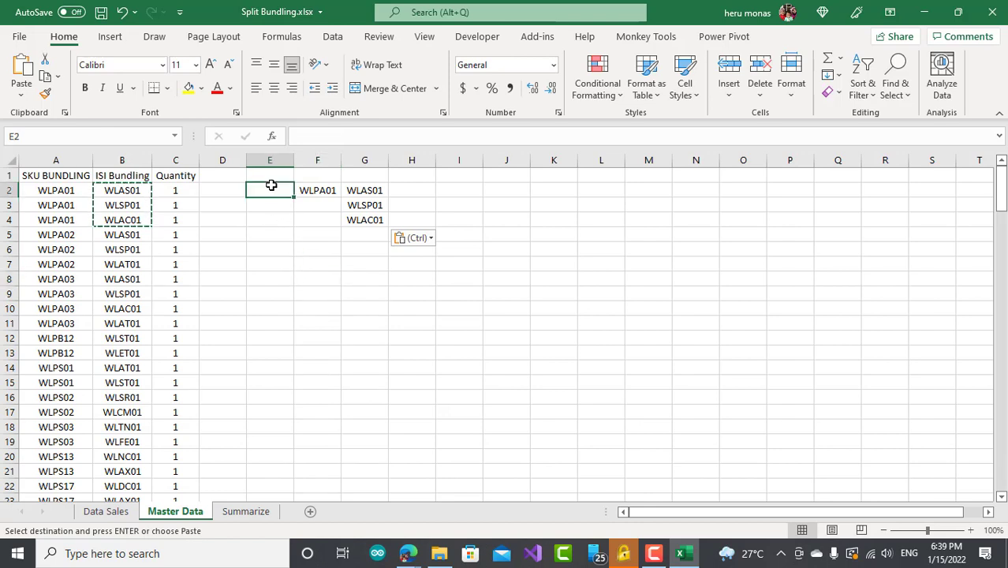
type("2")
left_click(305, 214)
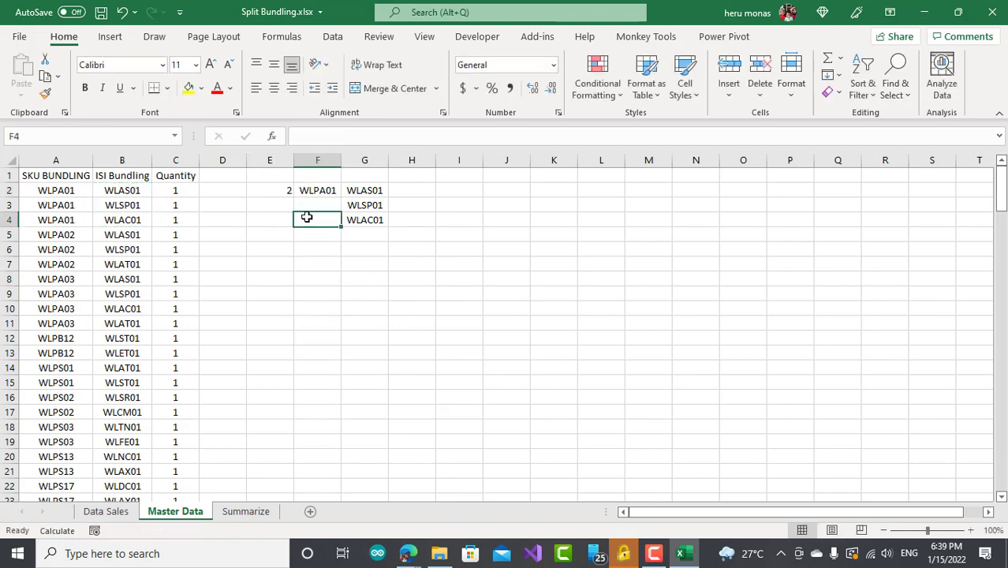
left_click(271, 190)
left_click(317, 193)
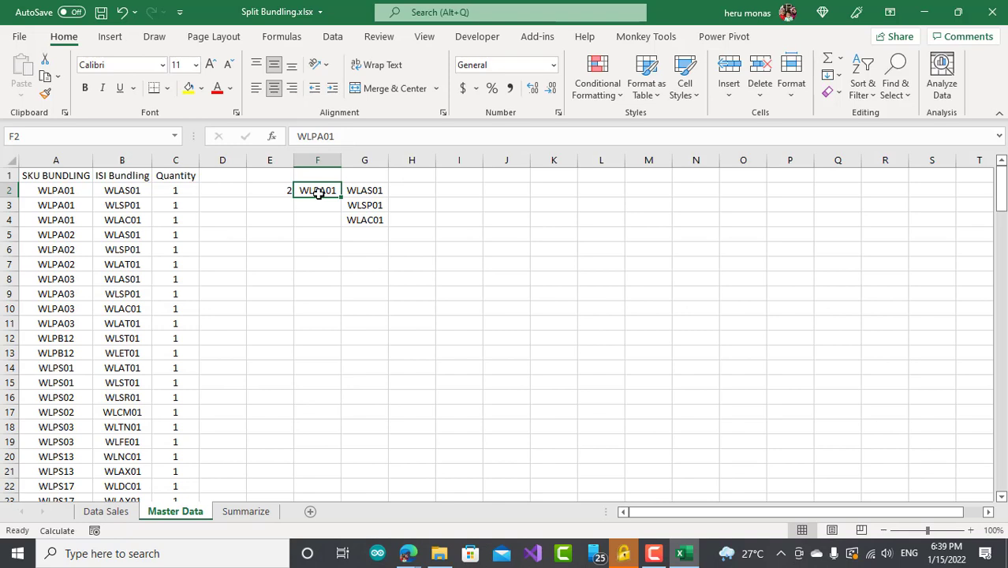
Enter the multiplied quantities 2X, 2X and 2x in H2:H4, beside the three item codes of bundle WLPA01
left_click(403, 192)
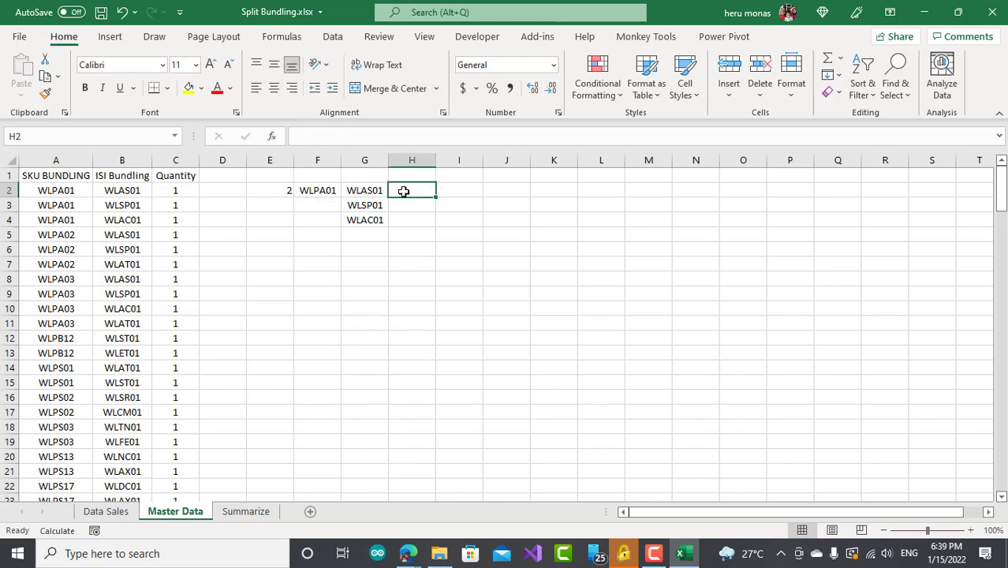
type("2X")
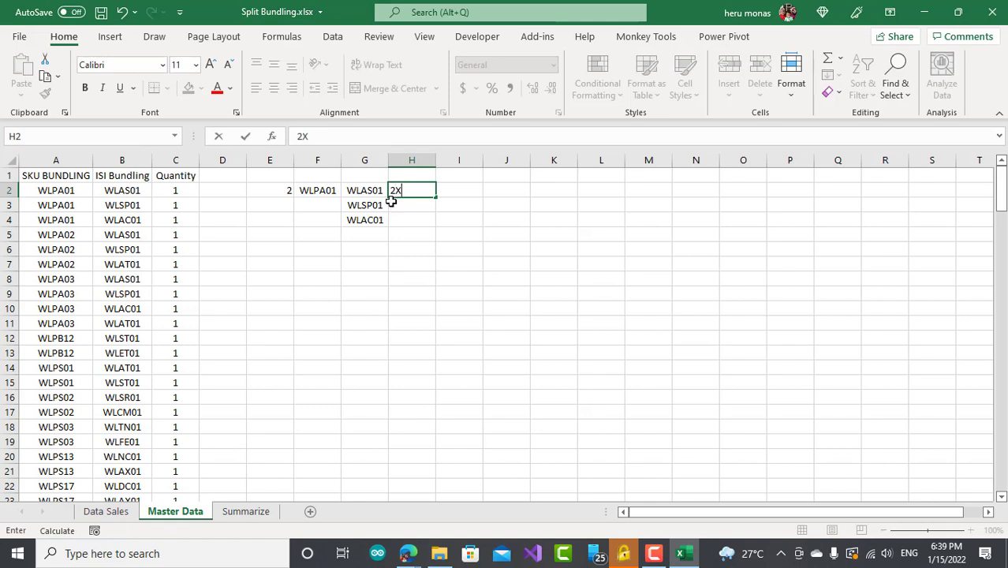
key("Return")
type("@x")
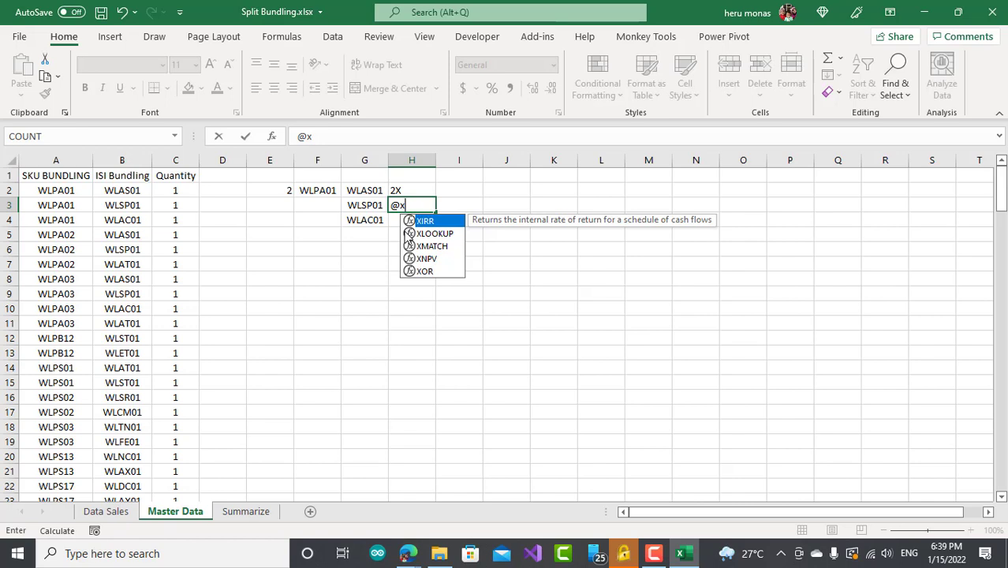
key("Escape")
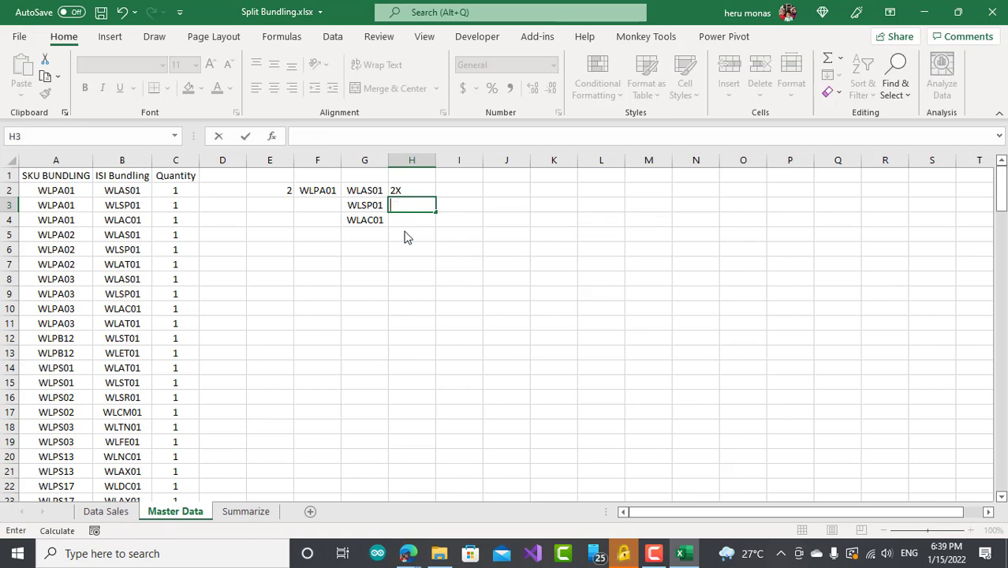
type("2X")
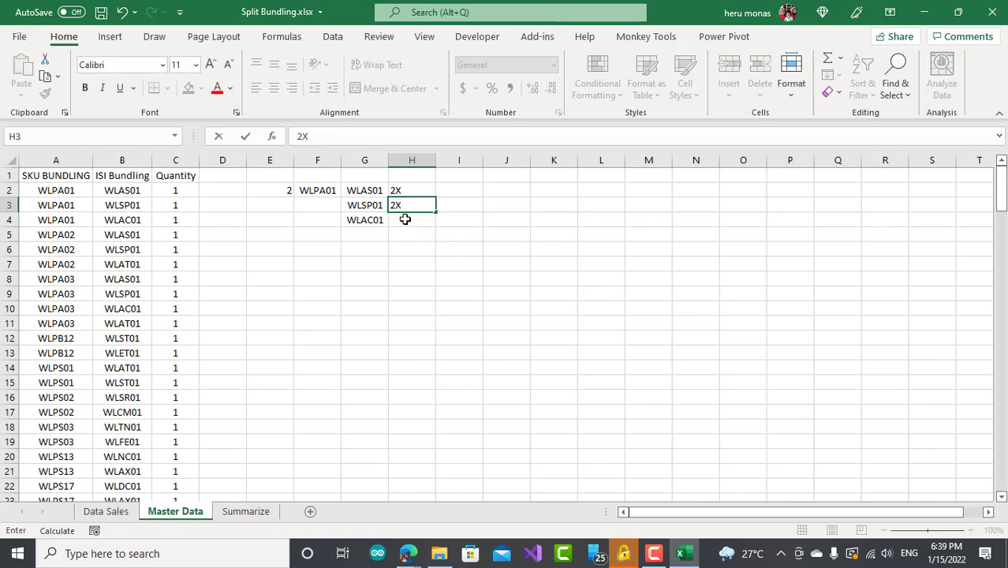
left_click(405, 219)
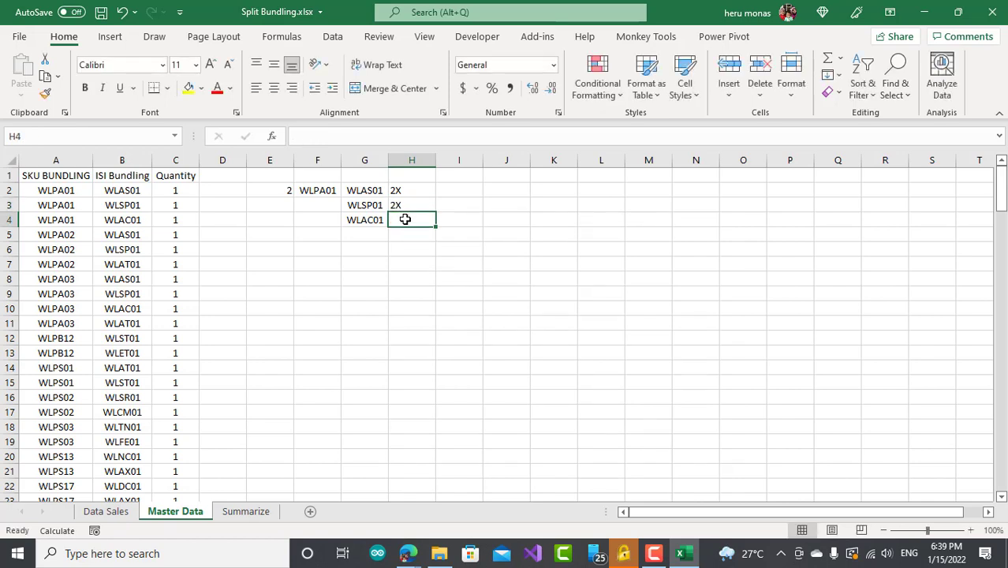
type("2x")
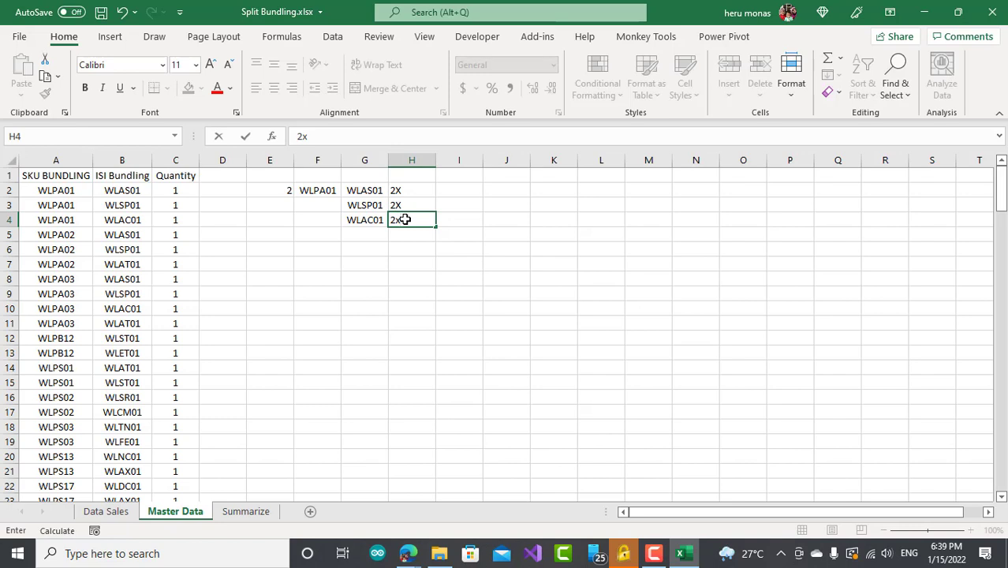
Copy the bundle code WLPB12 from cell A12 to cell F11
left_click(73, 339)
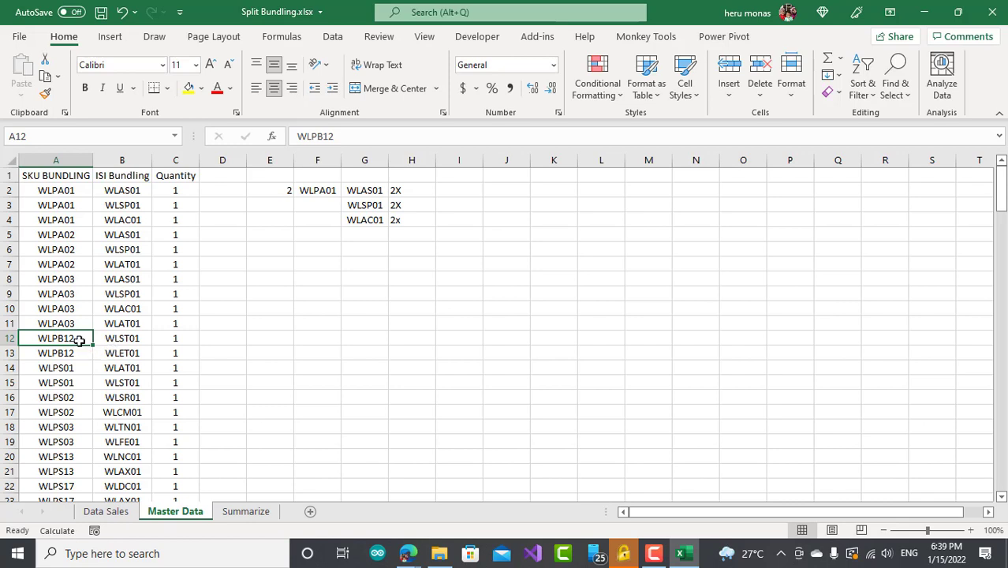
key("ctrl+c")
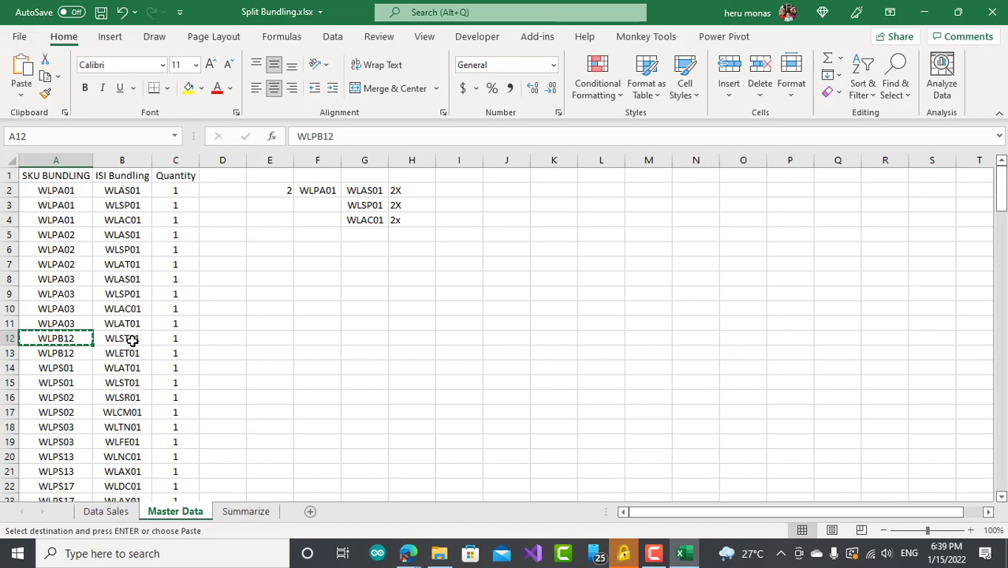
left_click(326, 329)
key("ctrl+v")
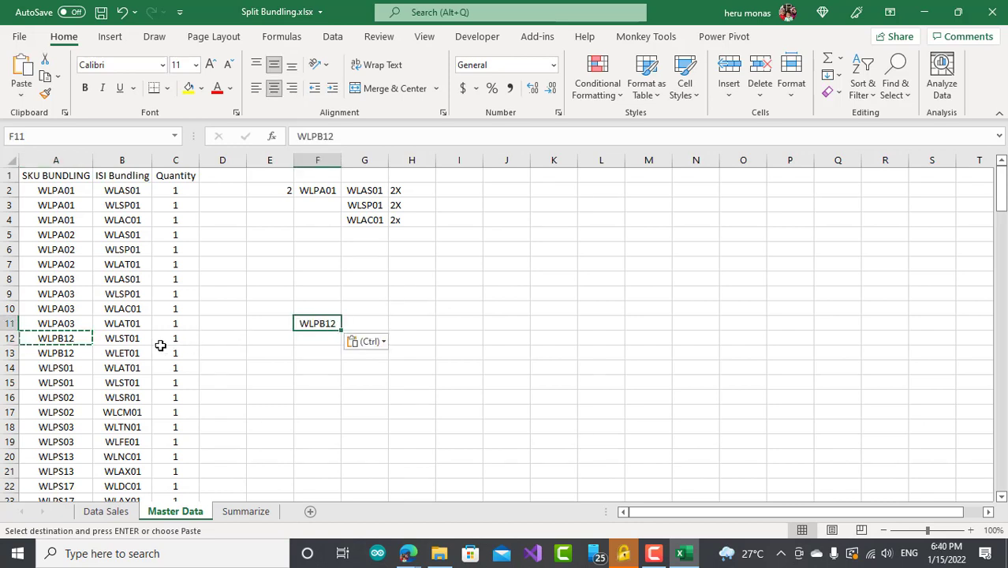
Copy the item codes in B12:B13 (WLST01, WLET01) to G11:G12, beside the copied bundle code WLPB12
left_click_drag(126, 338, 128, 353)
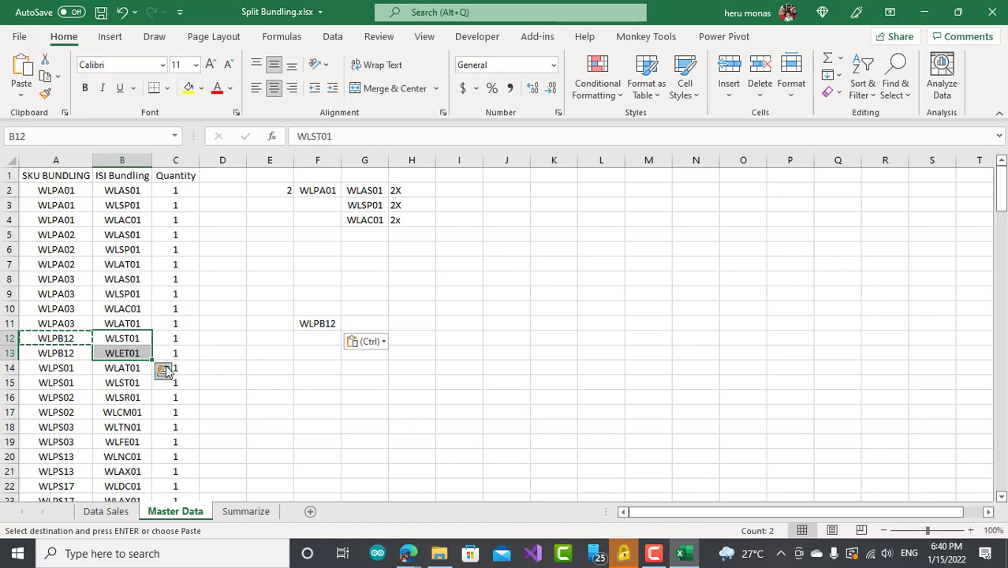
key("ctrl+c")
left_click(375, 326)
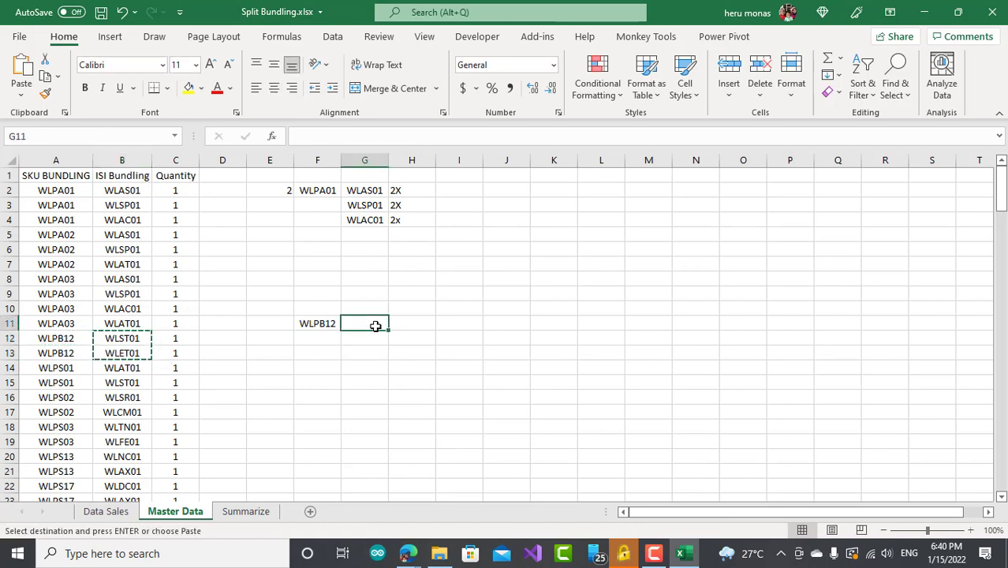
key("ctrl+v")
key("ctrl")
key("ctrl")
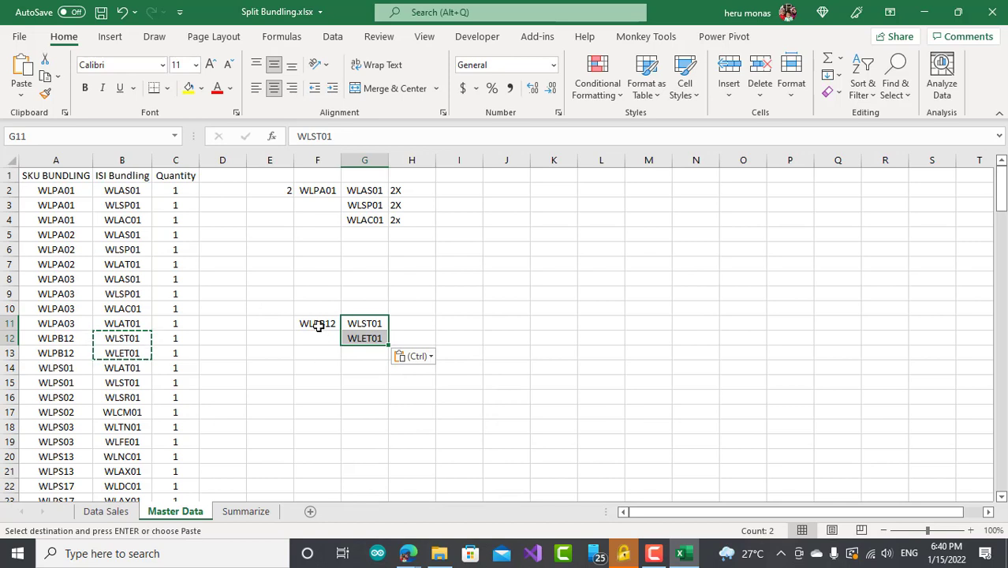
Enter the sold quantity 7 in cell E11, beside the bundle code WLPB12
left_click(317, 326)
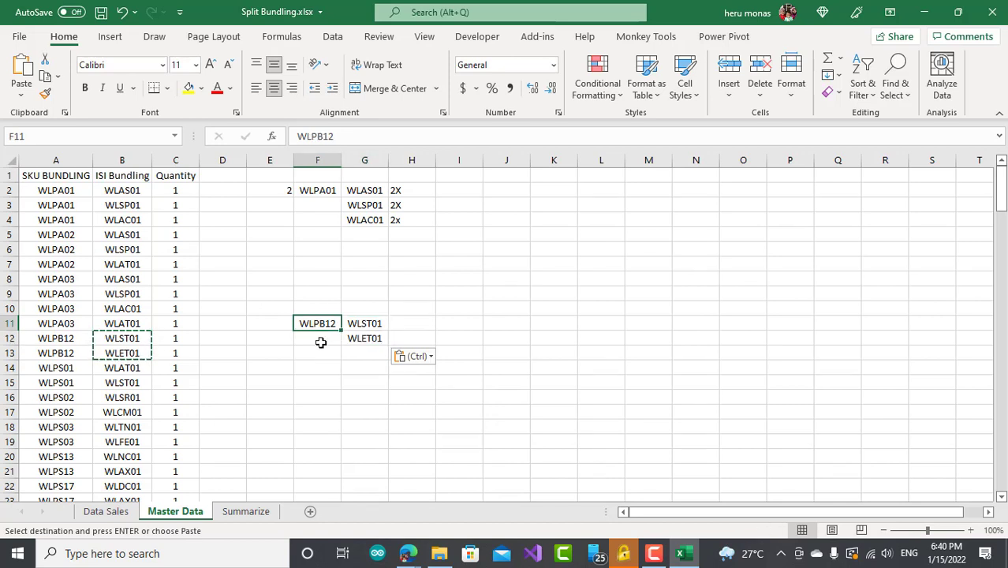
left_click(403, 323)
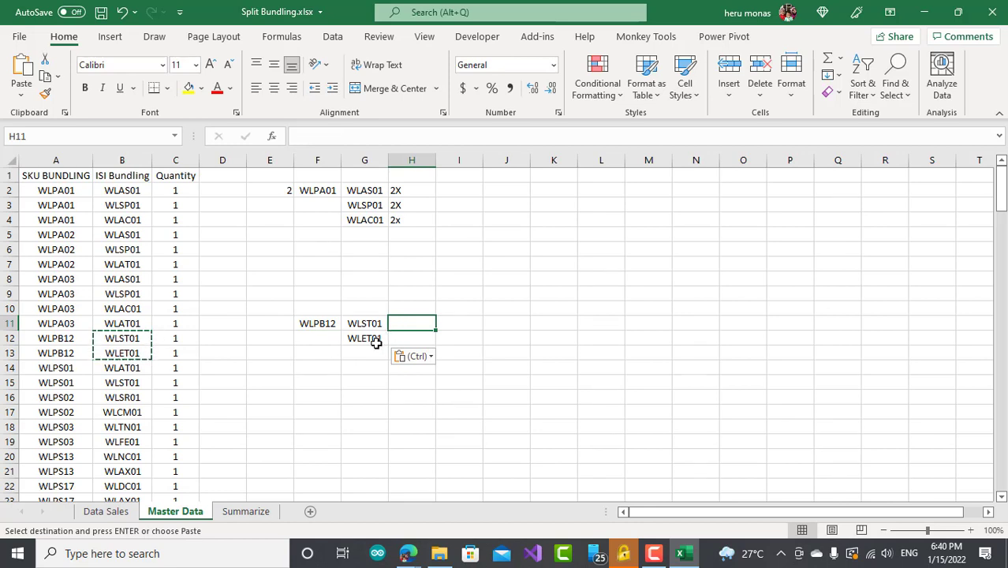
left_click(379, 341)
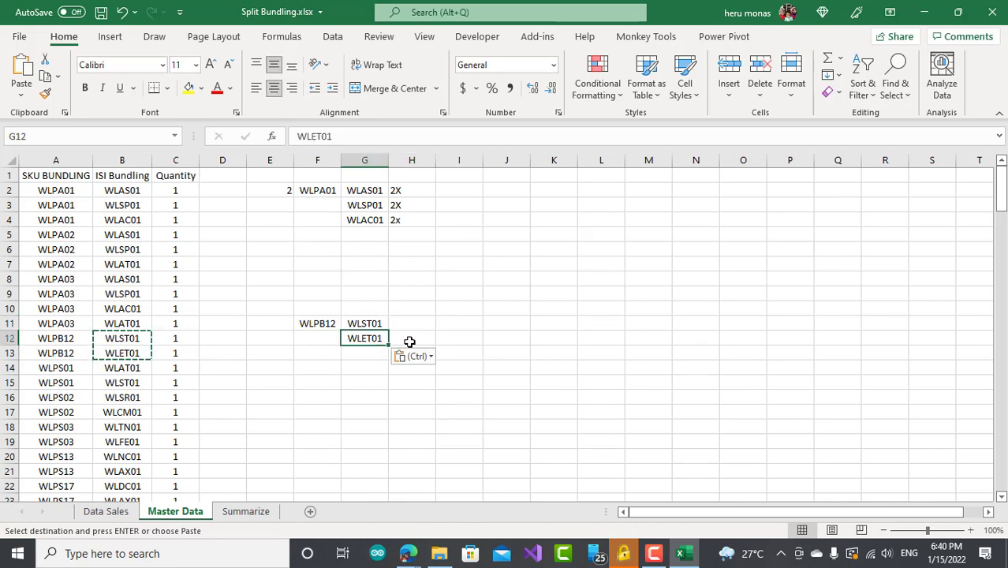
left_click(410, 341)
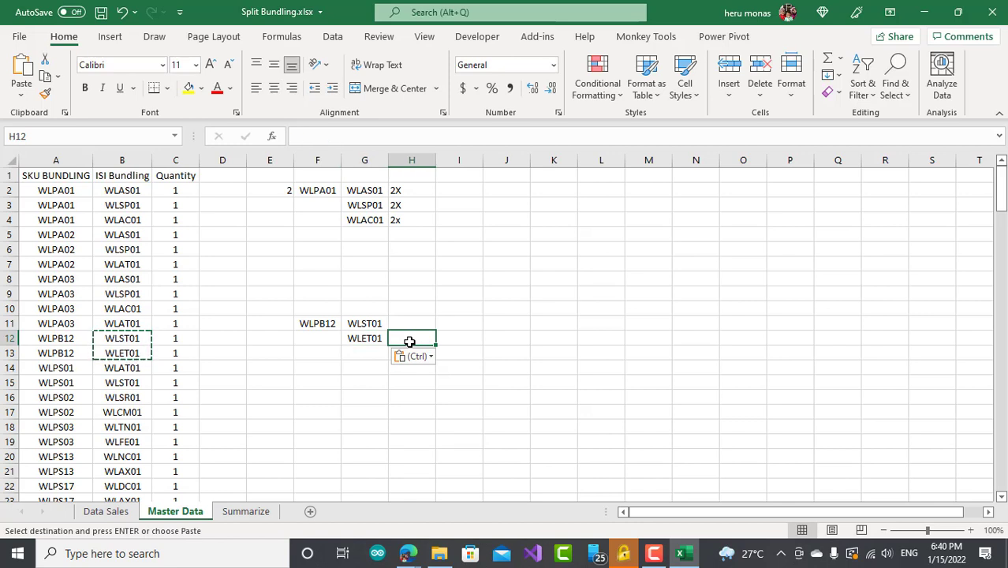
left_click(266, 325)
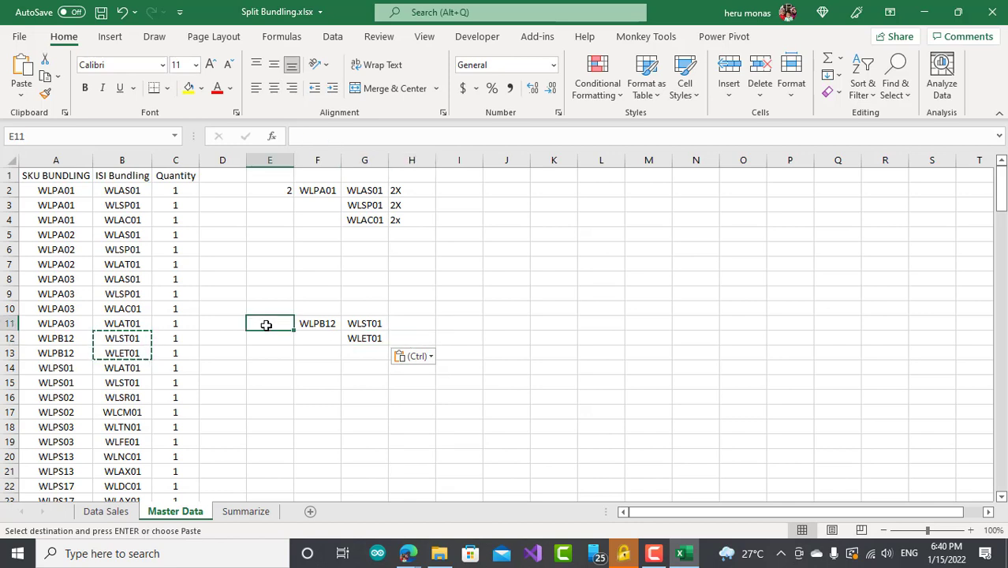
type("7")
left_click(285, 354)
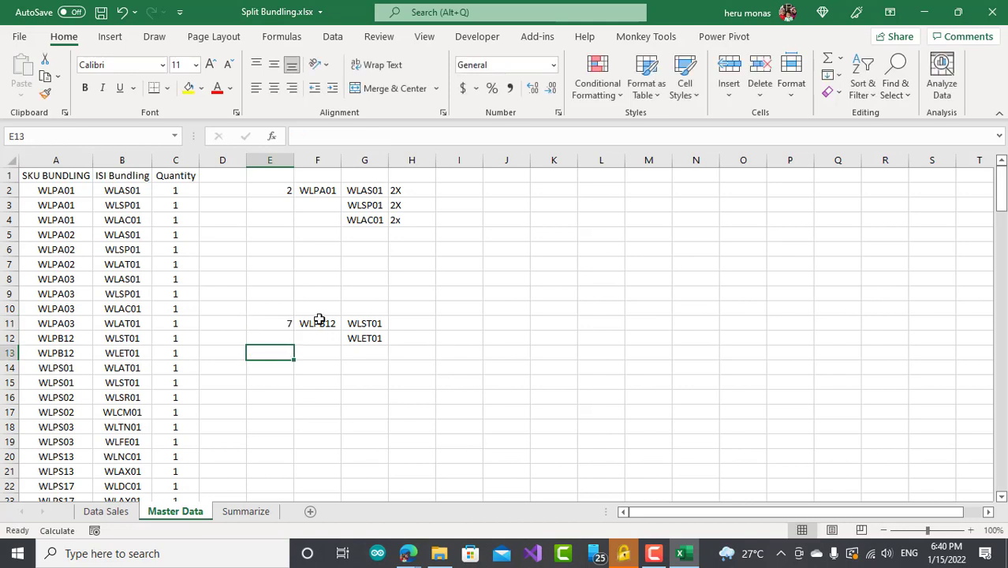
left_click(318, 324)
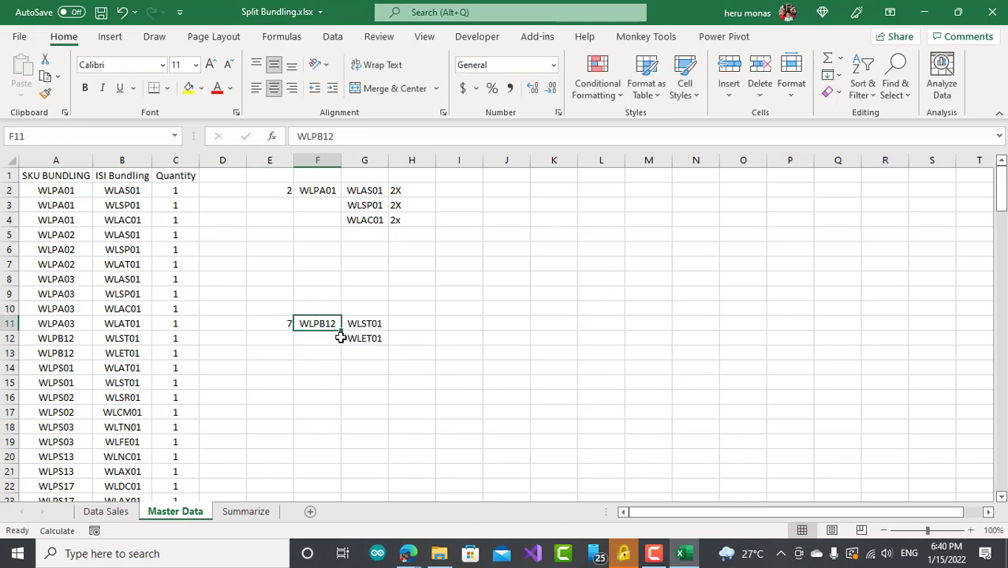
Enter the multiplied quantity 7x in H11 and H12, beside the two item codes of bundle WLPB12
left_click(406, 324)
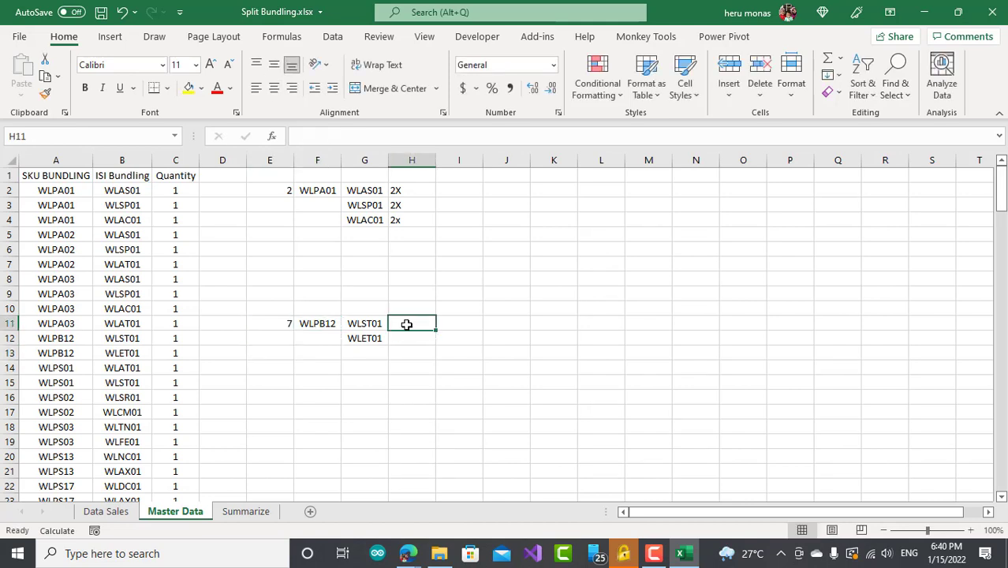
type("7x")
key("Return")
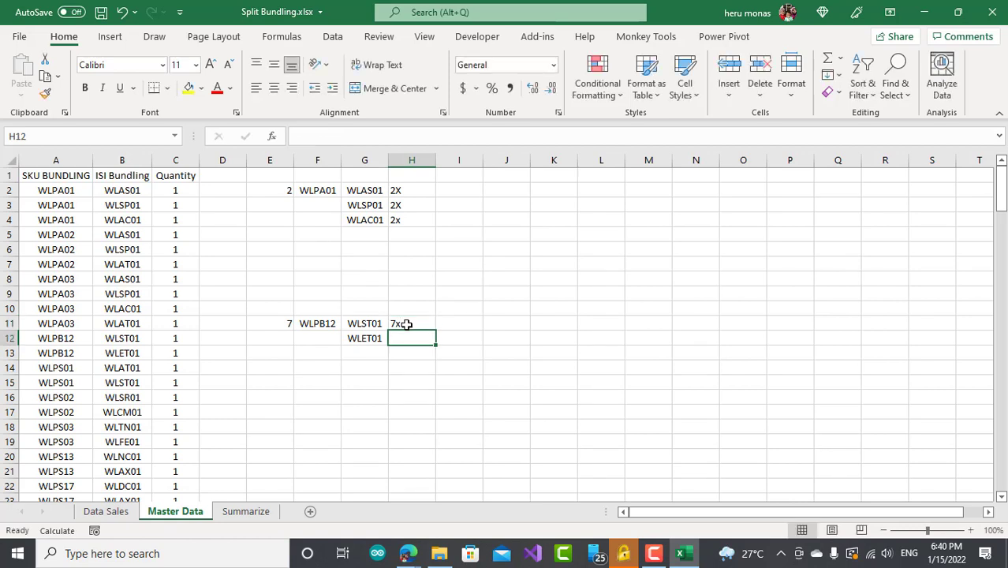
type("7x")
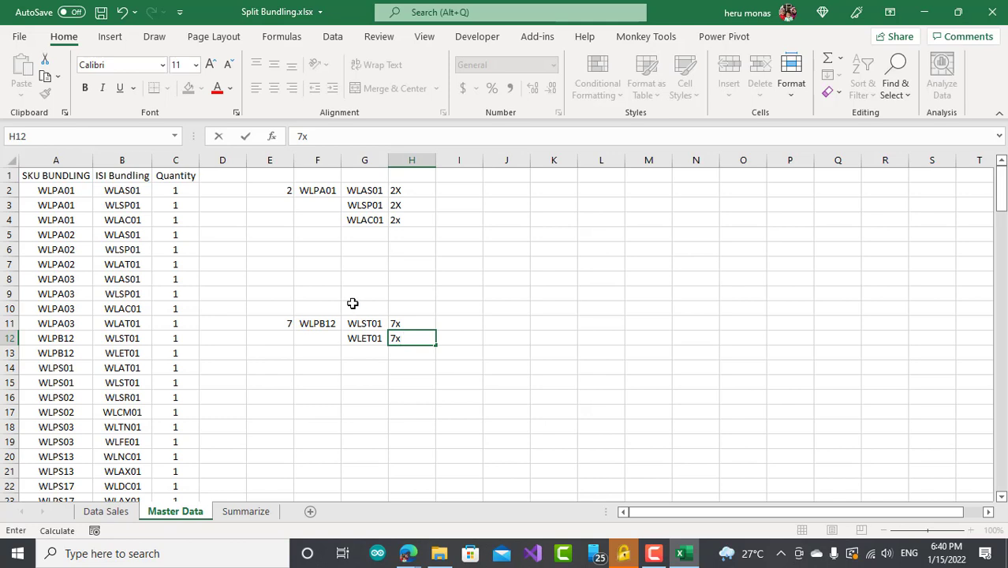
left_click(398, 298)
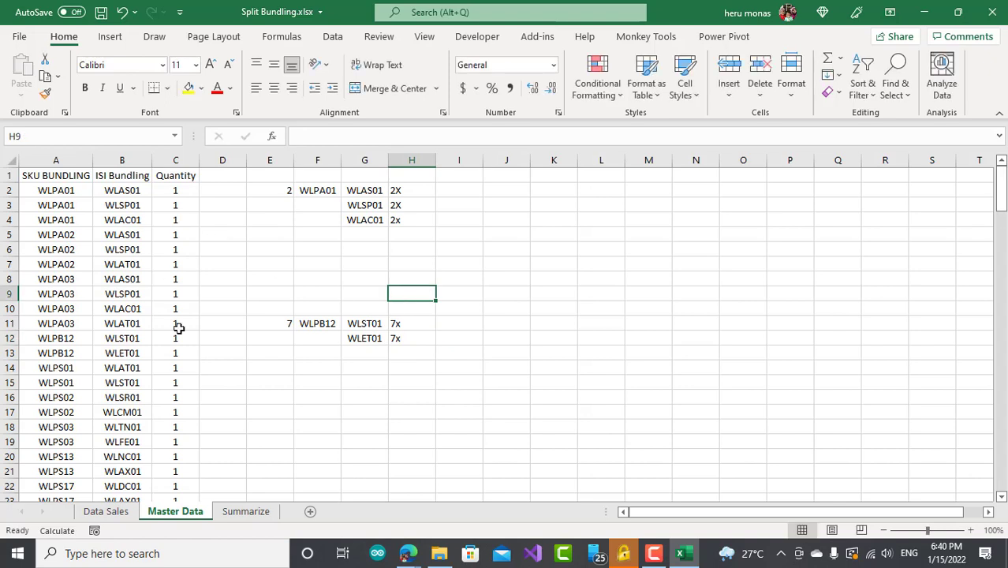
Compare the product codes in column C of Data Sales with the bundle codes in column A of Master Data
left_click(105, 518)
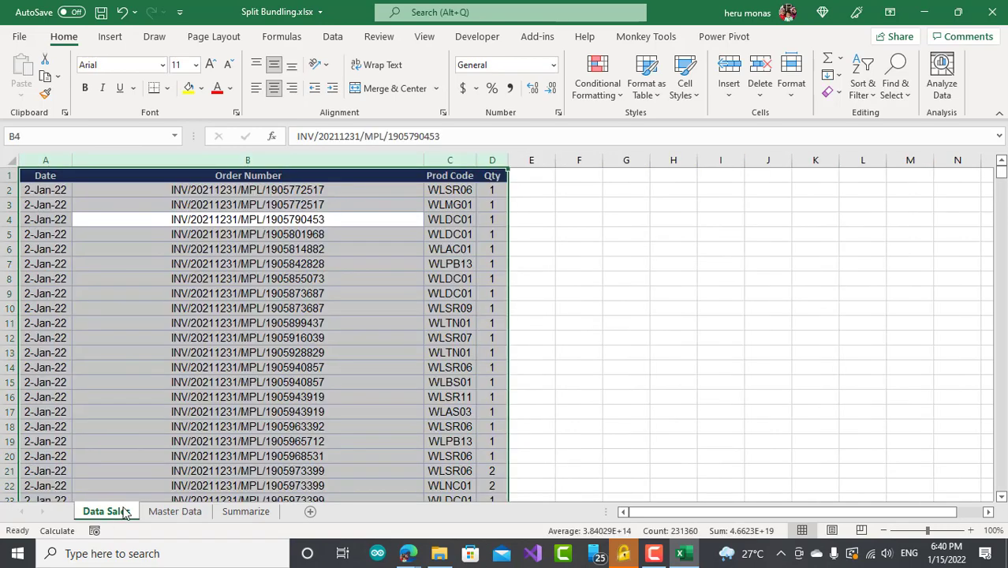
left_click(174, 515)
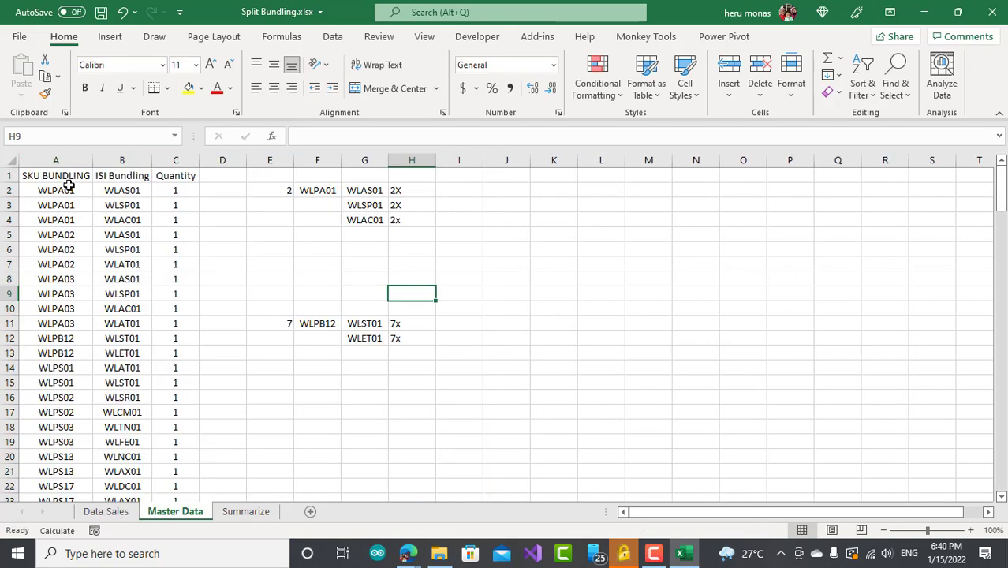
left_click_drag(55, 264, 57, 282)
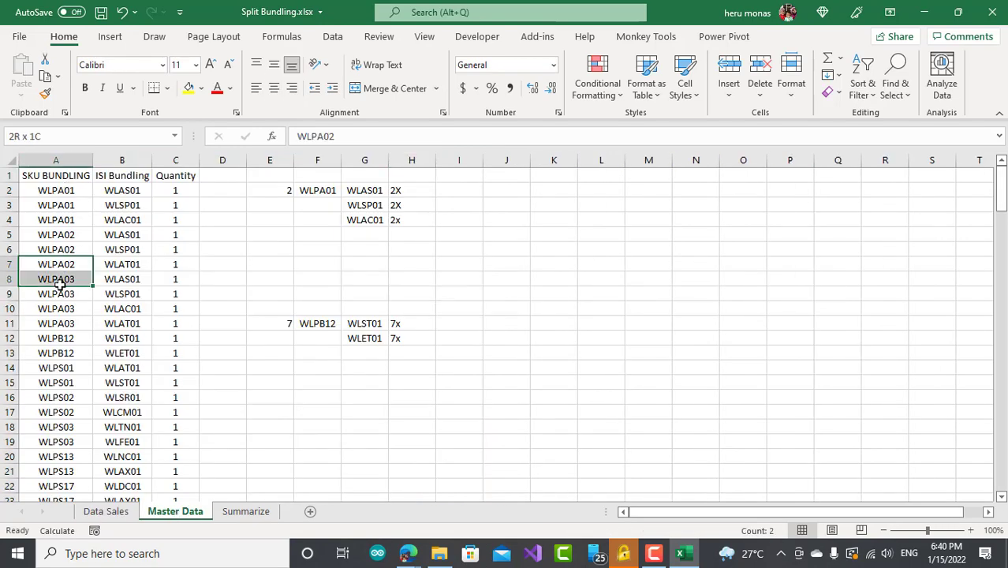
left_click(132, 523)
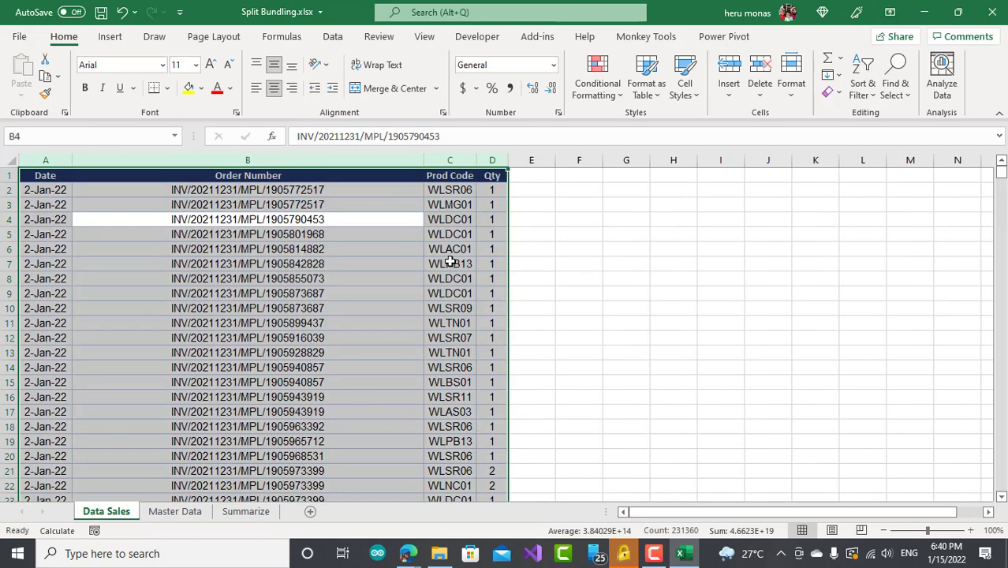
left_click(450, 267)
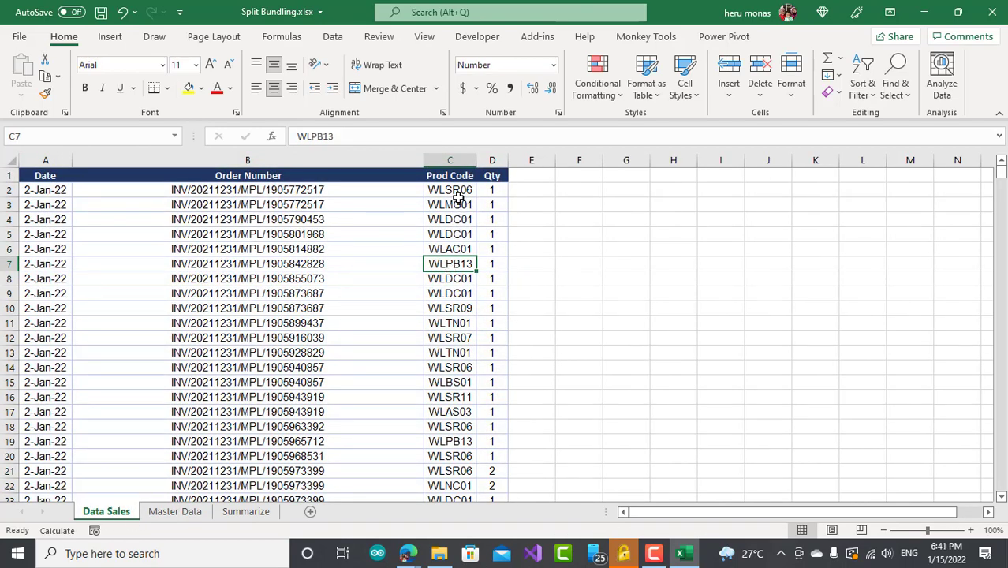
left_click_drag(457, 195, 457, 312)
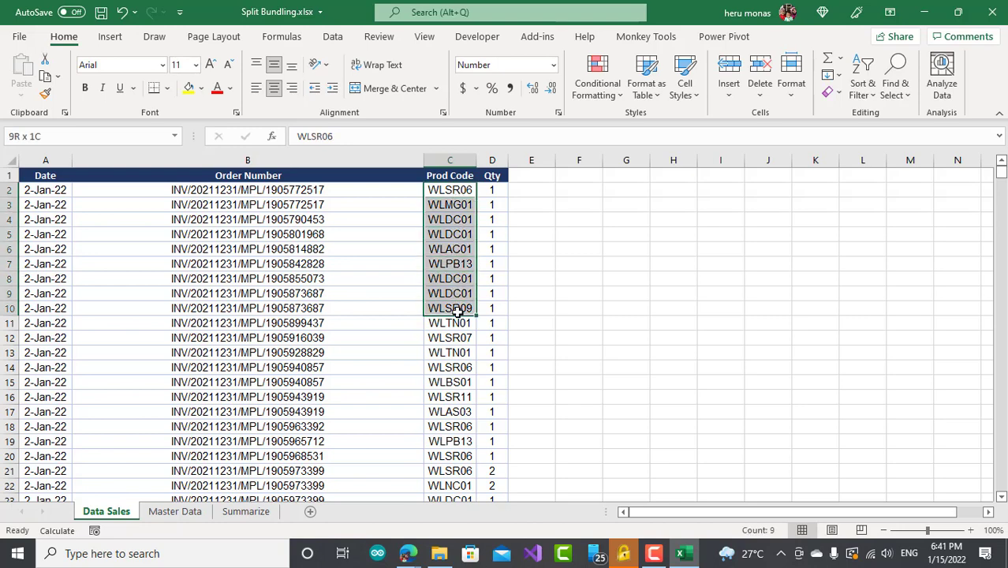
left_click(192, 516)
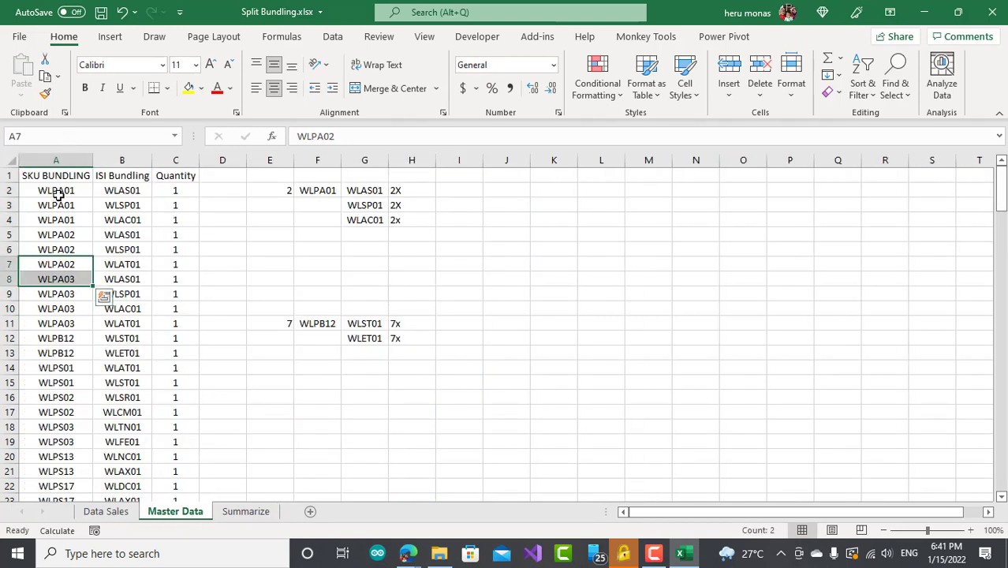
Check the product code in C2 of Data Sales against Master Data's SKU BUNDLING list, and review bundle WLPA01's items in B2:B4
left_click_drag(64, 193, 65, 334)
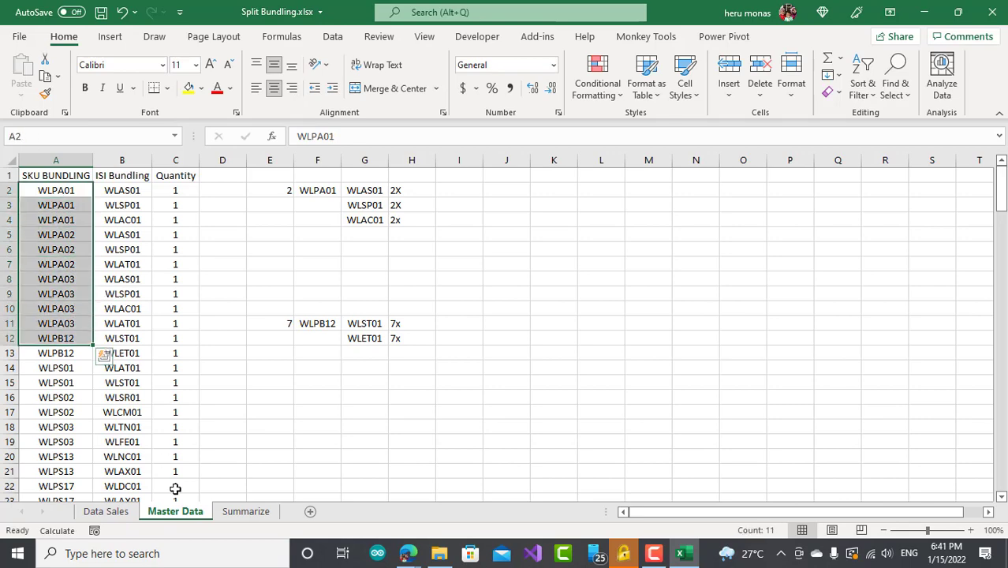
left_click(106, 511)
left_click(455, 221)
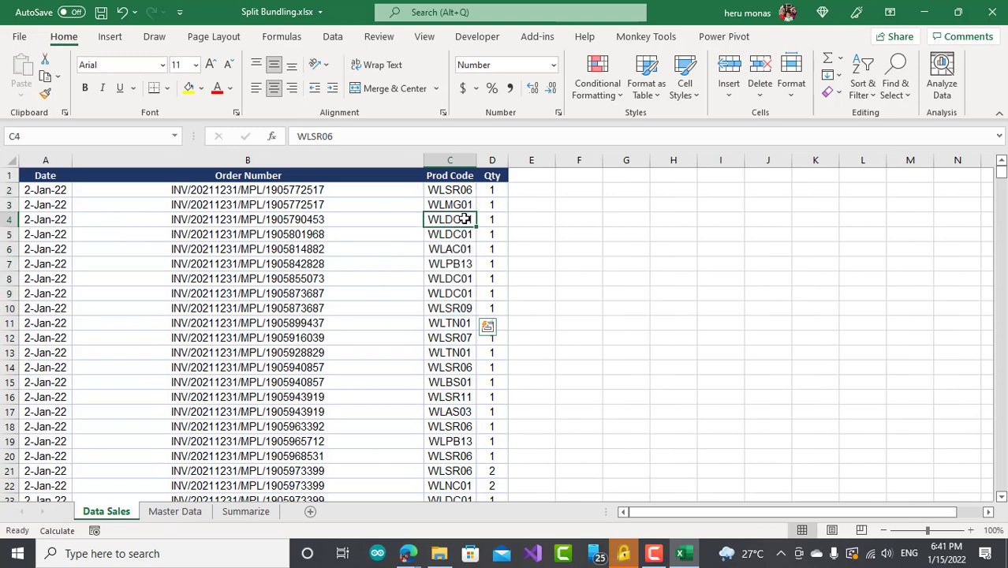
left_click(452, 186)
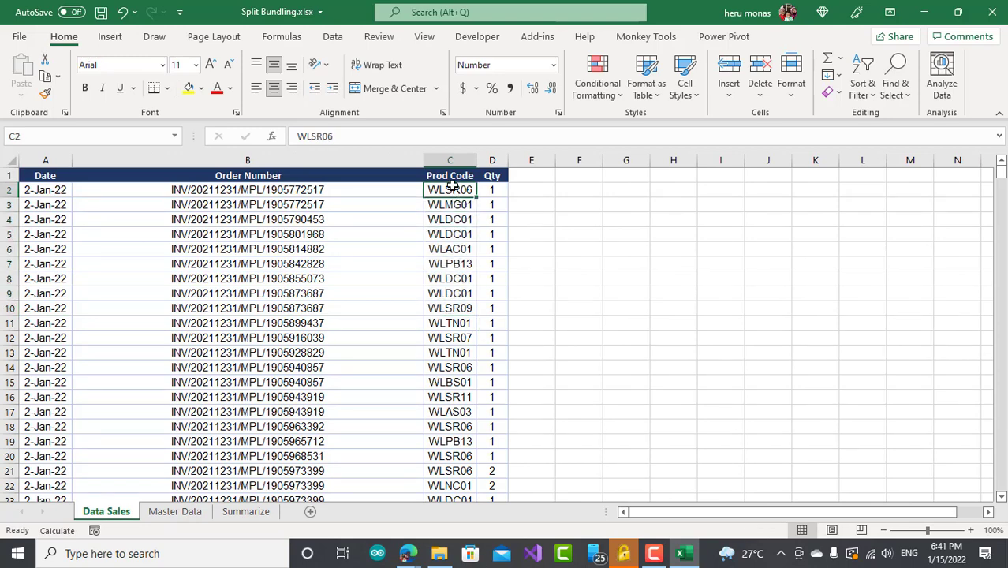
left_click(189, 511)
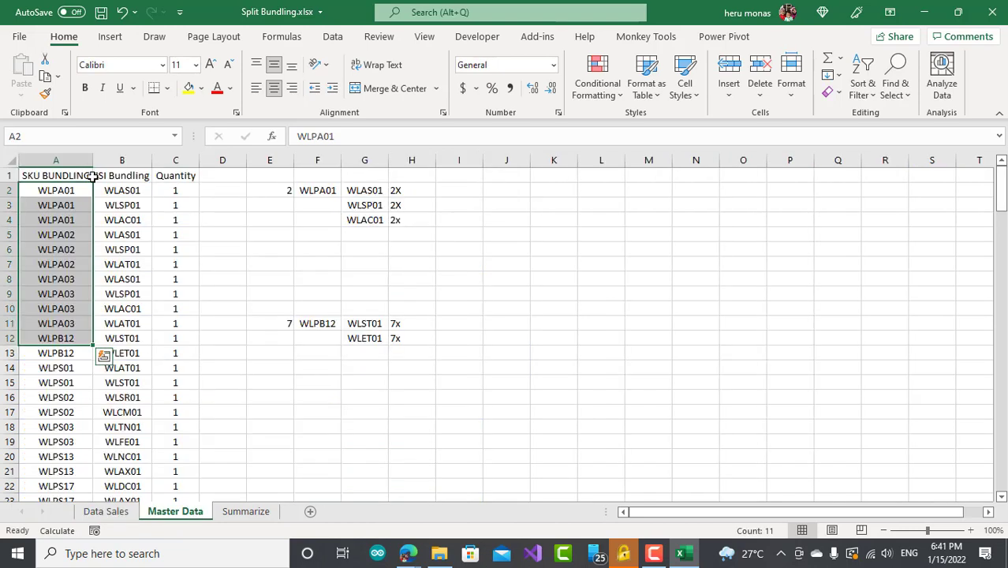
left_click(56, 190)
left_click(56, 251)
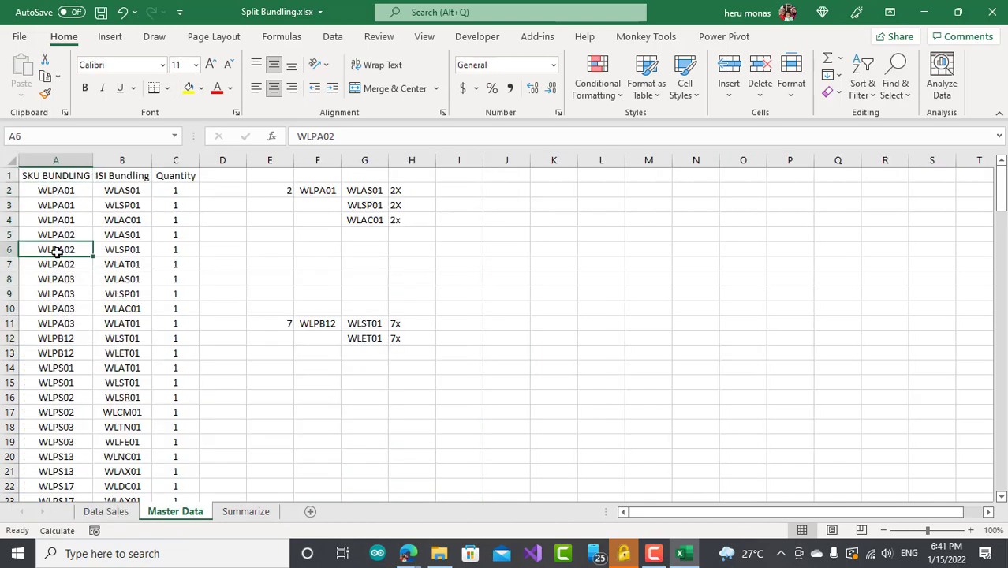
left_click(55, 319)
left_click(53, 369)
left_click(52, 427)
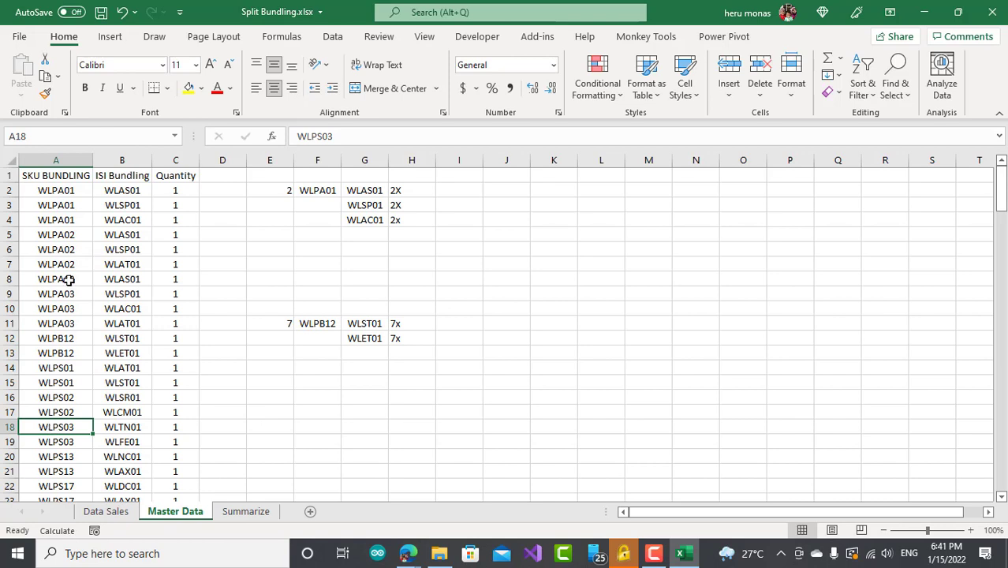
left_click(68, 192)
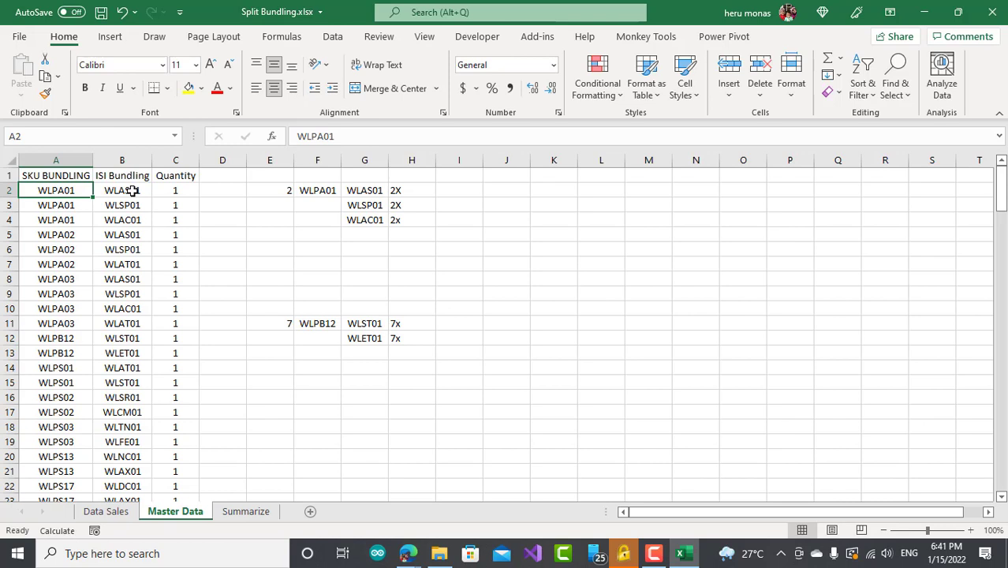
left_click_drag(132, 191, 131, 216)
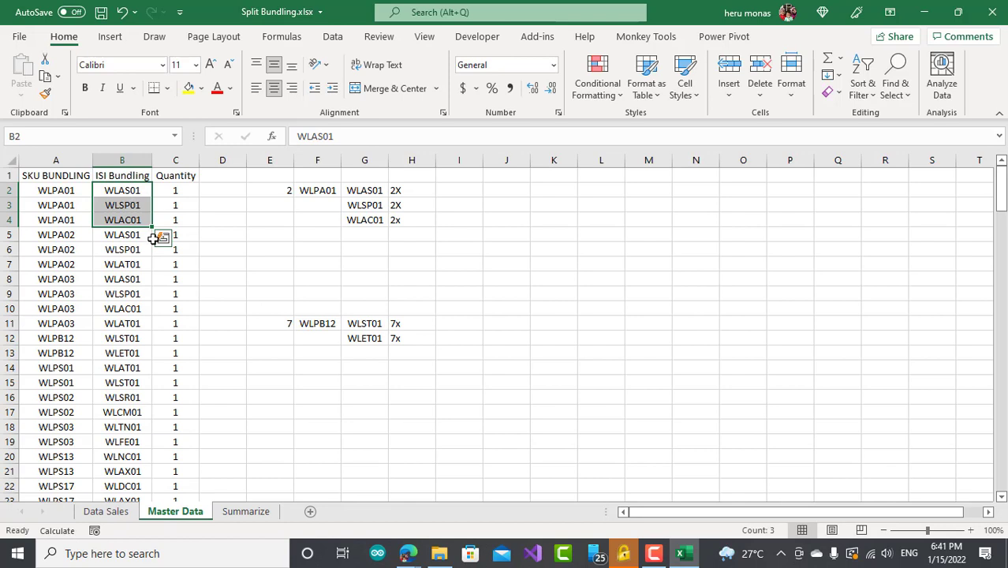
left_click(222, 276)
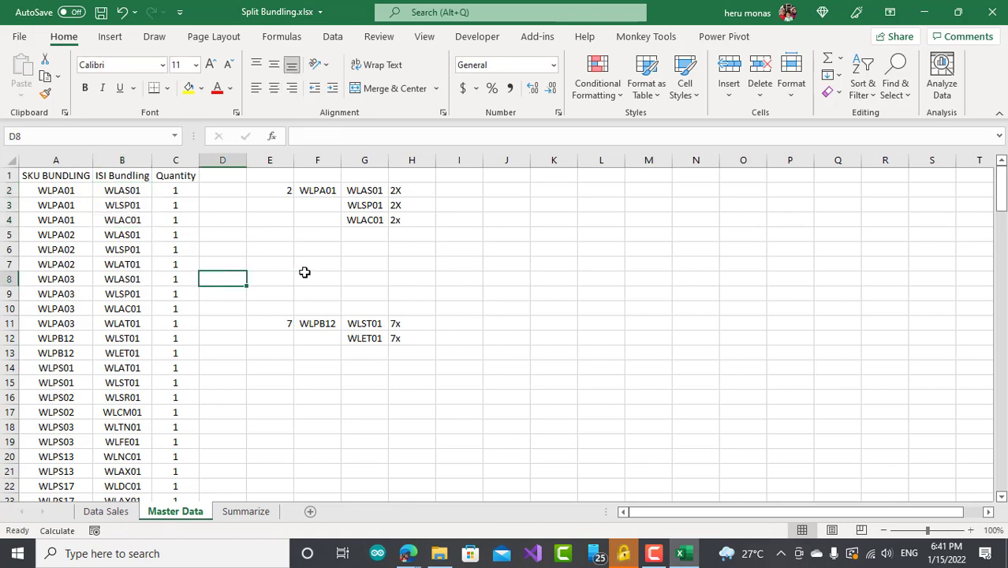
left_click(314, 261)
left_click(237, 252)
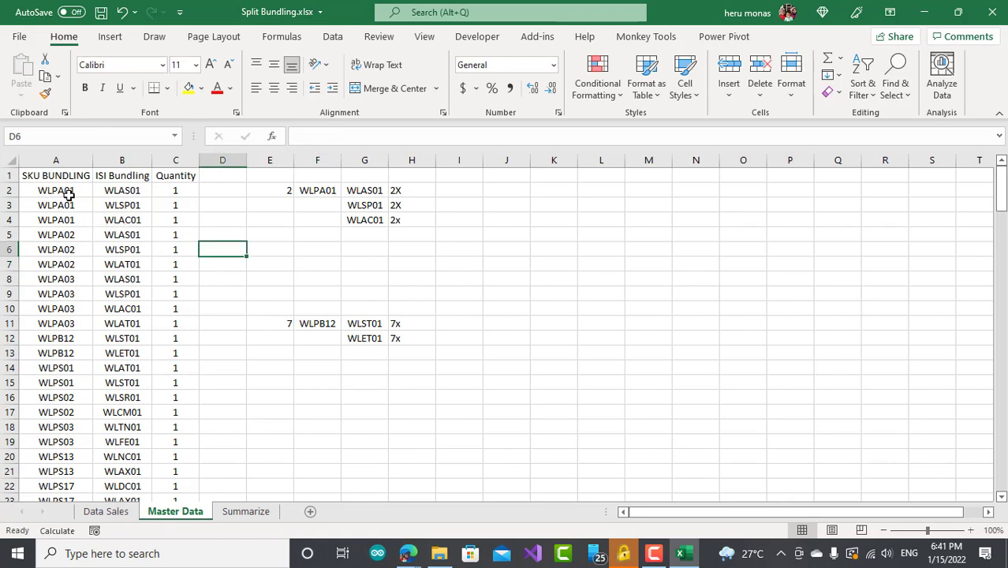
Examine the dates and repeated product codes such as WLDC01 in Data Sales alongside the bundle codes in Master Data
left_click_drag(71, 190, 61, 313)
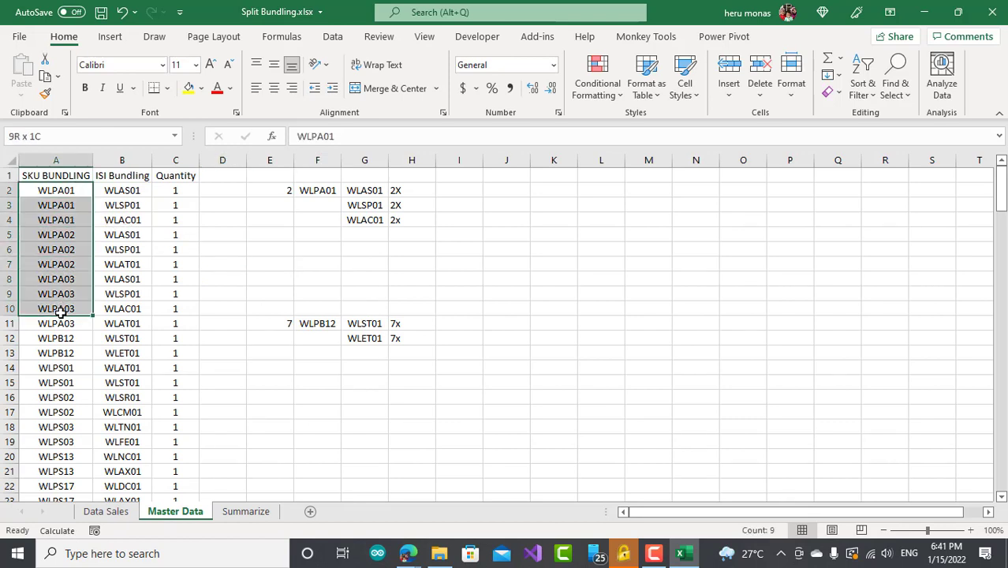
left_click(120, 511)
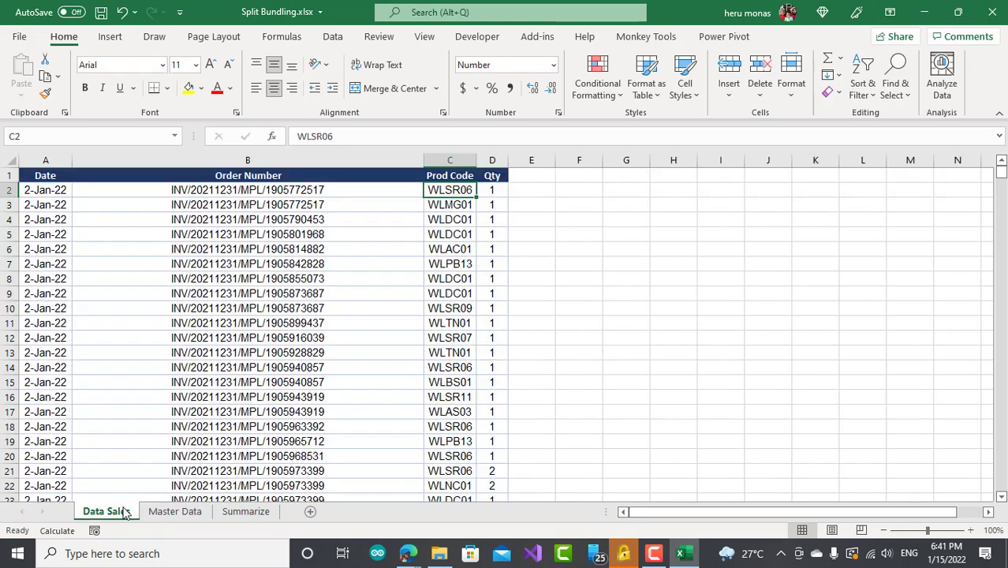
left_click_drag(455, 189, 444, 339)
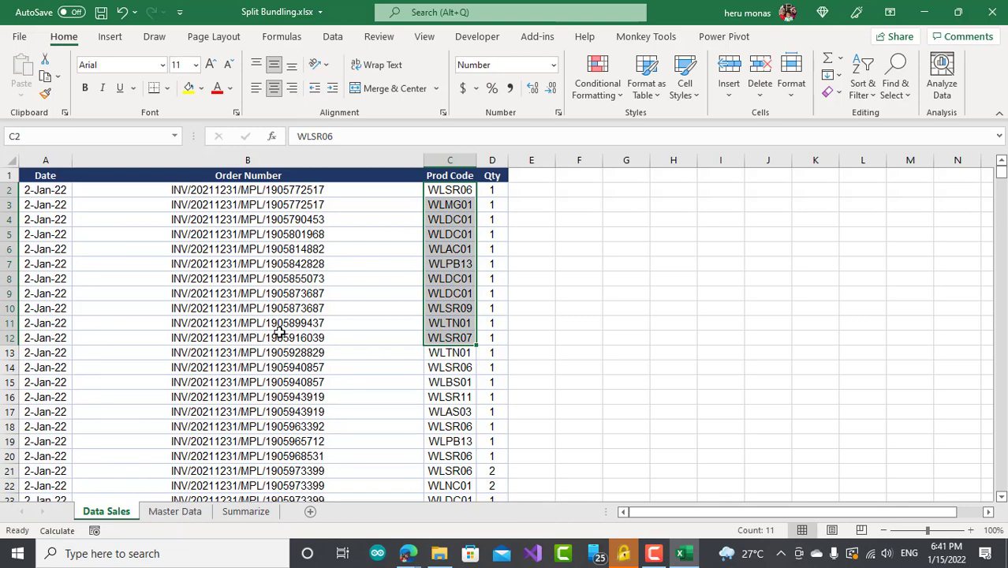
left_click_drag(49, 192, 47, 338)
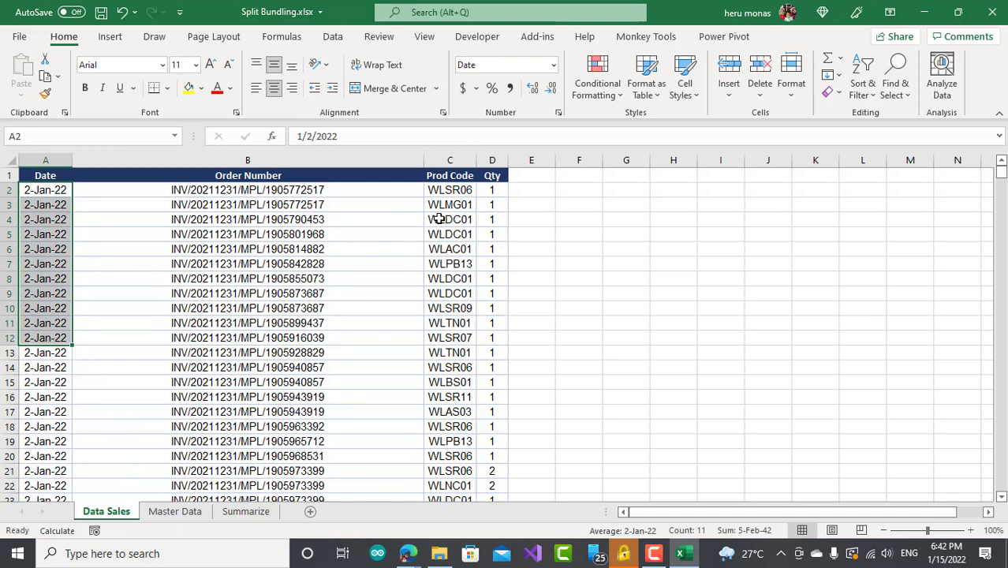
left_click_drag(464, 220, 464, 234)
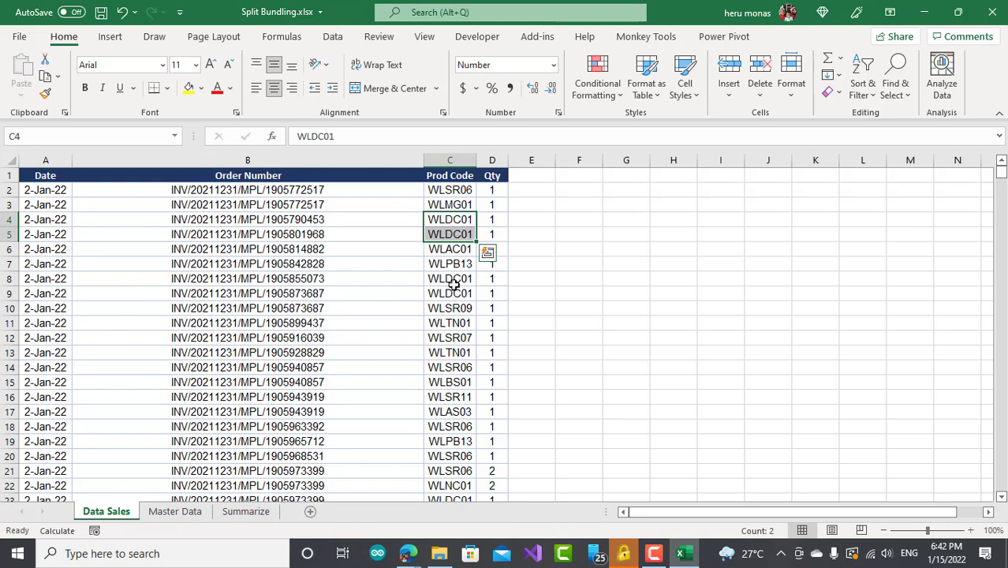
left_click_drag(451, 279, 451, 292)
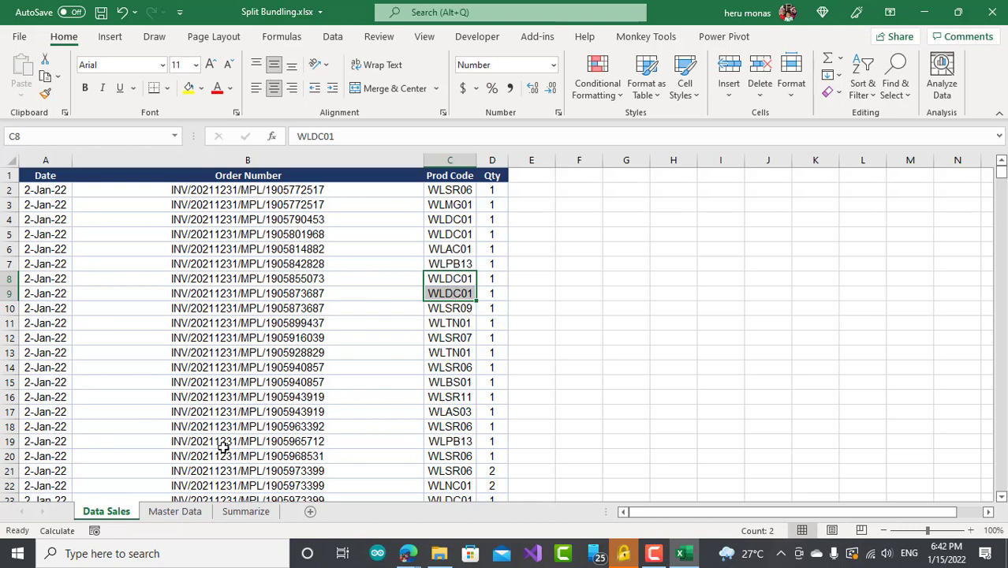
left_click(190, 513)
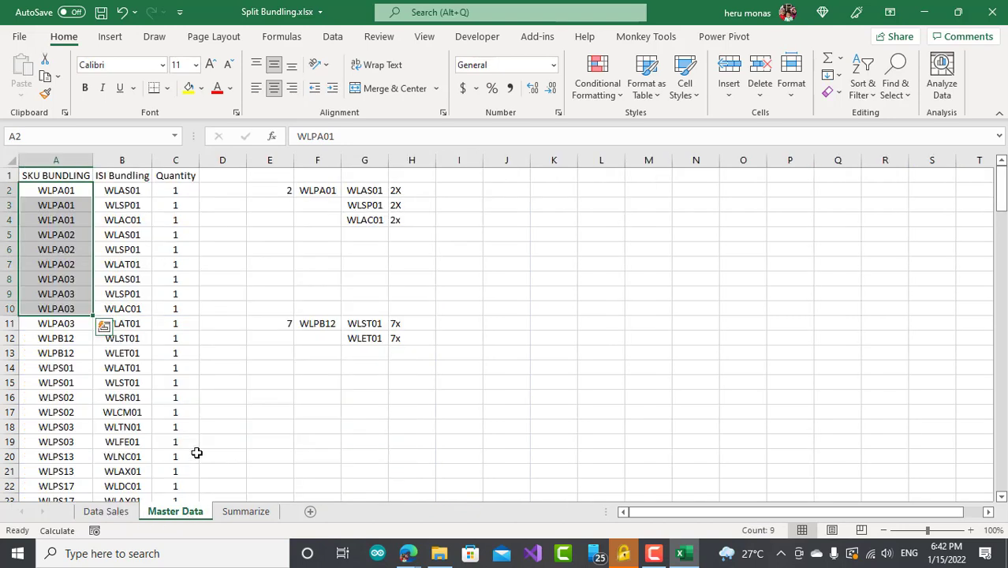
left_click(117, 510)
left_click_drag(454, 190, 453, 355)
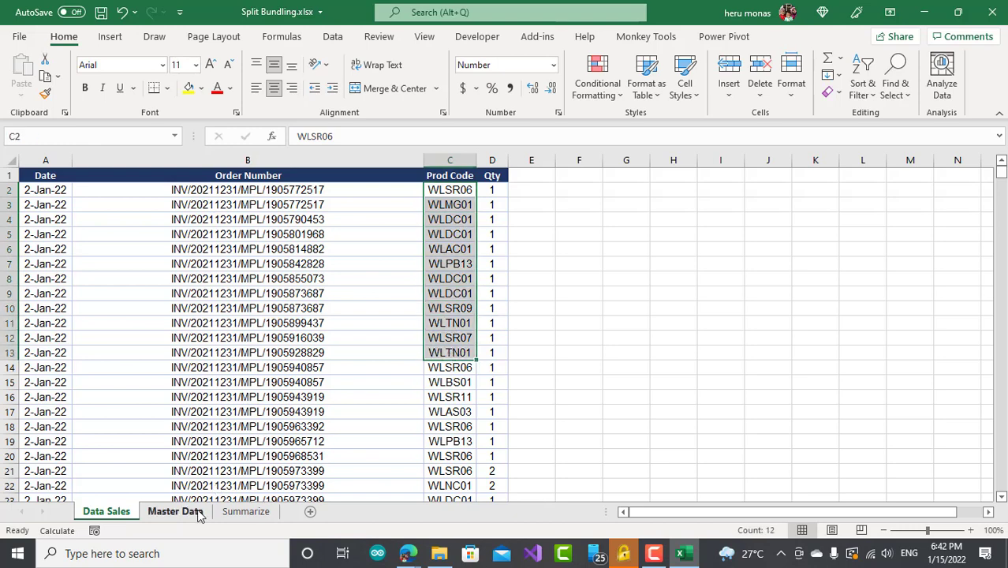
Compare the product codes in C4:C6 of Data Sales with the repeated codes WLPA01, WLPA02 and WLPA03 in Master Data
left_click(193, 511)
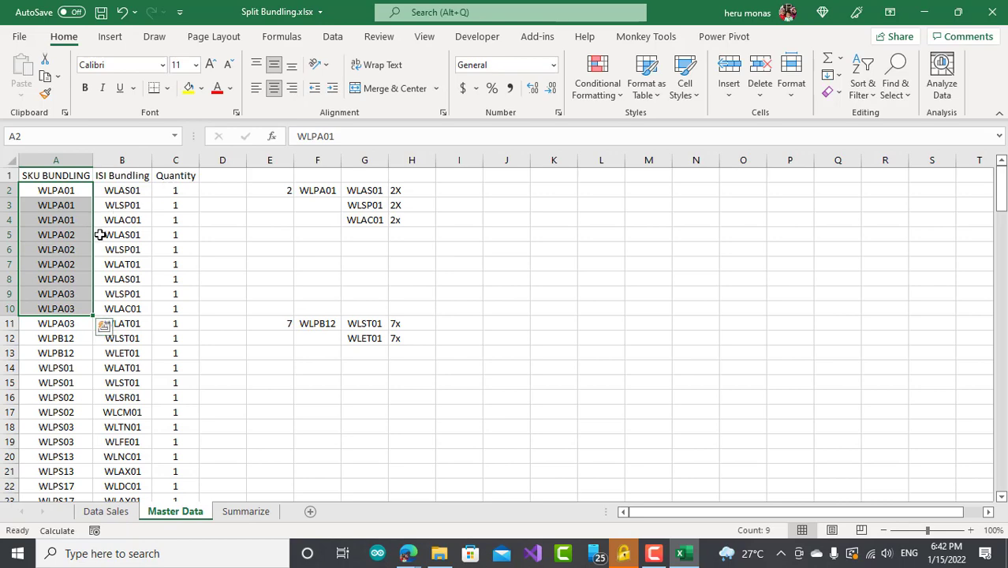
left_click(127, 513)
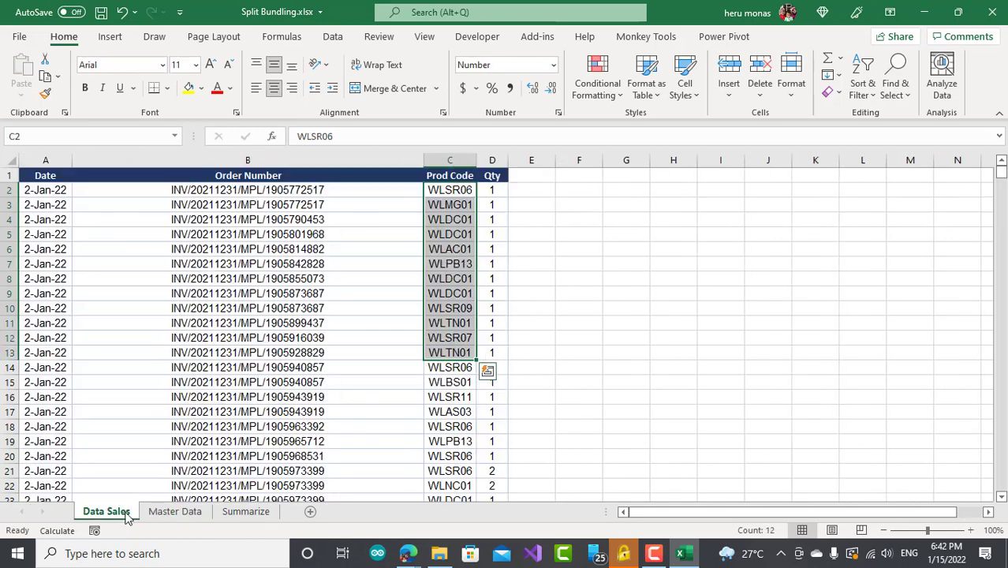
left_click_drag(450, 219, 450, 249)
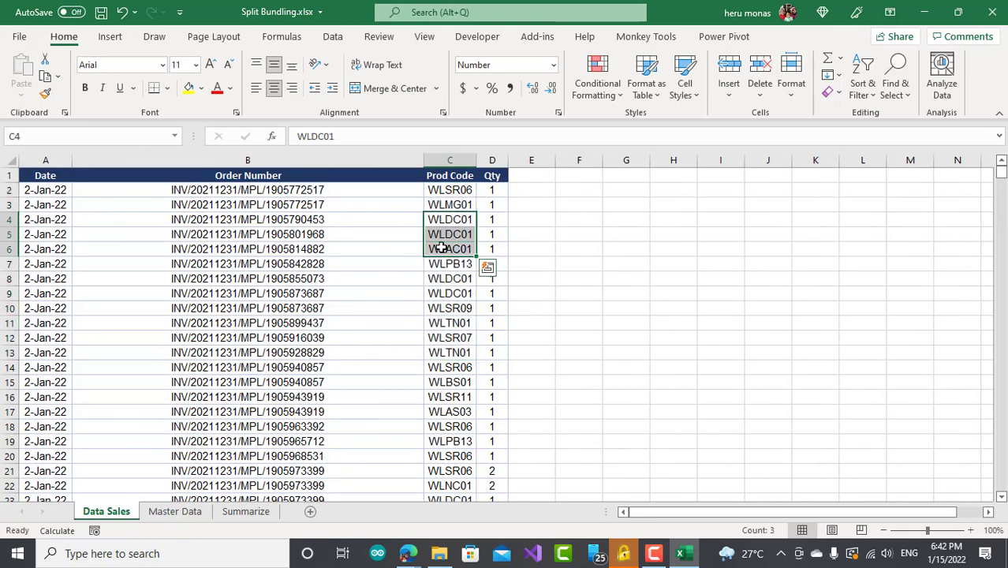
left_click(193, 513)
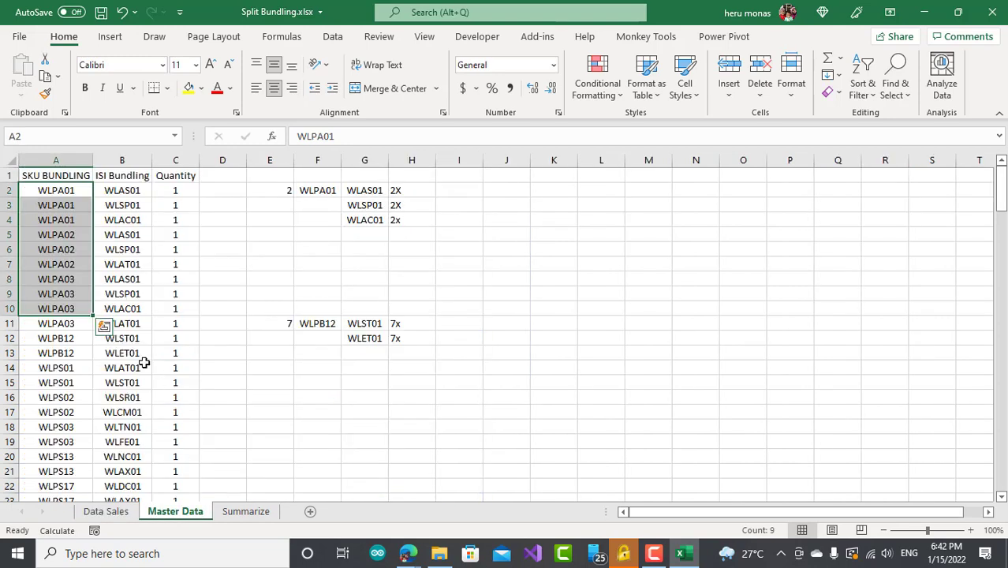
left_click_drag(70, 195, 68, 221)
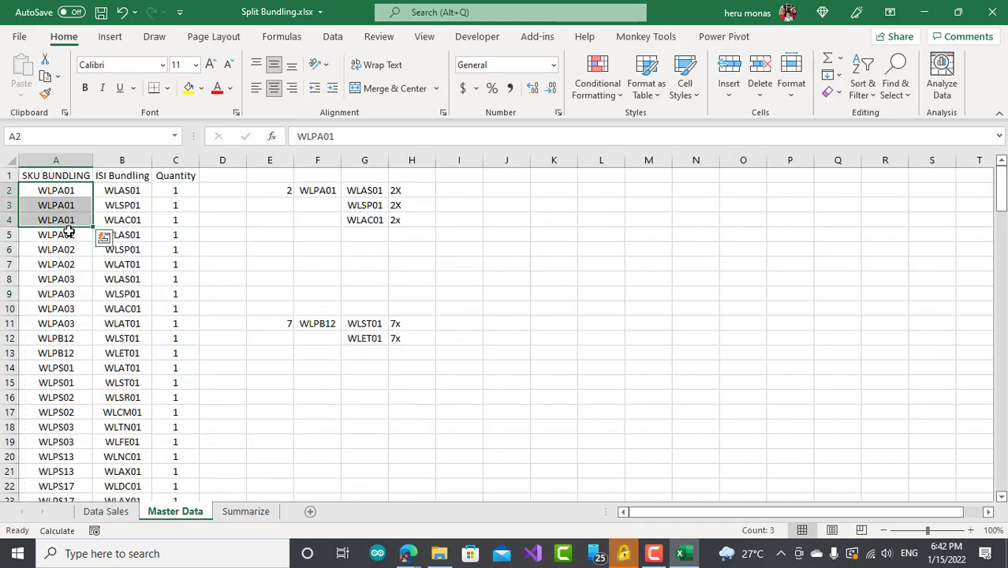
left_click(68, 235)
left_click_drag(68, 258, 68, 308)
left_click(278, 292)
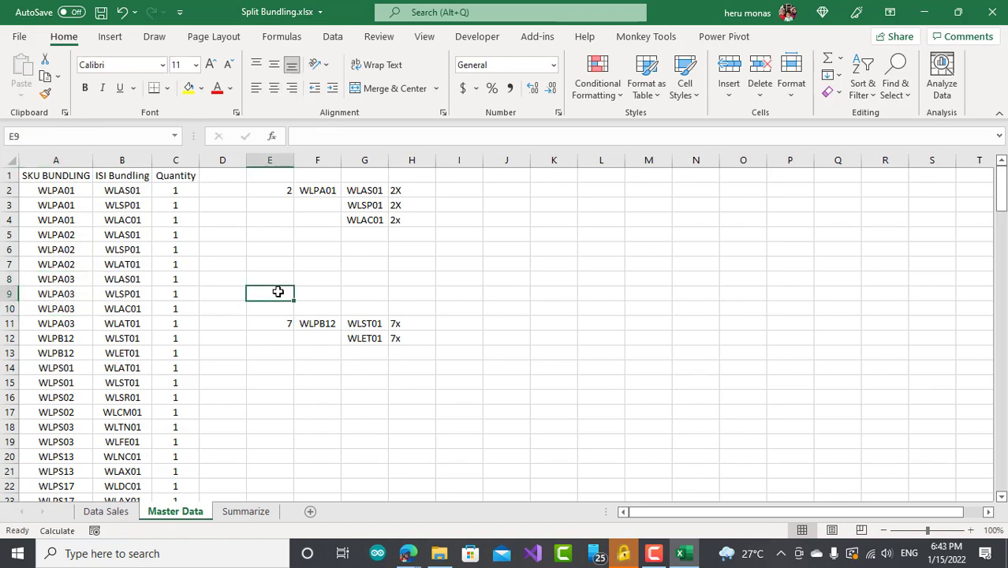
left_click(133, 252)
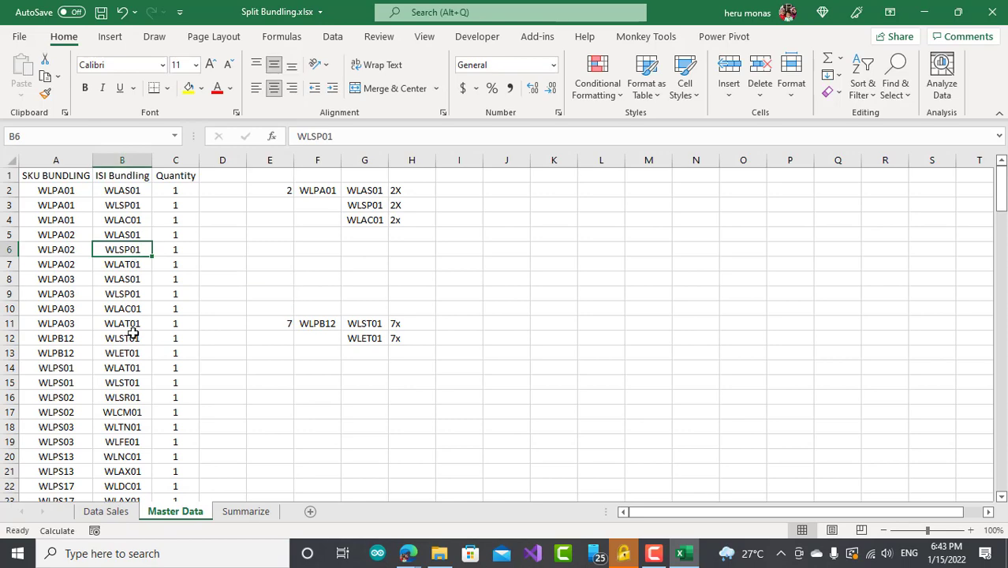
left_click(106, 511)
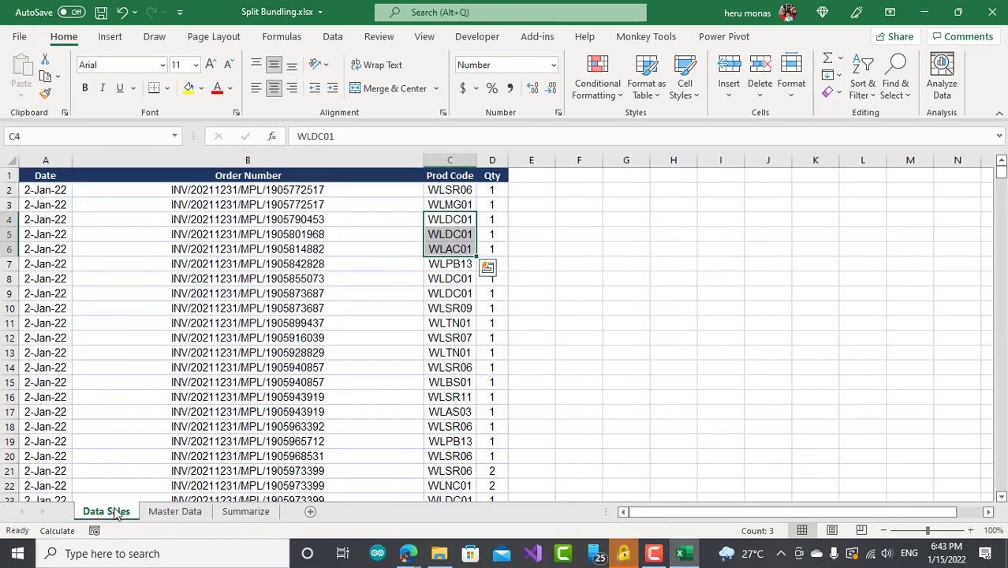
left_click(262, 385)
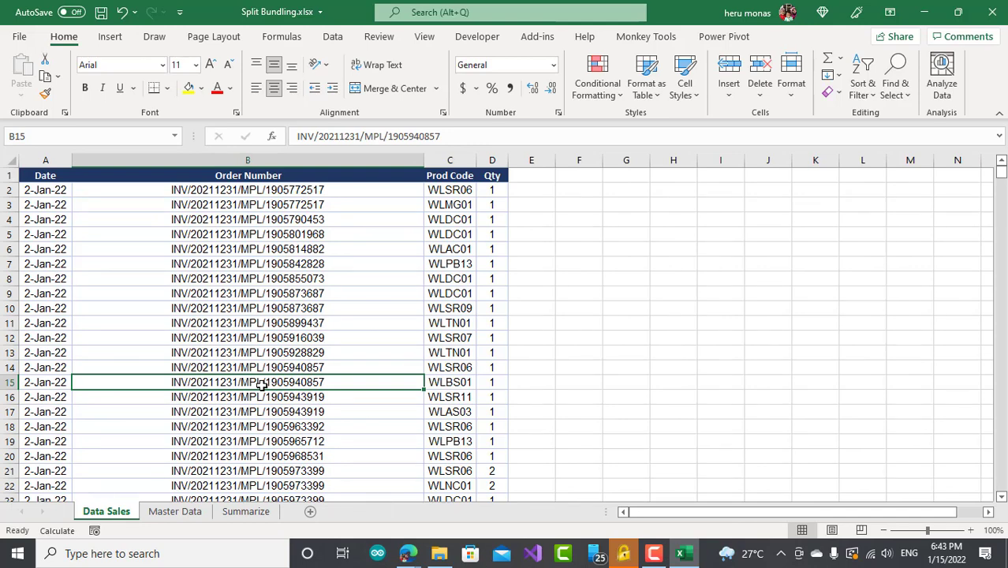
Copy the whole SKU BUNDLING column of Master Data, header included (A1:A155), to column J starting at J1
left_click(189, 514)
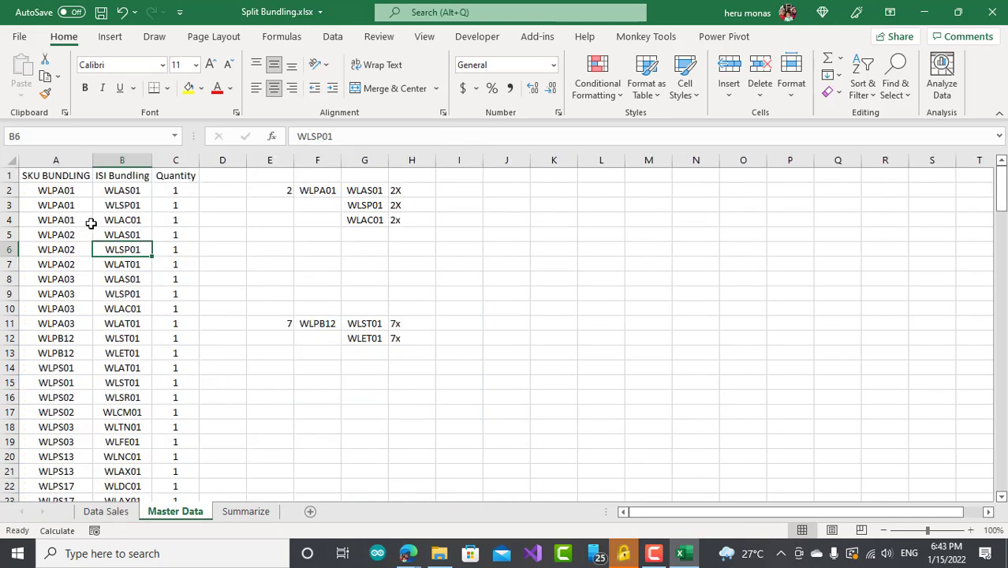
left_click(75, 177)
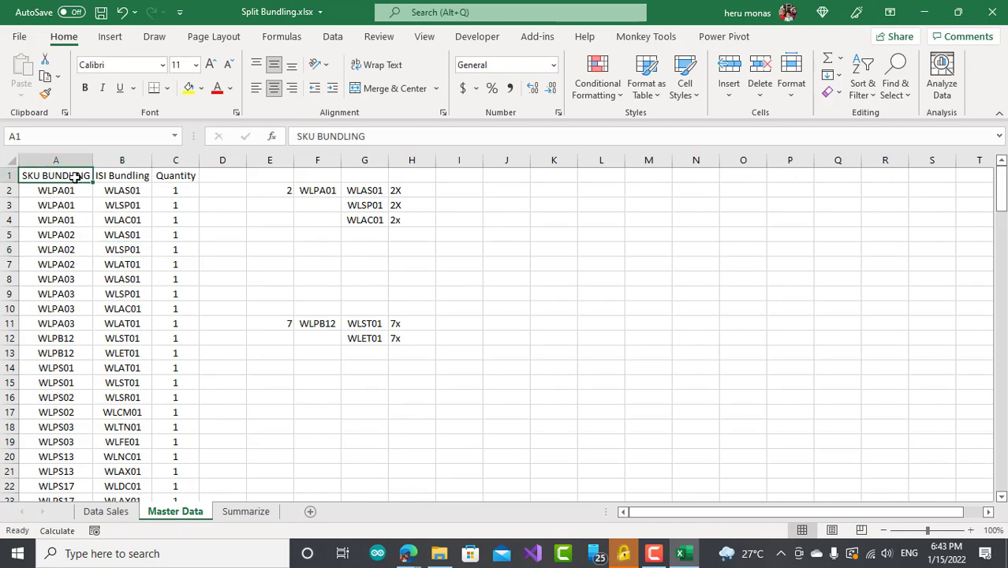
key("ctrl+shift+Down")
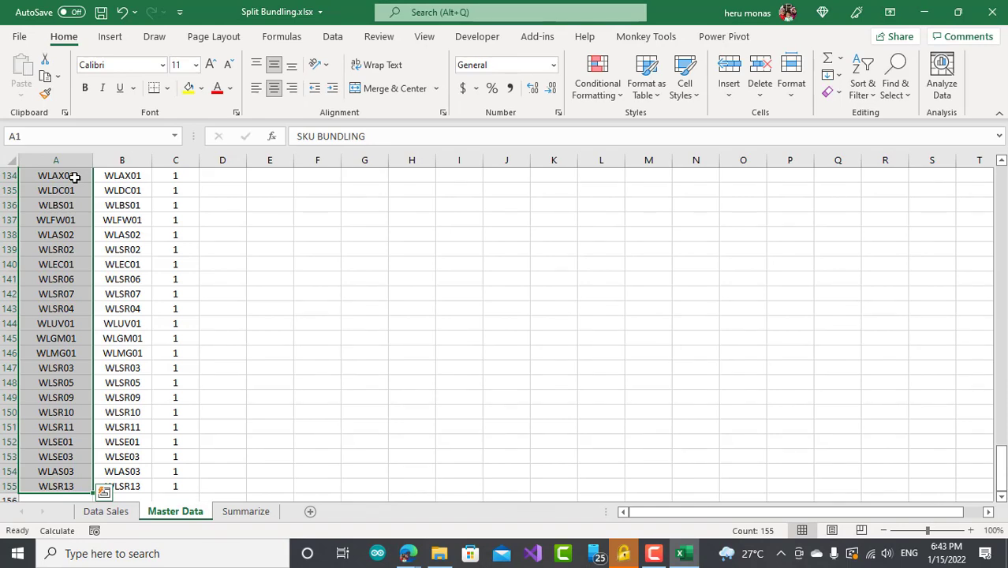
key("ctrl+c")
key("Right")
key("Right")
key("Right")
key("Right")
key("Right")
key("Right")
key("Right")
key("Right")
key("Right")
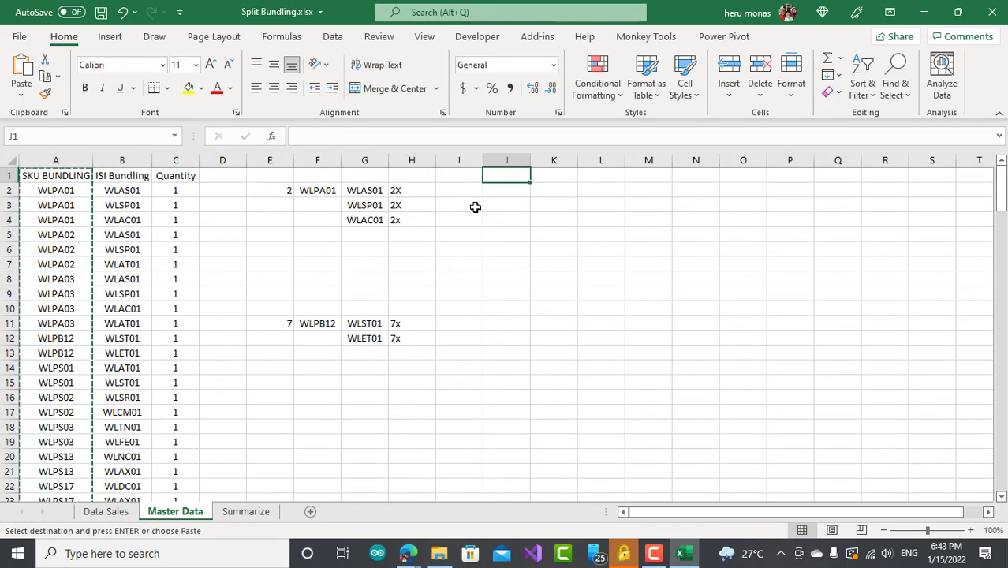
key("ctrl+v")
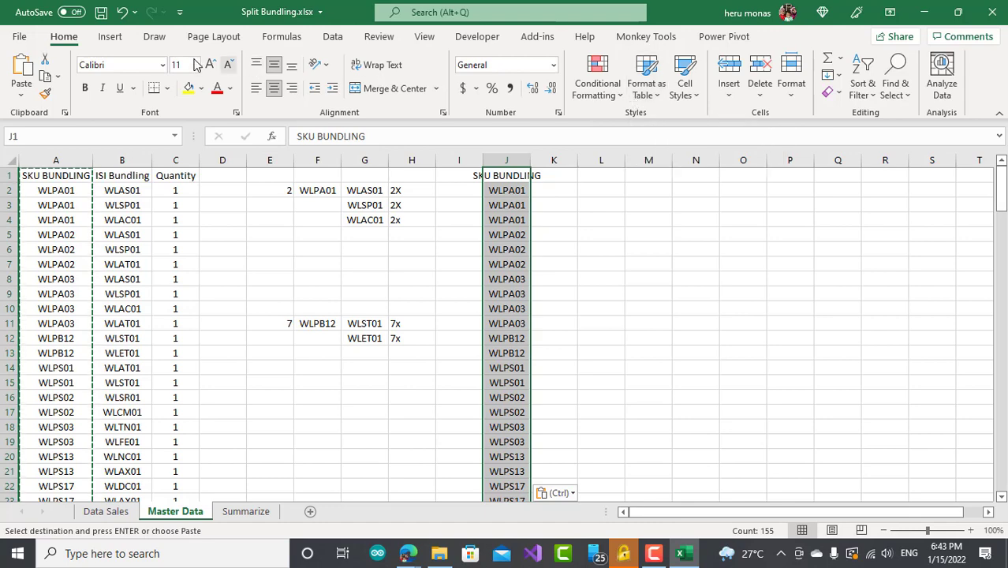
Remove the duplicate SKU BUNDLING codes from the copied list in column J of Master Data
left_click(333, 37)
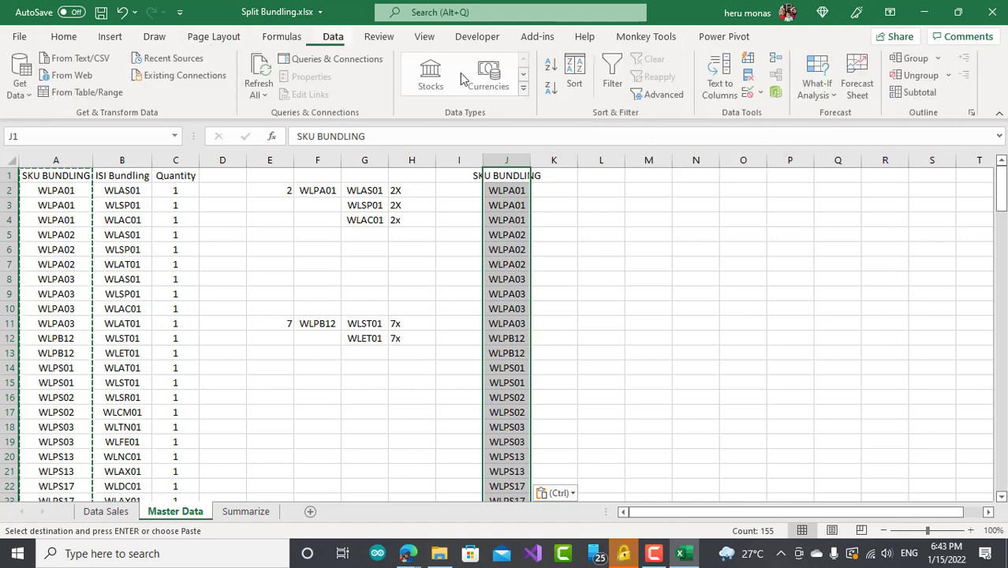
left_click(749, 79)
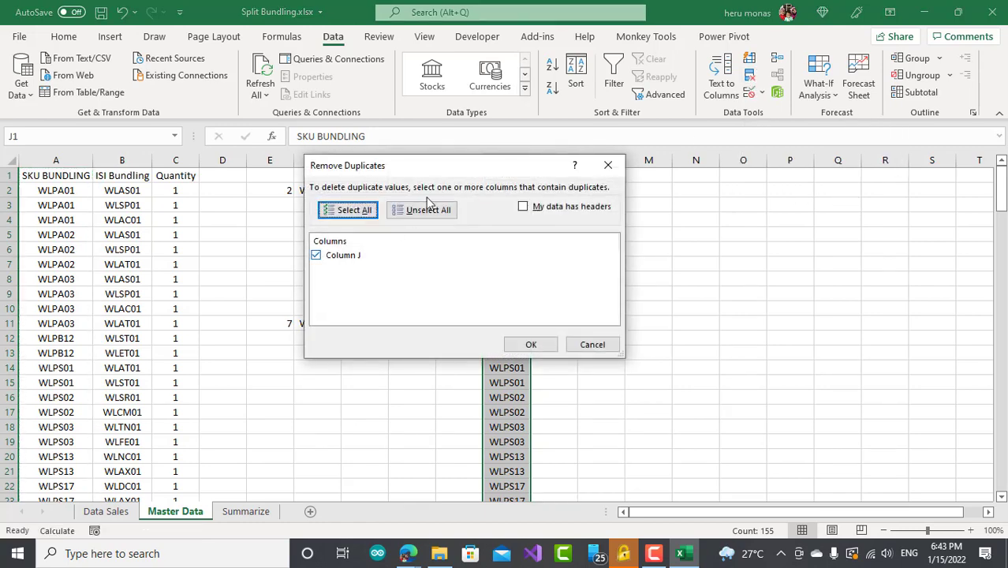
left_click_drag(438, 168, 356, 247)
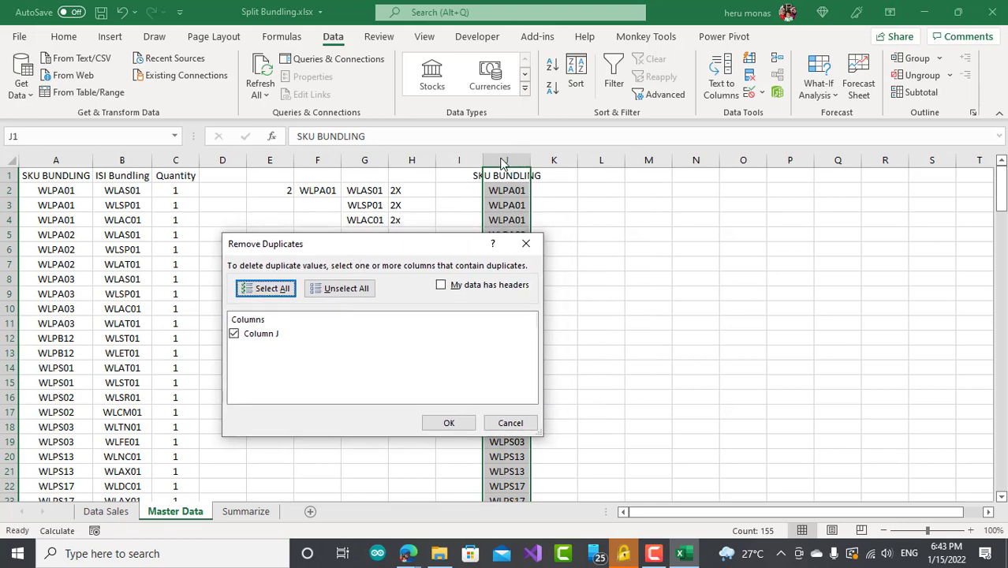
left_click(446, 426)
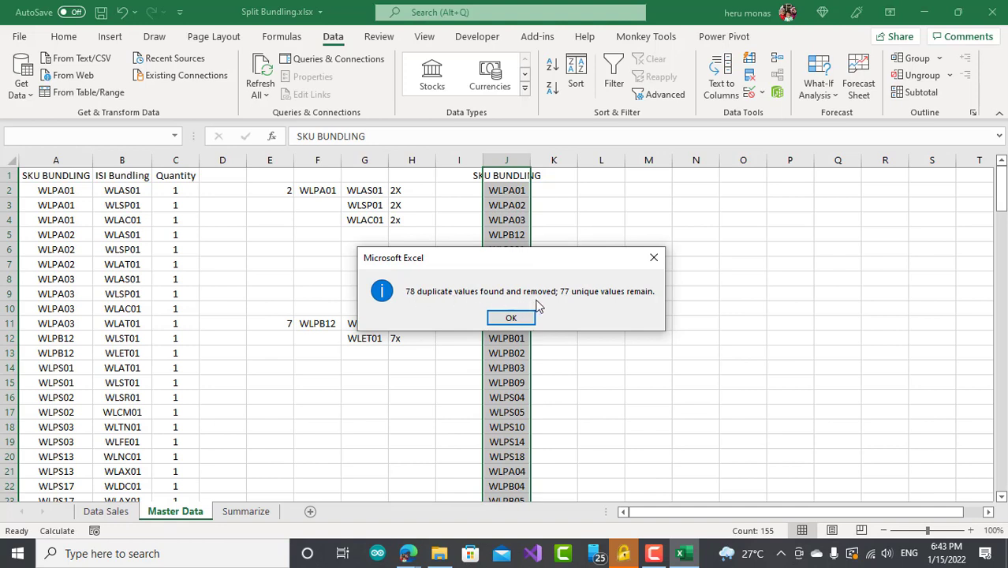
left_click(511, 318)
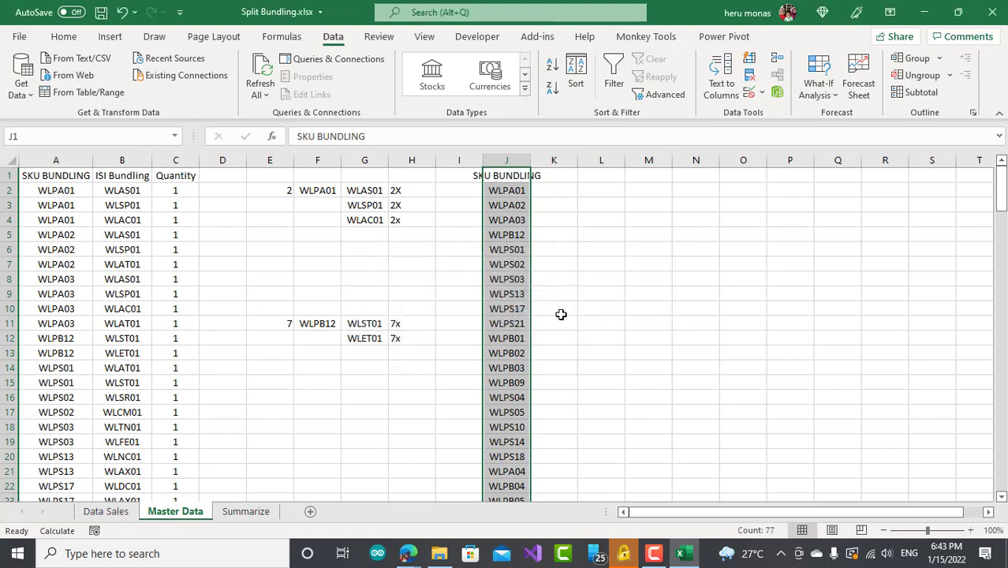
left_click(562, 322)
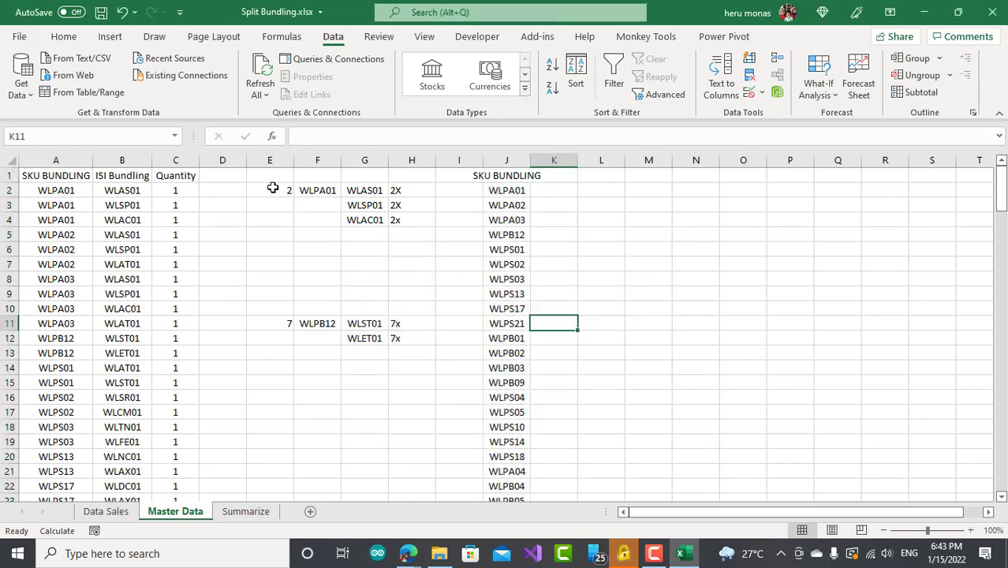
left_click_drag(270, 190, 401, 352)
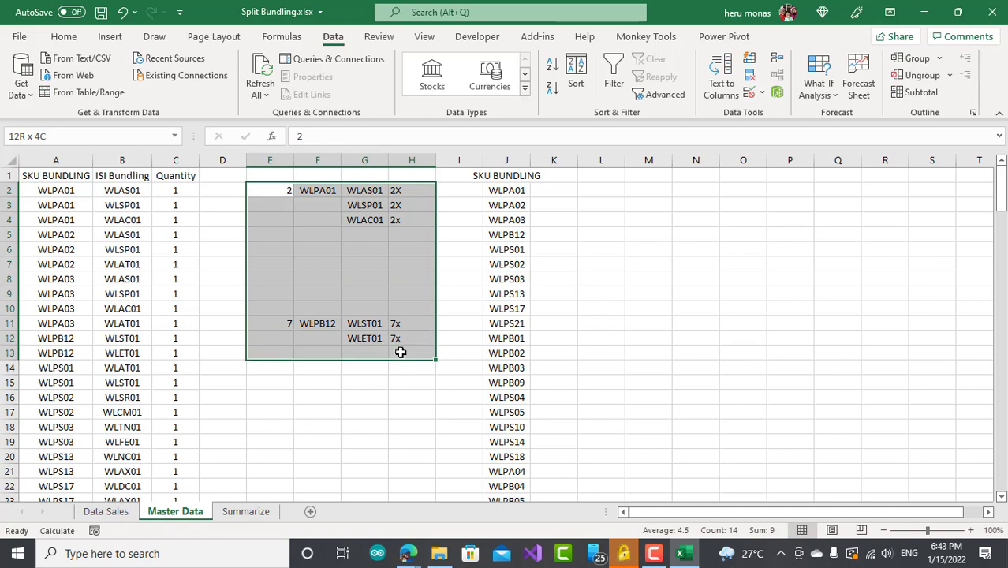
left_click(626, 334)
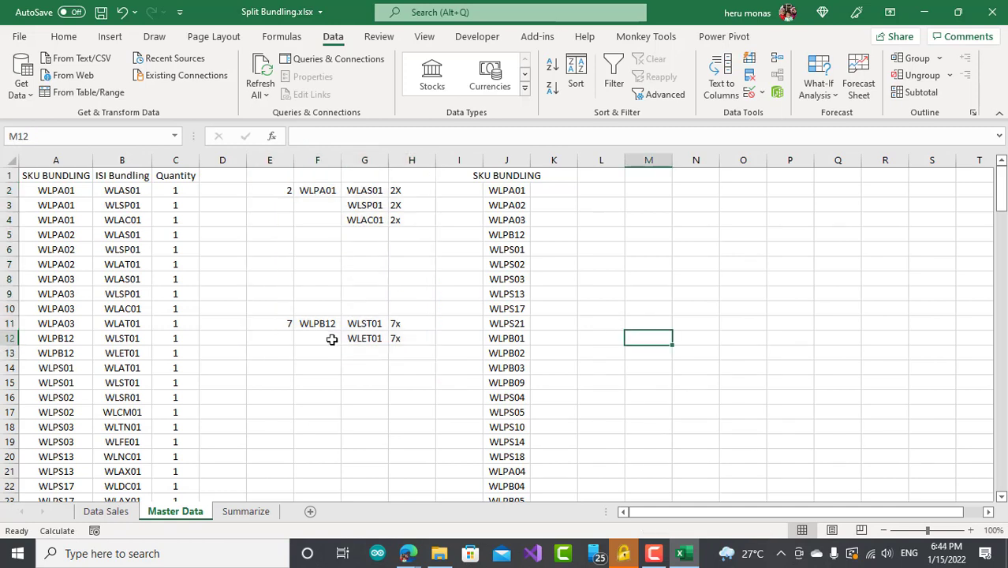
left_click(517, 294)
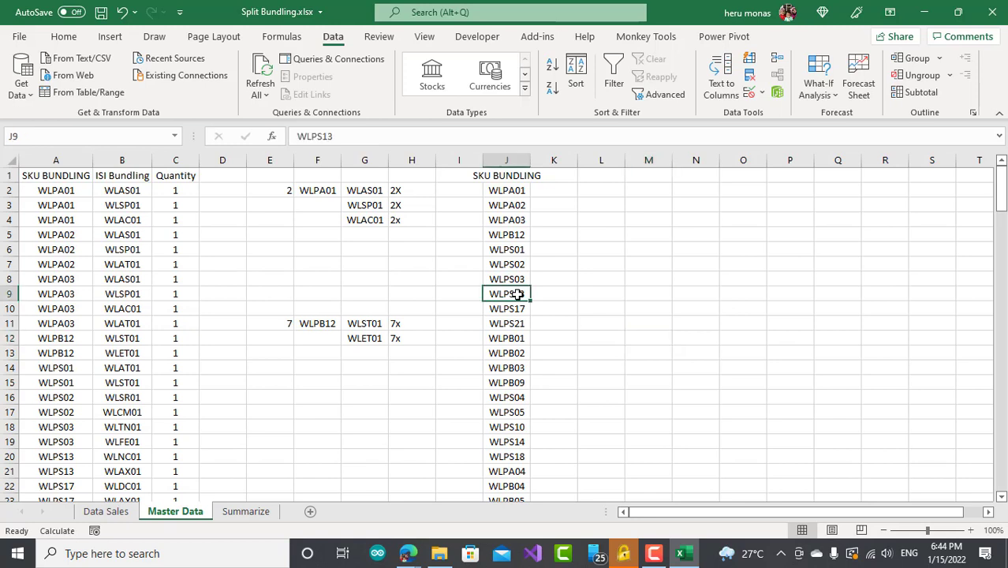
left_click(118, 290)
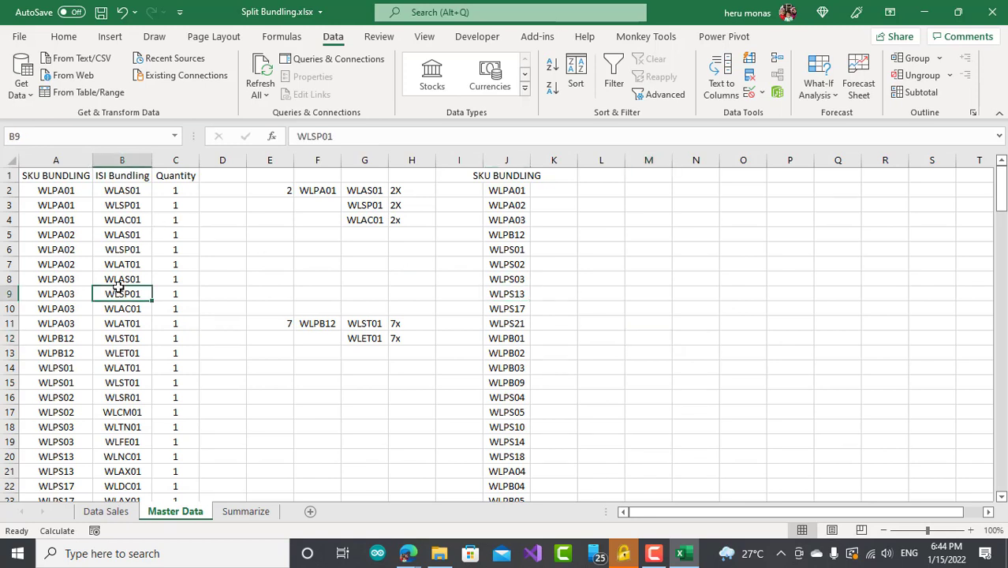
Format the Data Sales range A1:D57843 as a table with headers, using a blue medium style
left_click(125, 513)
left_click(278, 398)
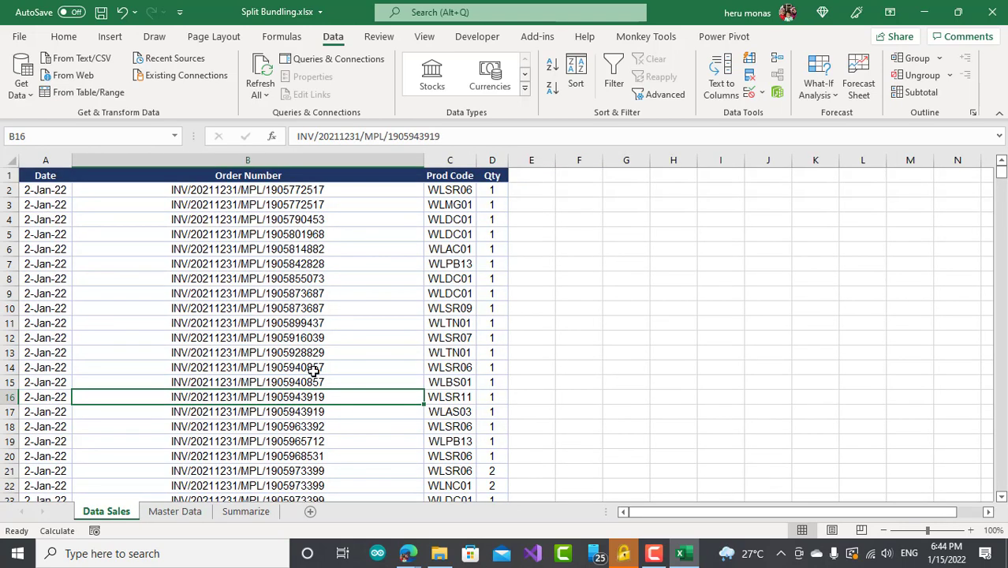
left_click(291, 319)
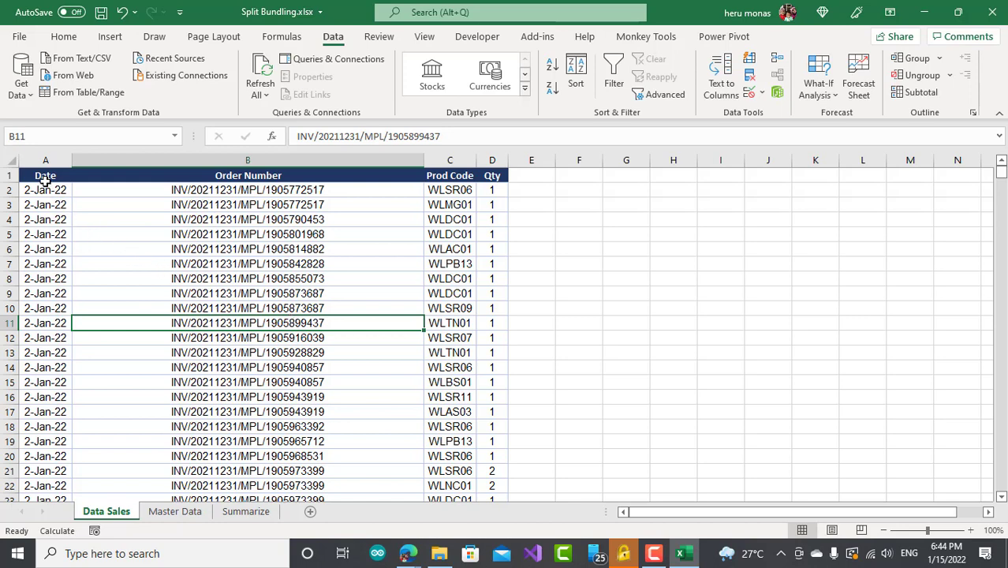
left_click_drag(46, 178, 487, 241)
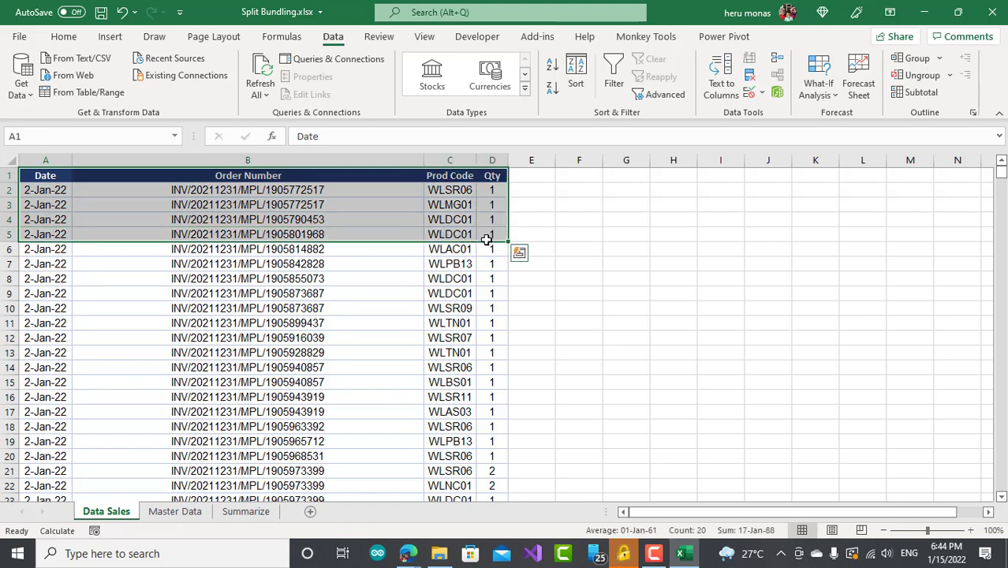
key("ctrl+shift+Down")
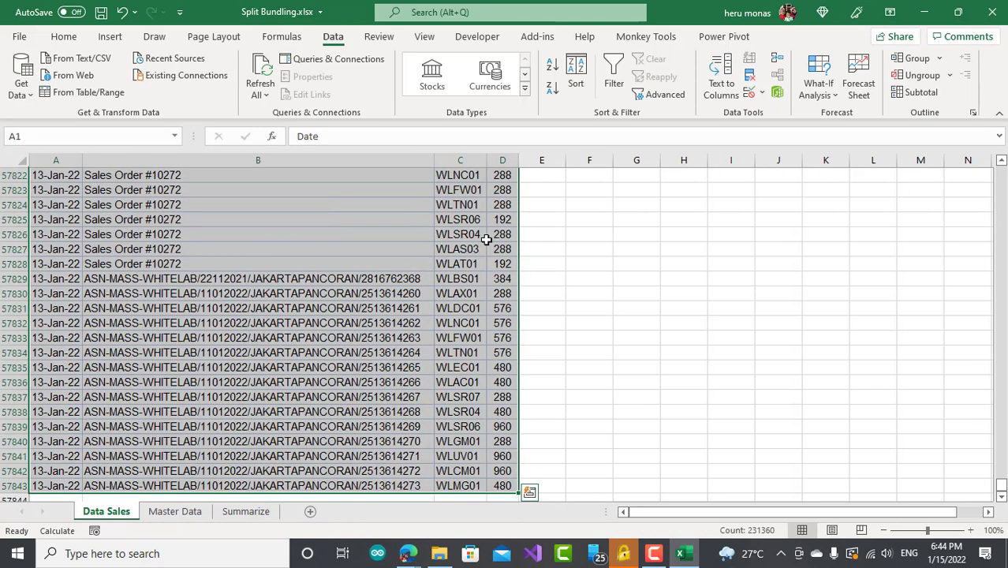
left_click(64, 39)
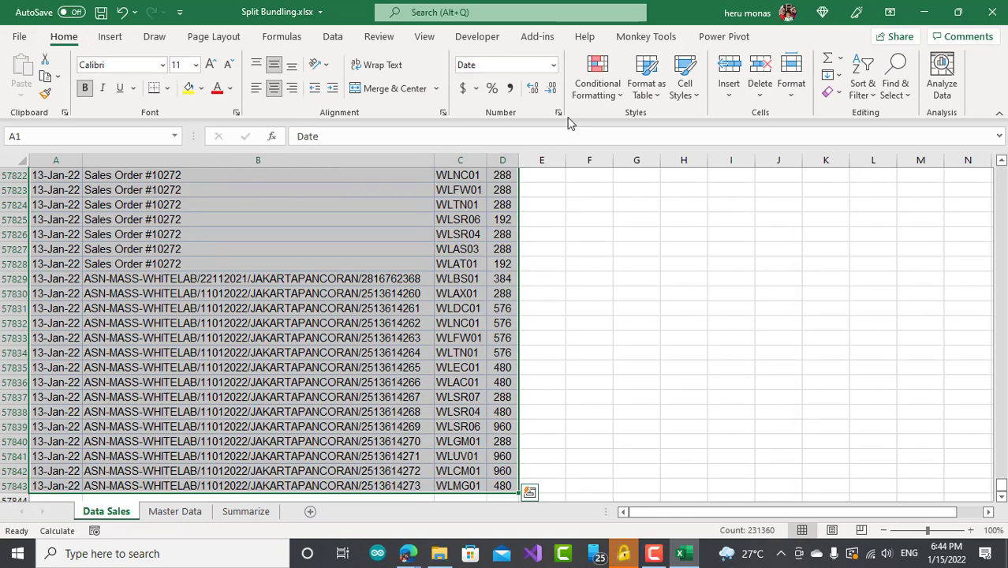
left_click(646, 90)
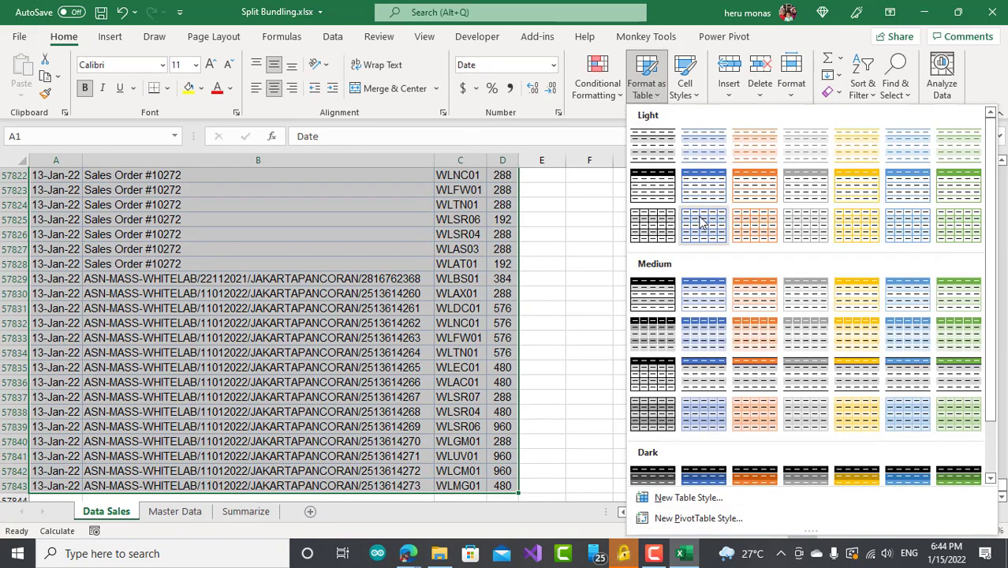
left_click(708, 334)
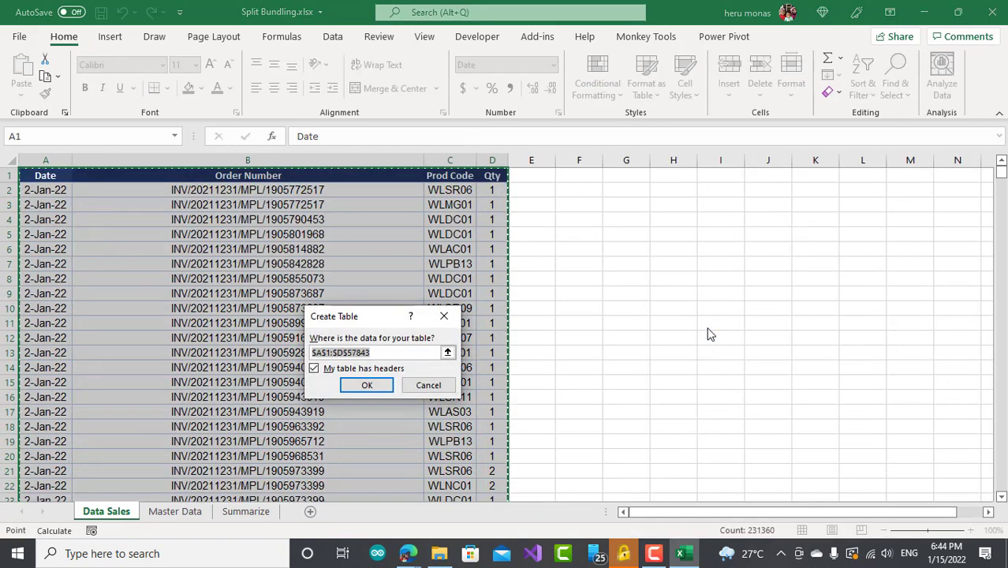
left_click_drag(353, 318, 601, 228)
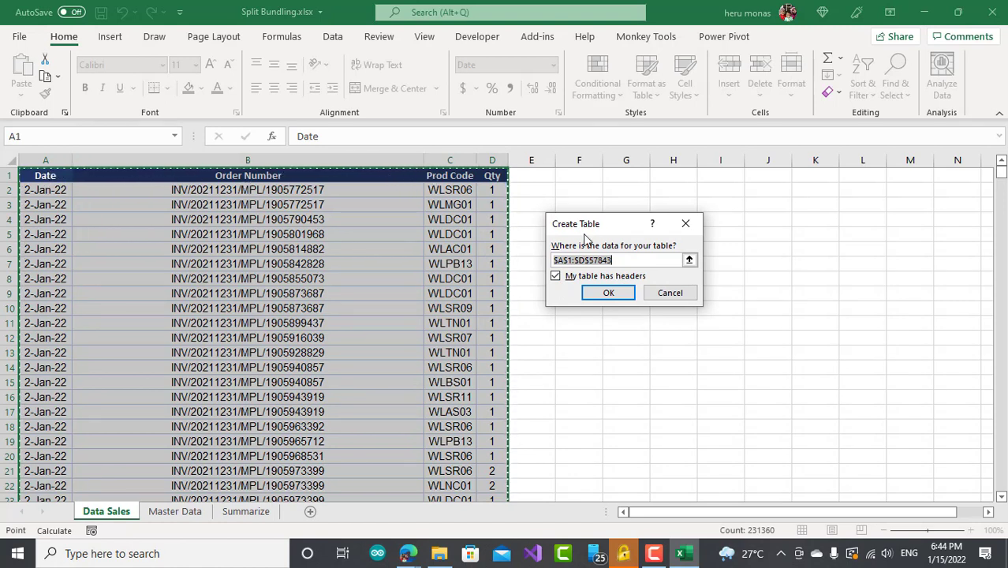
left_click(602, 297)
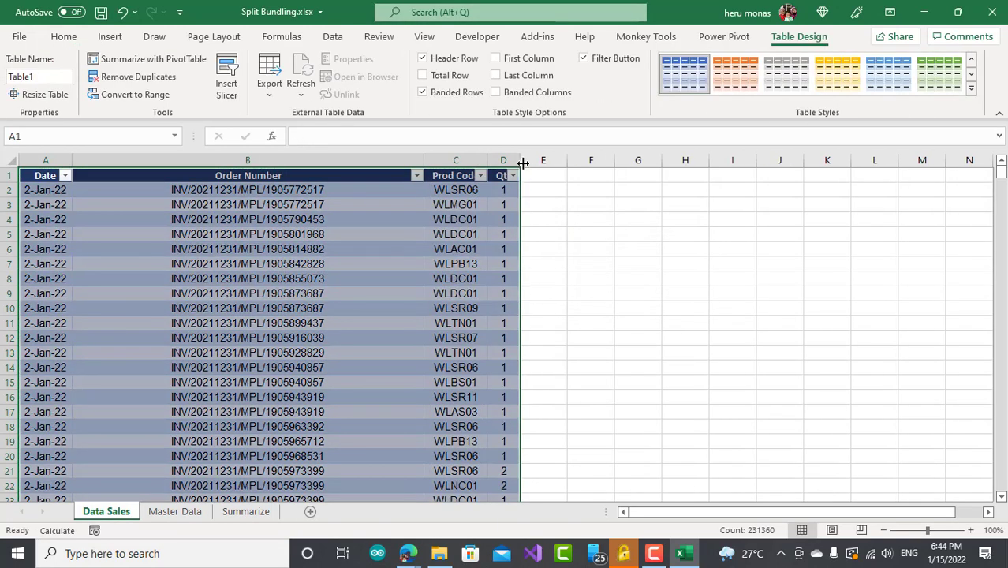
Widen the Qty column of Data Sales and rename its table tblDataSales
left_click_drag(523, 162, 545, 161)
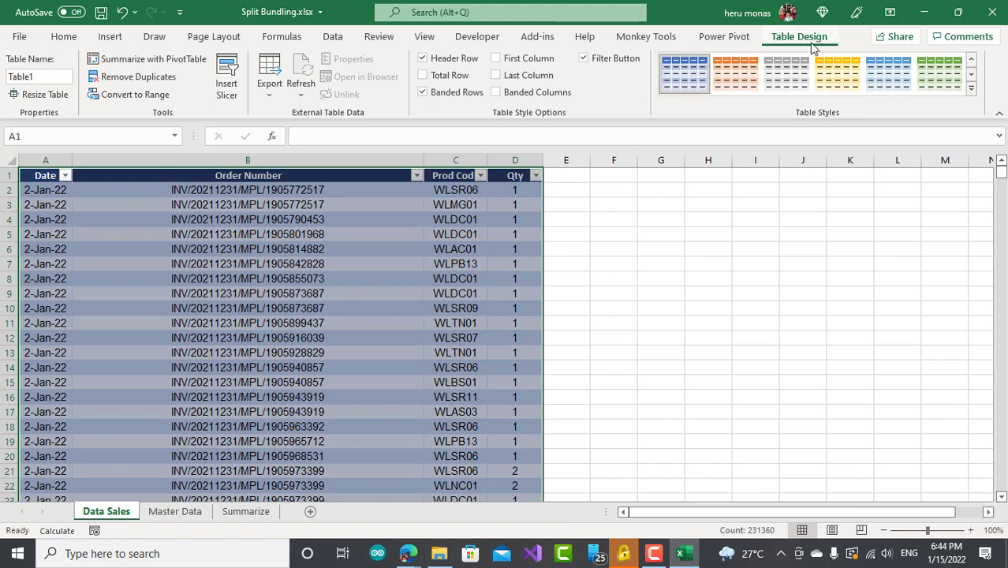
left_click(43, 78)
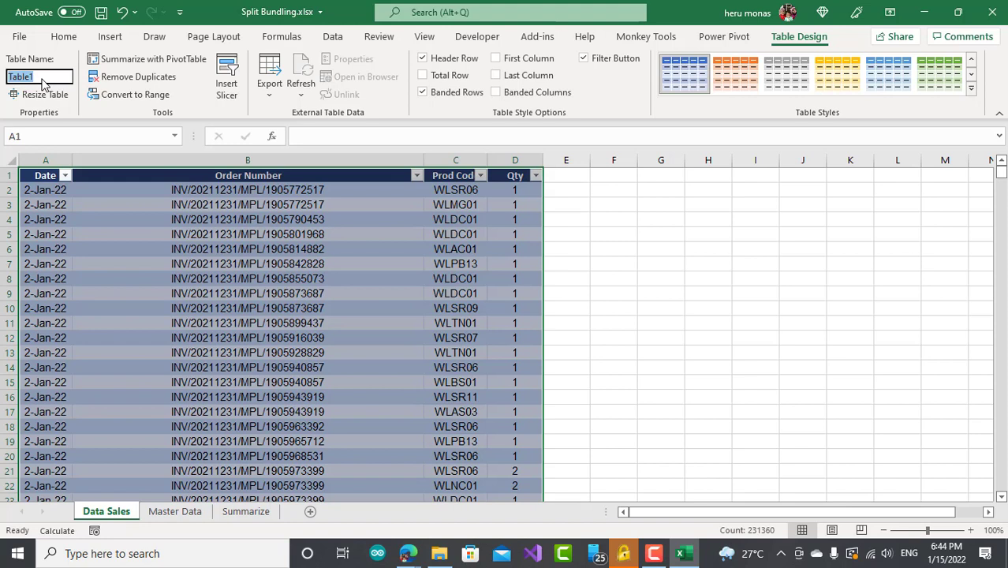
type("tblDataSales")
key("Return")
left_click(290, 278)
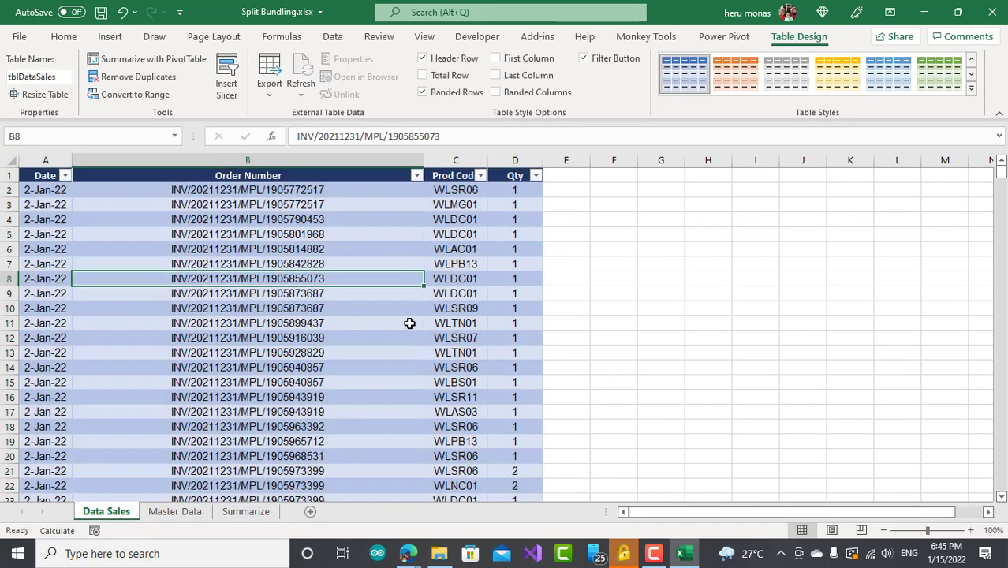
Format the Master Data range A1:C155 as a table with headers, using a black and grey medium style
left_click(189, 513)
left_click(180, 293)
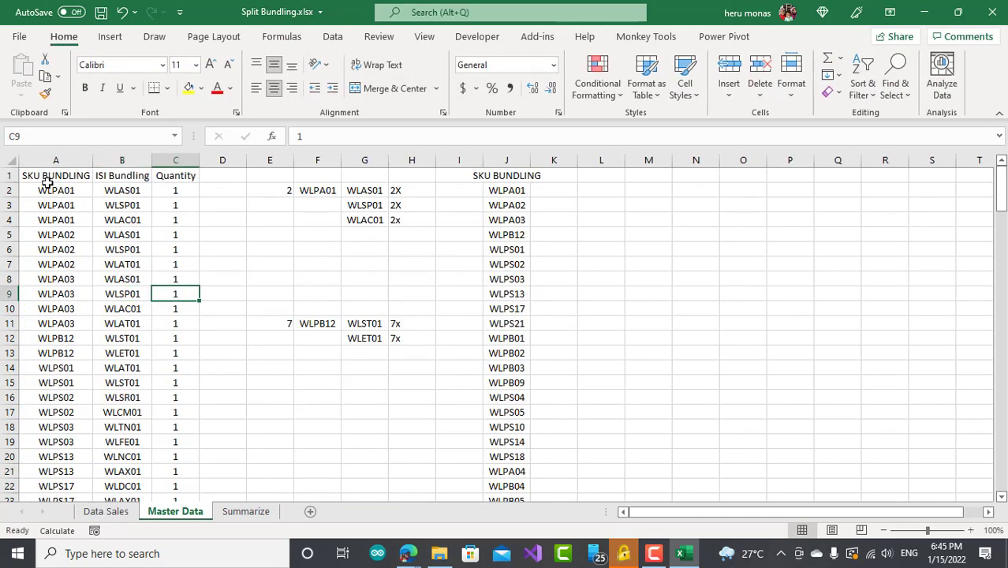
left_click_drag(44, 180, 164, 189)
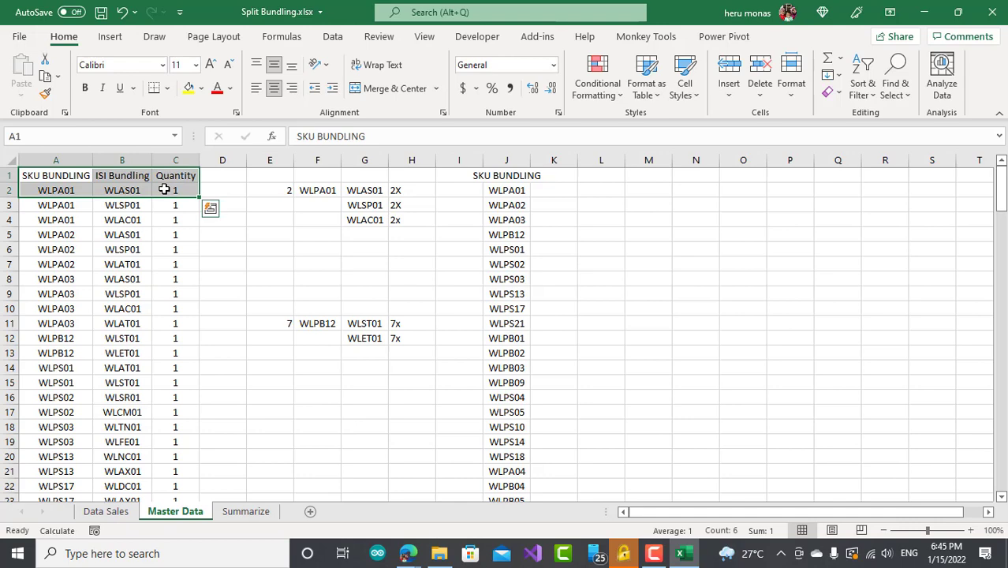
key("ctrl+shift+Down")
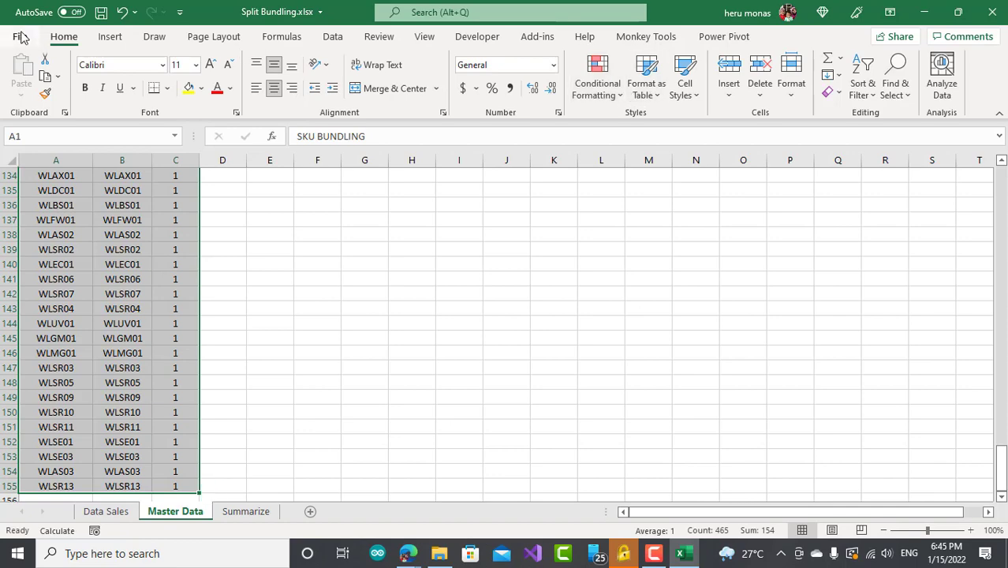
left_click(660, 98)
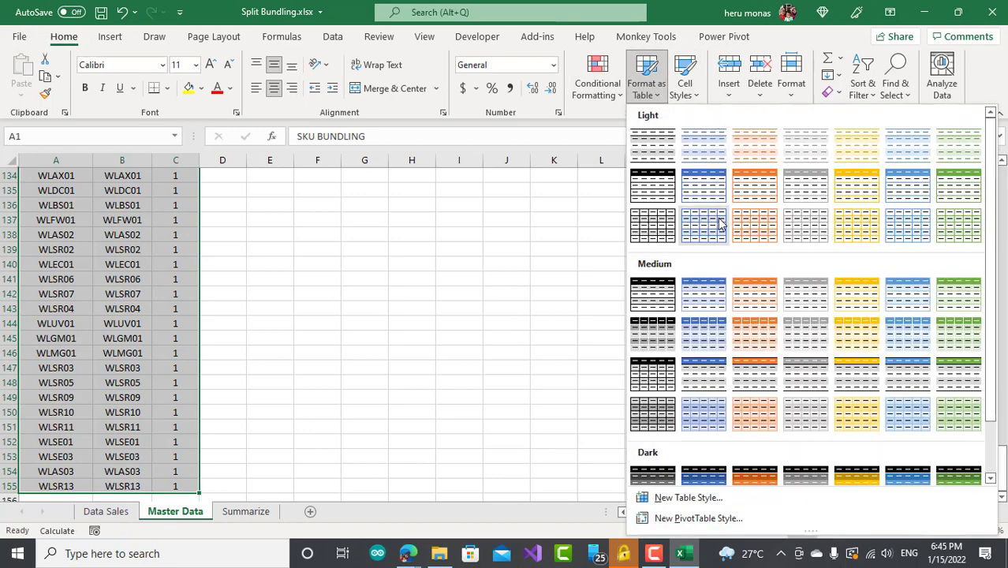
left_click(653, 333)
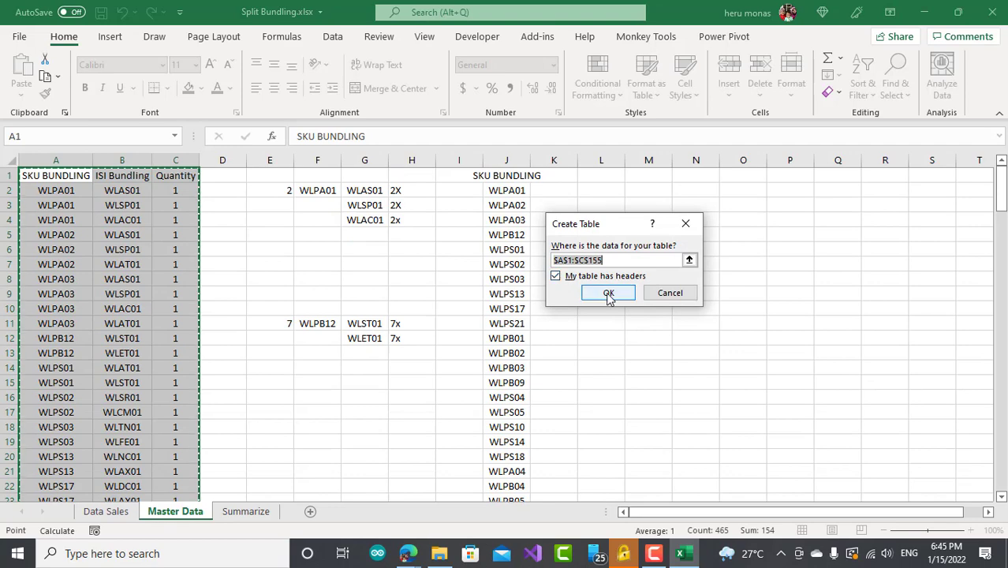
left_click(609, 294)
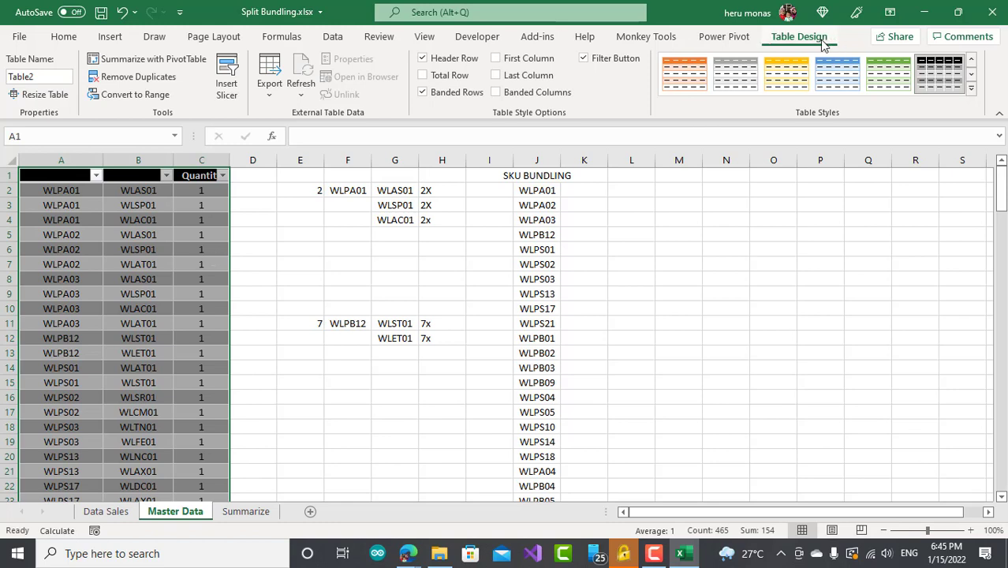
Rename the Master Data table as tblMaster
left_click(35, 77)
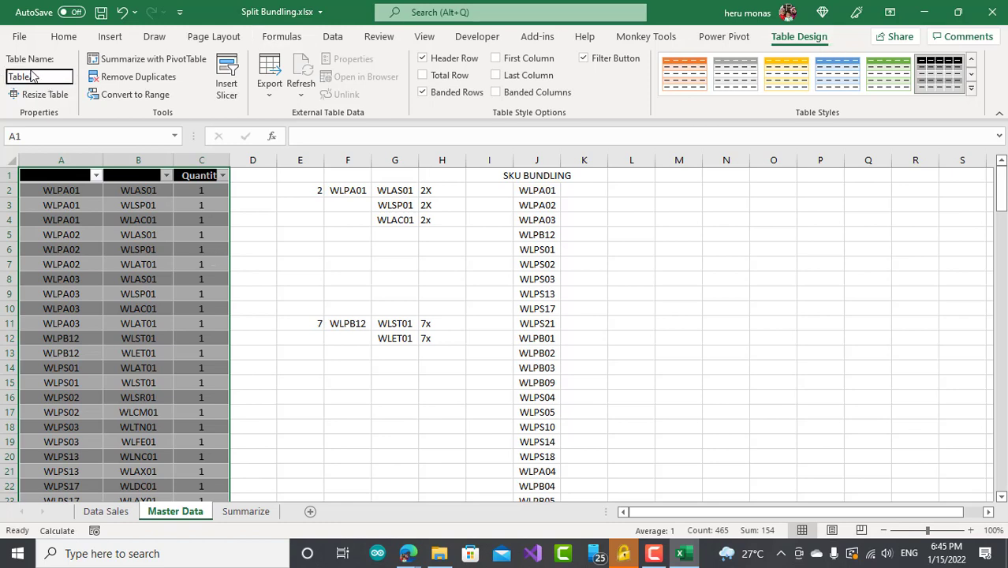
type("tblMaster")
key("Return")
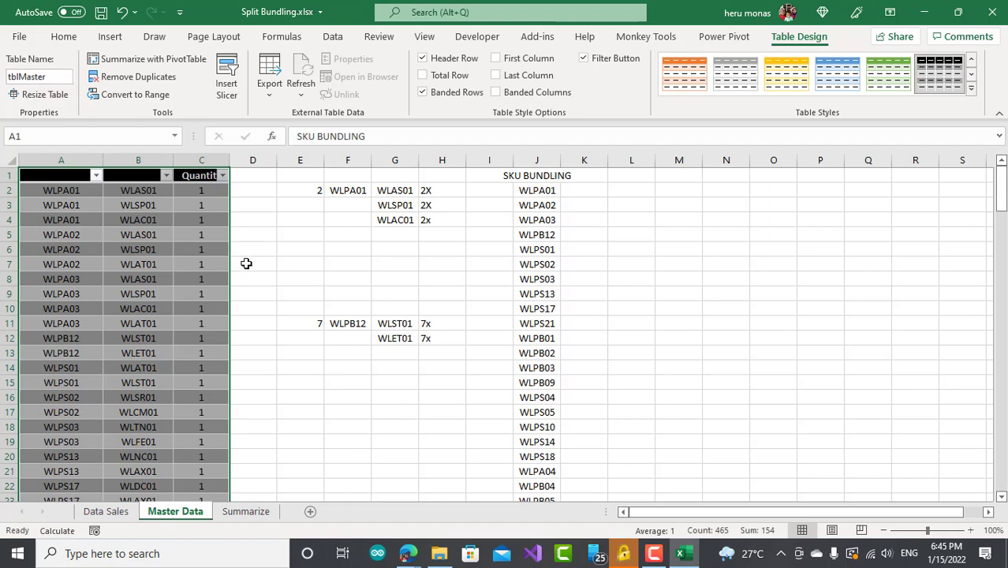
Set the font colour of the SKU BUNDLING and ISI Bundling table headers in A1:B1 to white
left_click_drag(41, 177, 132, 175)
left_click(64, 37)
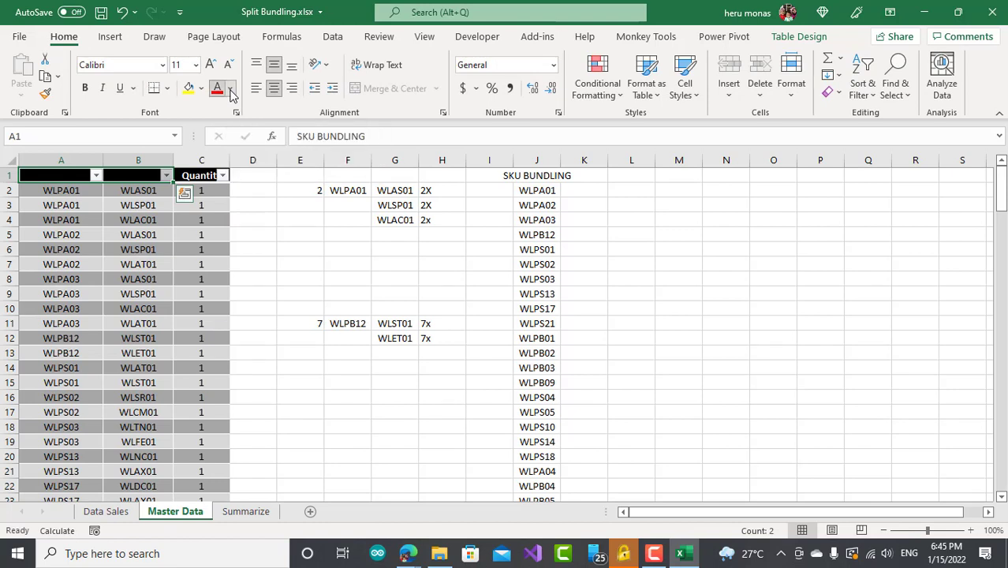
left_click(230, 89)
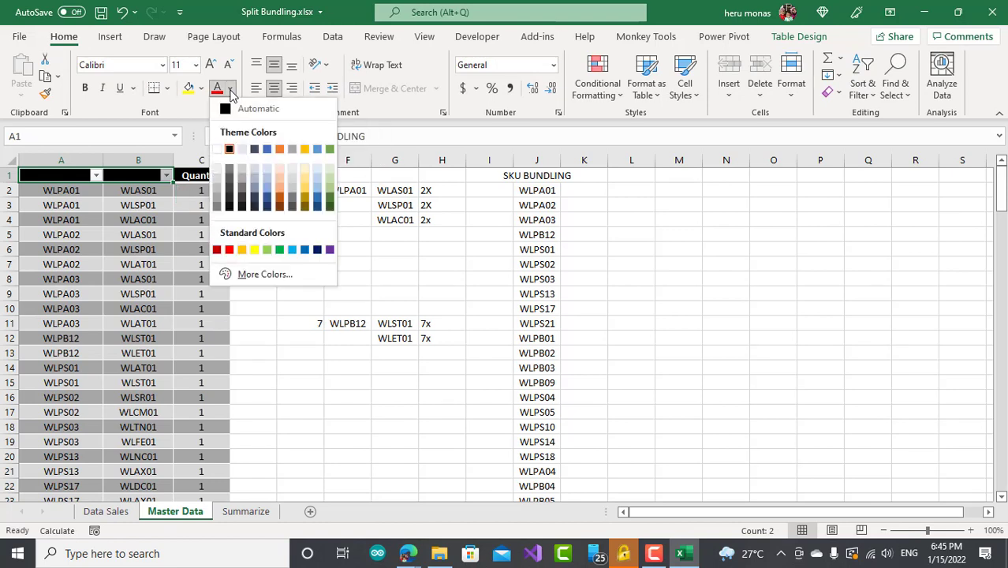
left_click(218, 150)
left_click(291, 261)
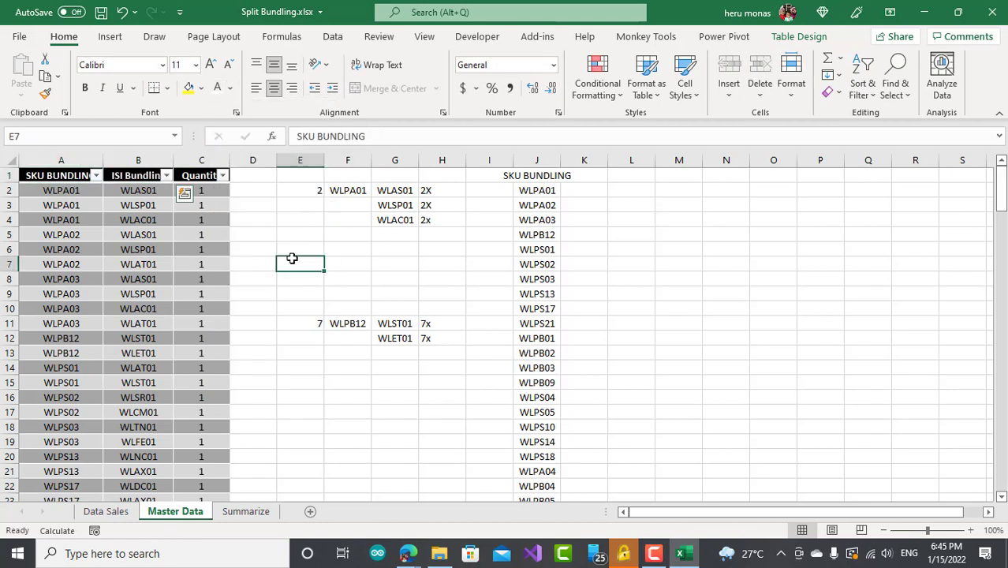
Widen the ISI Bundling and Quantity columns and column J of Master Data so their headers fit
left_click(325, 322)
left_click_drag(174, 160, 277, 160)
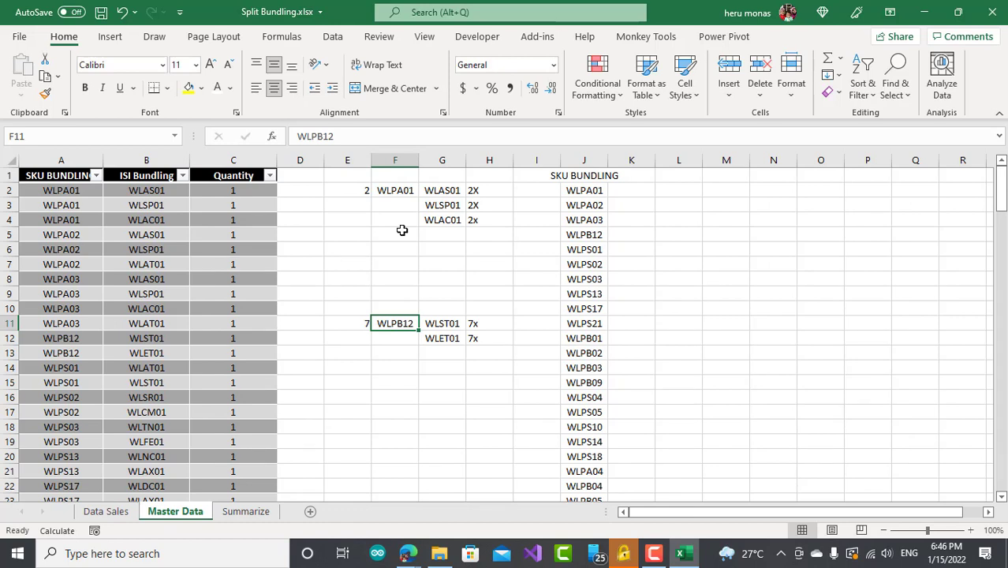
left_click_drag(610, 160, 634, 160)
left_click(620, 177)
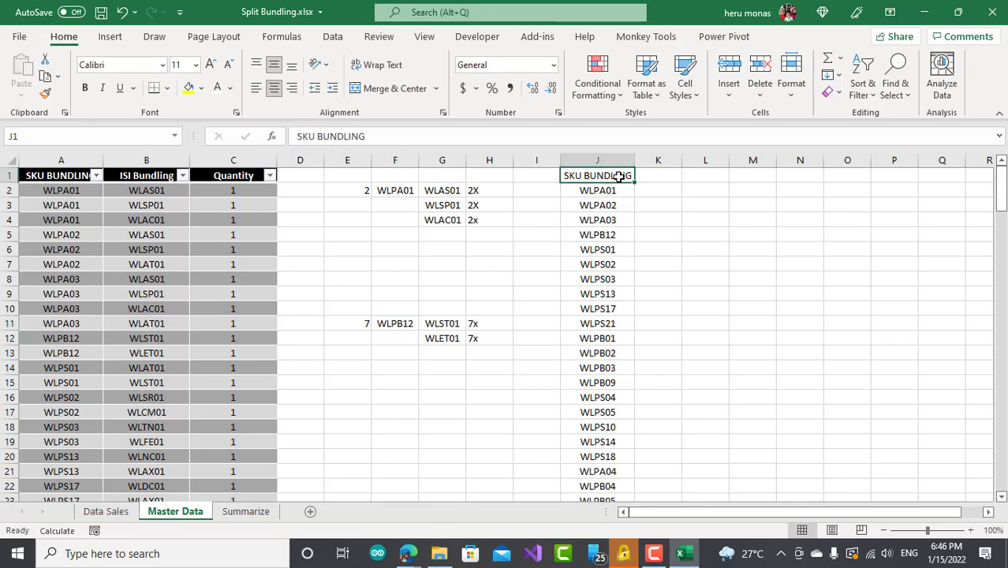
Format the SKU BUNDLING list in J1:J77 as a table with headers, using a green medium style
key("ctrl+shift+Down")
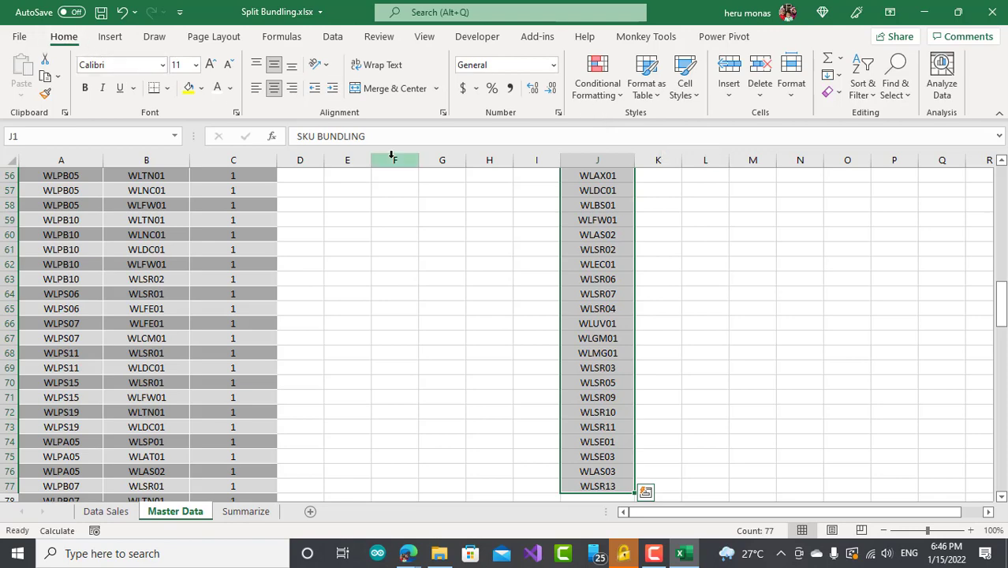
left_click(652, 104)
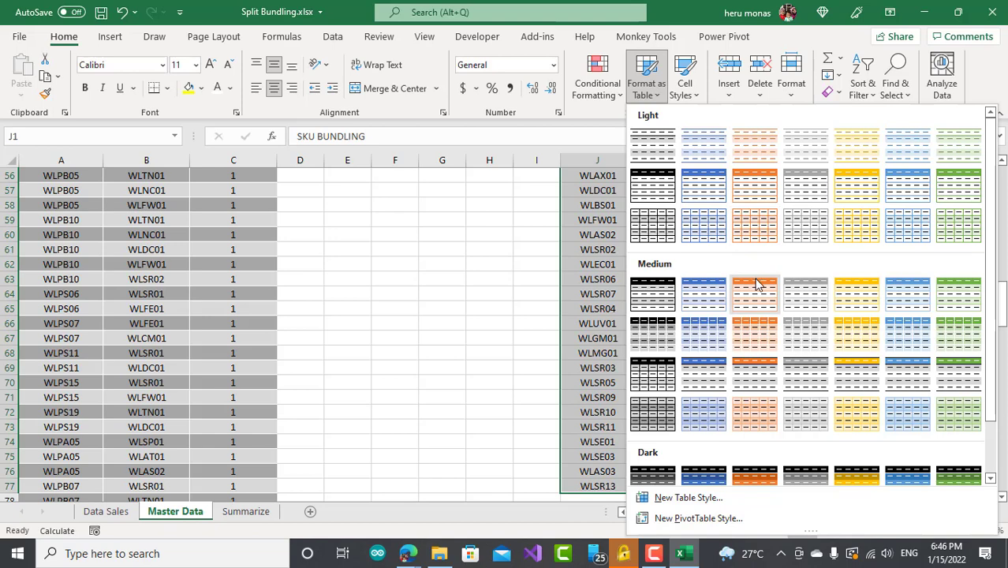
left_click(954, 337)
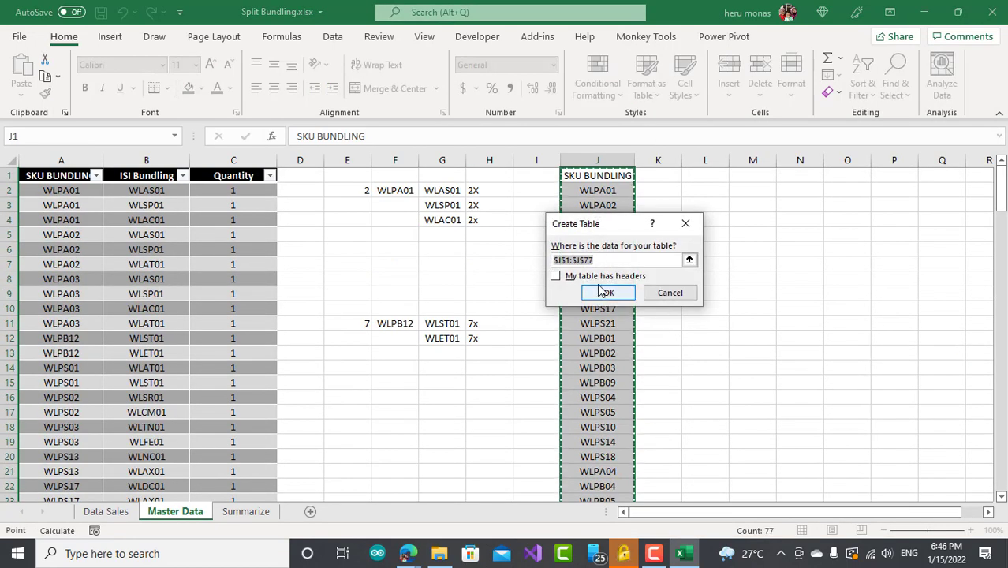
left_click(562, 277)
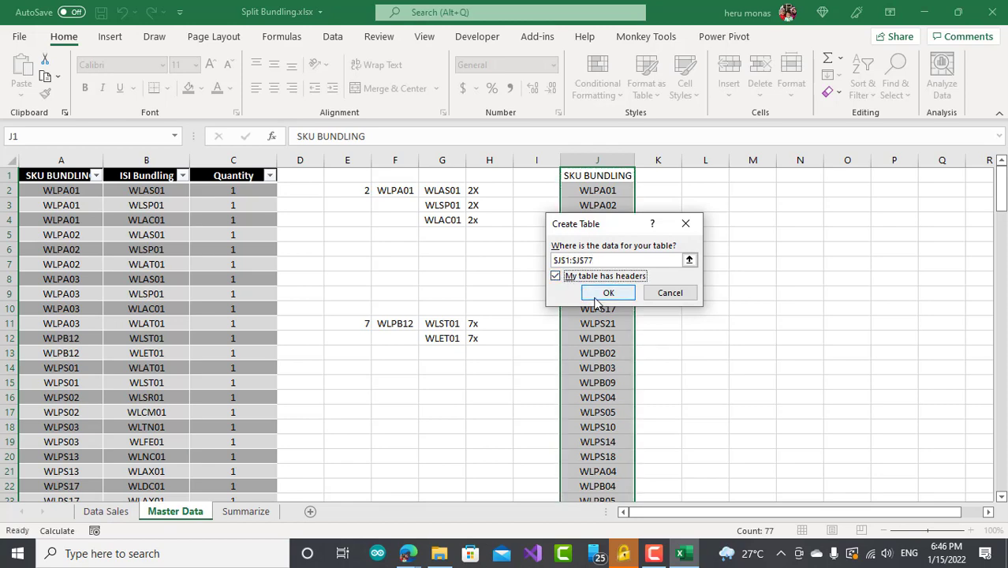
left_click(606, 294)
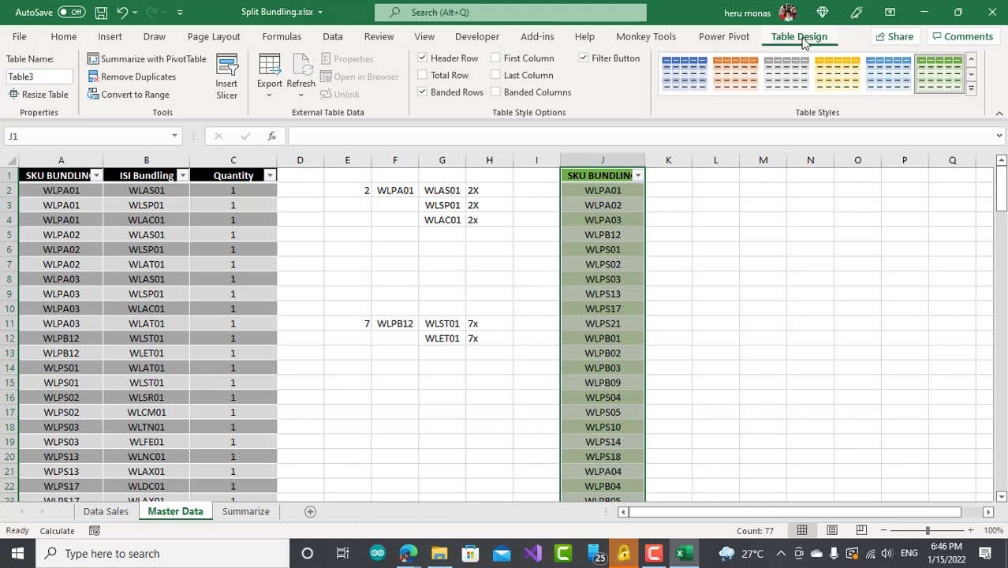
Rename the SKU BUNDLING list table in column J as tblJembatan
left_click(55, 79)
type("tblJembatan")
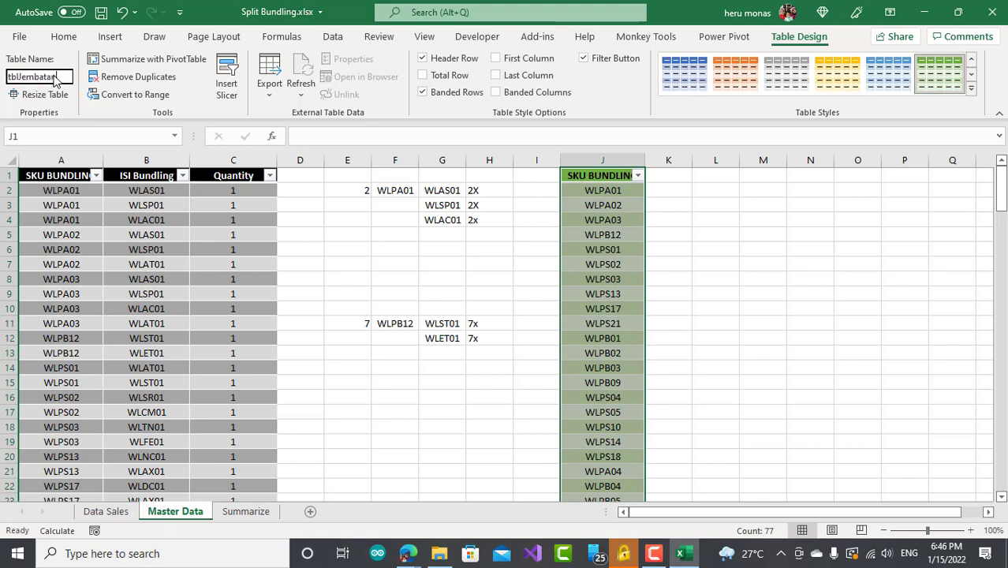
key("Return")
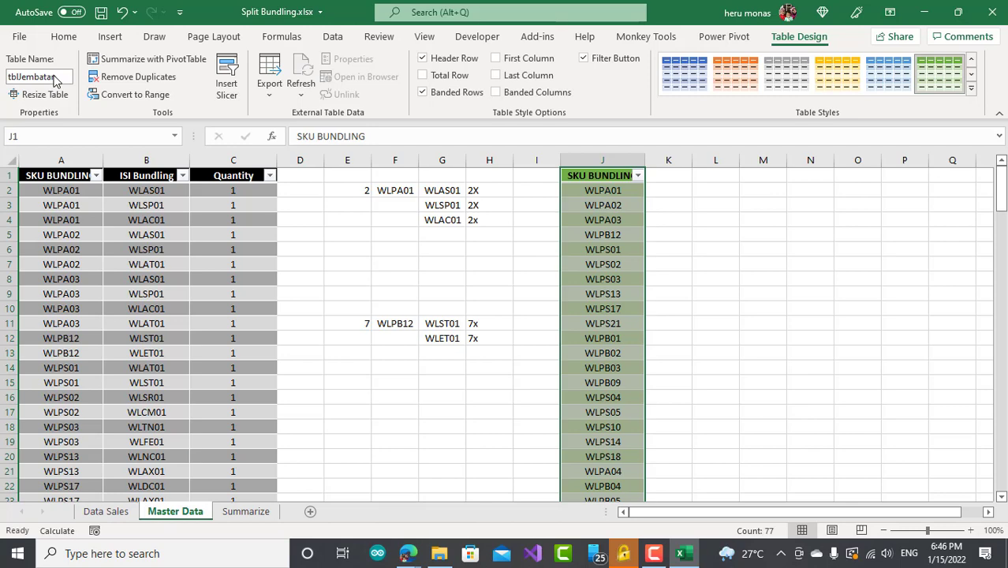
left_click(367, 289)
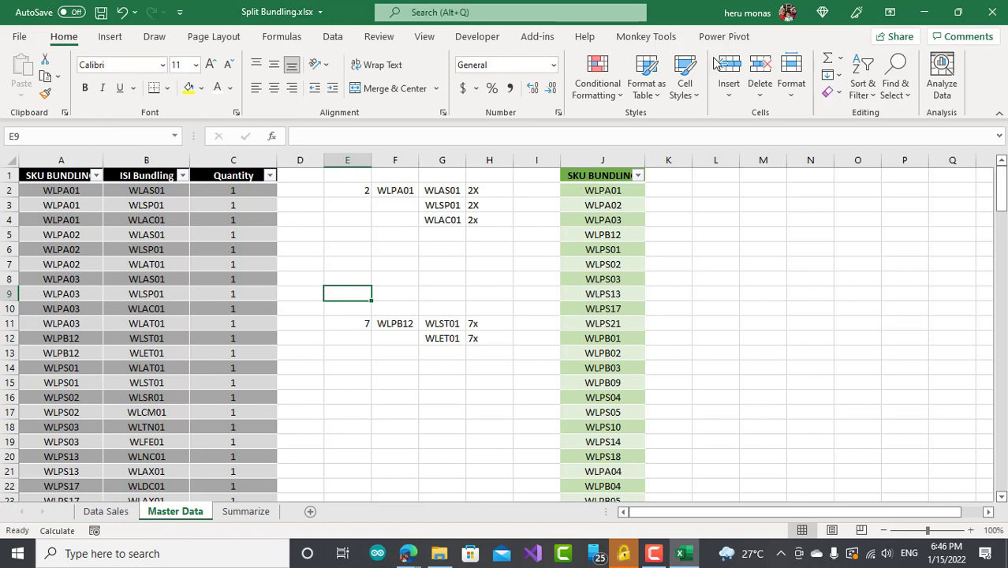
Check the Power Pivot commands and whether Microsoft Power Pivot for Excel is enabled among the COM add-ins
left_click(724, 38)
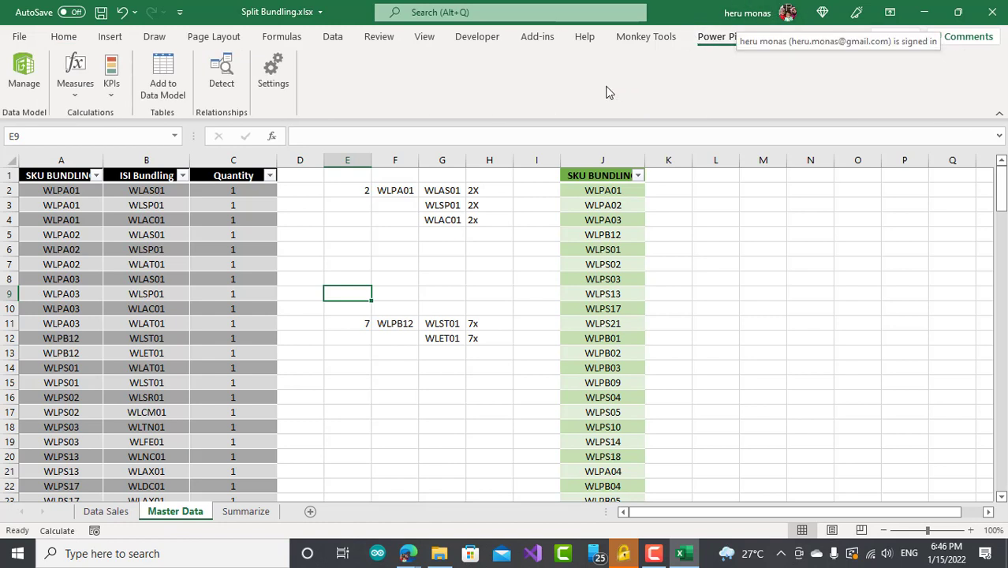
left_click(480, 39)
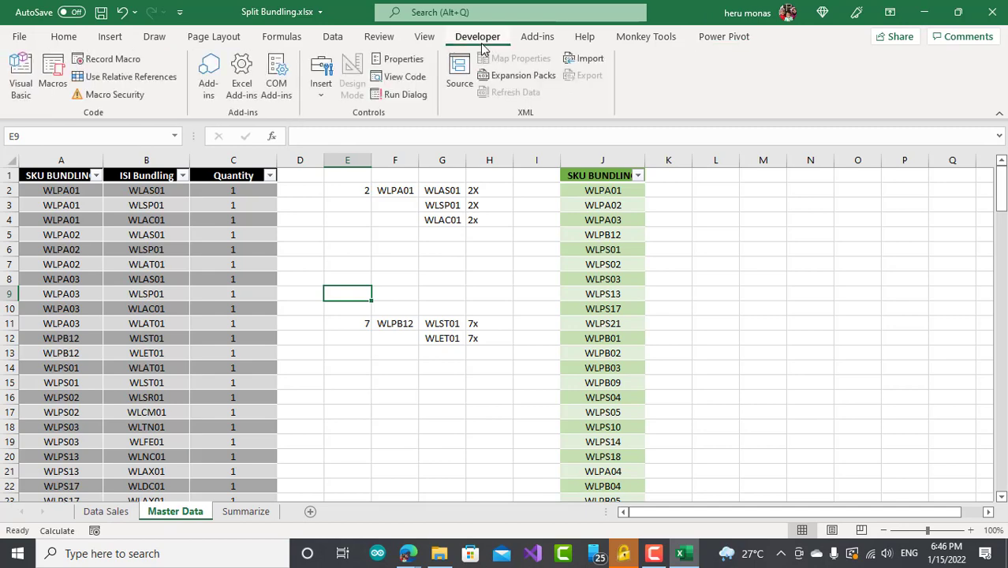
left_click(276, 87)
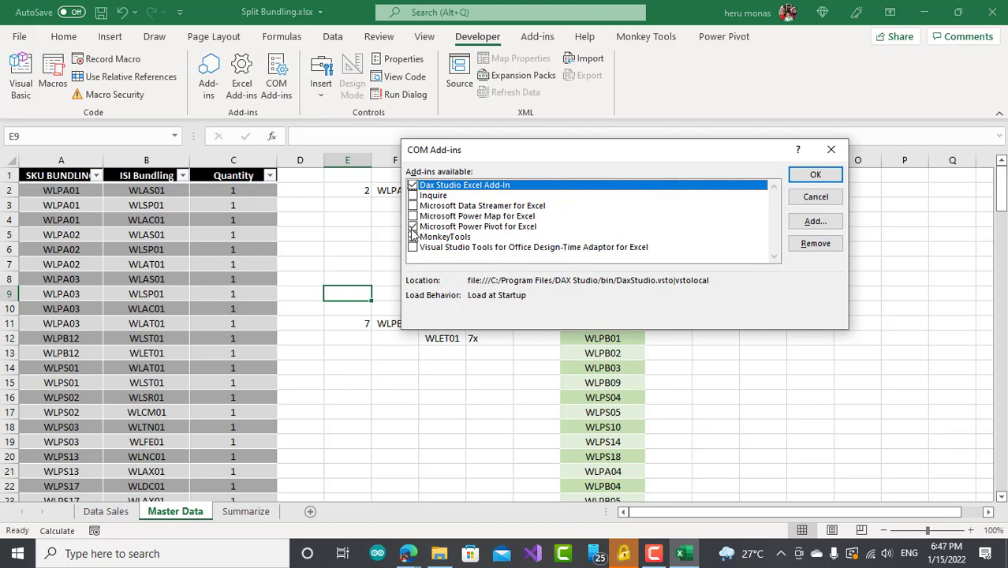
left_click(830, 149)
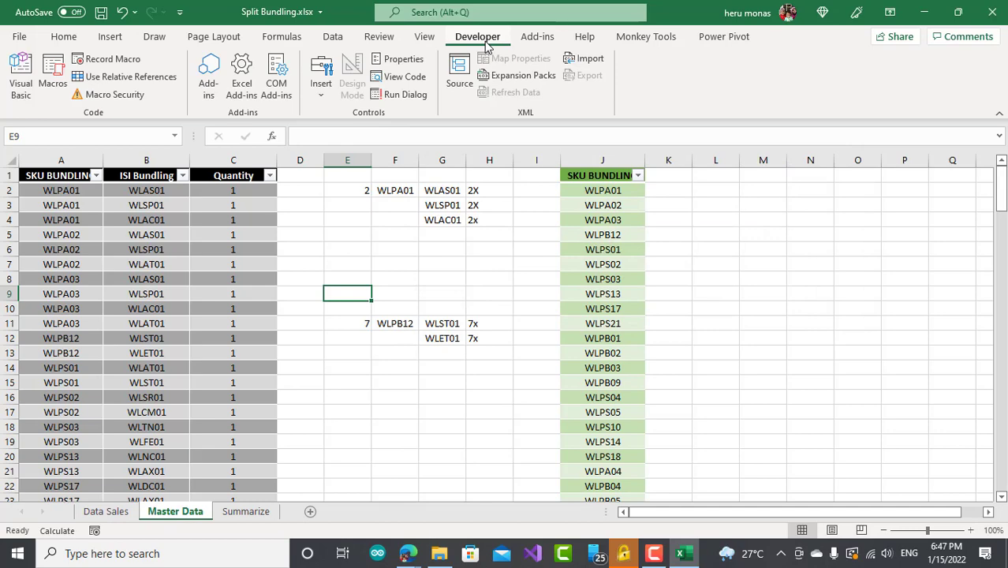
left_click(278, 77)
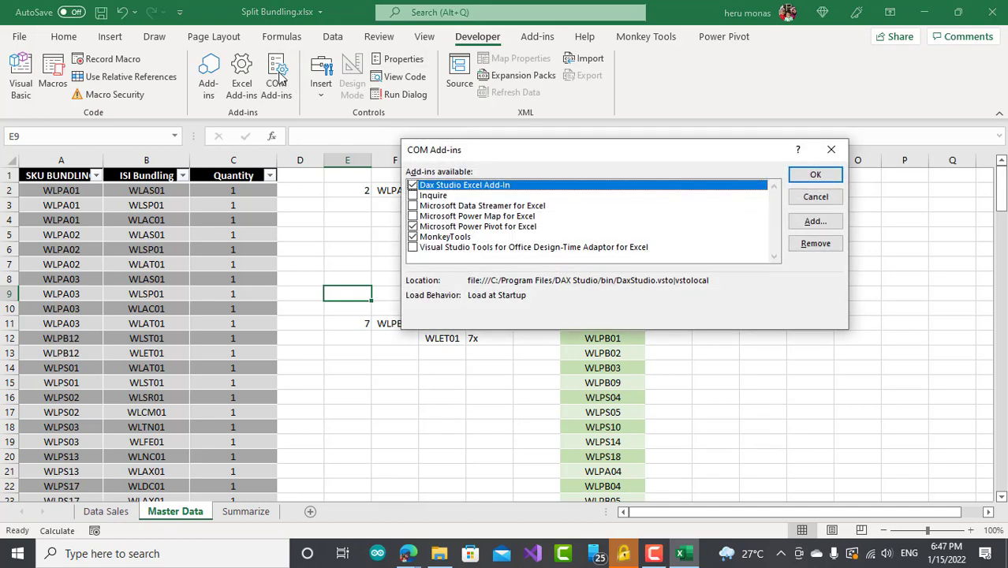
left_click(412, 237)
left_click(832, 176)
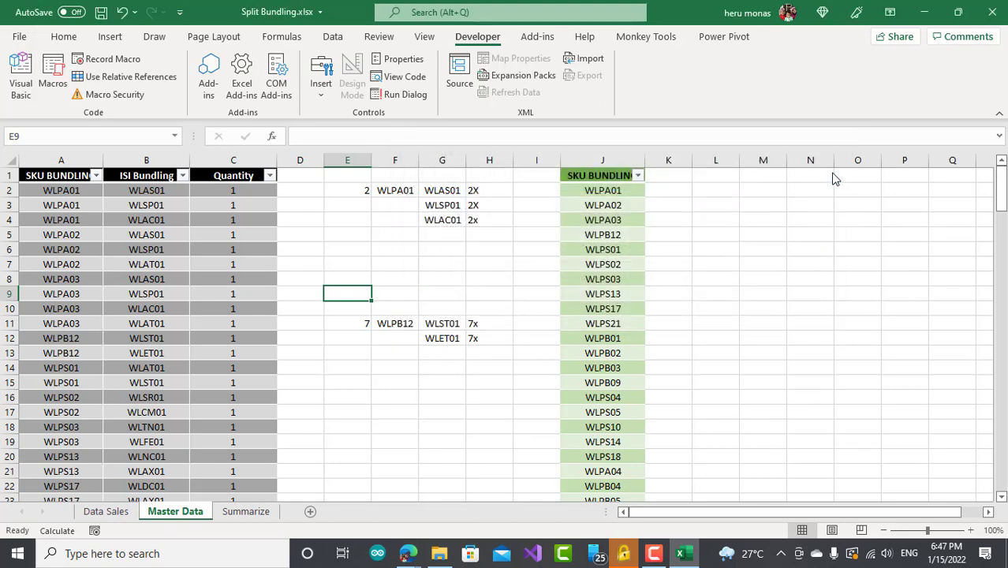
left_click(784, 205)
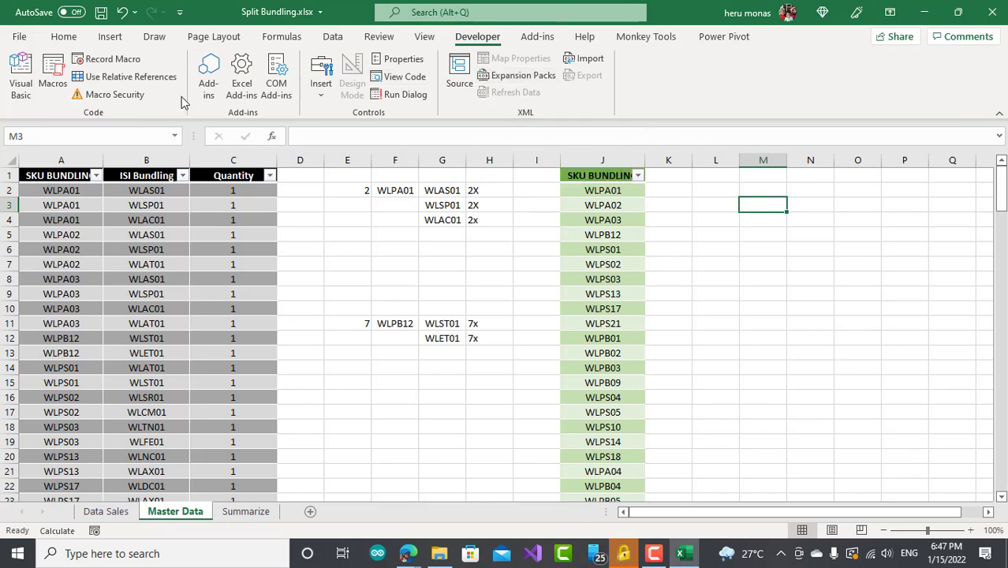
Review the add-ins listed in Excel Options and view the details of Microsoft Power Pivot for Excel
left_click(19, 38)
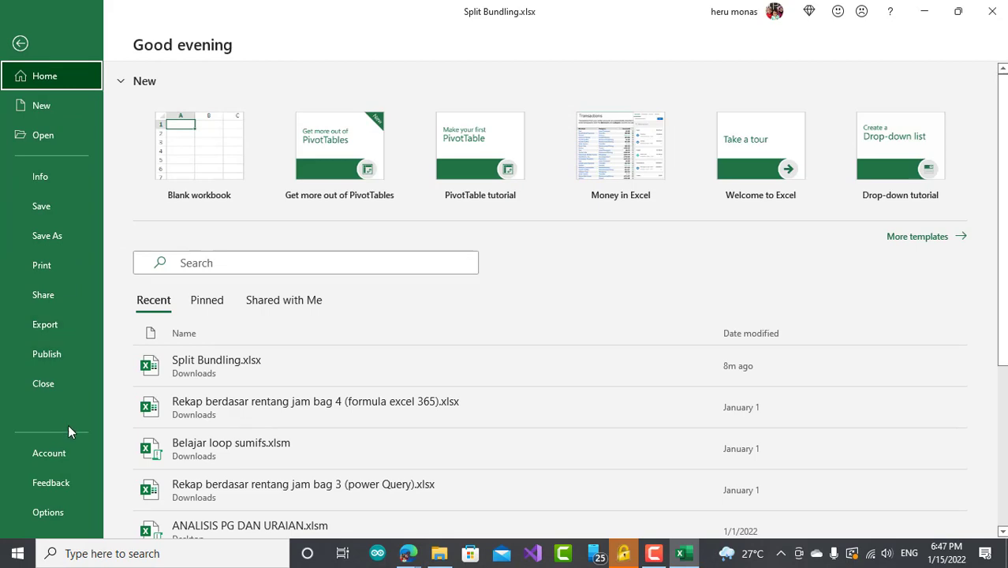
left_click(59, 512)
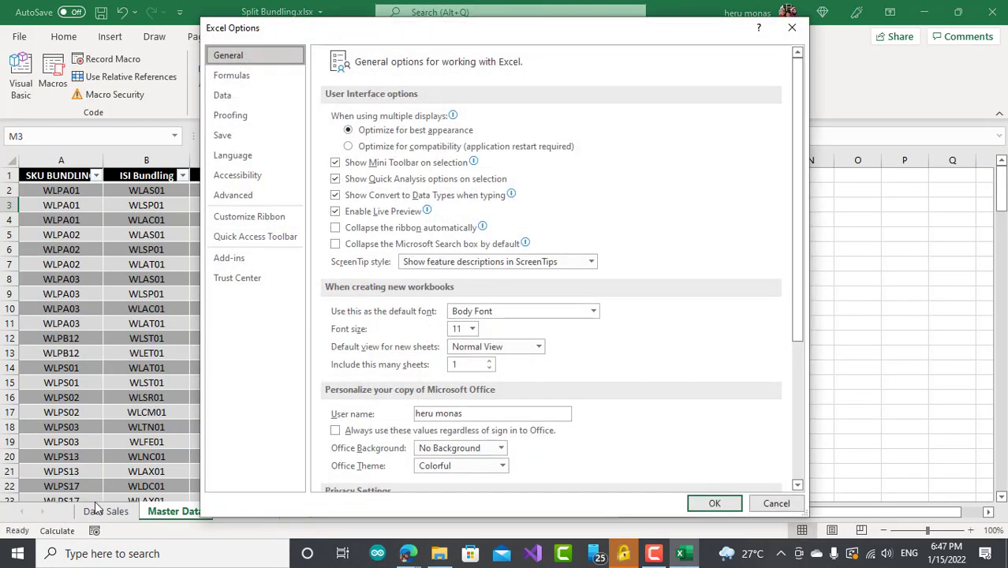
left_click(245, 260)
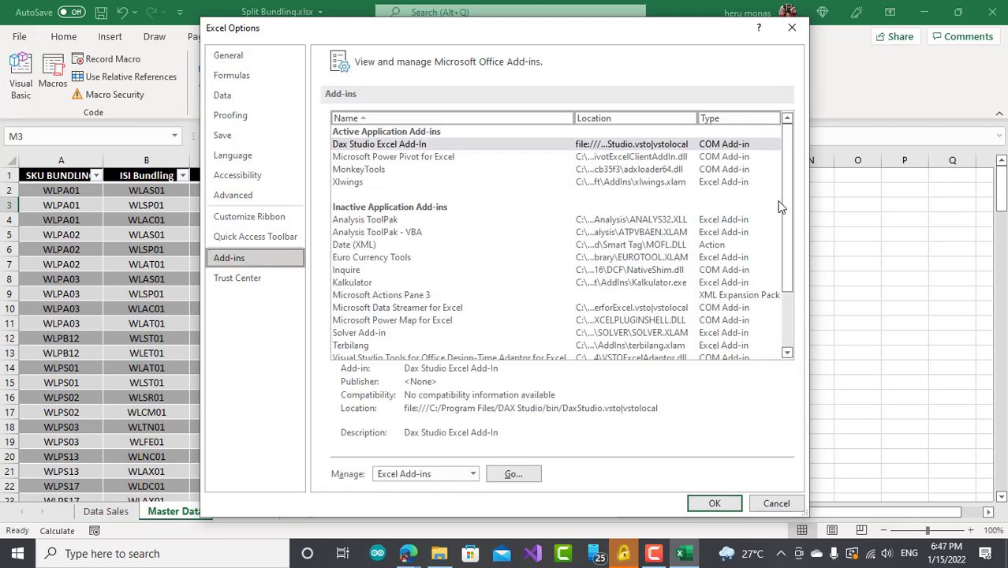
mouse_move(786, 194)
left_mouse_down()
mouse_move(785, 314)
mouse_move(782, 199)
left_mouse_up()
left_click(438, 157)
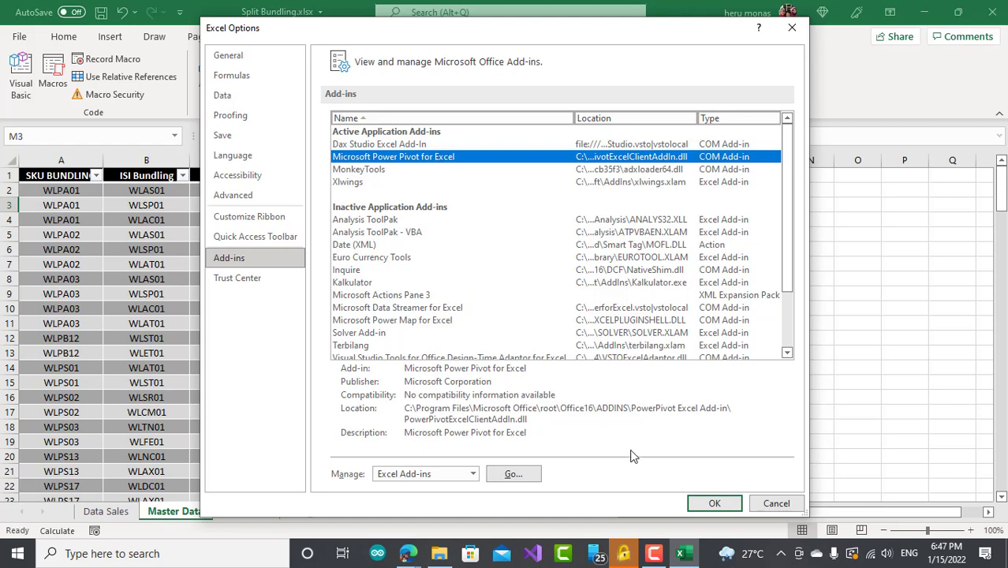
left_click(711, 504)
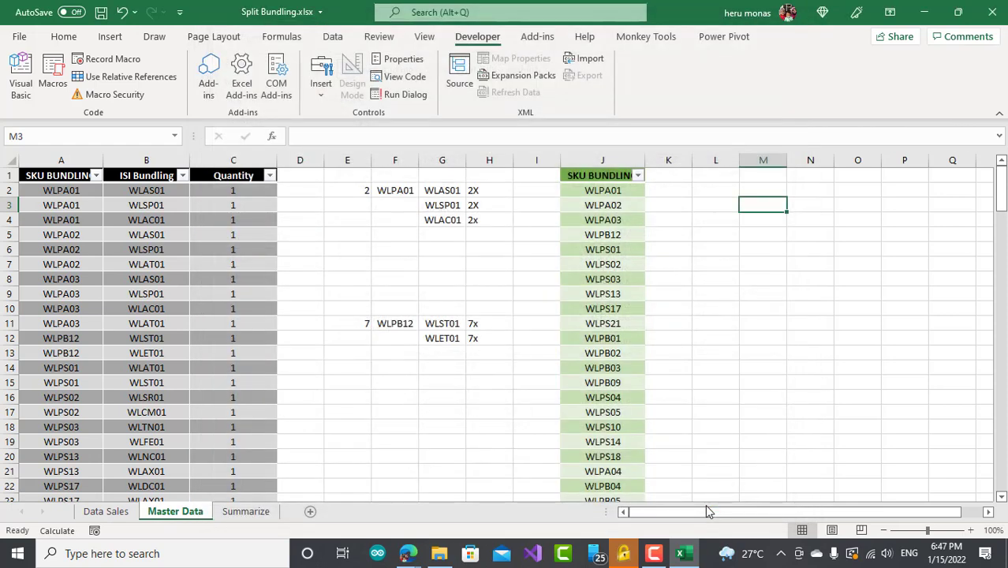
left_click(788, 380)
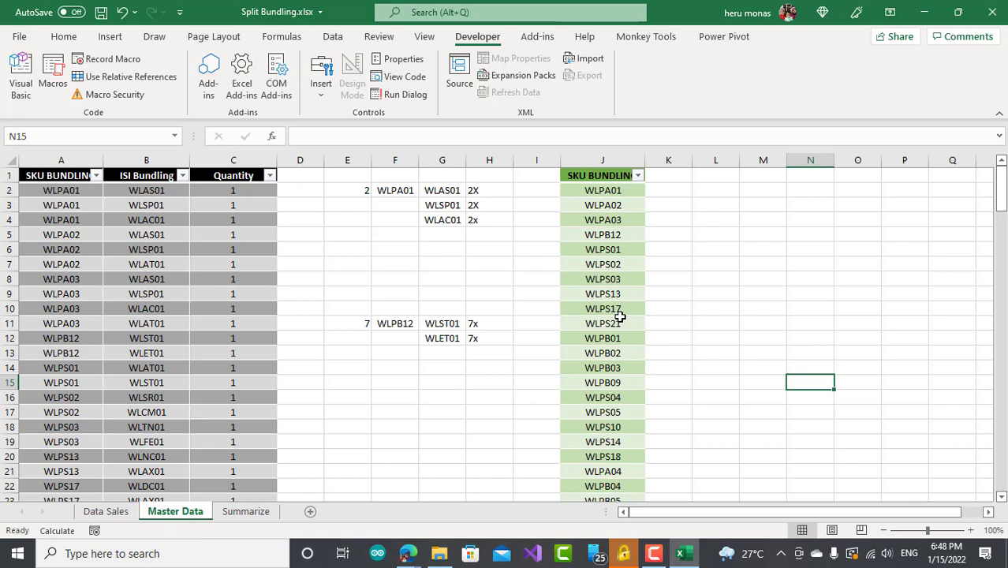
Switch to the Edge browser and search the web for "microsoft power pivot download" in a new tab
left_click(409, 554)
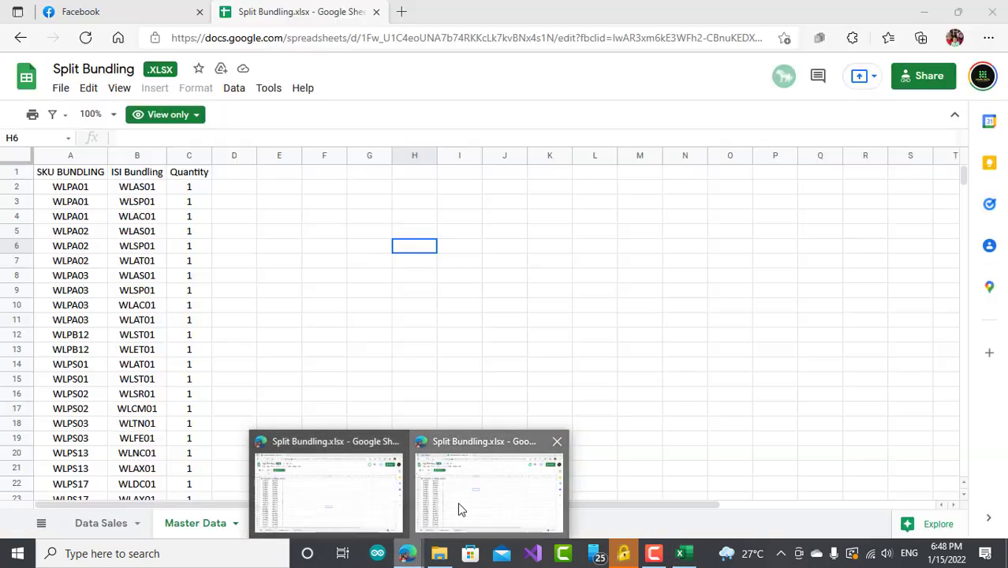
left_click(460, 508)
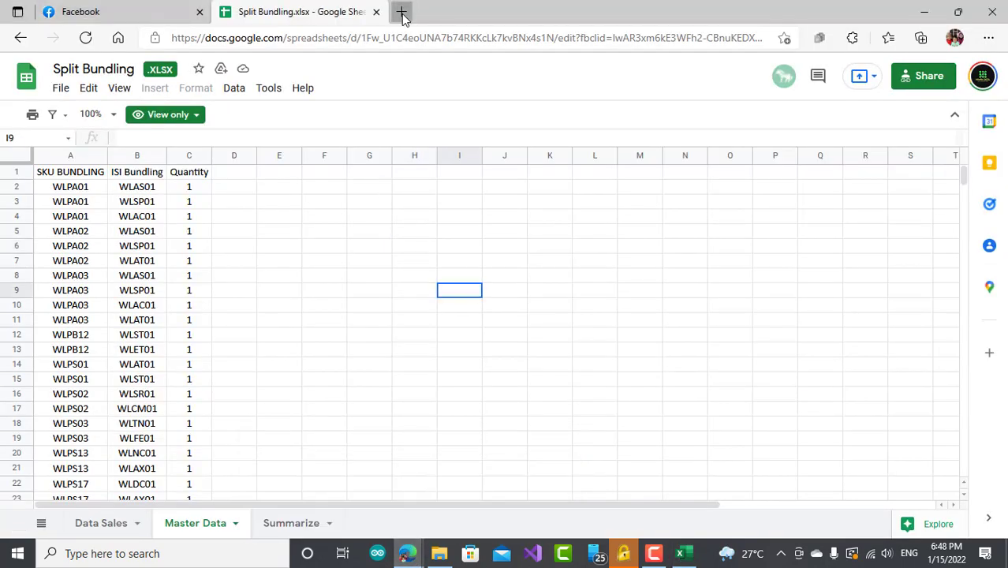
left_click(403, 12)
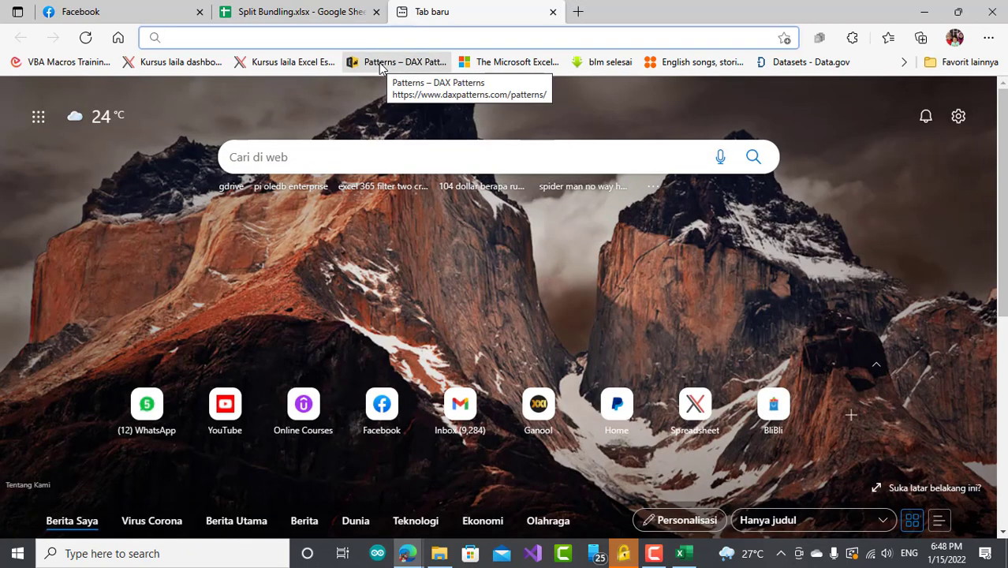
type("micr")
type("oso")
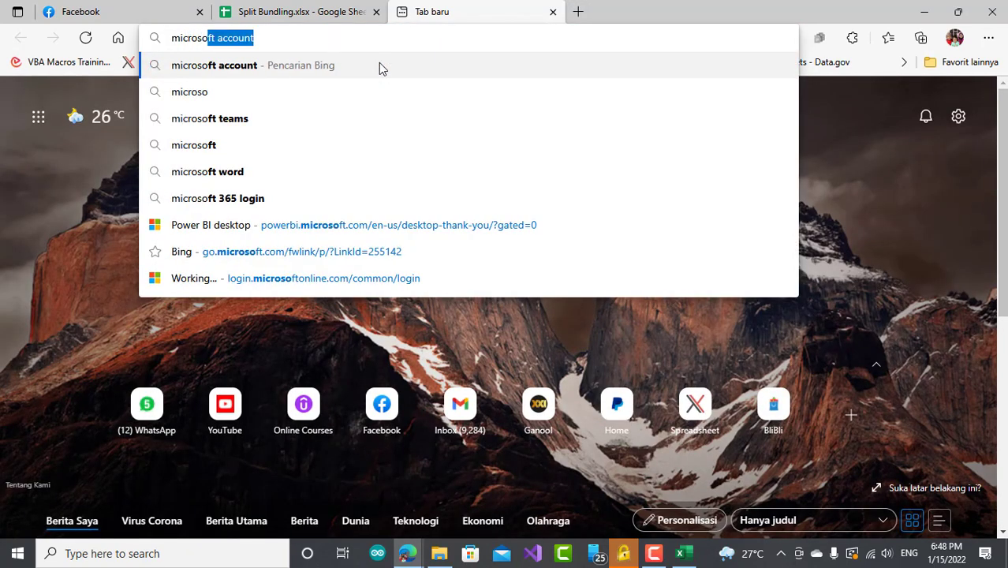
type("ft po")
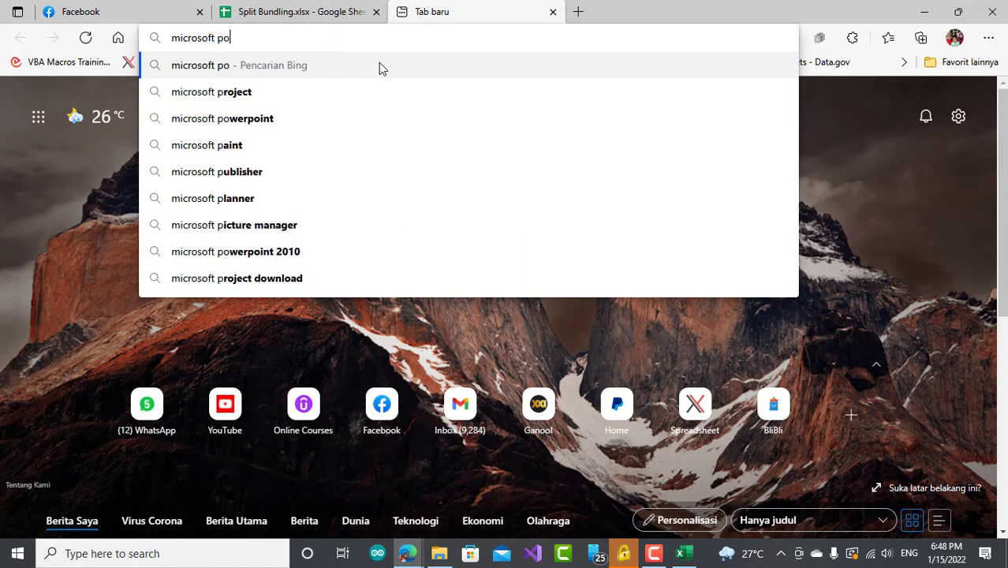
type("wer pi")
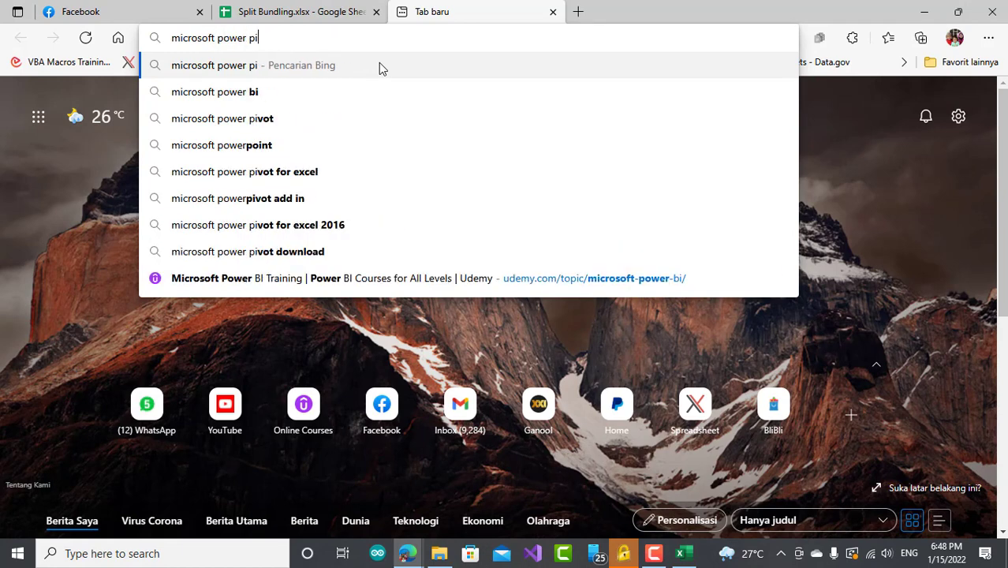
type("vot don")
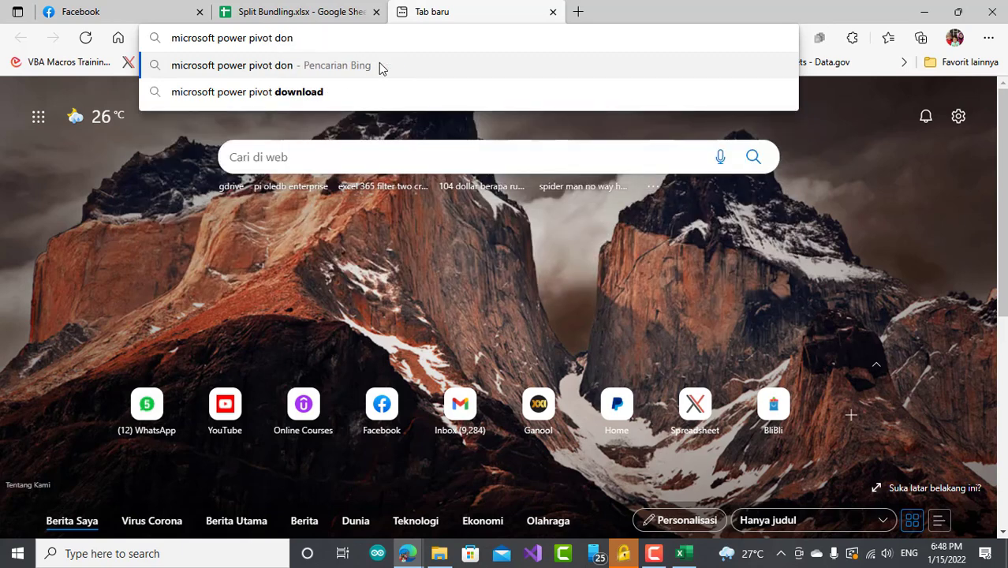
key("BackSpace")
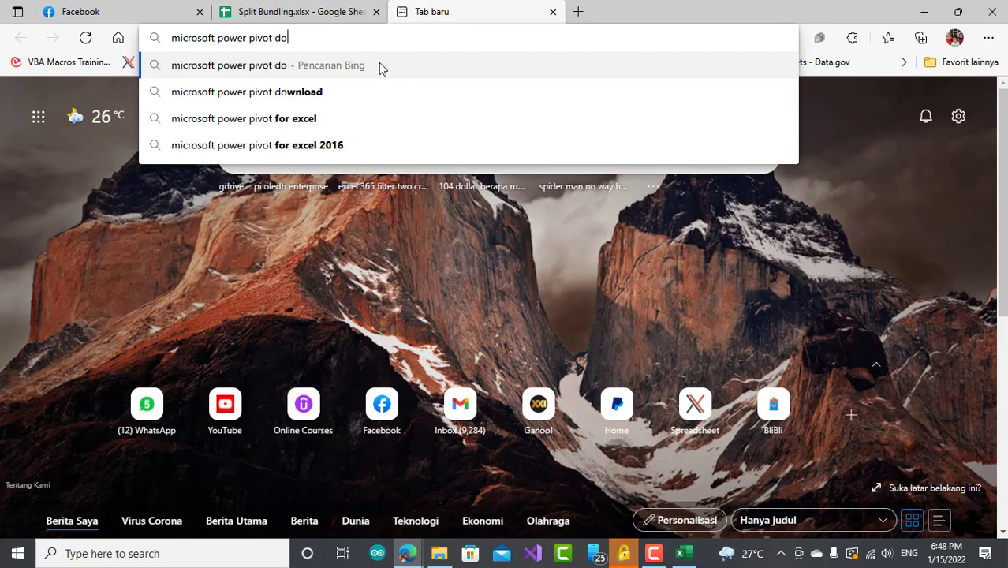
key("Down")
key("Down")
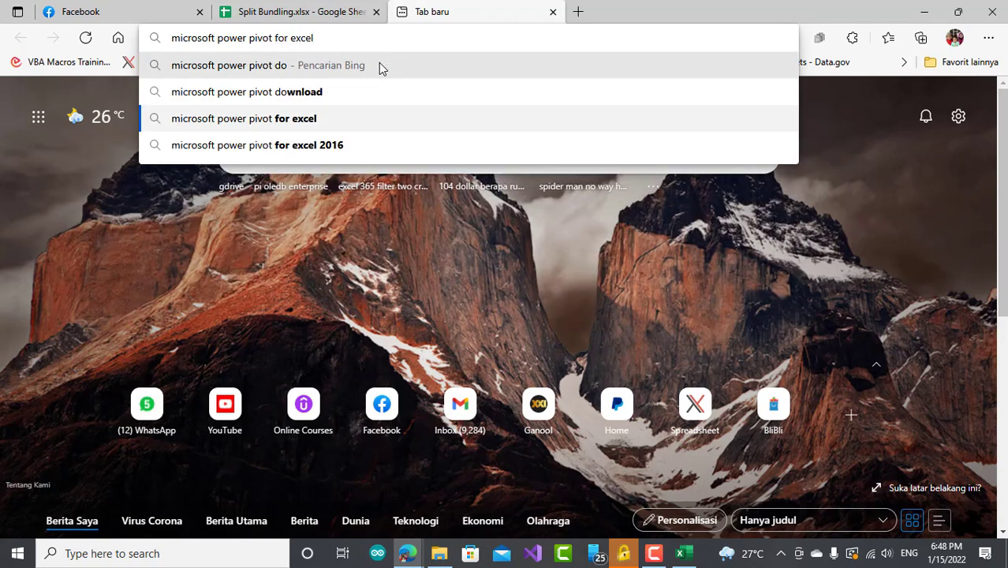
key("Up")
key("Return")
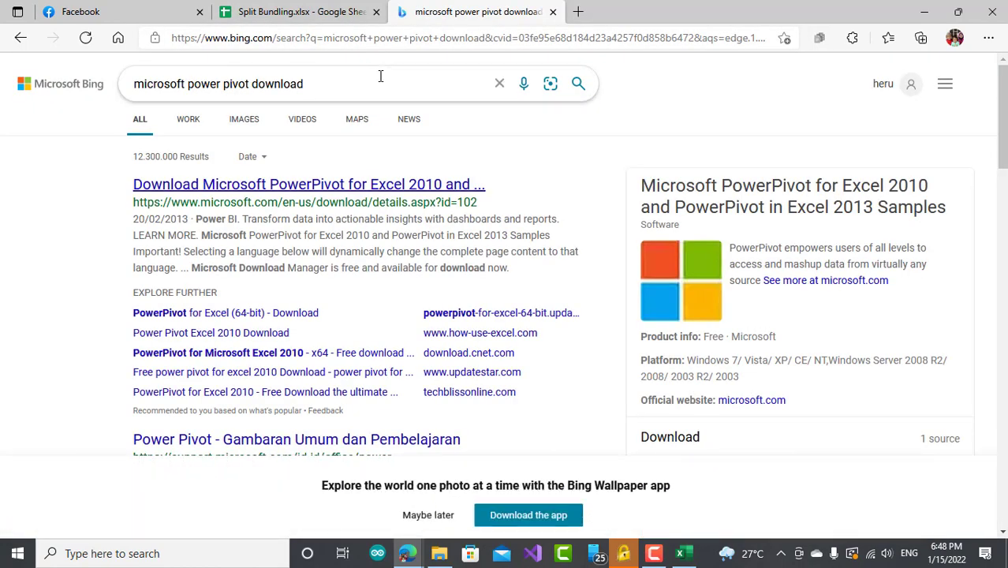
Open Microsoft's download page for PowerPivot for Excel 2010 and view its download section
left_click(246, 191)
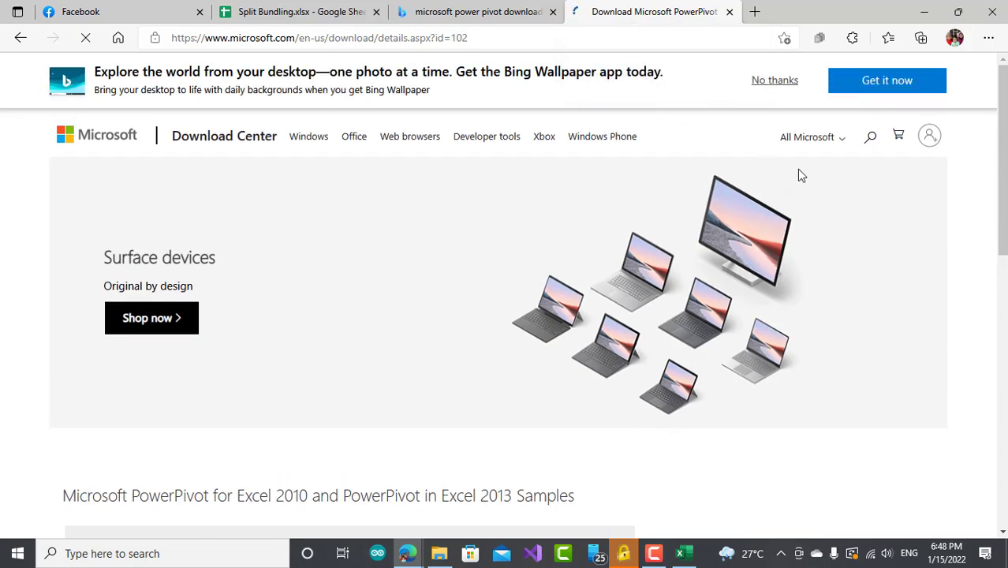
left_click_drag(1004, 169, 1003, 288)
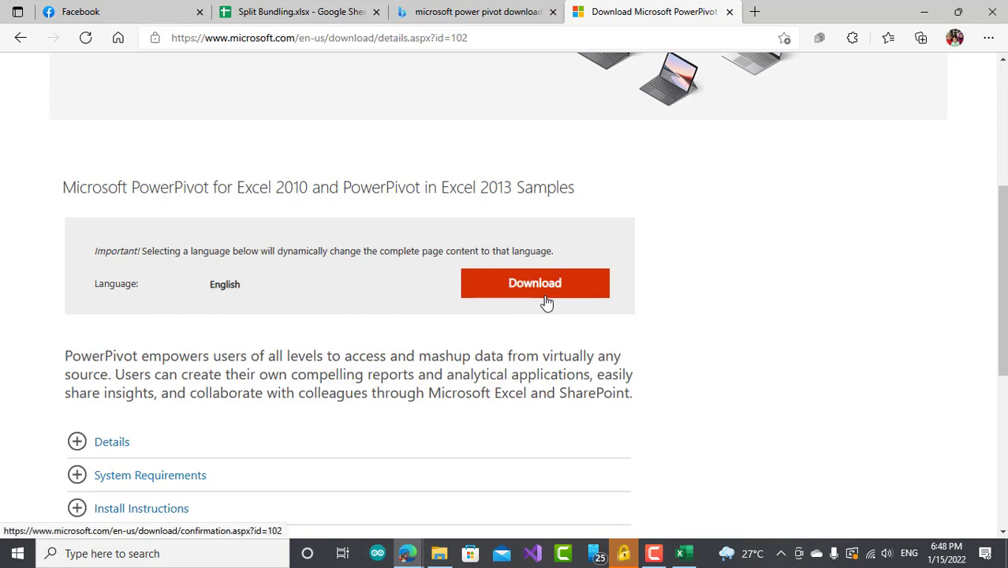
Switch back to the Excel workbook and view the general settings in Excel Options
left_click(682, 554)
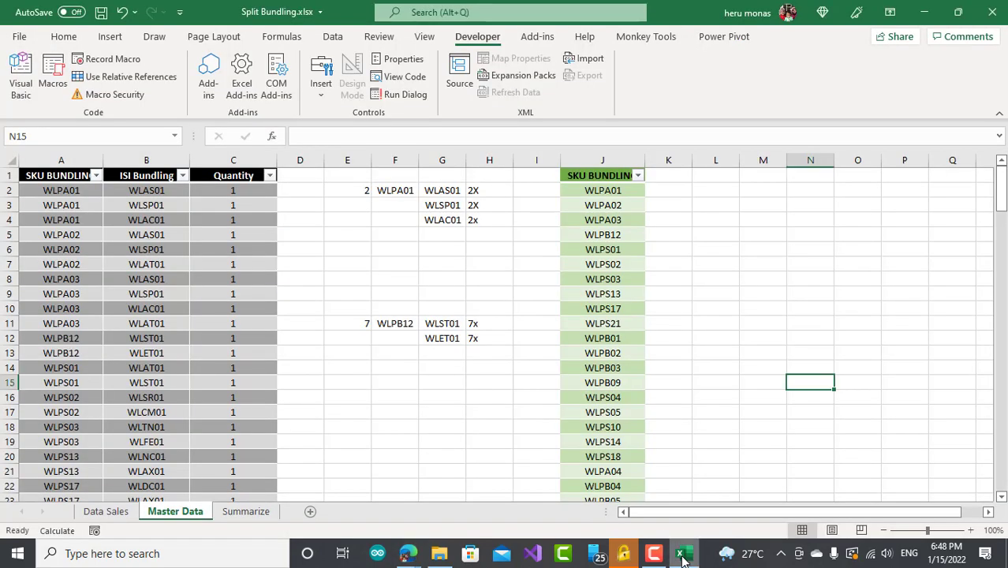
left_click(20, 37)
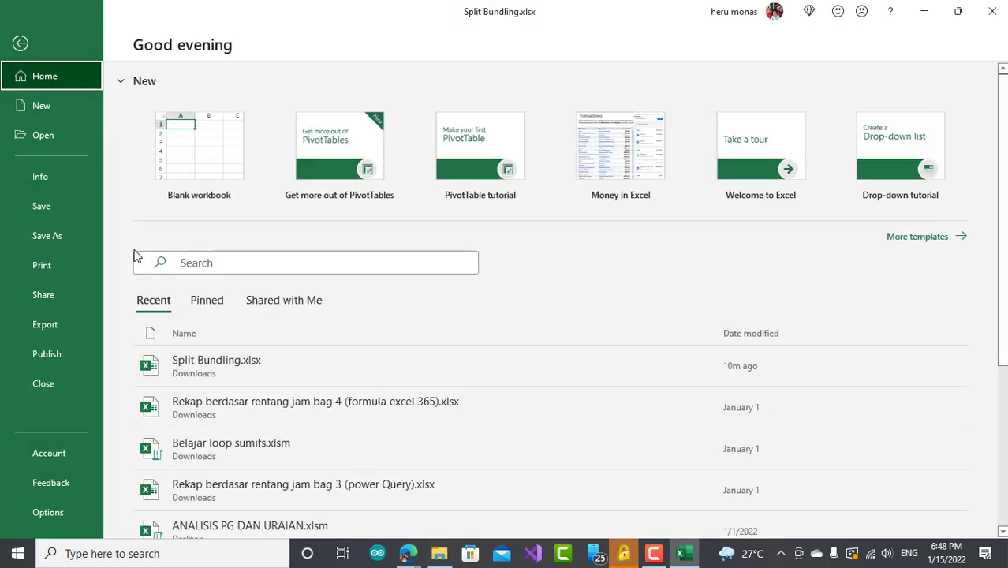
left_click(68, 511)
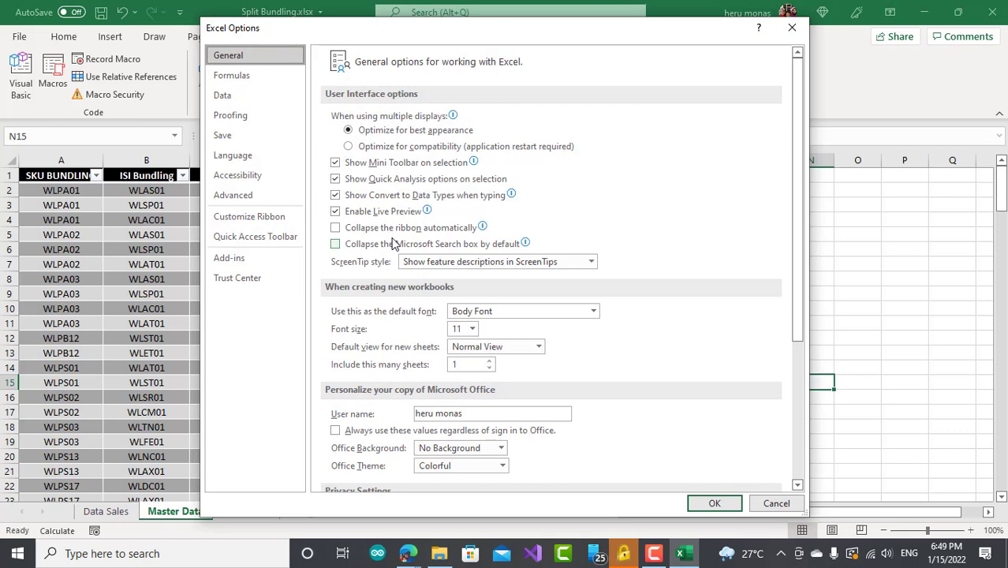
left_click(792, 27)
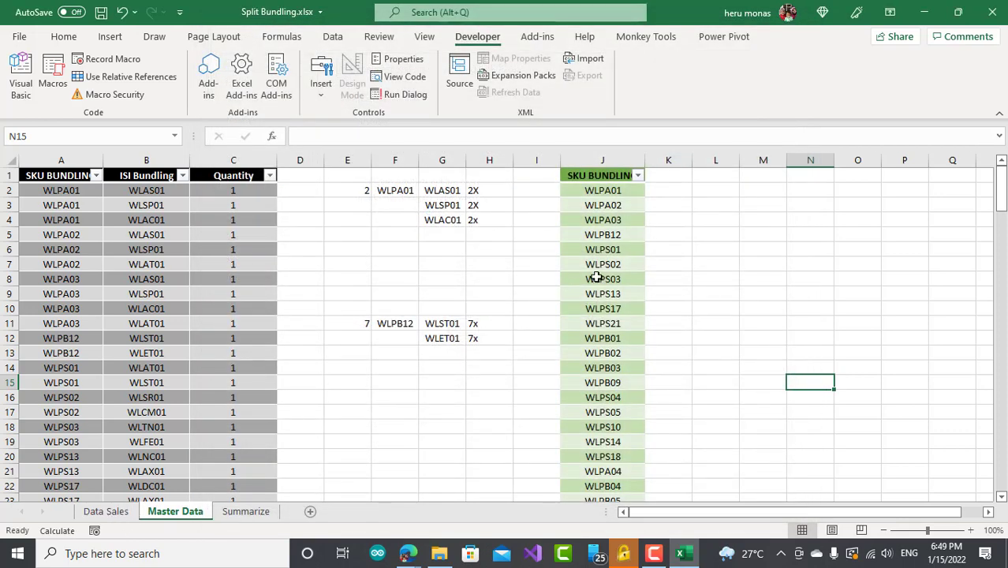
left_click(599, 274)
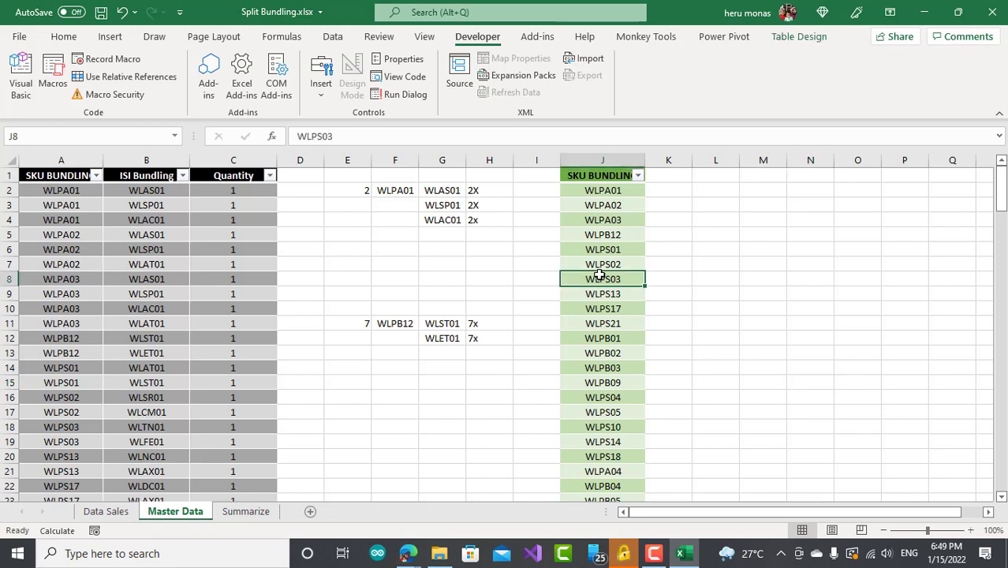
left_click(158, 279)
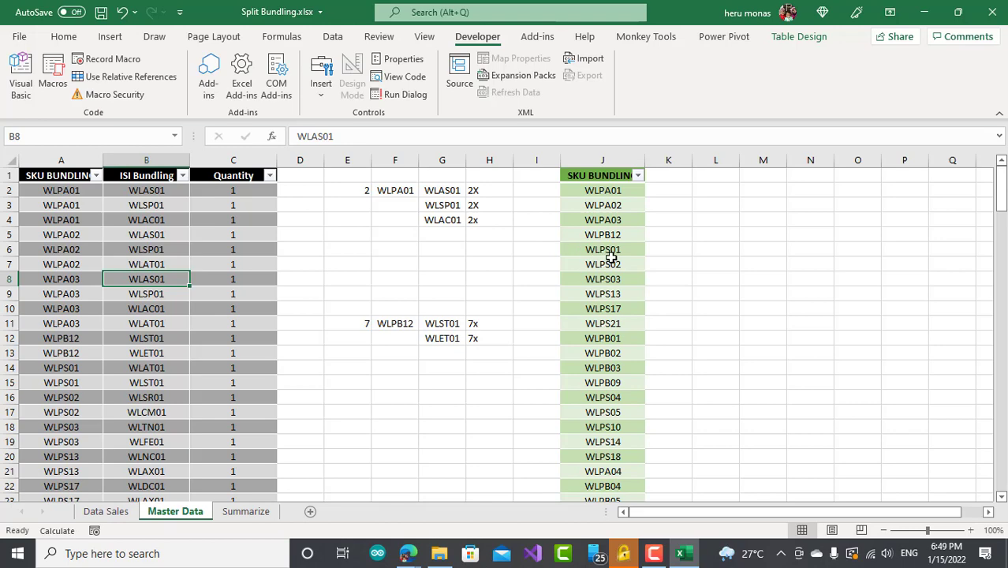
left_click(612, 259)
left_click(135, 273)
Add the sales table on the Data Sales sheet to the Power Pivot data model
left_click(115, 513)
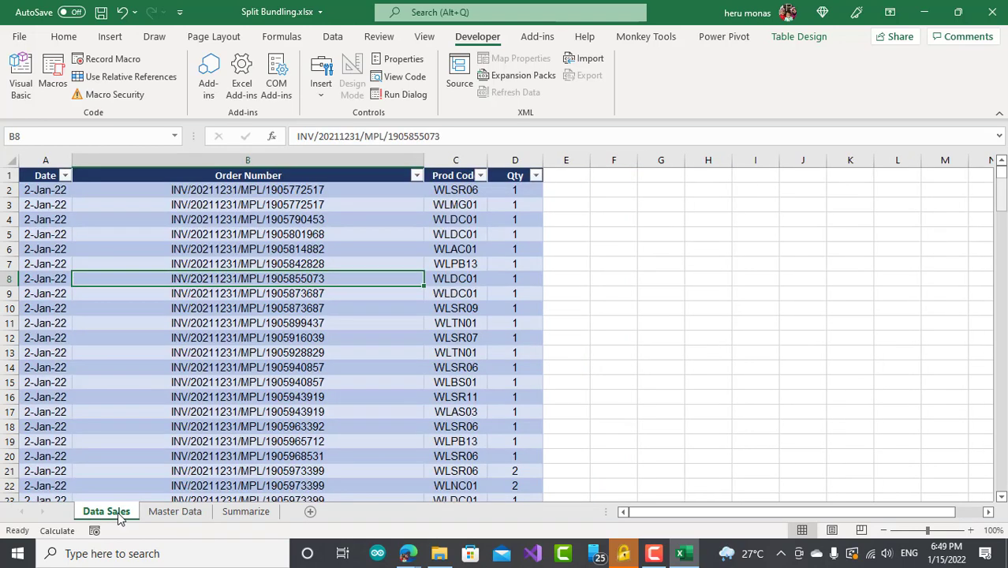
left_click(263, 321)
left_click(338, 283)
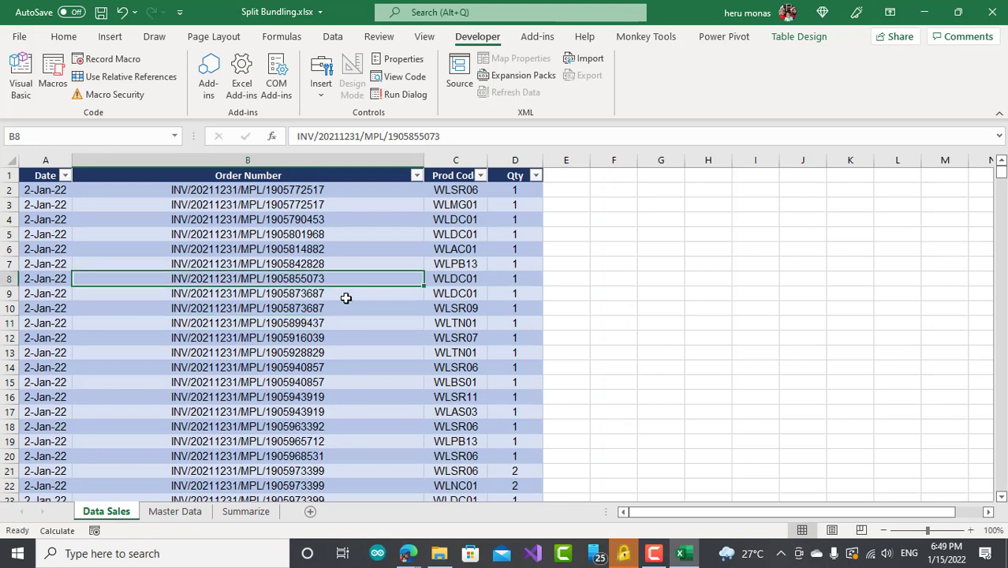
left_click(358, 369)
left_click(221, 379)
left_click(267, 307)
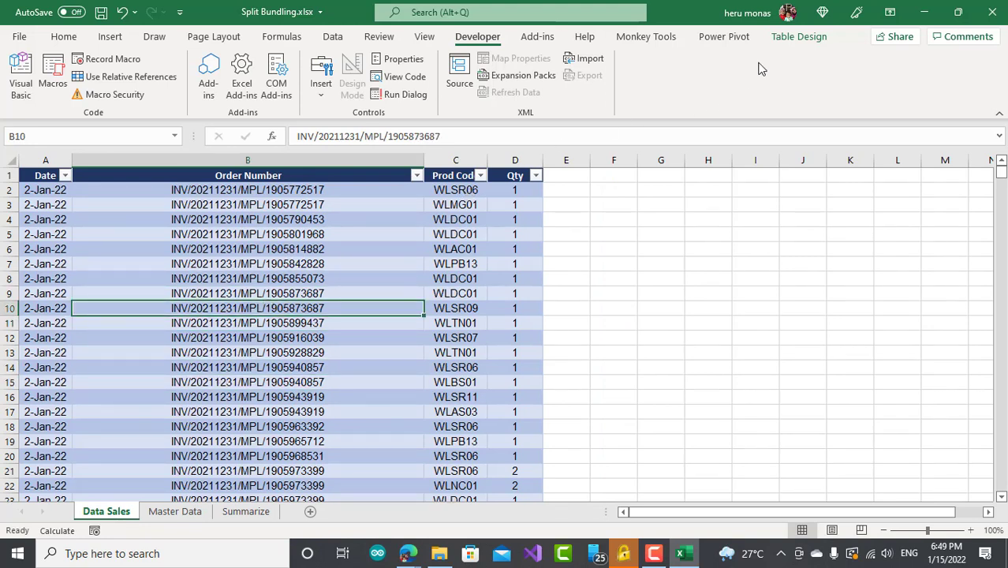
left_click(742, 40)
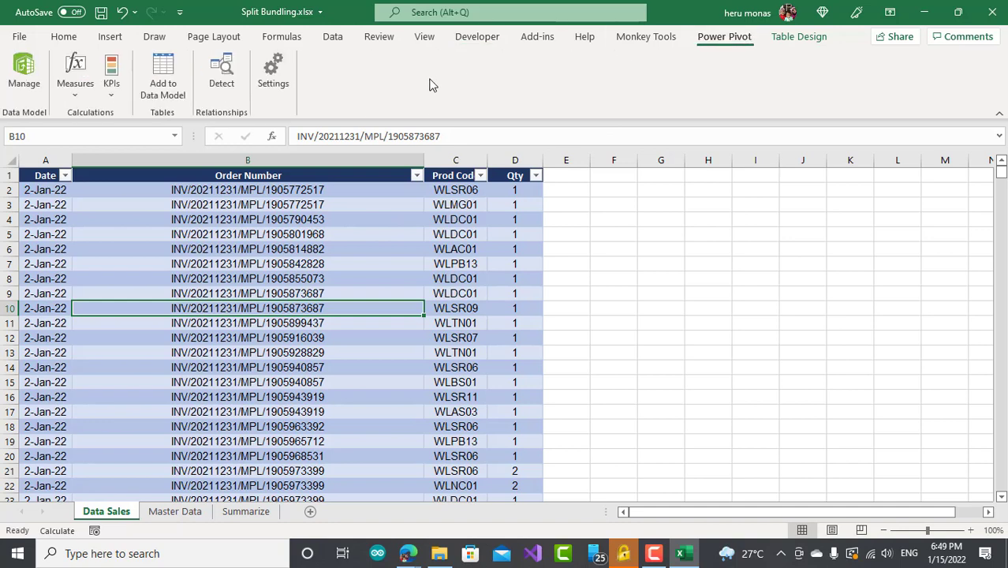
left_click(167, 81)
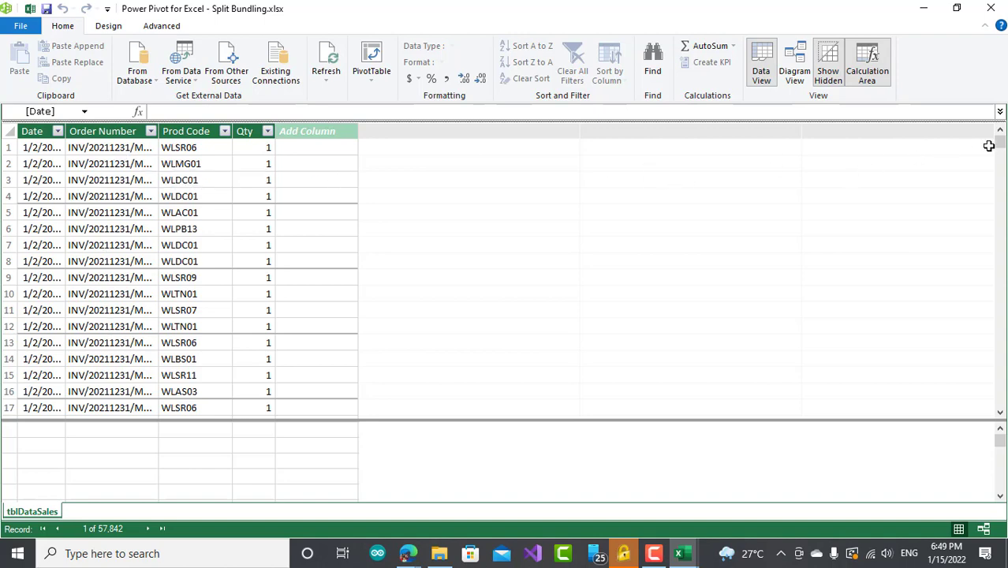
Compare the last row of the sales table on the worksheet with the record count in Power Pivot
left_click_drag(1000, 148, 990, 497)
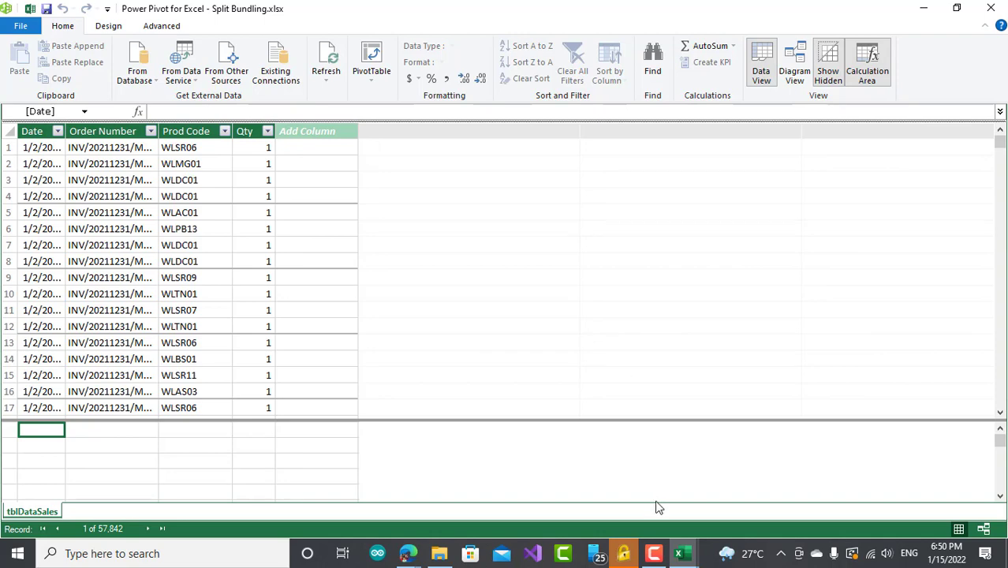
mouse_move(679, 552)
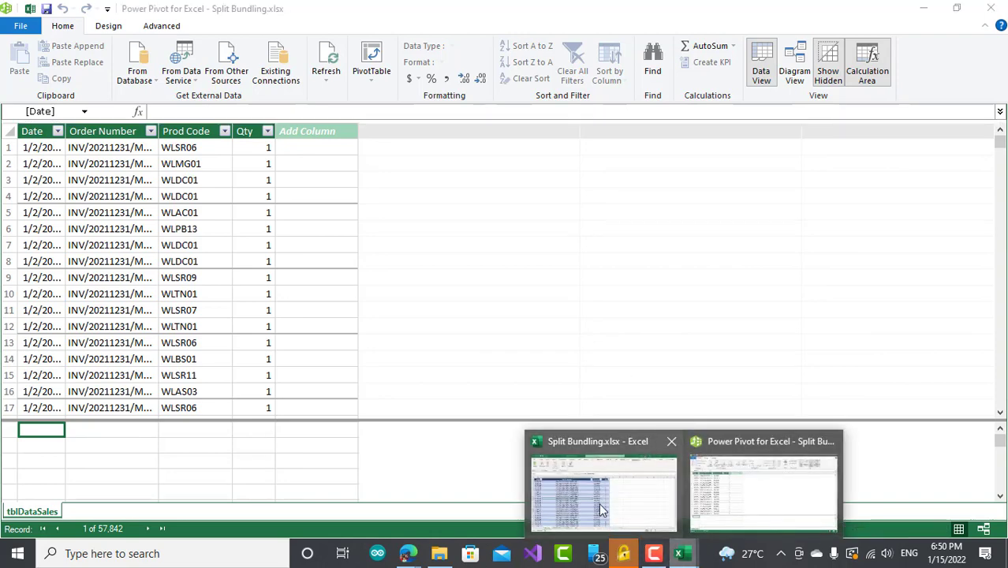
left_click(607, 505)
left_click(68, 353)
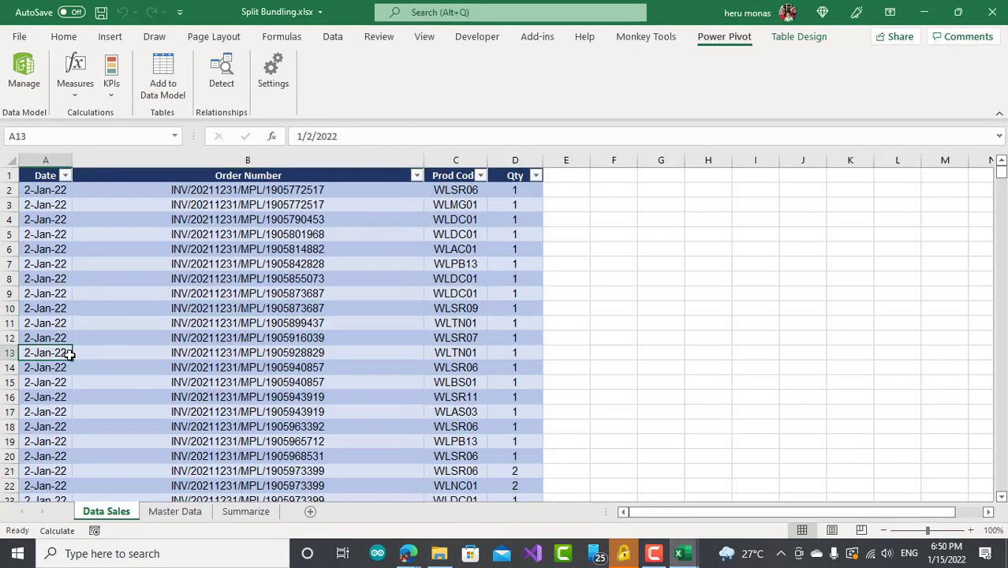
key("ctrl+Down")
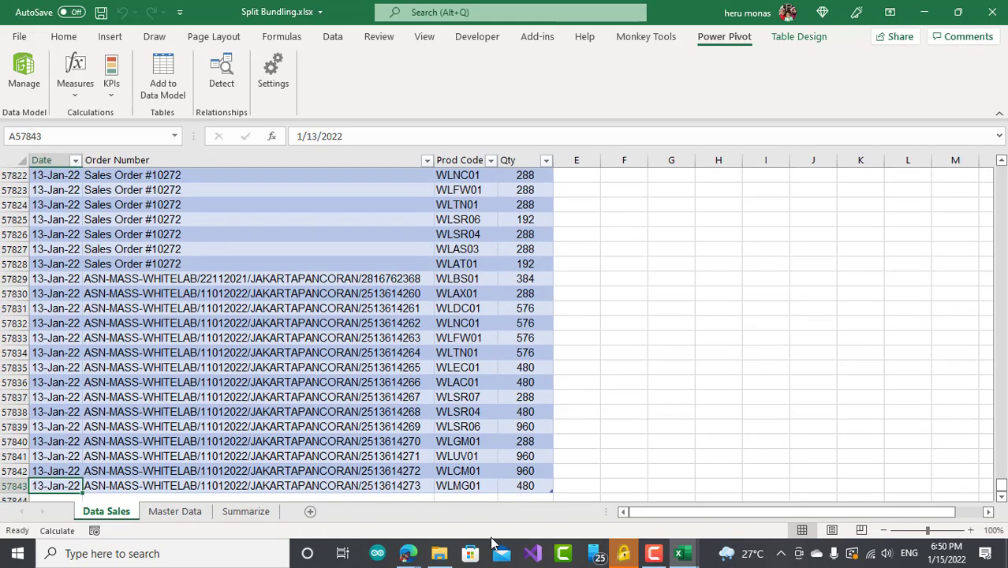
mouse_move(685, 557)
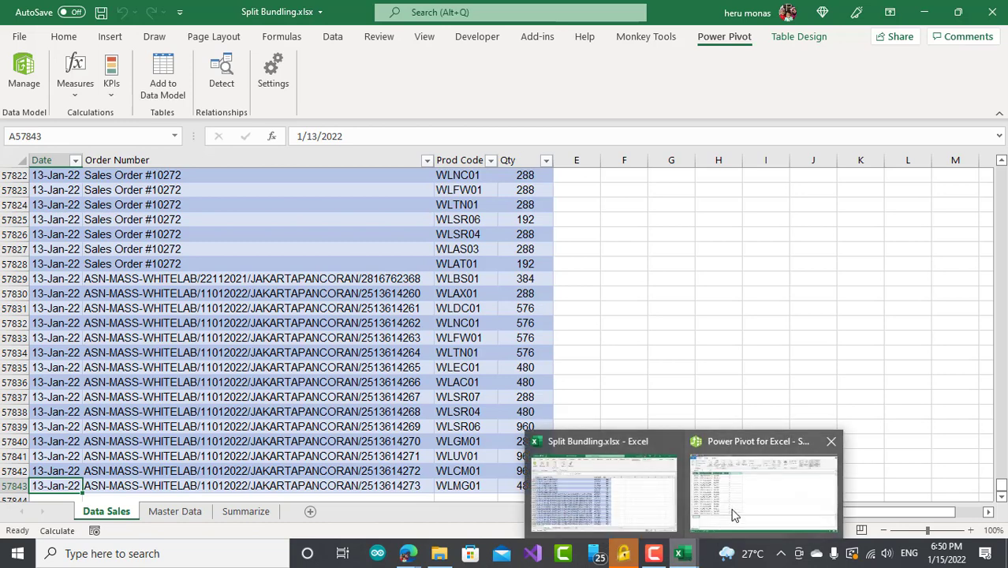
left_click(732, 514)
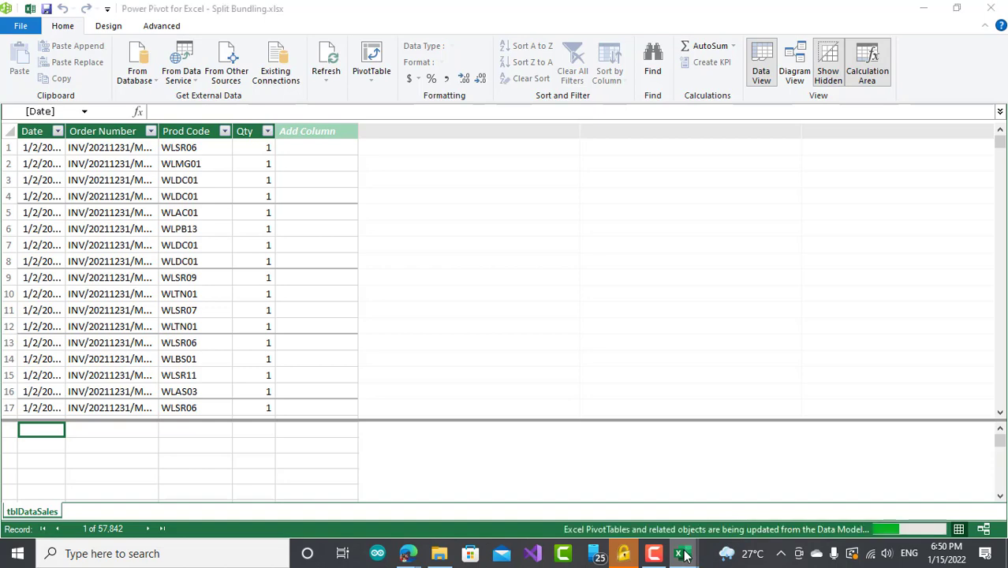
Add the three-column bundle contents table on the Master Data sheet to the data model
mouse_move(684, 552)
left_click(617, 511)
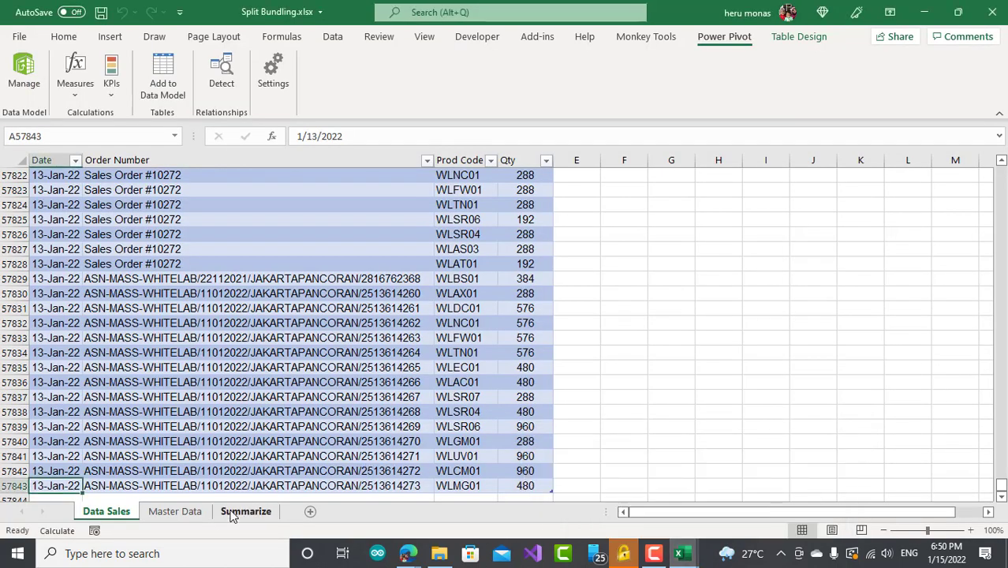
left_click(202, 513)
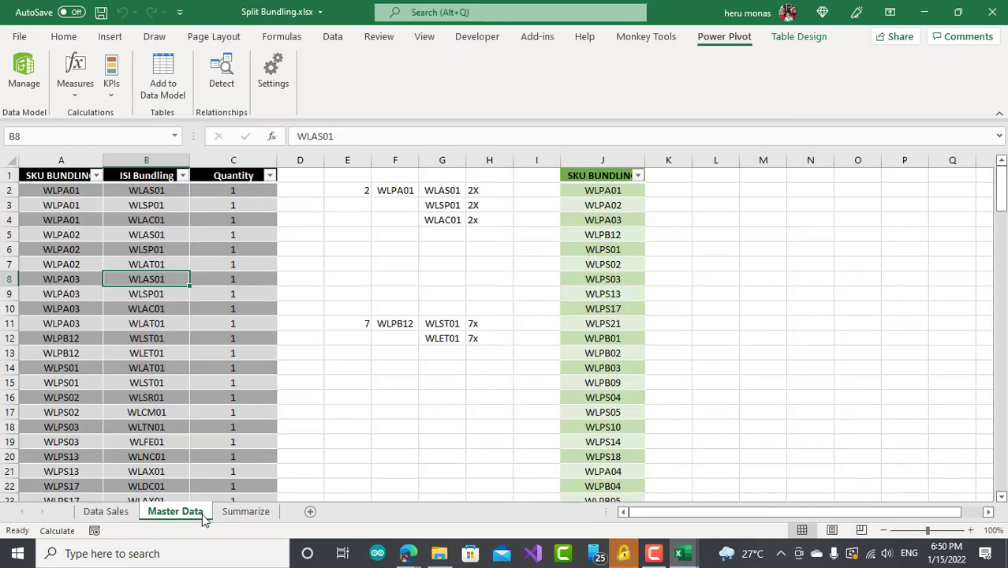
left_click(194, 368)
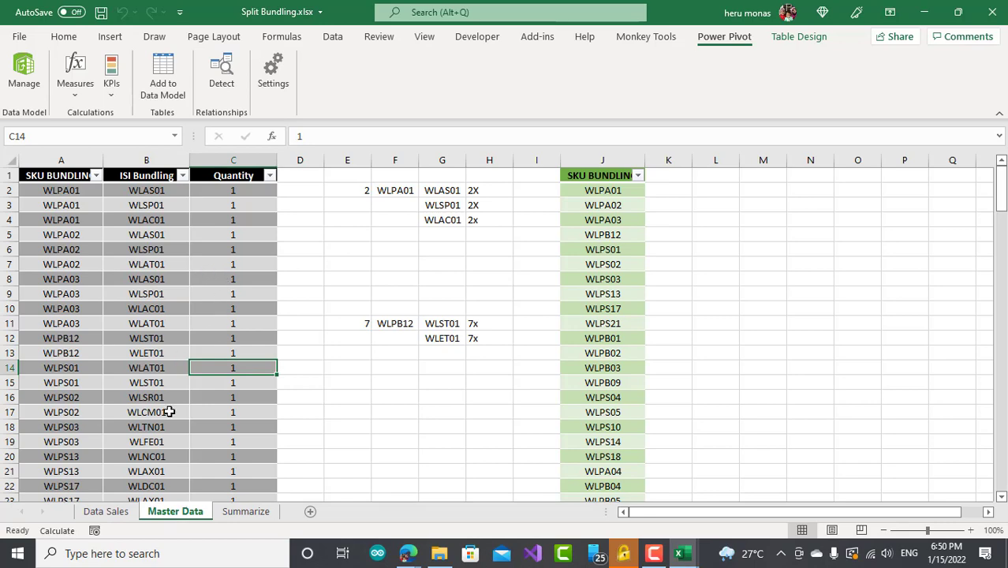
left_click(163, 83)
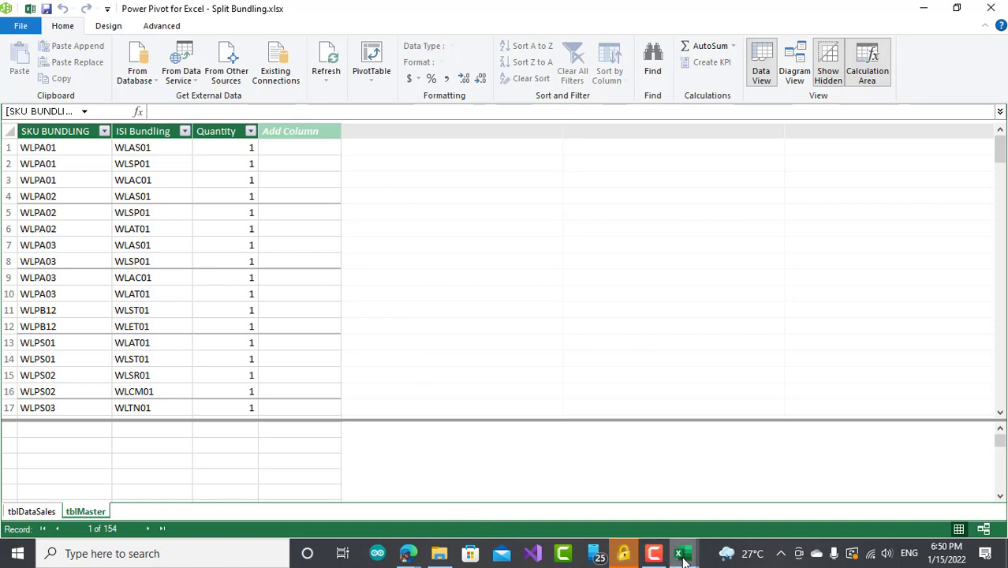
Add the single-column SKU BUNDLING table in column J of Master Data to the data model
mouse_move(683, 556)
left_click(623, 500)
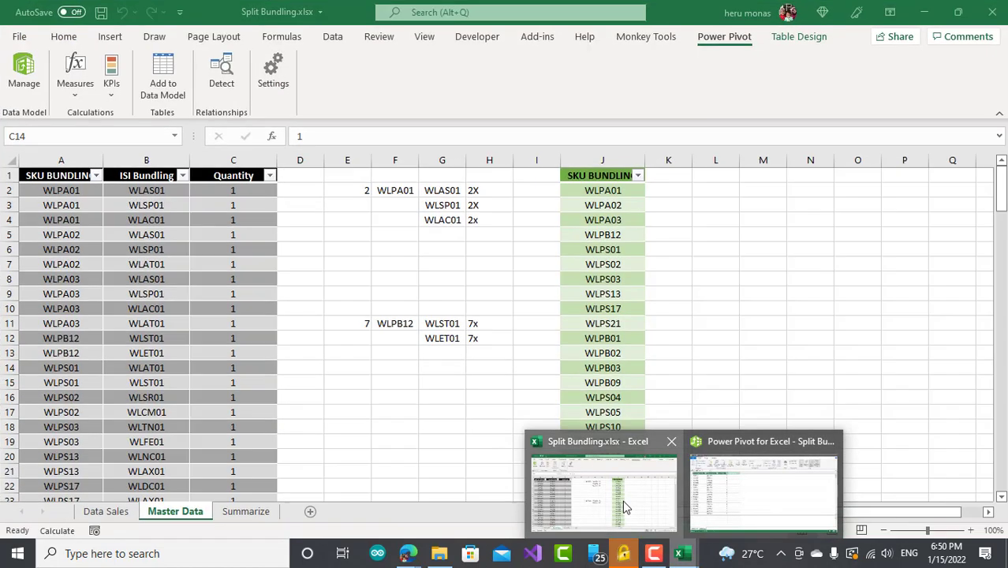
left_click(623, 500)
left_click(606, 339)
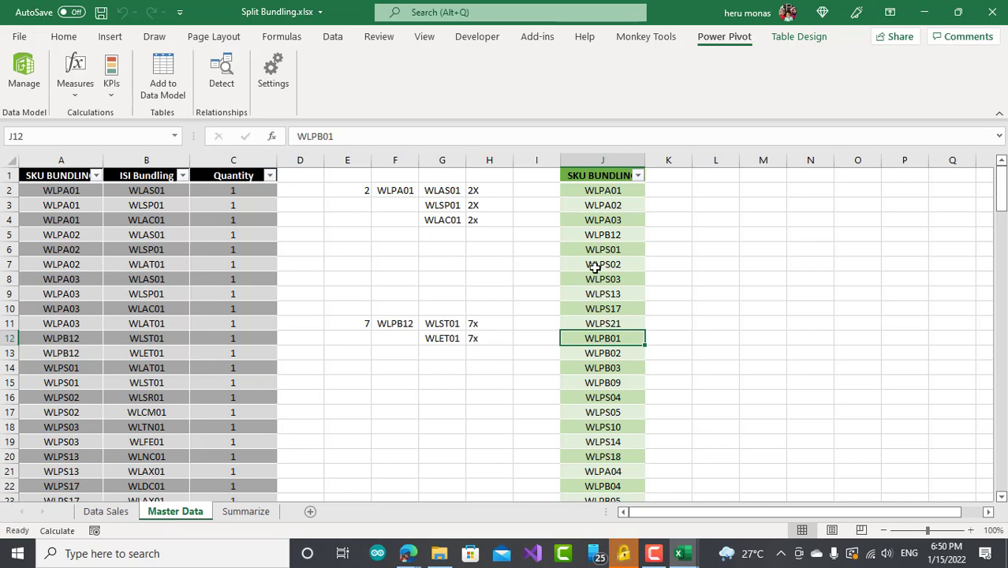
left_click(599, 265)
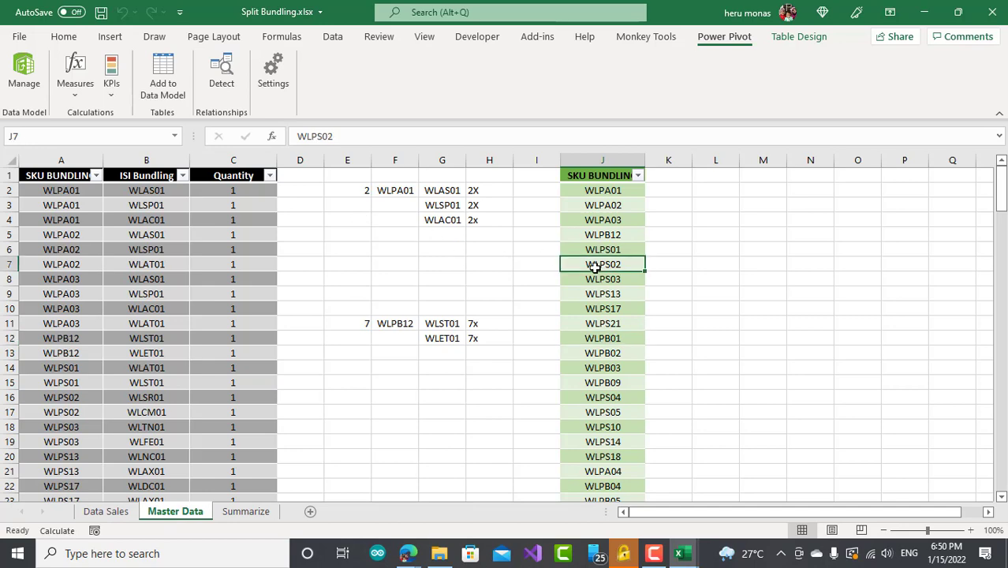
left_click(174, 79)
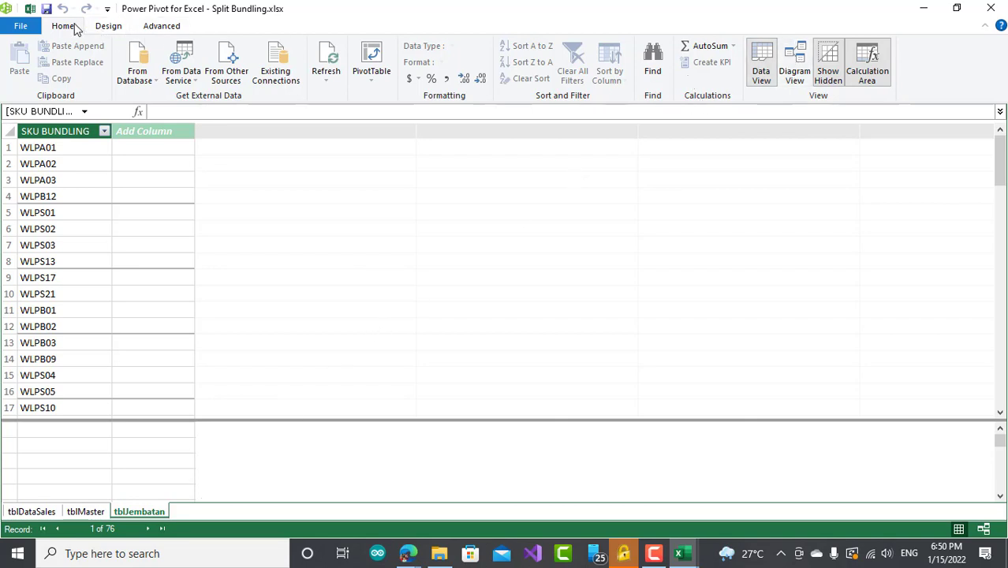
Show the data model as a diagram and arrange tblJembatan between tblDataSales and tblMaster
left_click(803, 71)
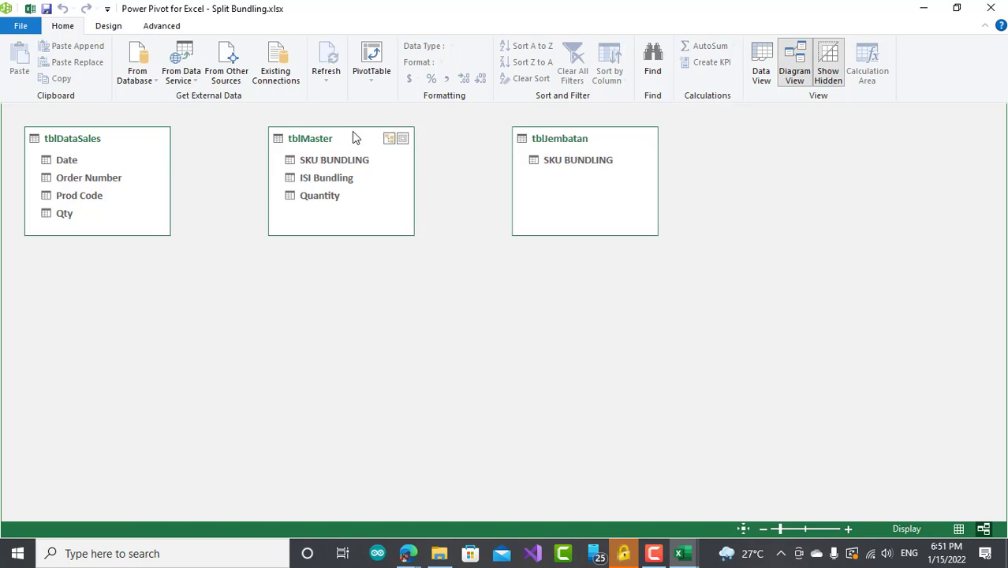
left_click_drag(353, 138, 681, 157)
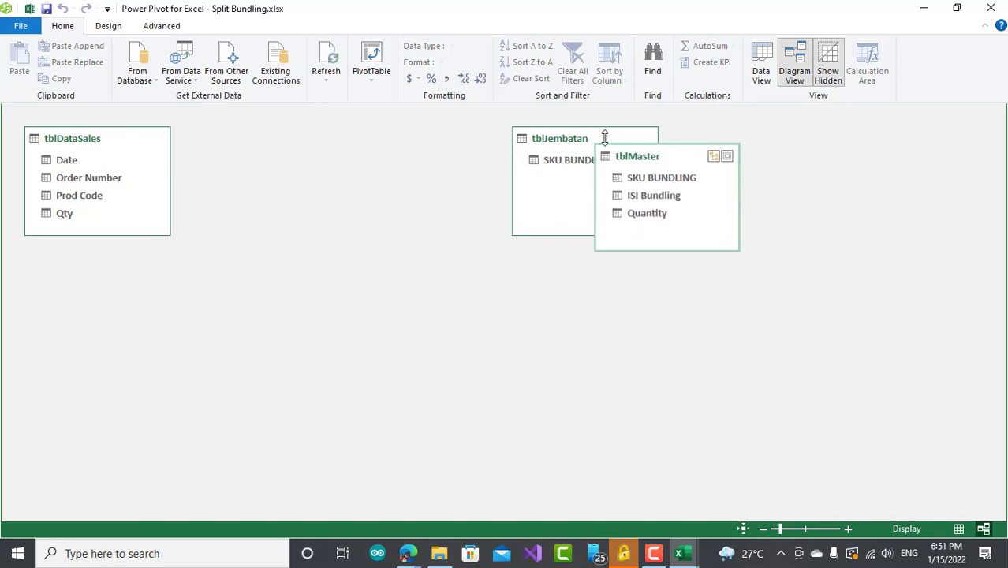
left_click_drag(549, 139, 294, 138)
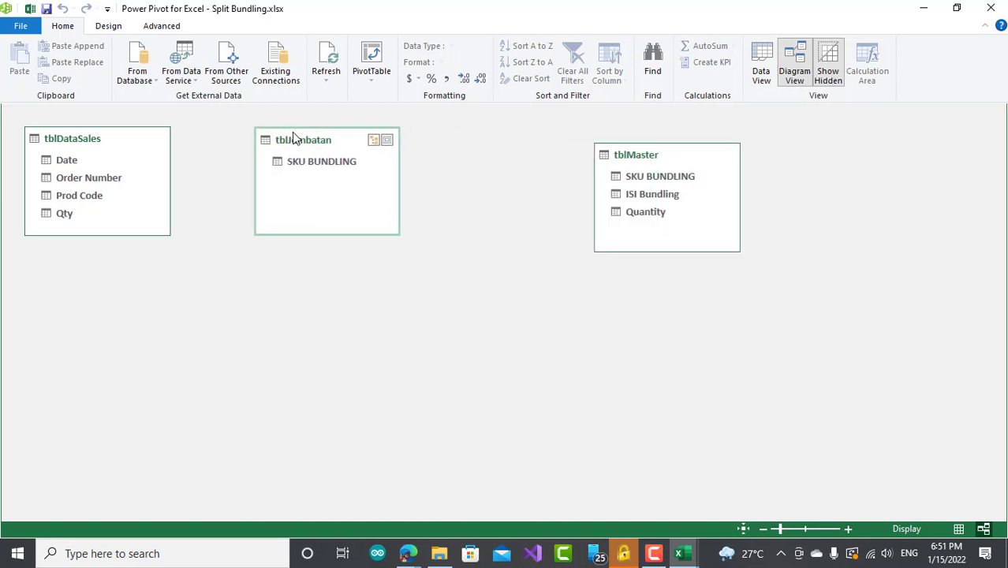
left_click_drag(670, 154, 528, 146)
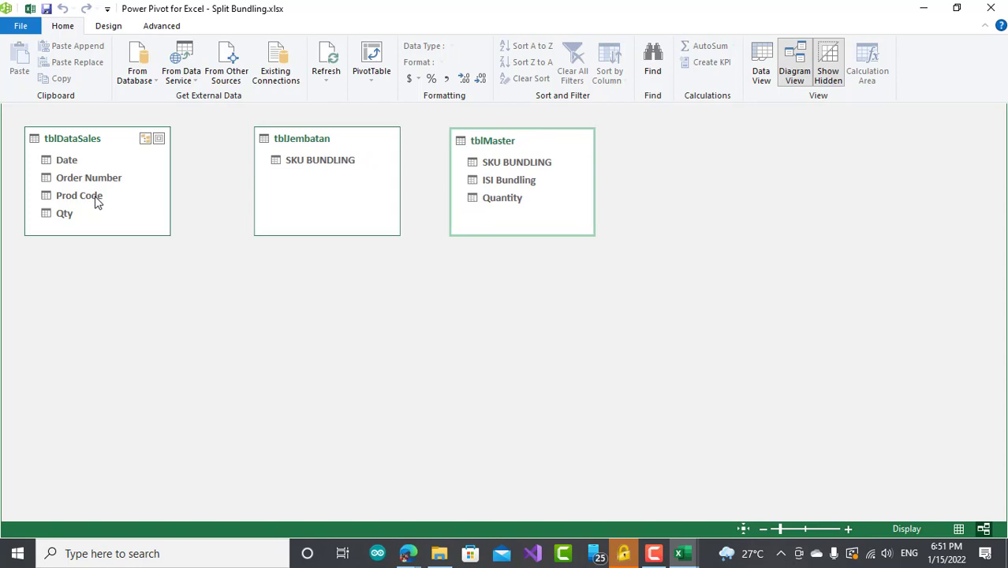
Relate Prod Code in tblDataSales and SKU BUNDLING in tblMaster to SKU BUNDLING in tblJembatan
left_click_drag(94, 201, 299, 170)
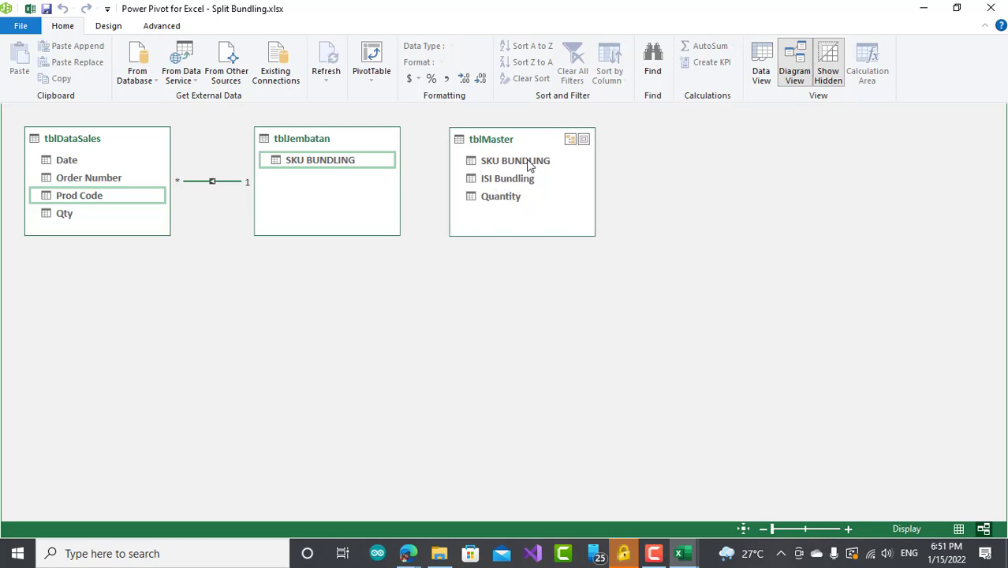
left_click_drag(528, 164, 337, 168)
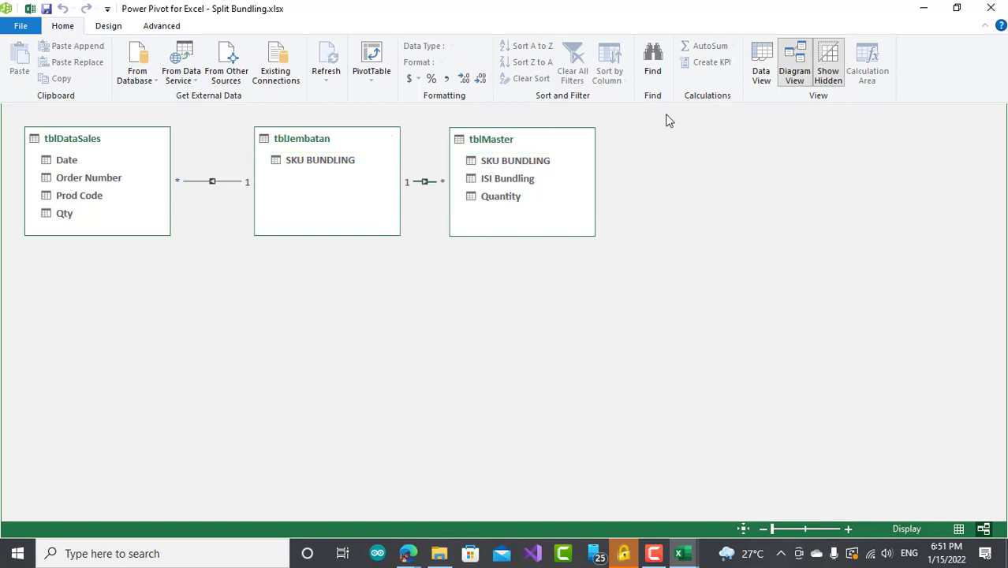
Show the data of tblDataSales, widen its Order Number column and select the first calculation cell beneath that column
left_click(766, 69)
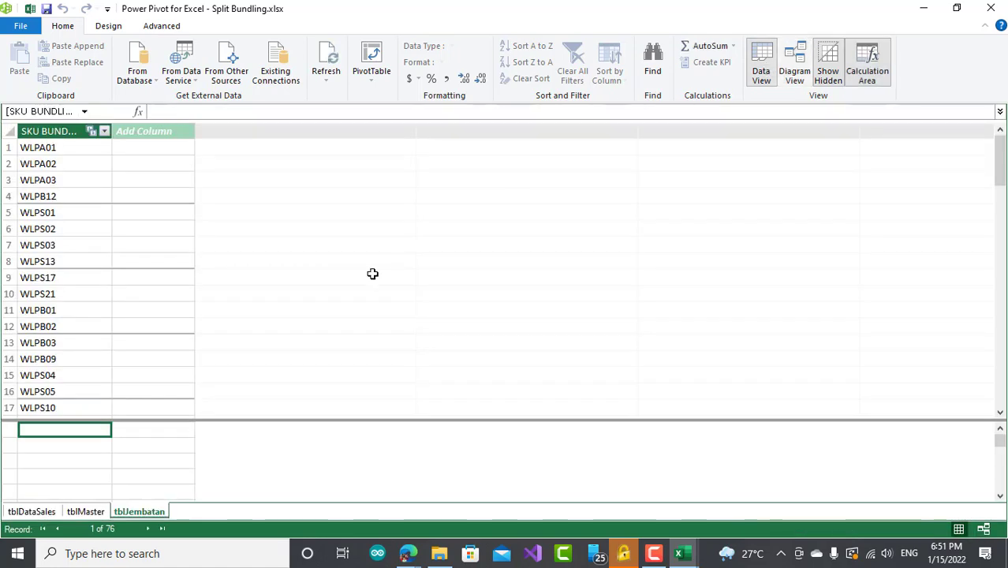
left_click(51, 511)
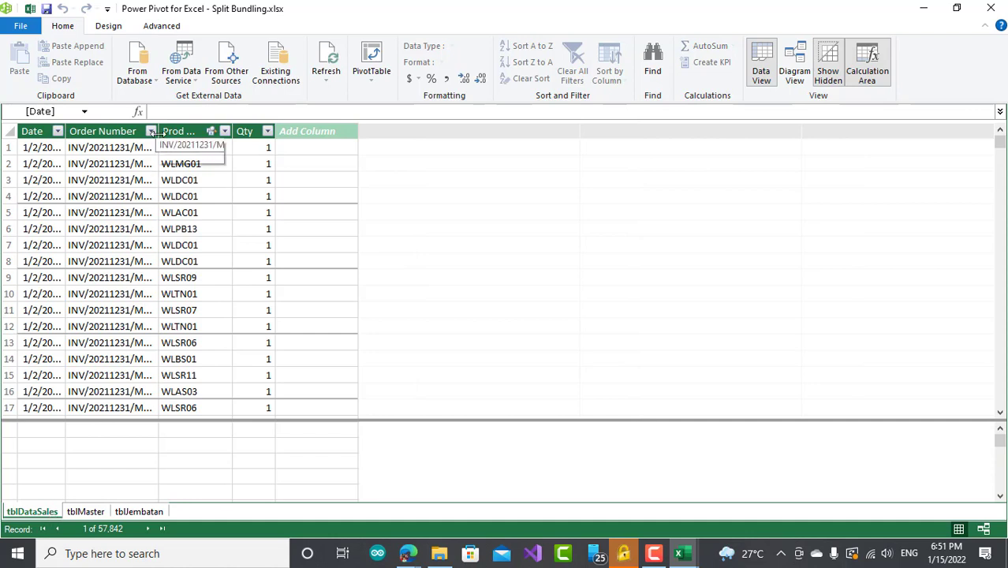
left_click_drag(151, 131, 276, 131)
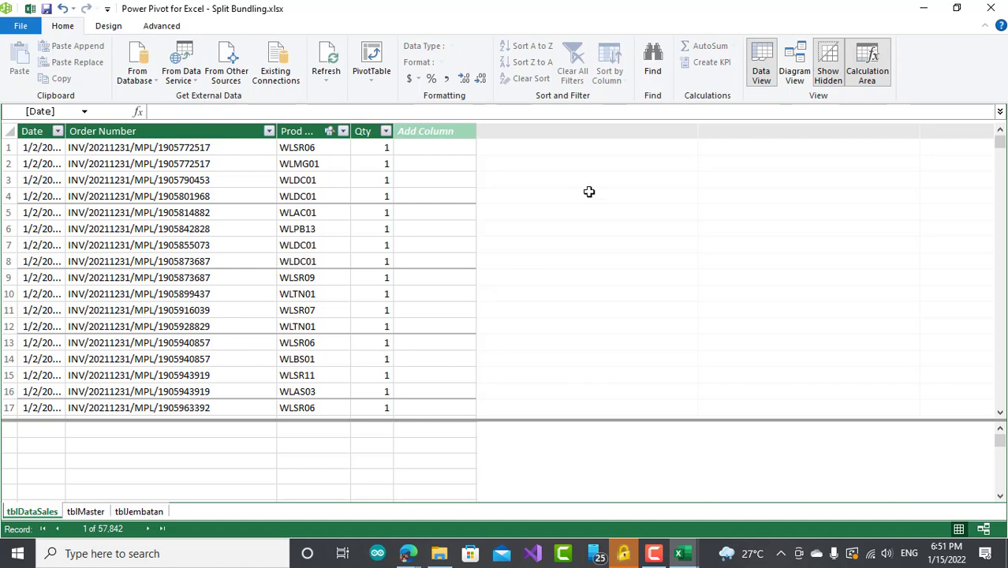
left_click(193, 438)
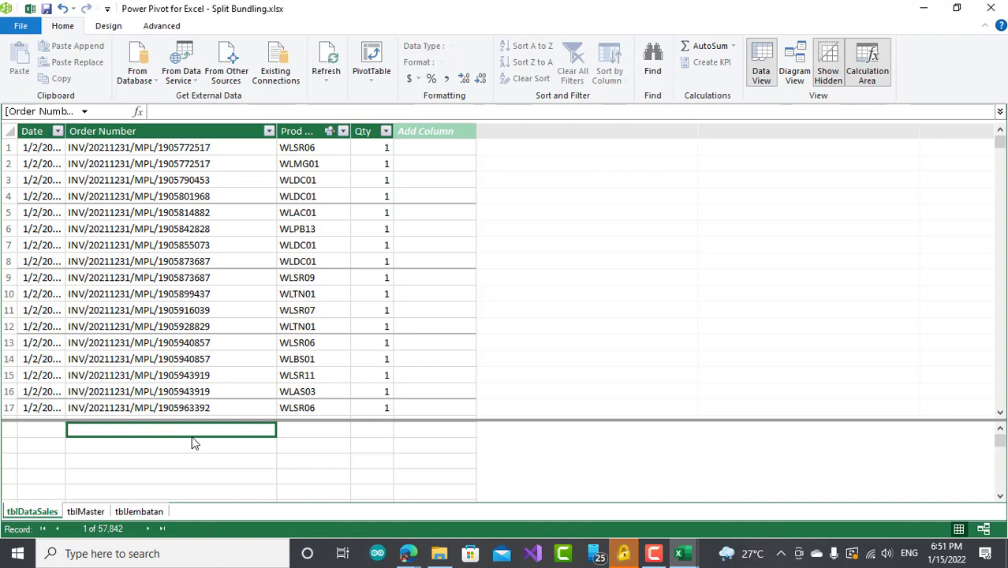
Return to the Master Data sheet and examine the WLPA01 and WLPB12 bundle-splitting examples in E2:H13
left_click(924, 9)
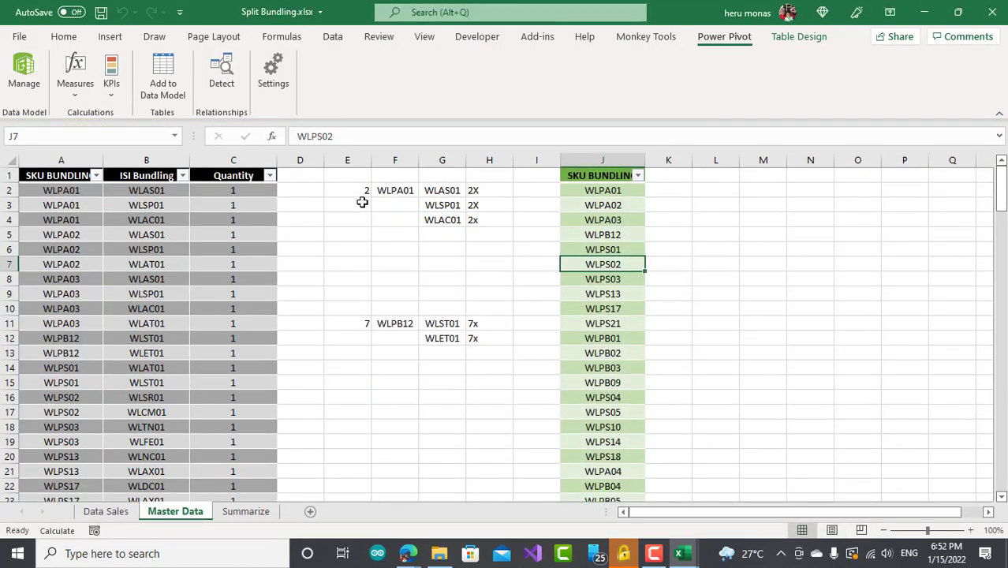
left_click_drag(361, 199, 485, 352)
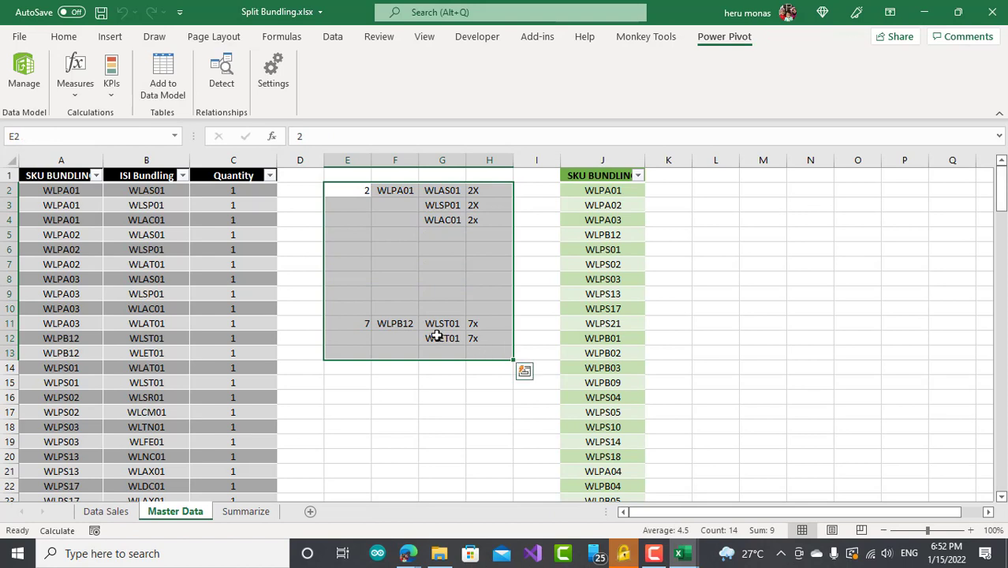
left_click(392, 193)
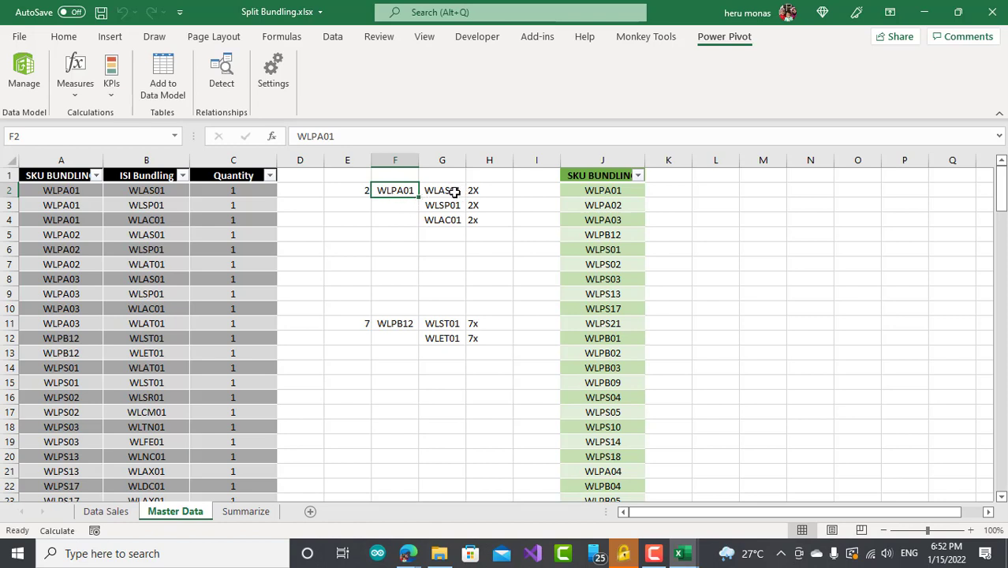
left_click(495, 189)
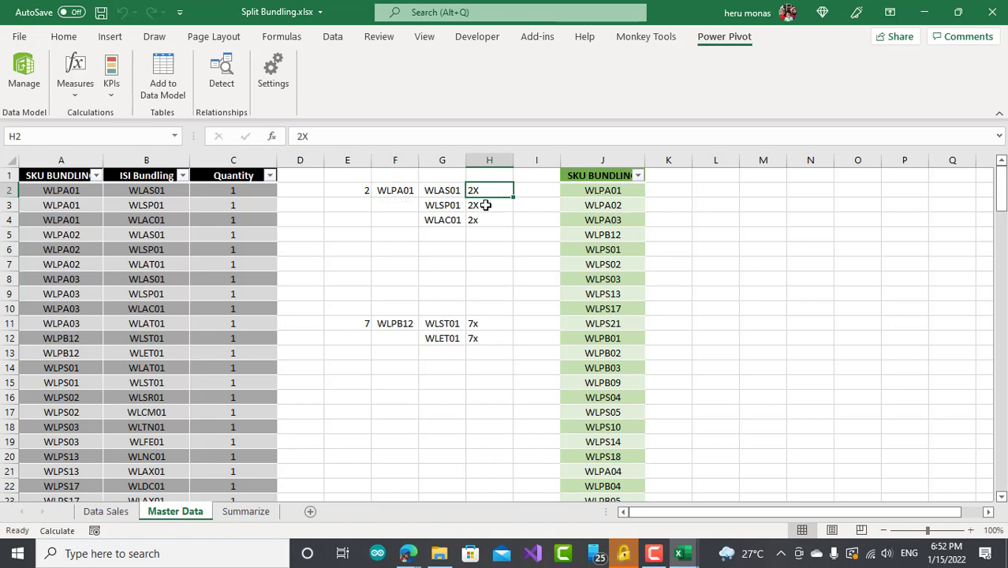
left_click(485, 206)
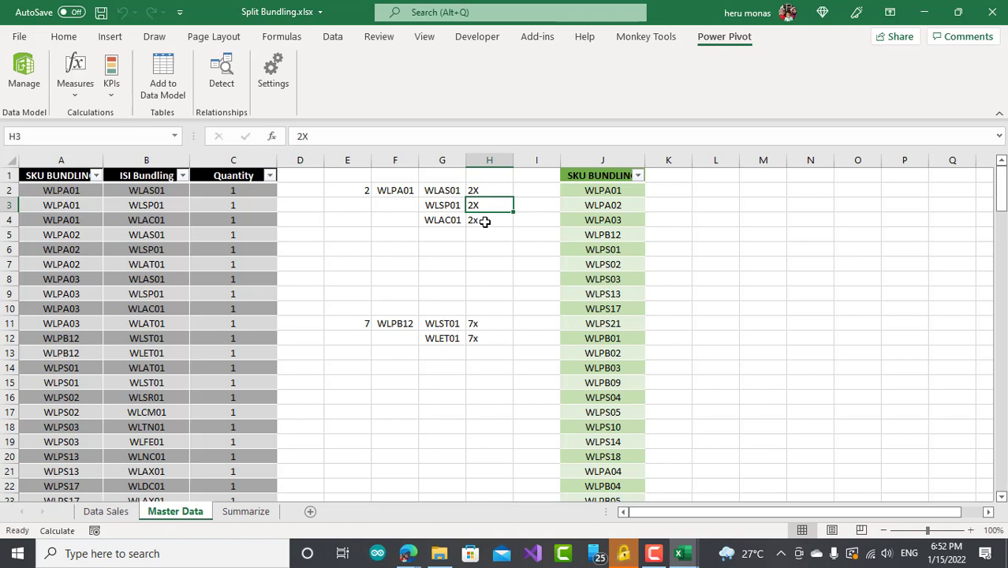
left_click(485, 222)
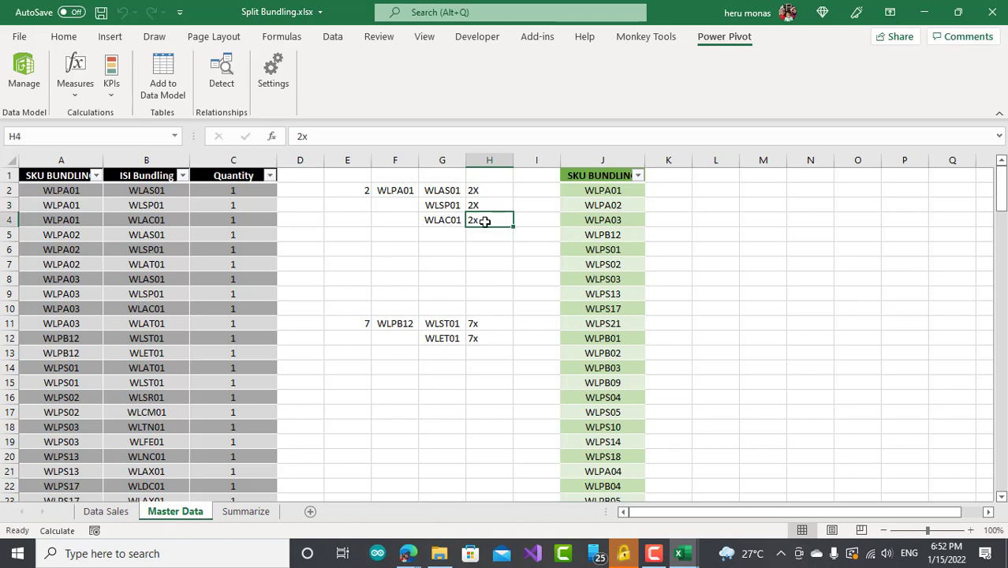
Set the WLPA01 example quantity in E2 to 10 and its three component quantities in H2:H4 to 10 each
left_click(350, 187)
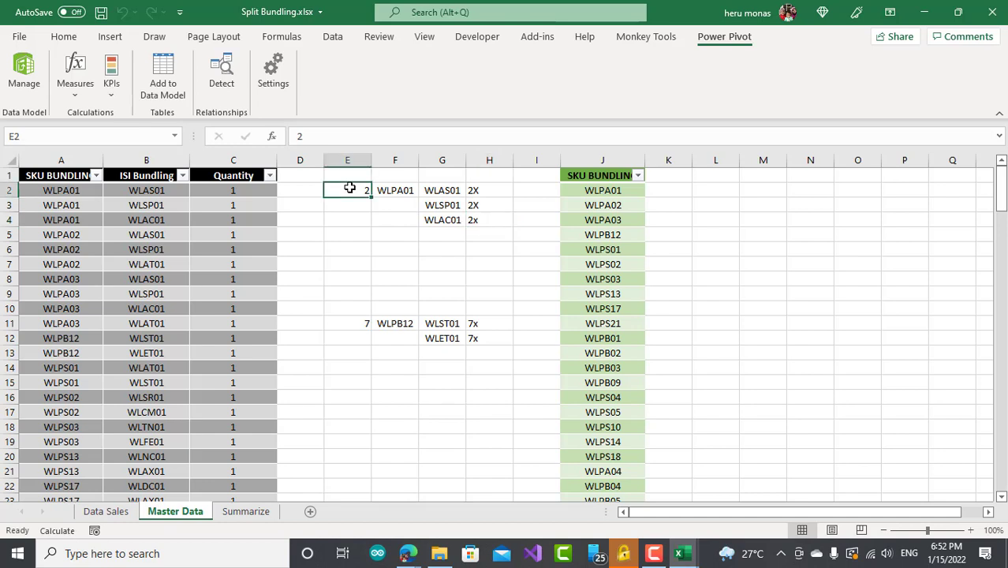
type("10")
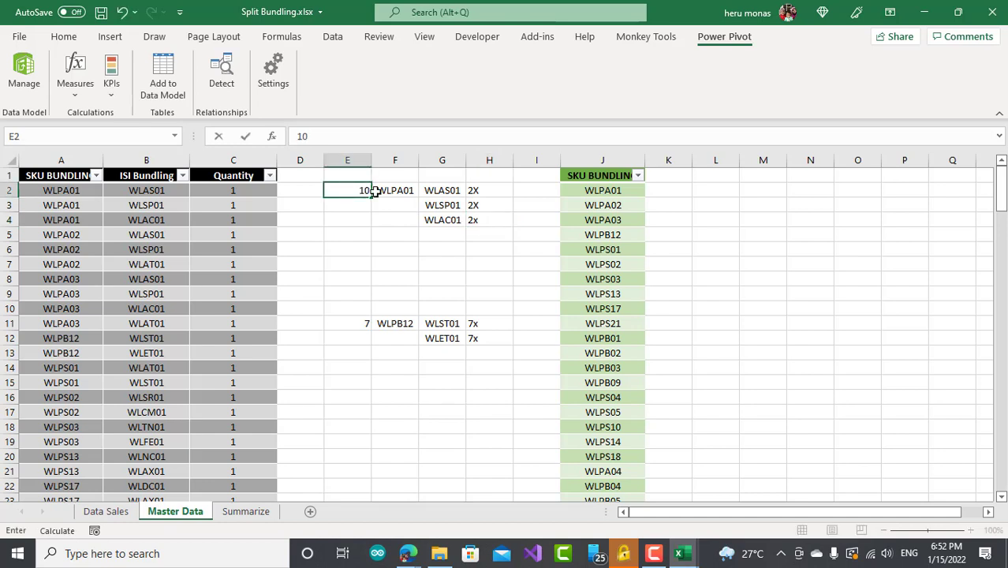
left_click(475, 190)
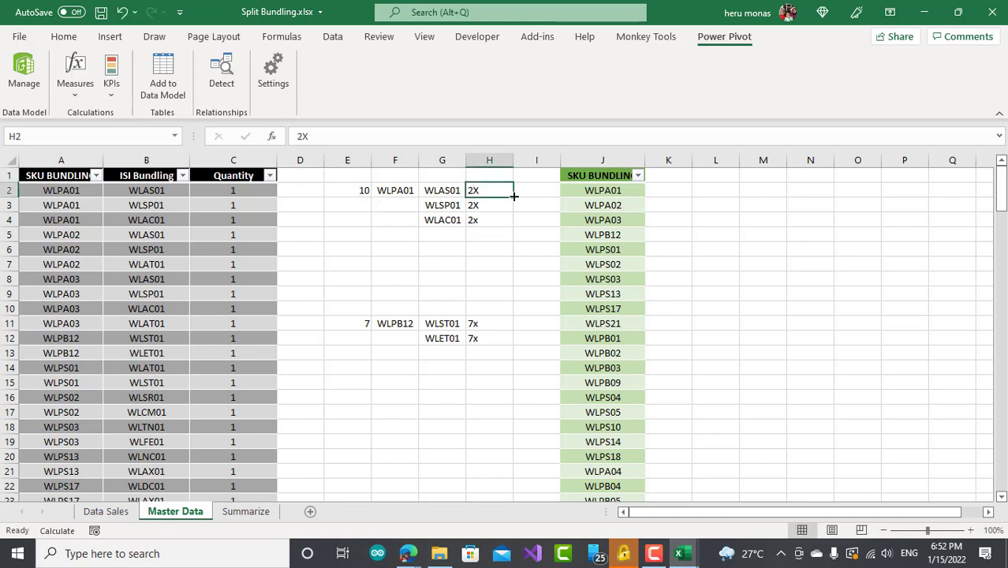
type("10")
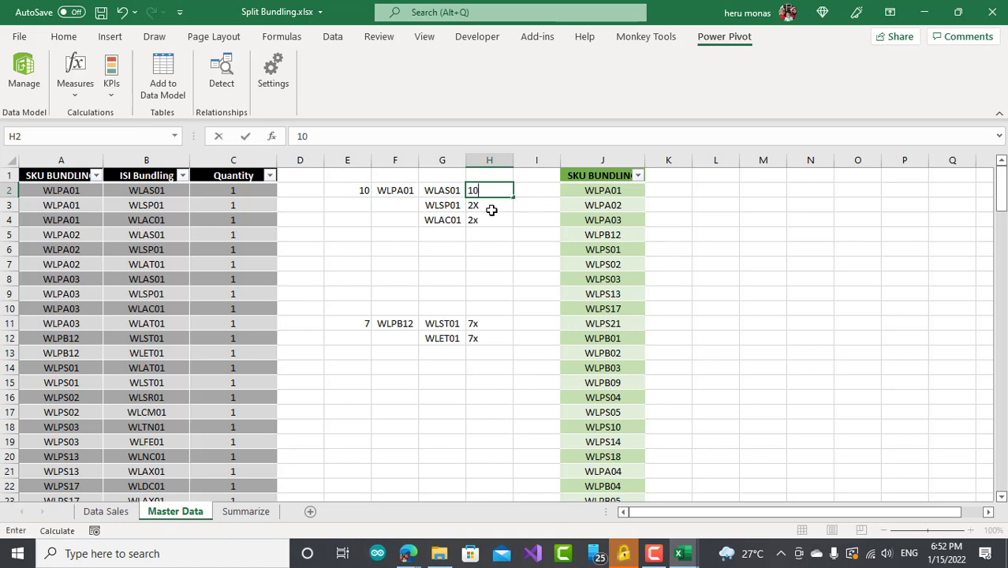
key("Return")
type("10")
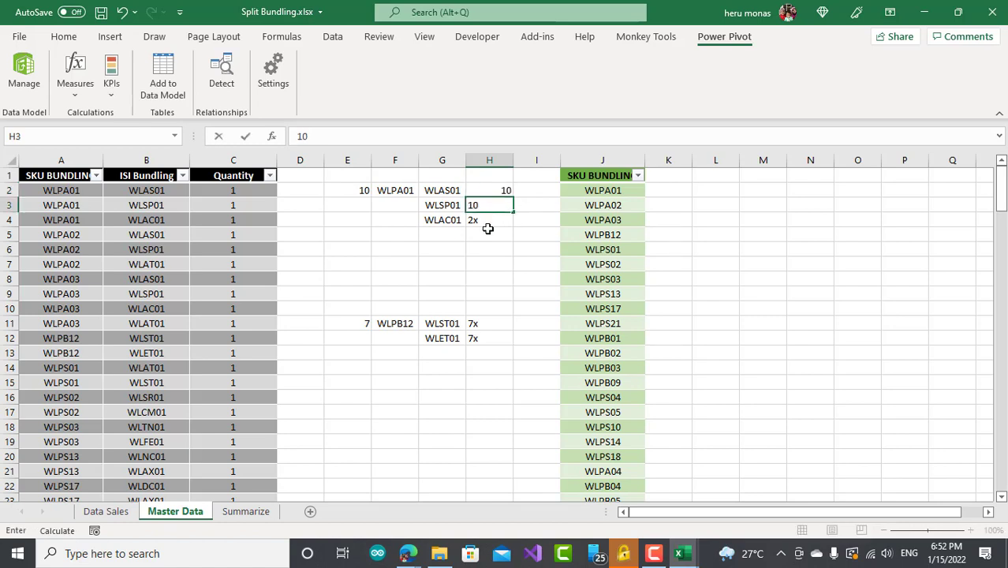
key("Return")
type("10")
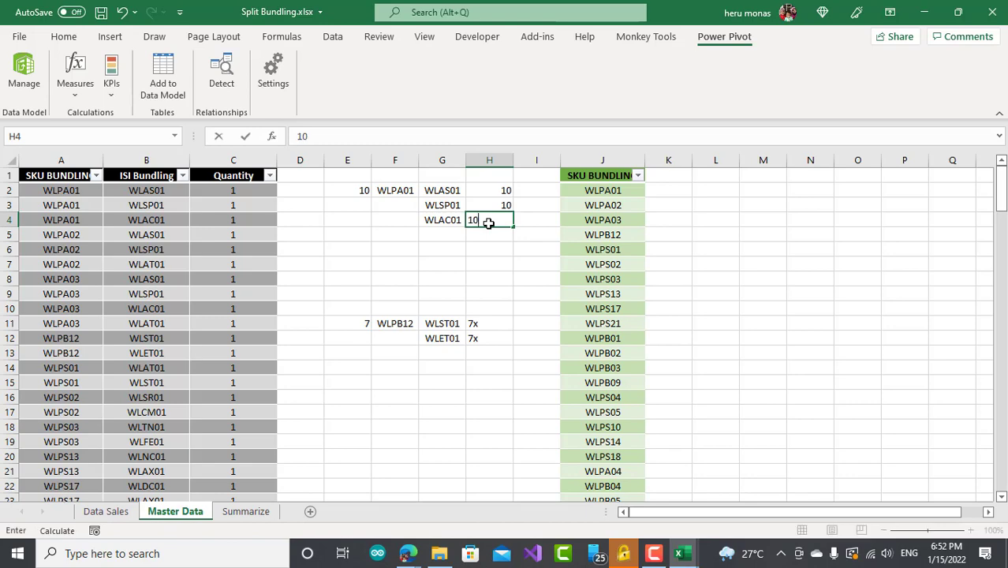
key("Return")
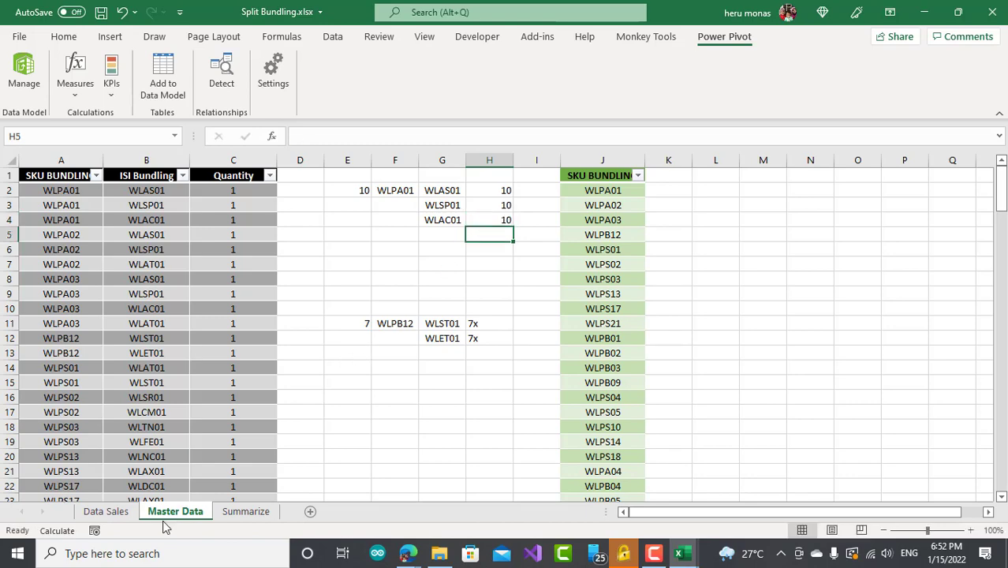
Compare the product codes from the start of the Data Sales table with the ISI Bundling components in Master Data
left_click(125, 518)
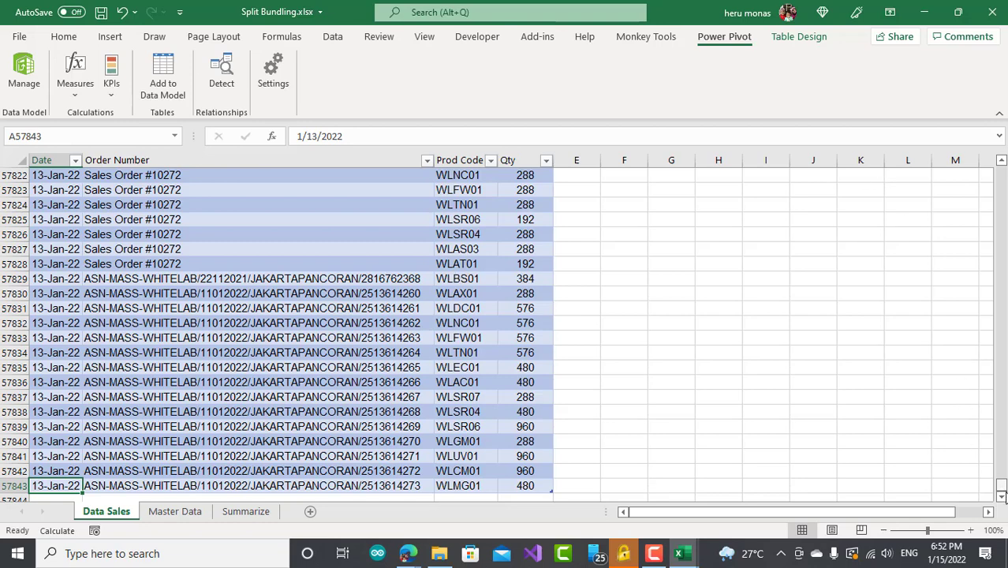
left_click_drag(1002, 489, 998, 169)
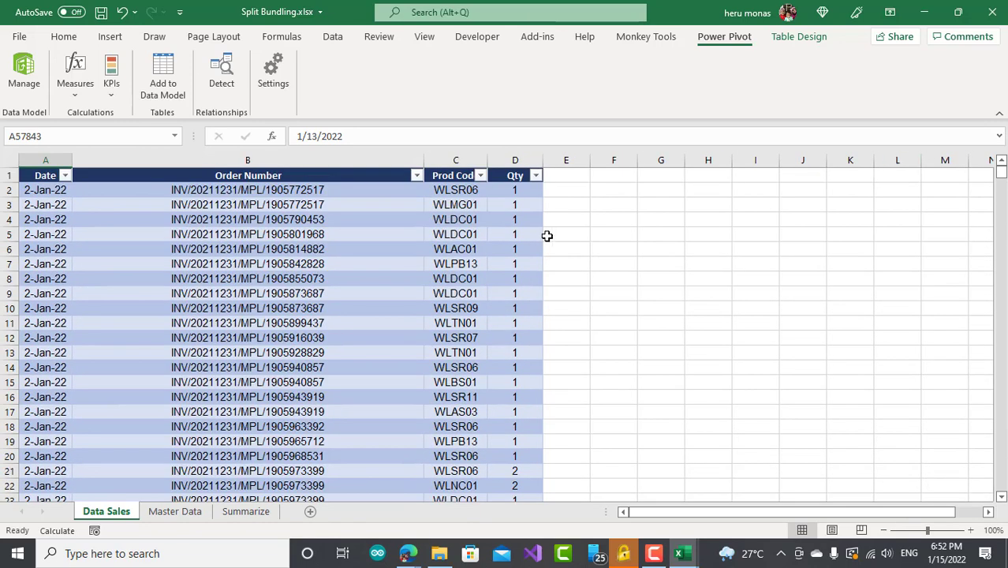
left_click(458, 192)
left_click(459, 204)
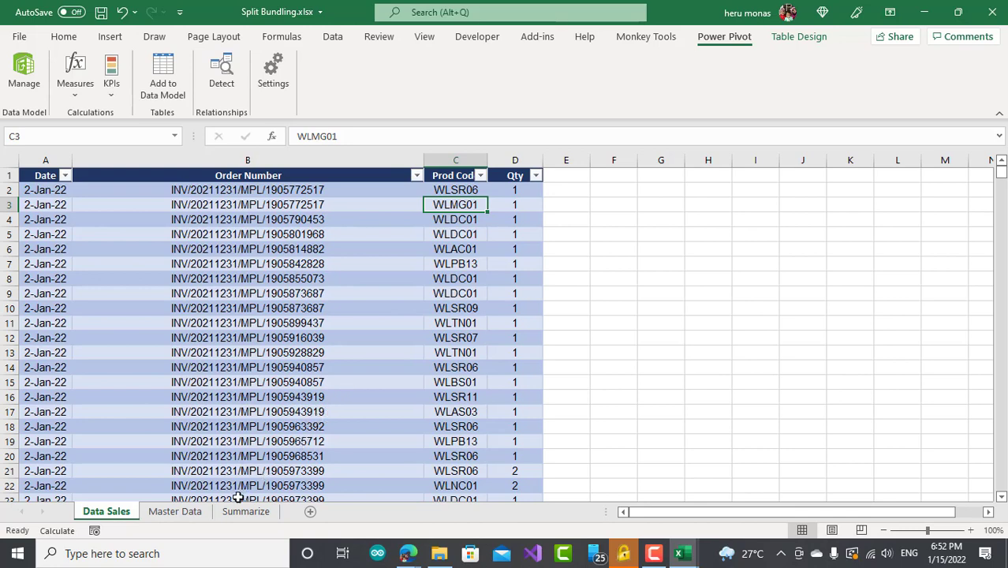
left_click(194, 520)
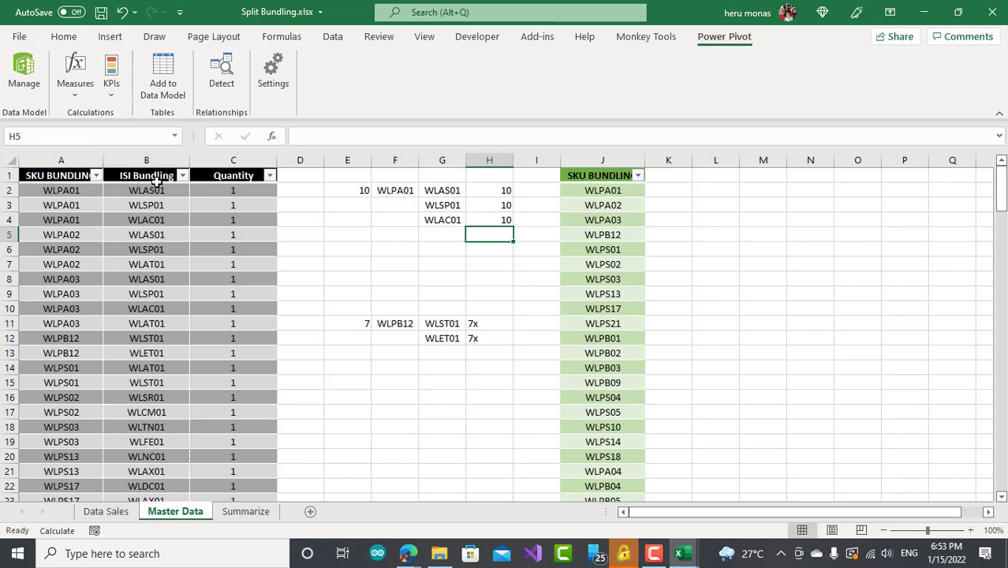
left_click(117, 511)
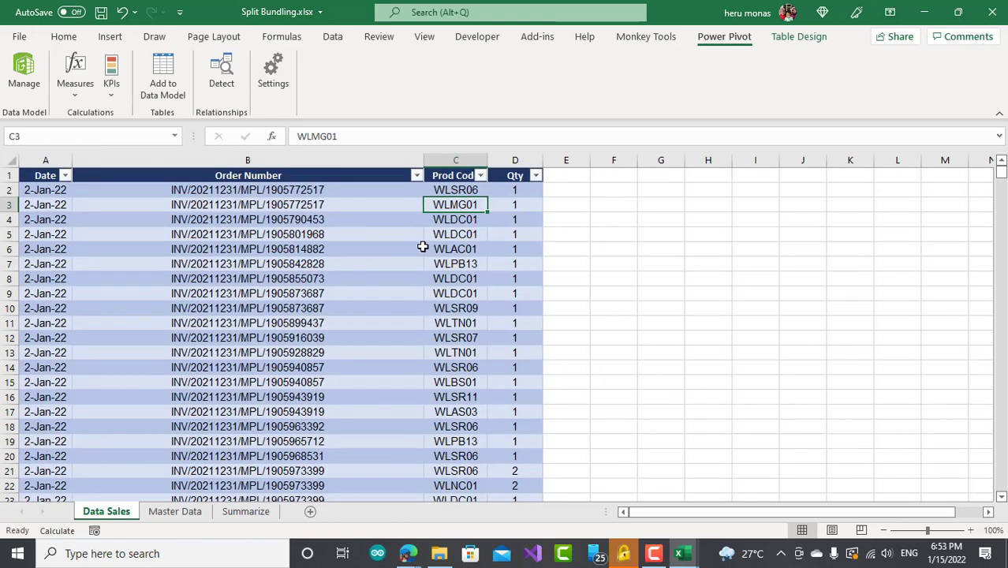
left_click(175, 511)
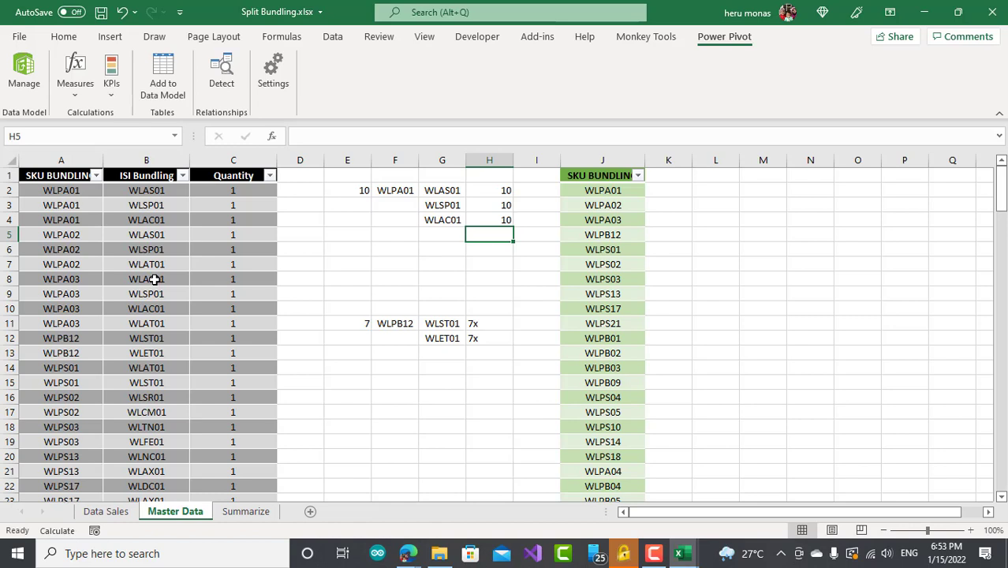
left_click(159, 206)
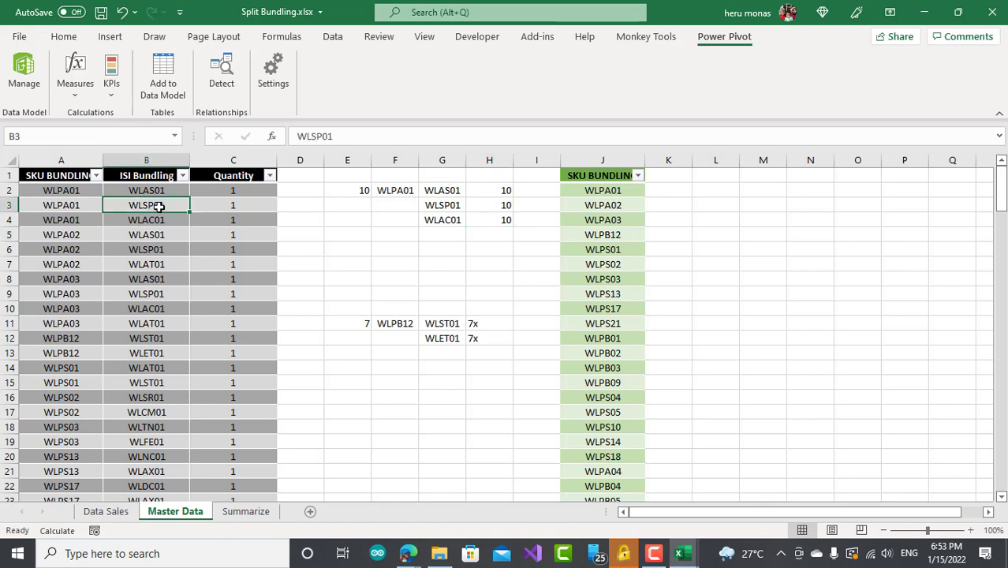
left_click(122, 517)
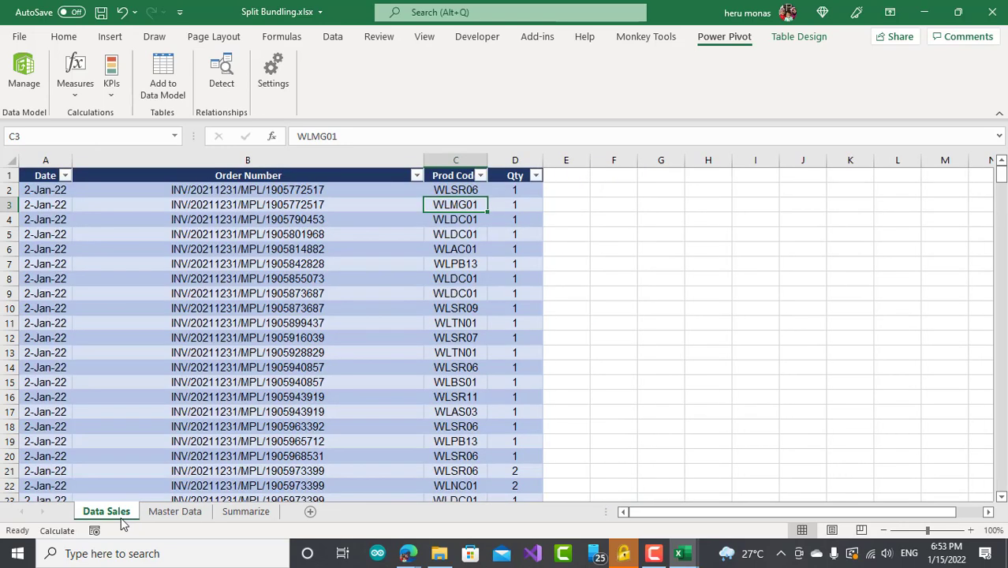
left_click(468, 265)
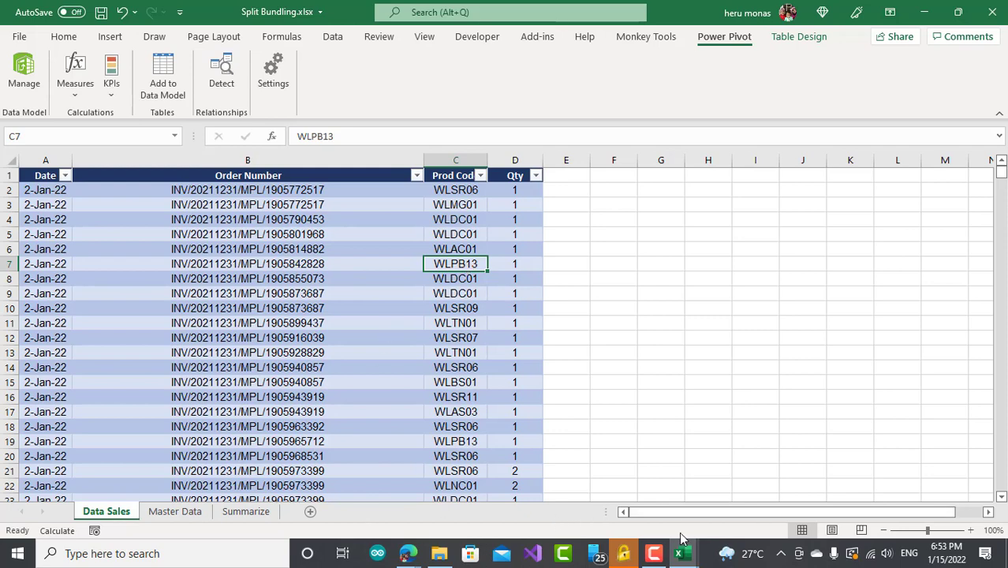
left_click(654, 553)
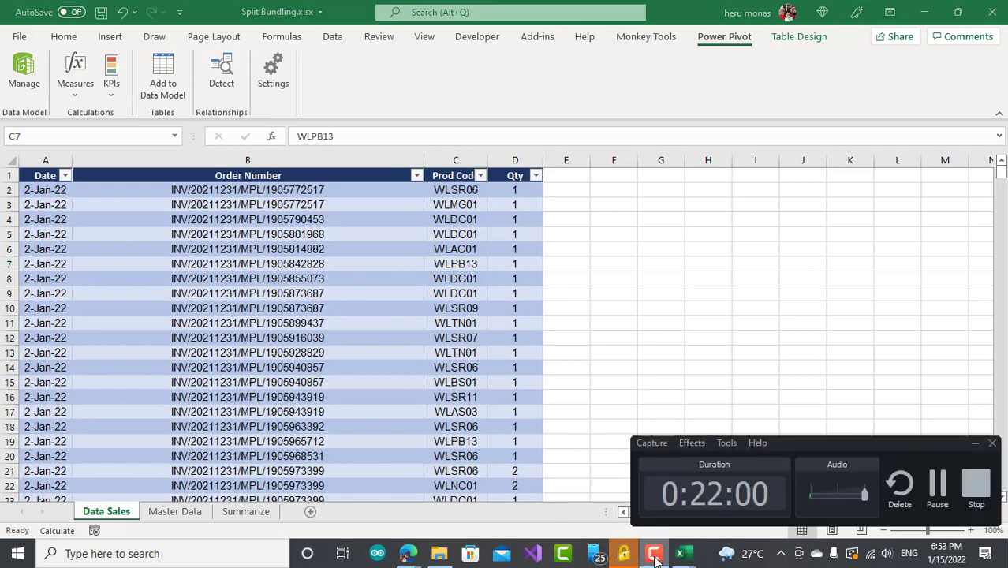
left_click(655, 560)
Switch to the Power Pivot window and add the measure PembelianBundling := COUNT(tblDataSales[Prod Code]) in the selected calculation cell of tblDataSales
left_click(682, 559)
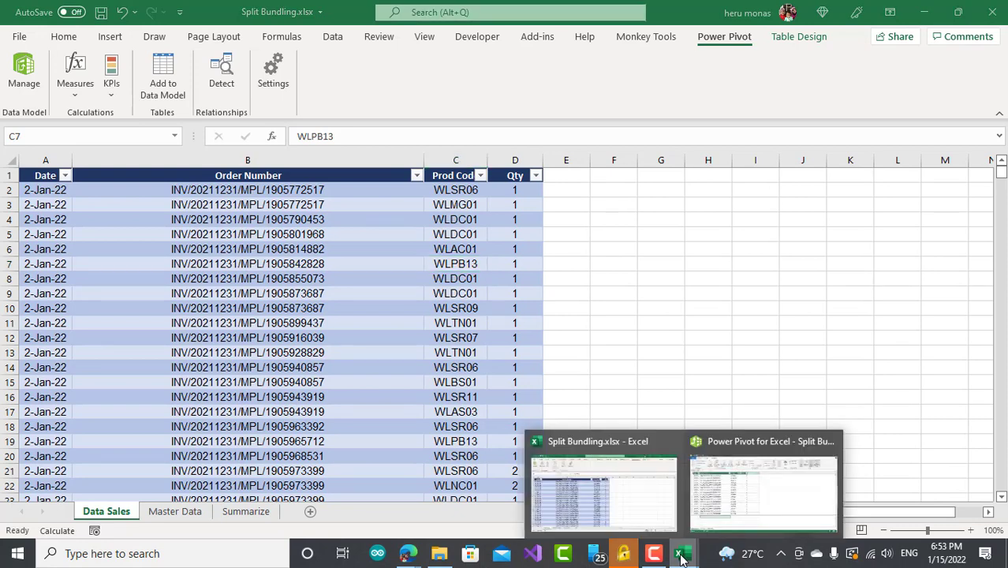
left_click(764, 489)
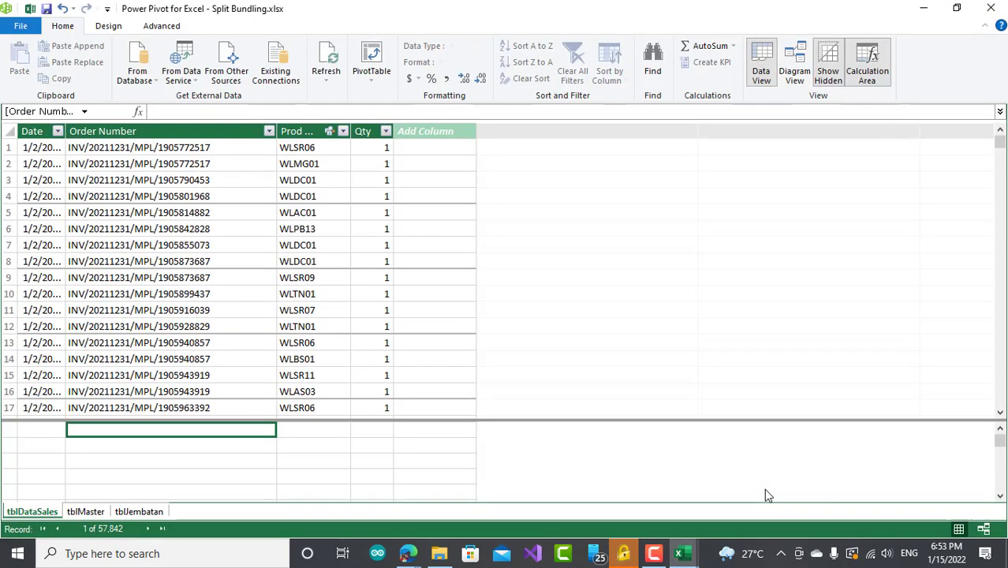
left_click(188, 114)
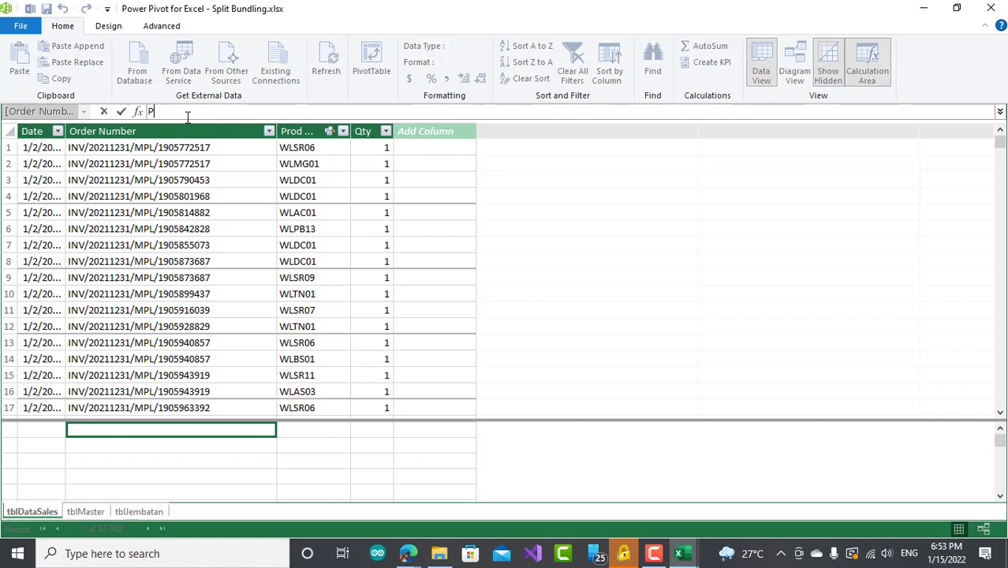
type("embelianBundling")
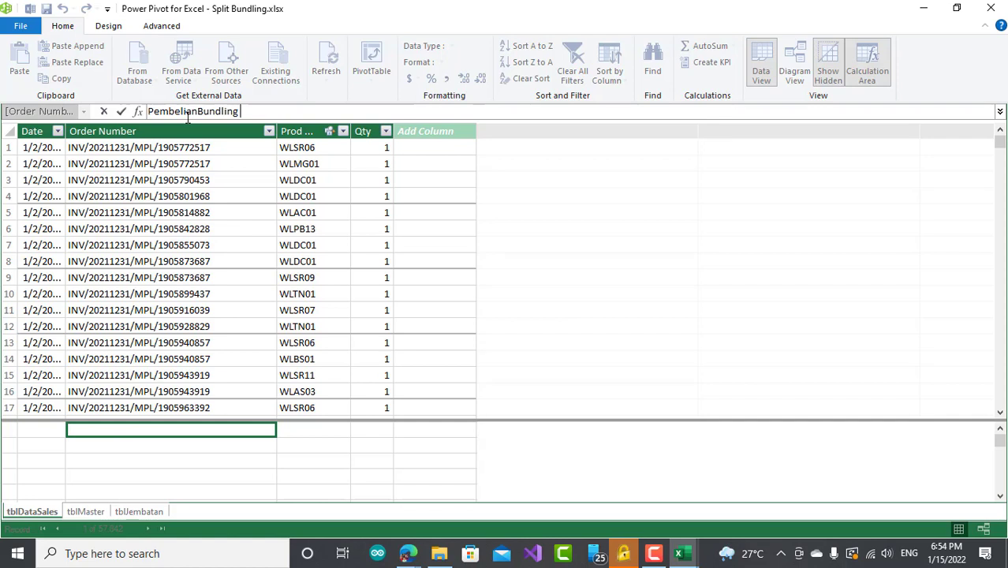
type(" :=")
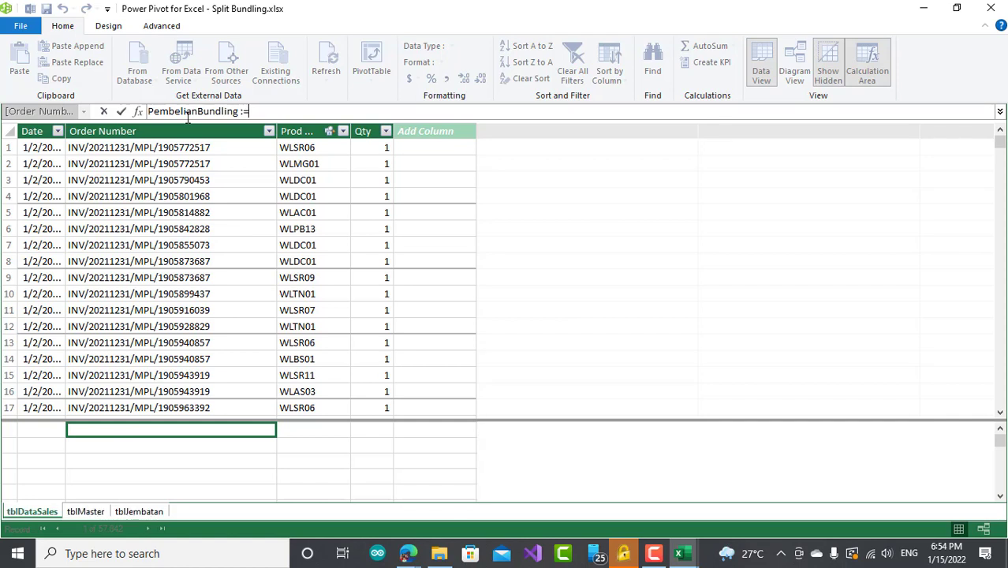
type(" CO")
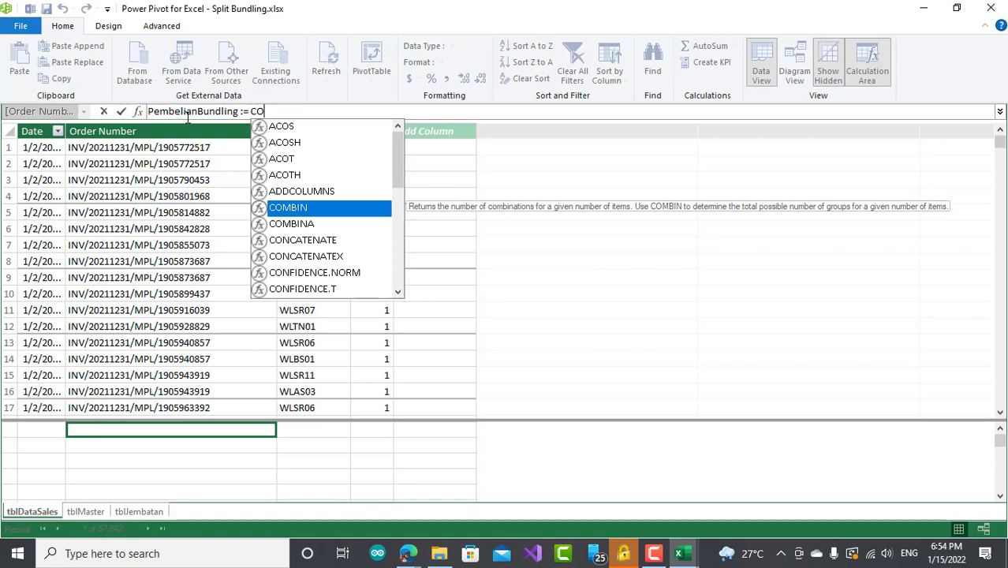
type("U")
key("Tab")
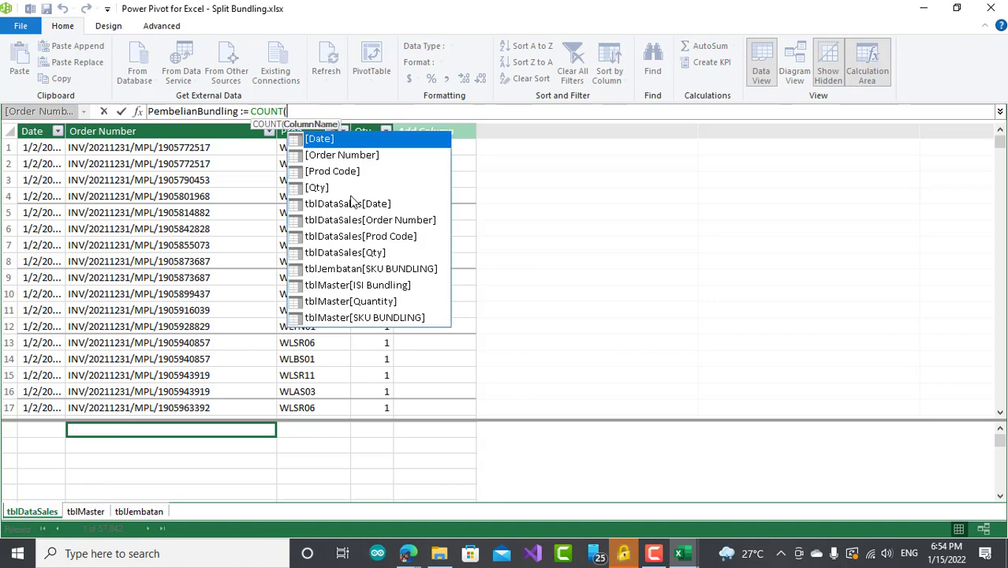
double_click(361, 242)
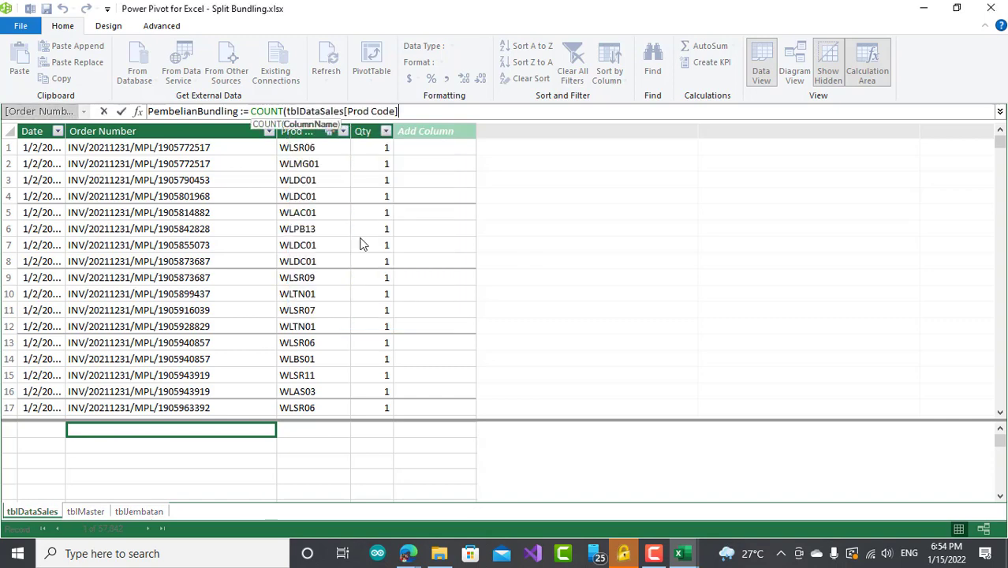
type(")")
key("Return")
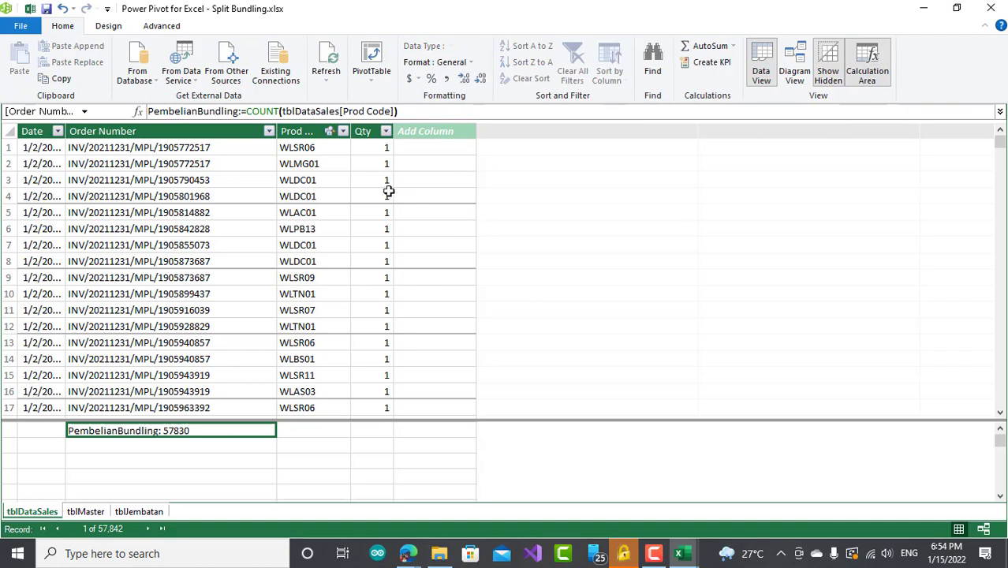
Create a PivotTable from the data model on the existing Summarize worksheet, starting at cell F1
left_click(372, 79)
left_click(387, 95)
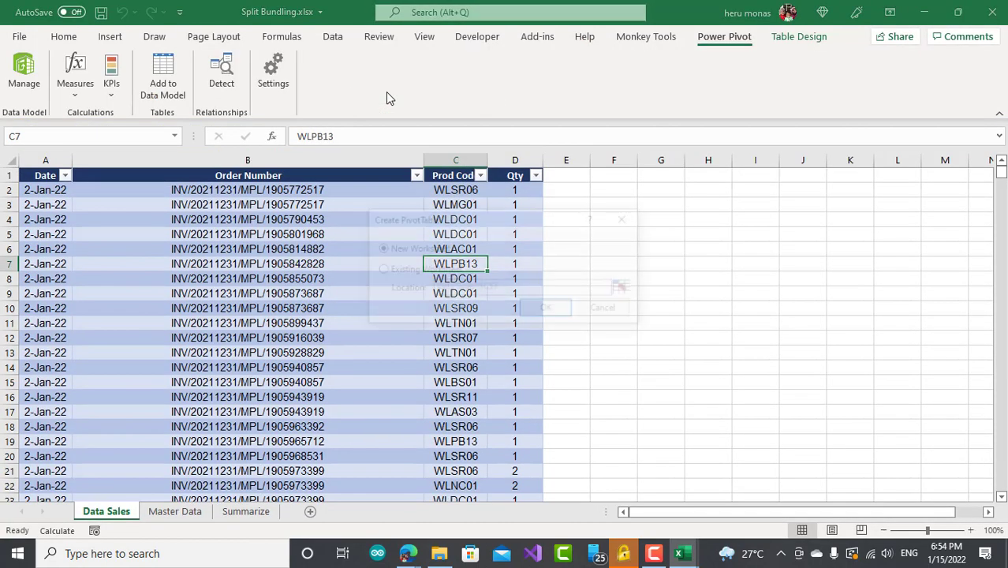
left_click(442, 271)
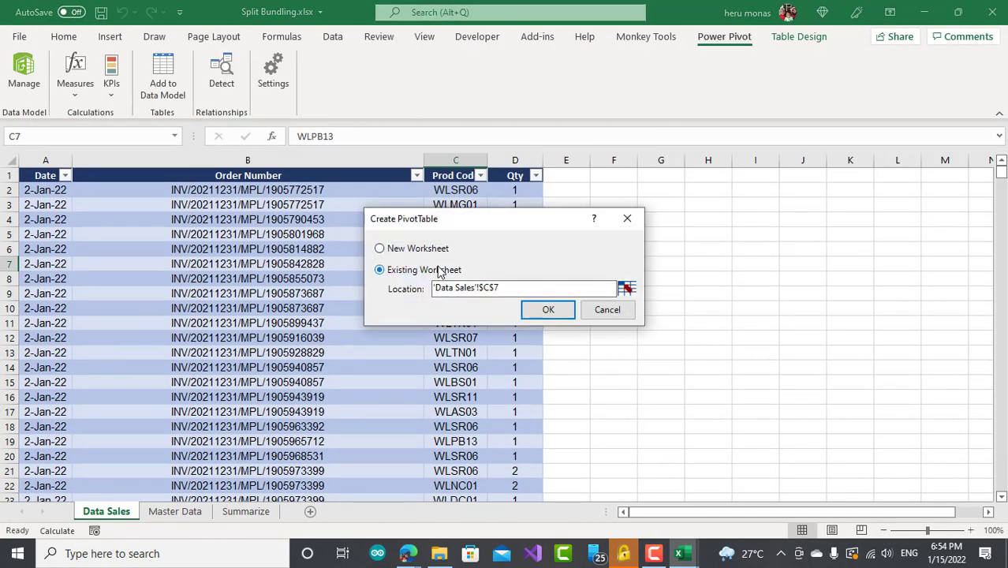
left_click(623, 292)
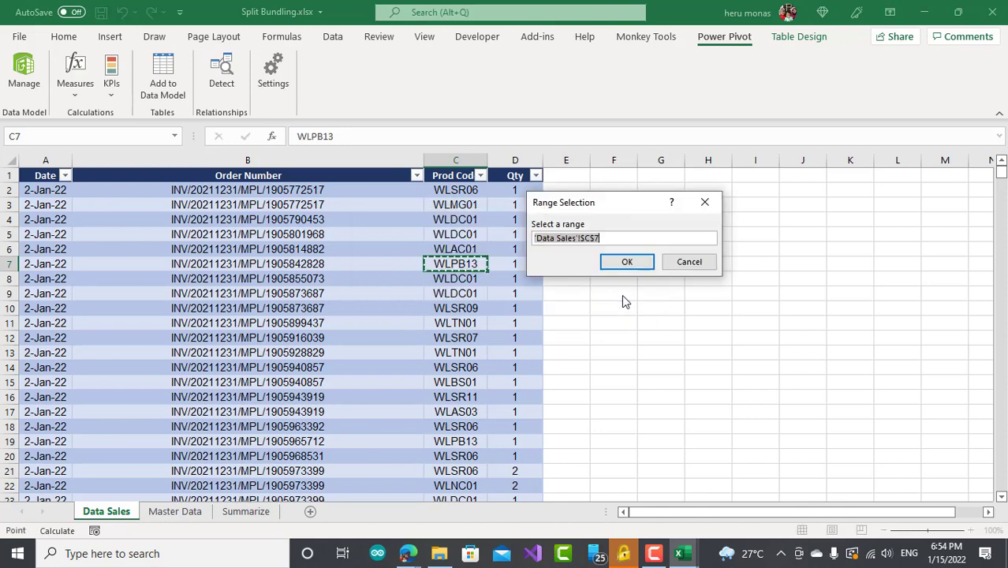
left_click(245, 511)
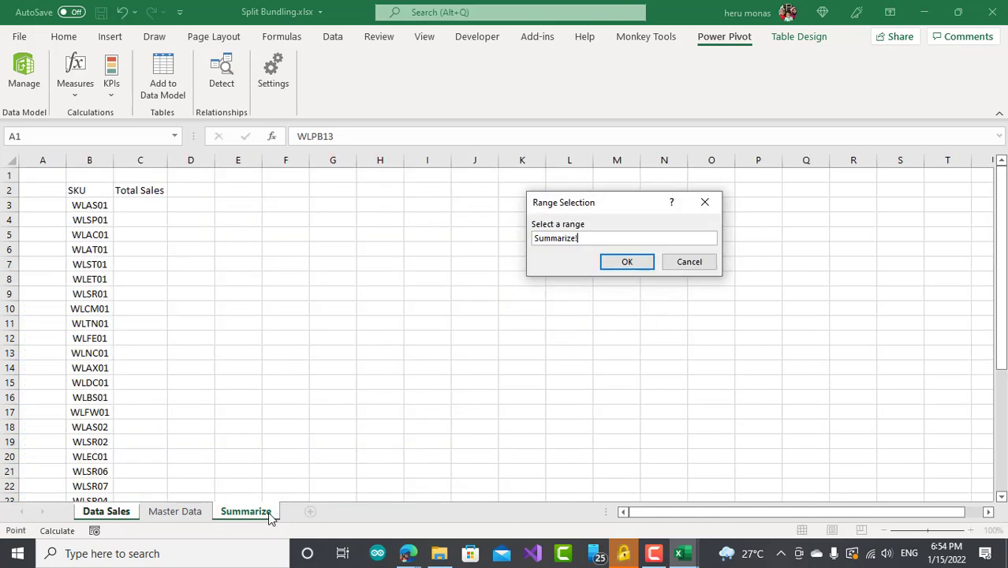
left_click(300, 175)
left_click(620, 262)
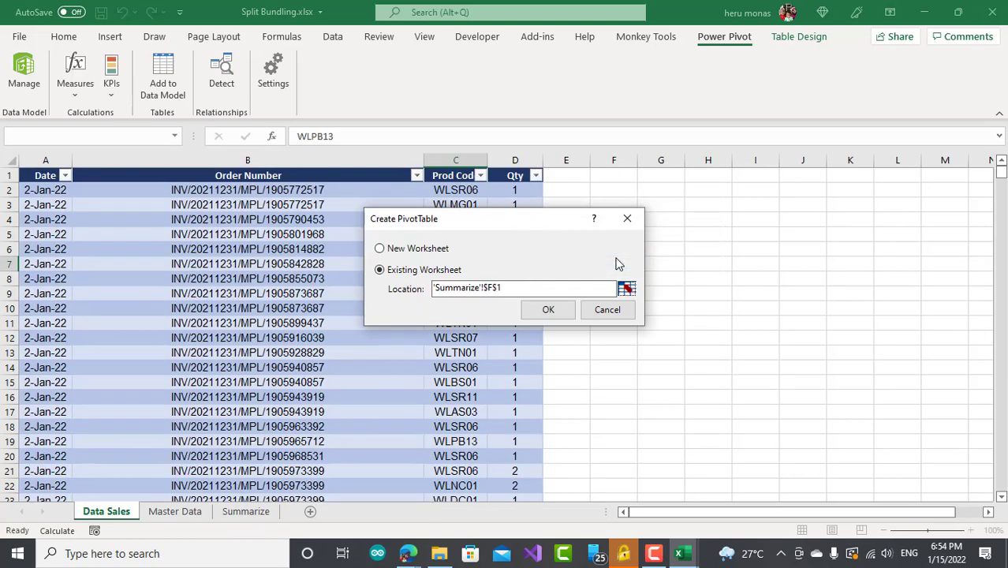
left_click(543, 309)
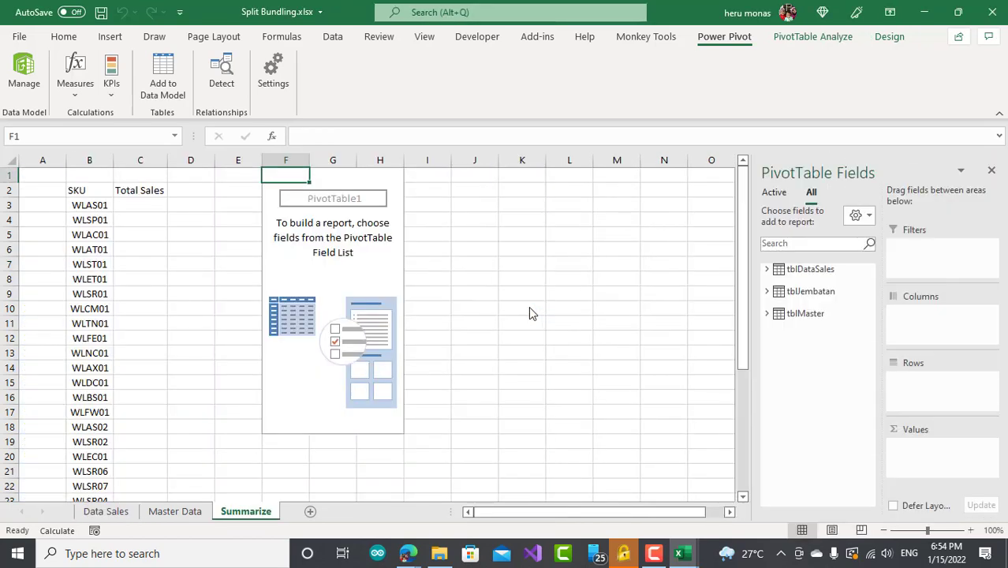
Add SKU BUNDLING from tblMaster as the PivotTable's rows and the PembelianBundling measure from tblDataSales as its values
left_click(769, 314)
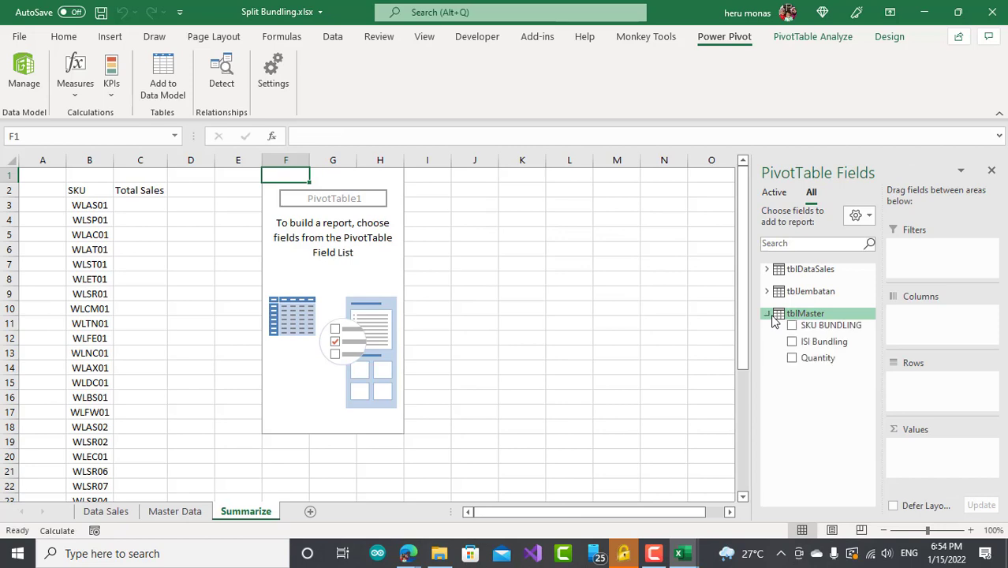
left_click(770, 271)
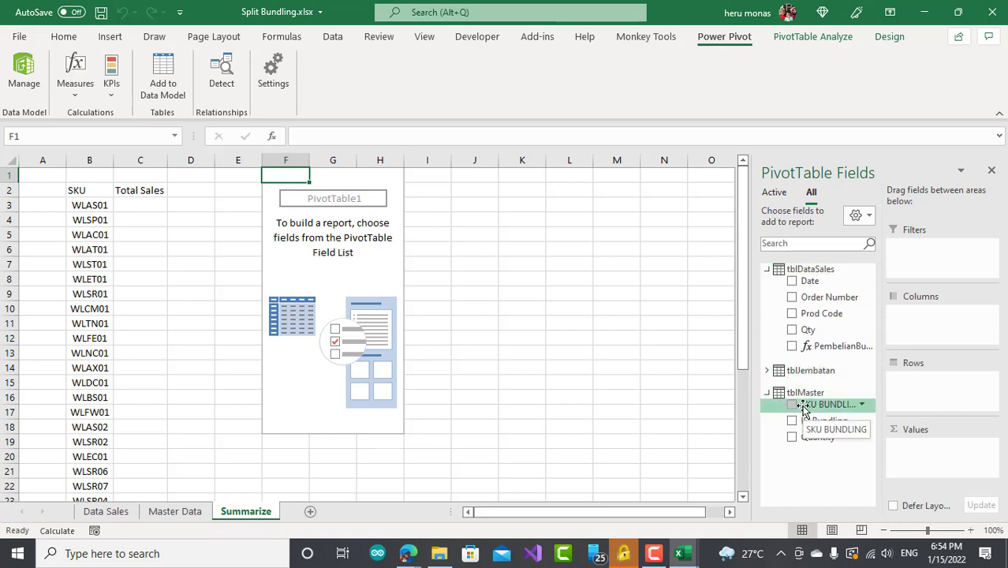
left_click_drag(804, 410, 923, 387)
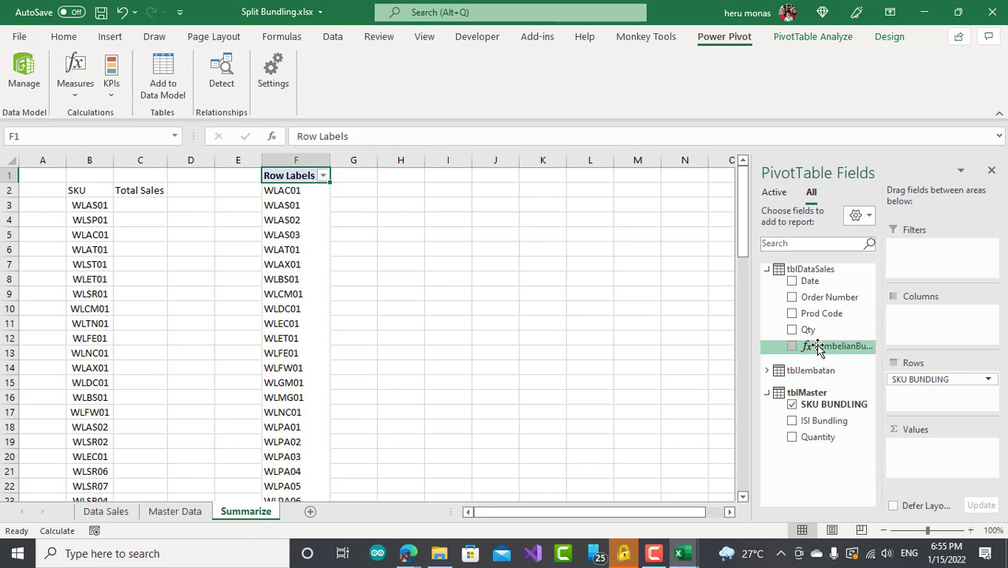
left_click_drag(819, 347, 944, 466)
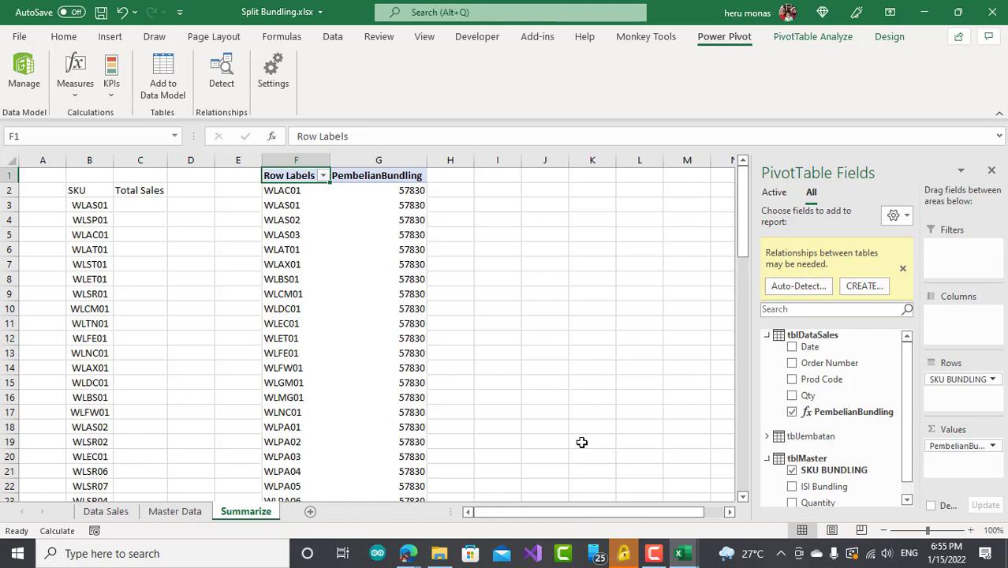
Switch to the Power Pivot window and examine the relationships between tblDataSales, tblJembatan and tblMaster in Diagram View
mouse_move(680, 557)
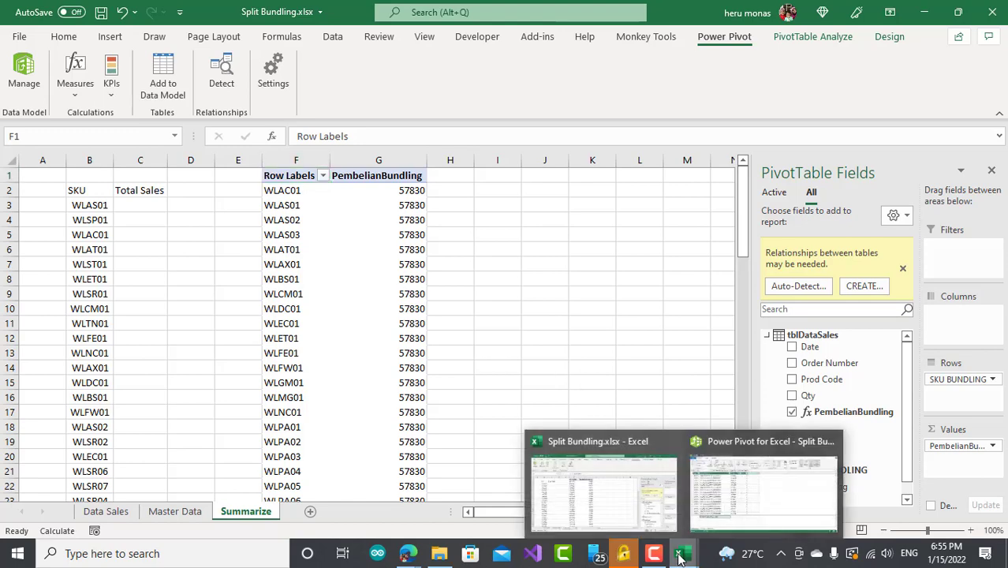
left_click(739, 494)
left_click(793, 75)
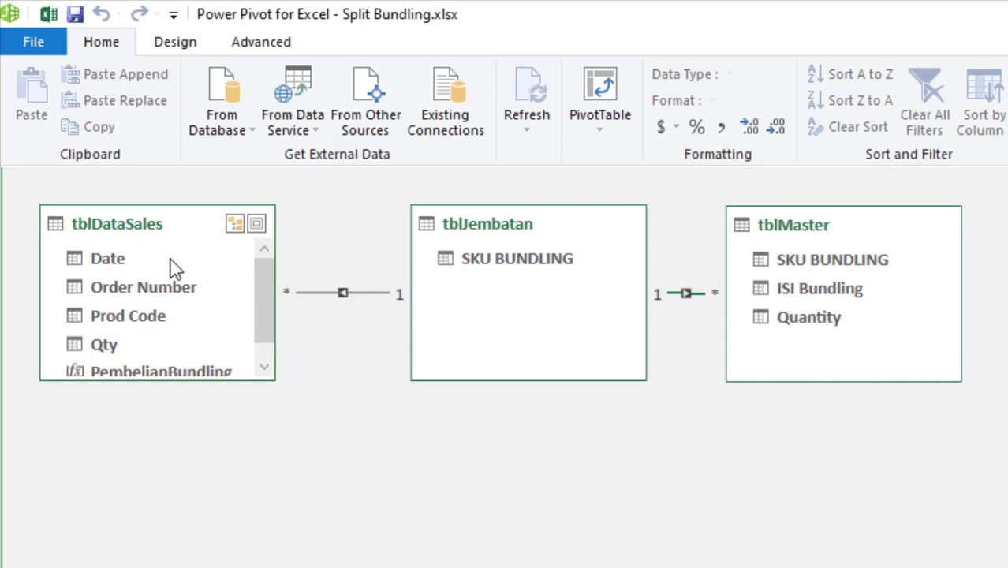
left_click_drag(261, 304, 260, 343)
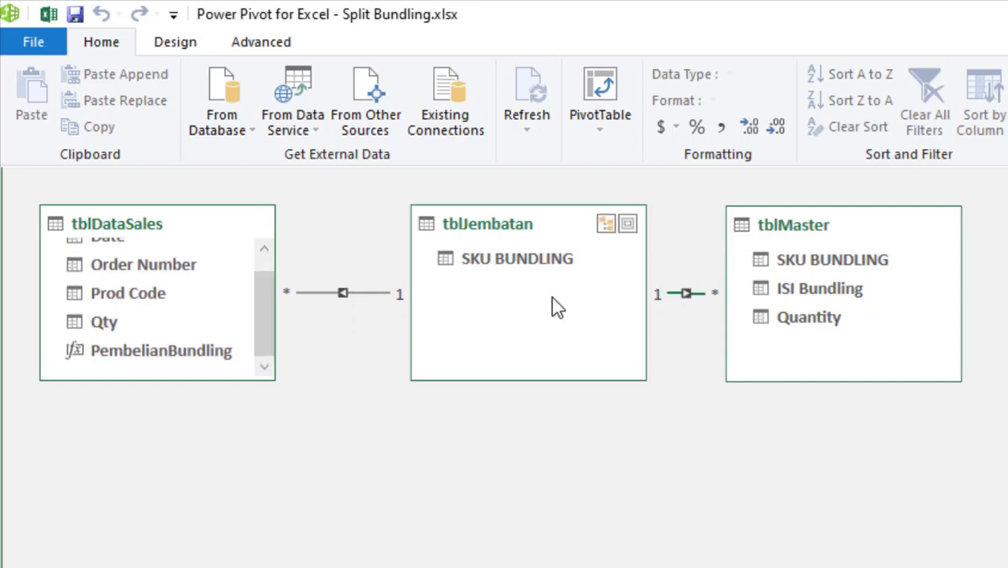
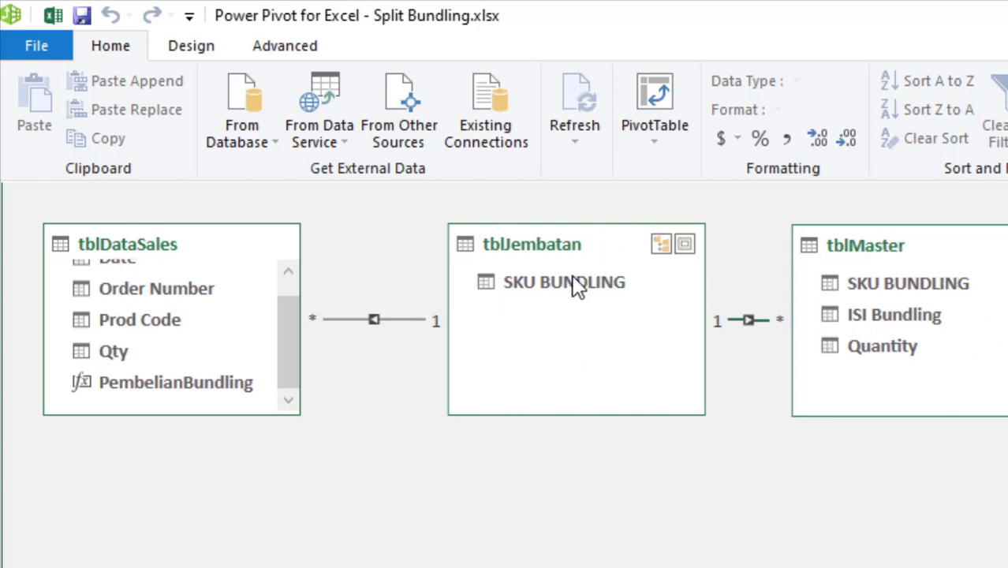
left_click(754, 323)
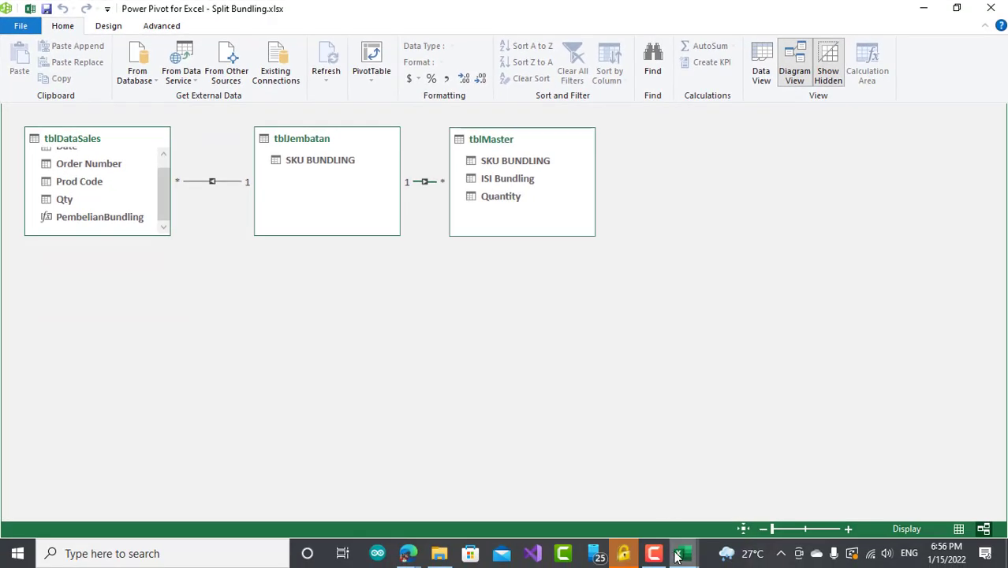
Return to the Summarize sheet in Excel and dismiss the PivotTable's table-relationship suggestion
left_click(678, 555)
left_click(627, 499)
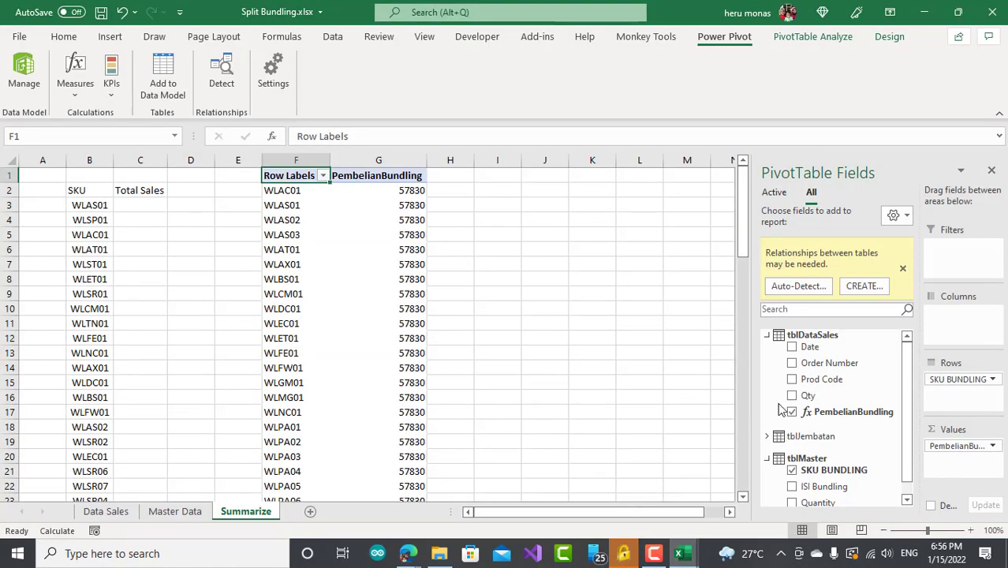
left_click(904, 269)
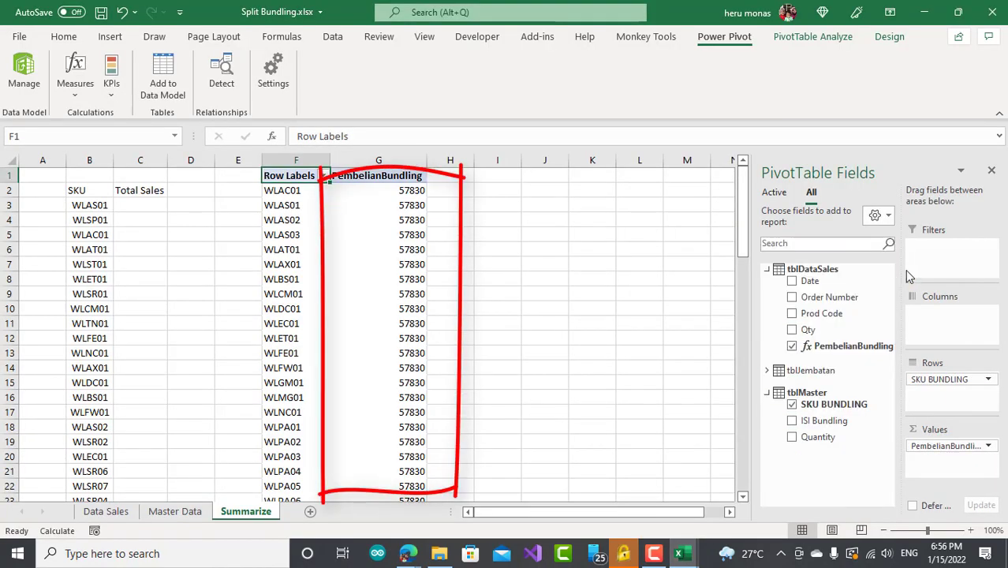
Recheck the tblJembatan to tblMaster relationship in Power Pivot and examine the SKU BUNDLING bridge table in column J of Master Data
left_click(680, 557)
left_click(706, 485)
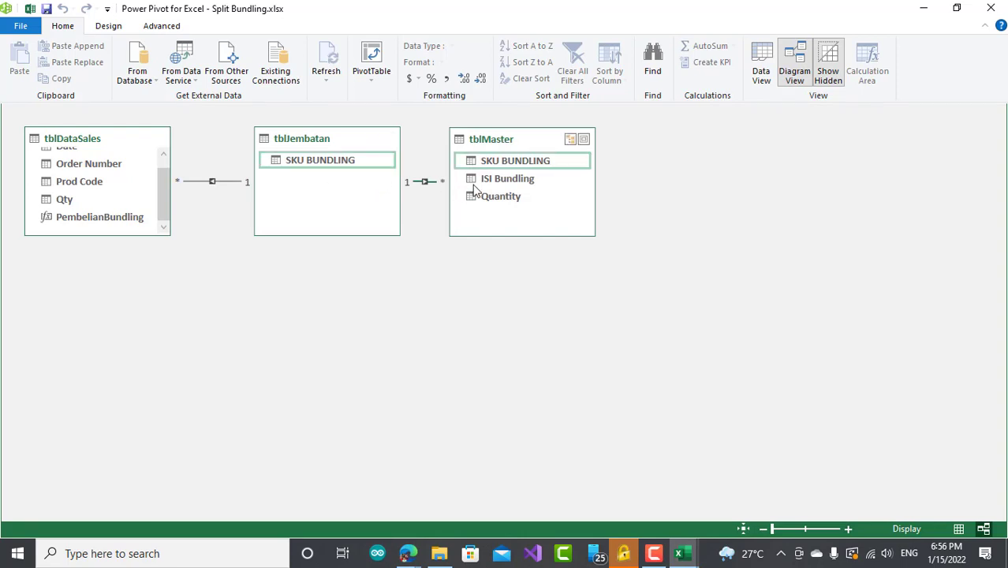
mouse_move(678, 553)
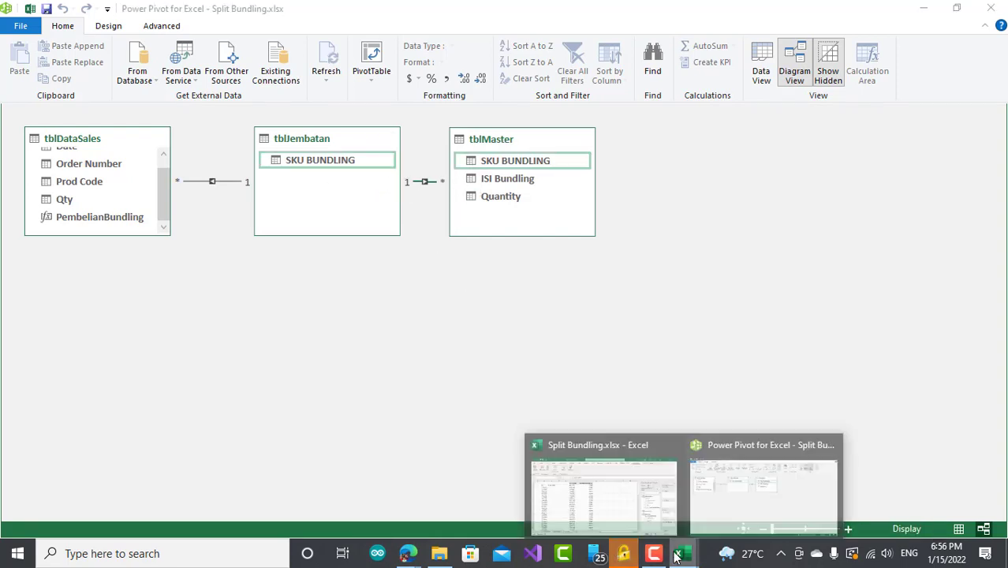
left_click(621, 505)
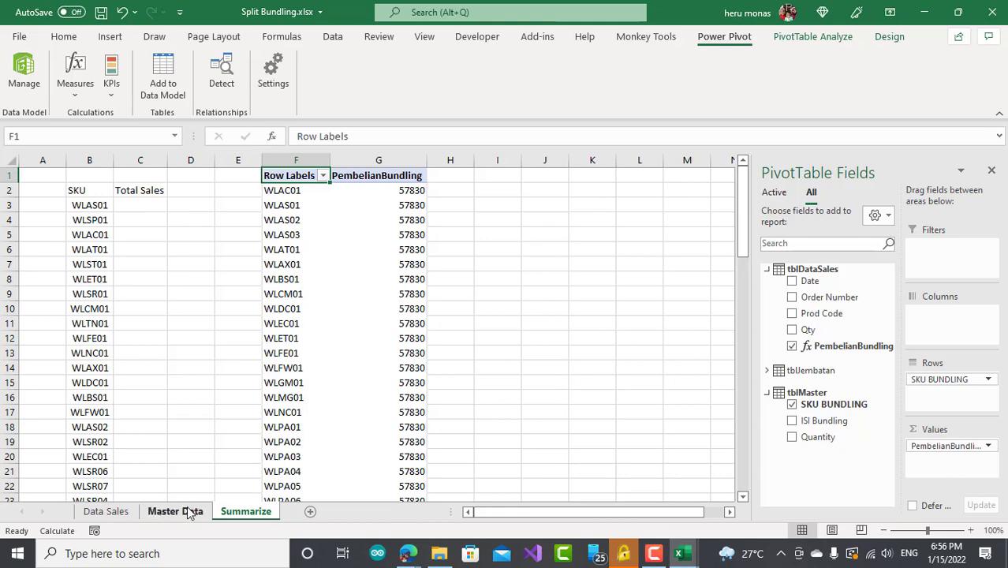
left_click(188, 512)
left_click(605, 249)
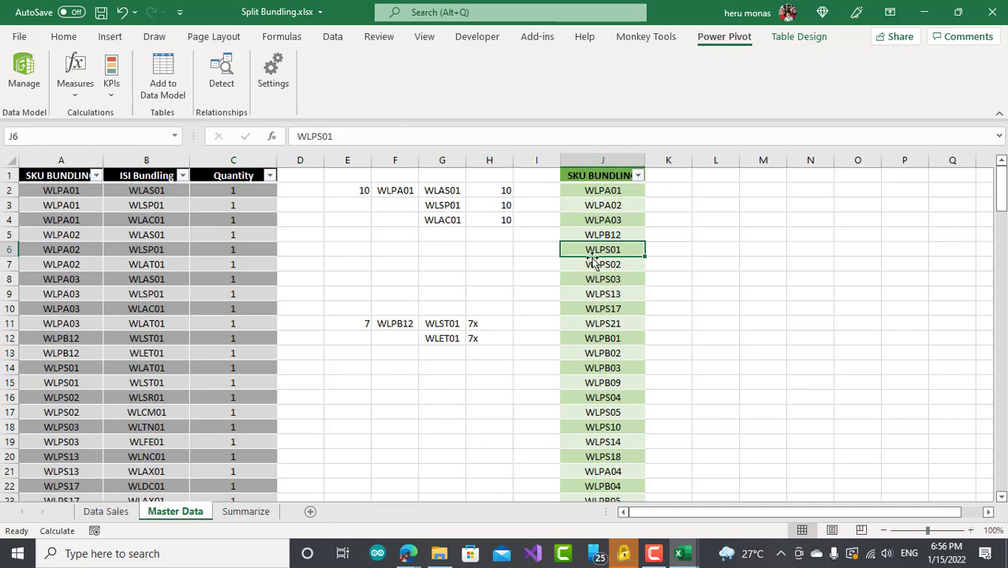
left_click(680, 546)
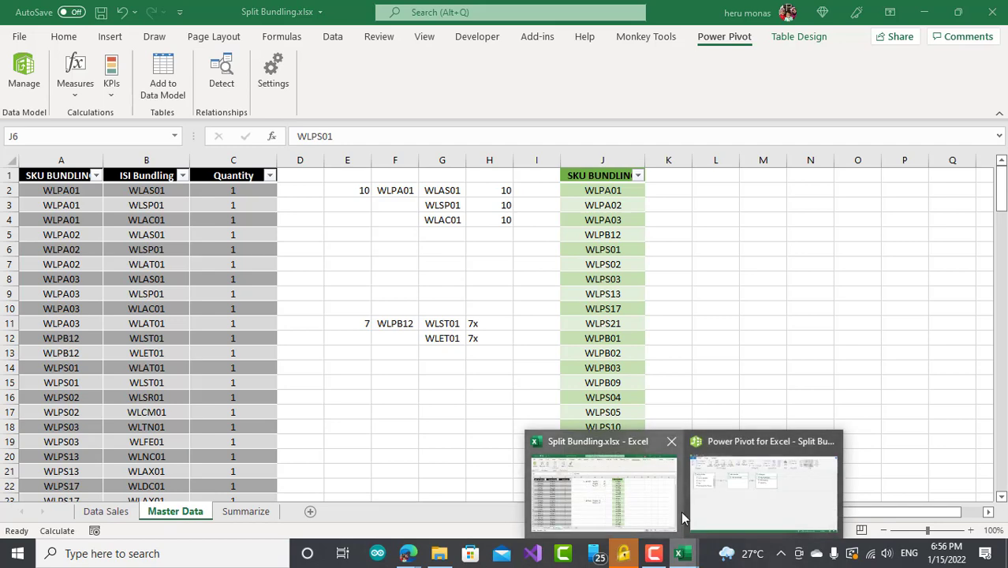
left_click(651, 510)
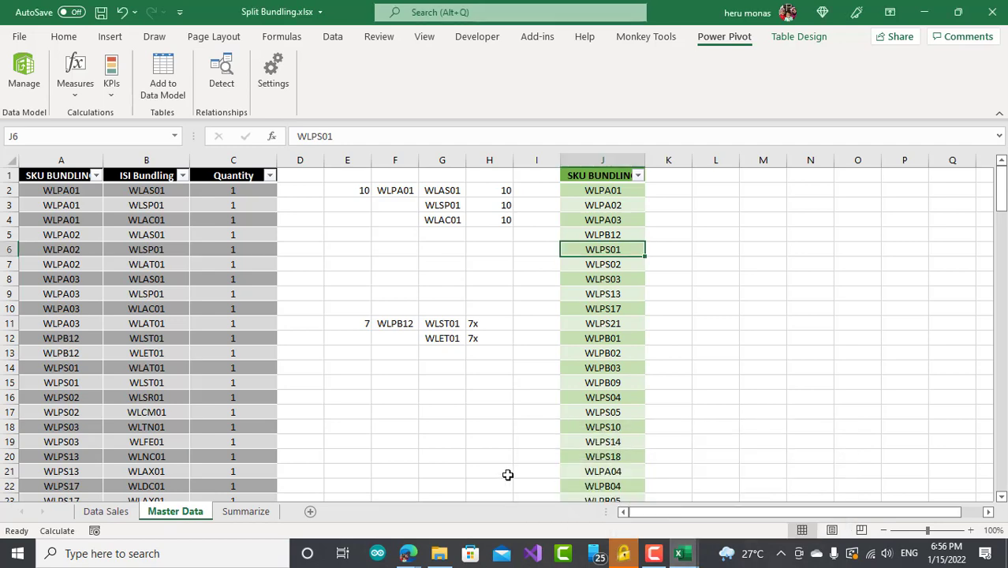
Replace the row field of the Summarize PivotTable with SKU BUNDLING from tblJembatan
left_click(254, 512)
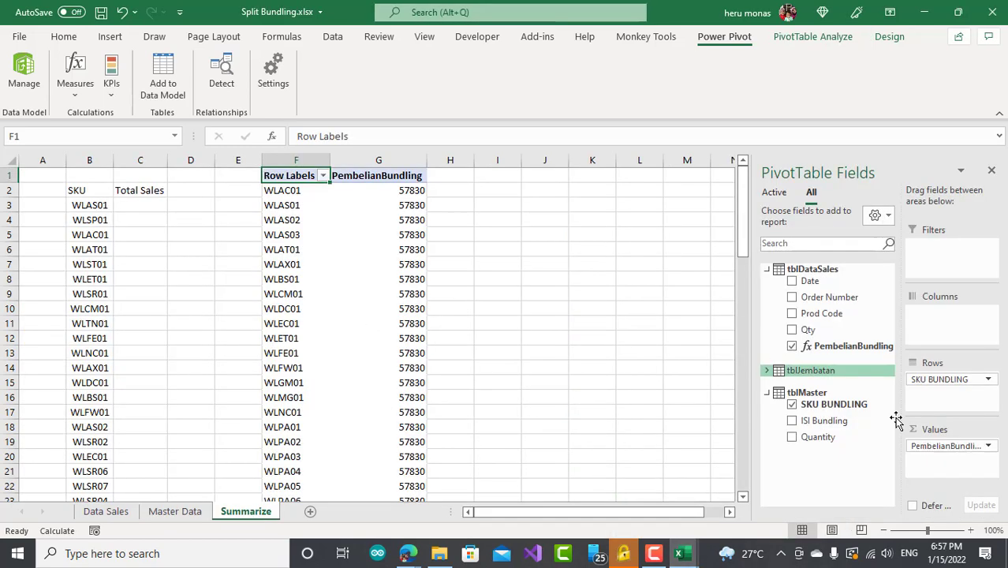
left_click_drag(939, 382, 732, 367)
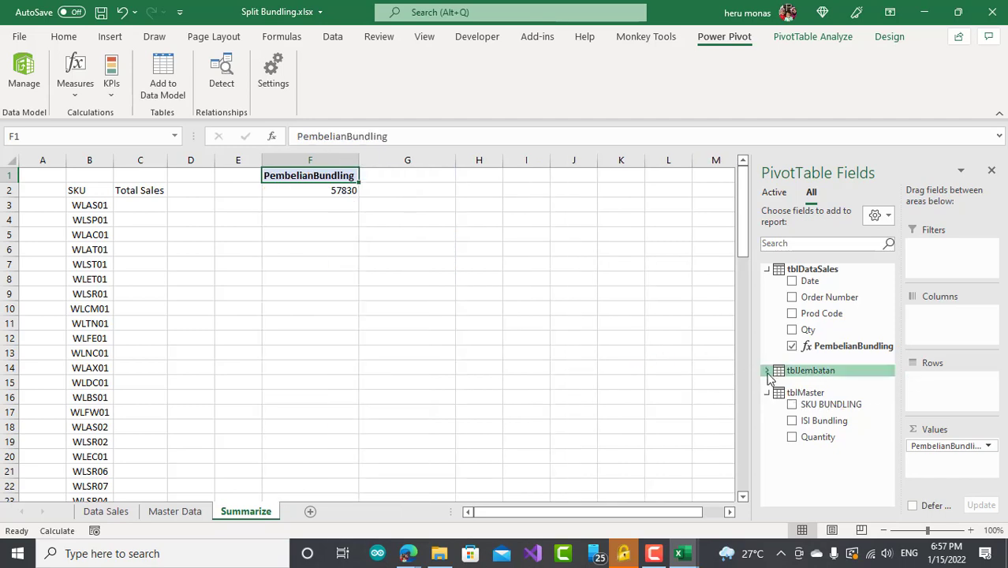
left_click(767, 371)
left_click_drag(806, 382, 965, 406)
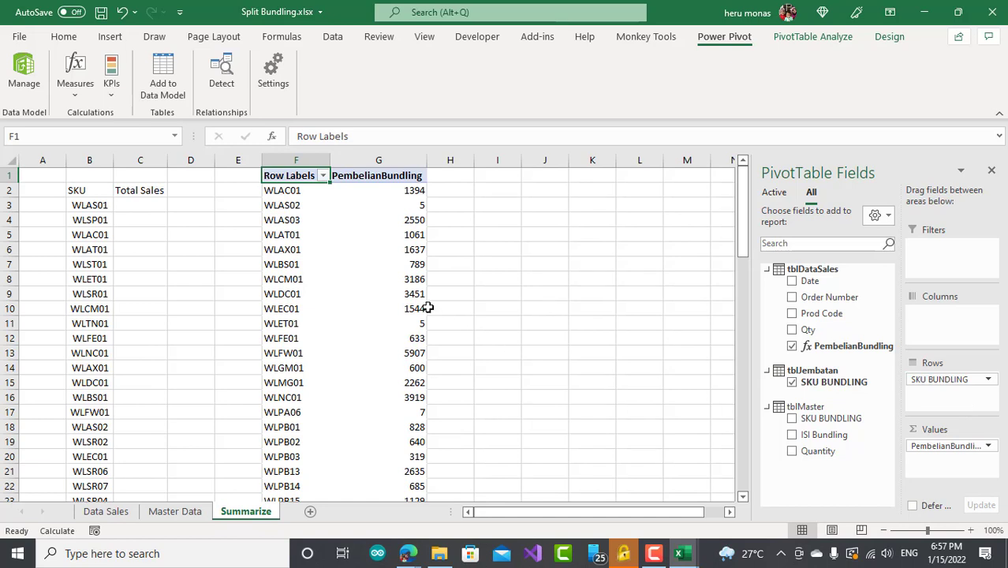
Examine the PivotTable's row labels and PembelianBundling counts, starting with the WLAC01 row
left_click(300, 191)
left_click(402, 190)
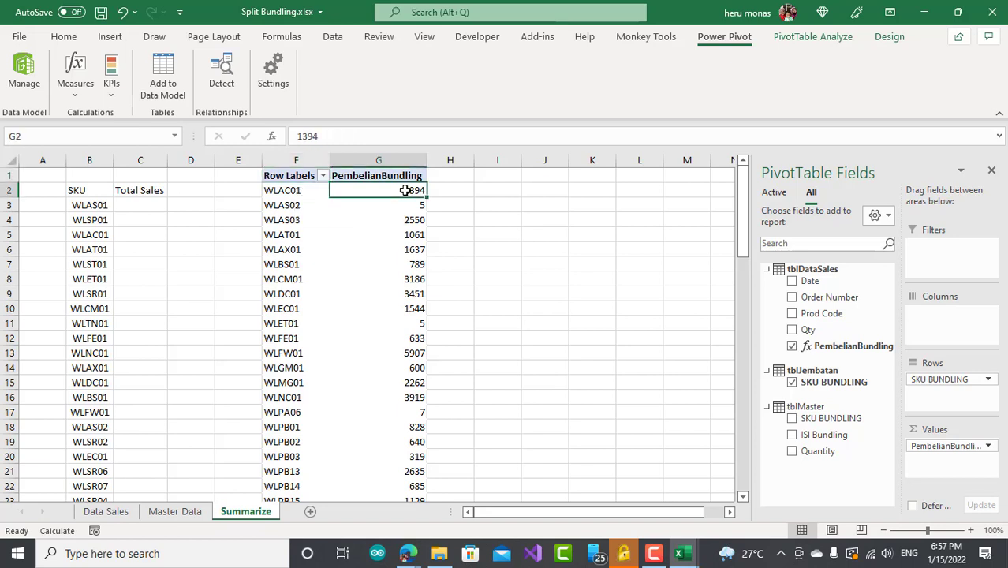
left_click(299, 175)
left_click(365, 178)
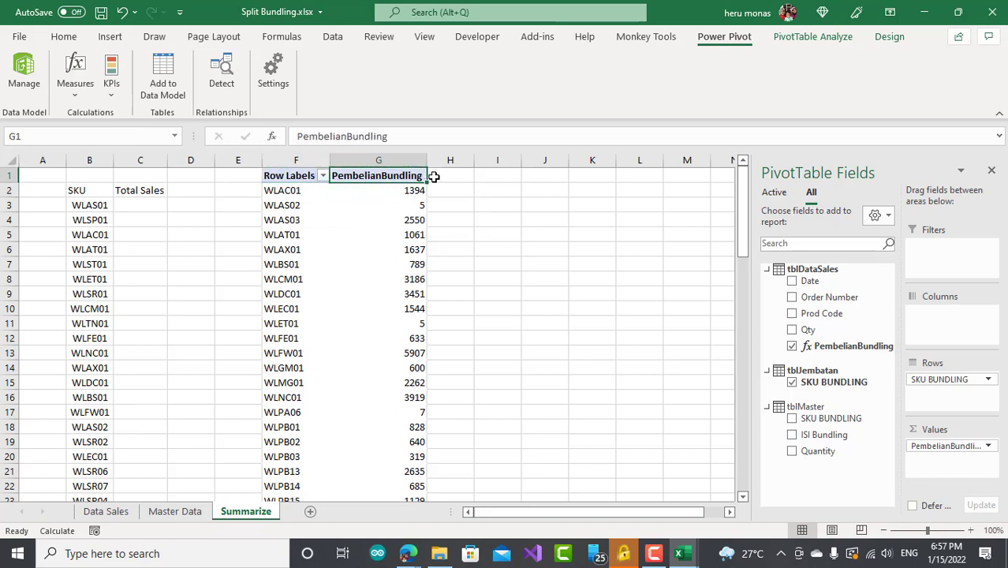
left_click(434, 177)
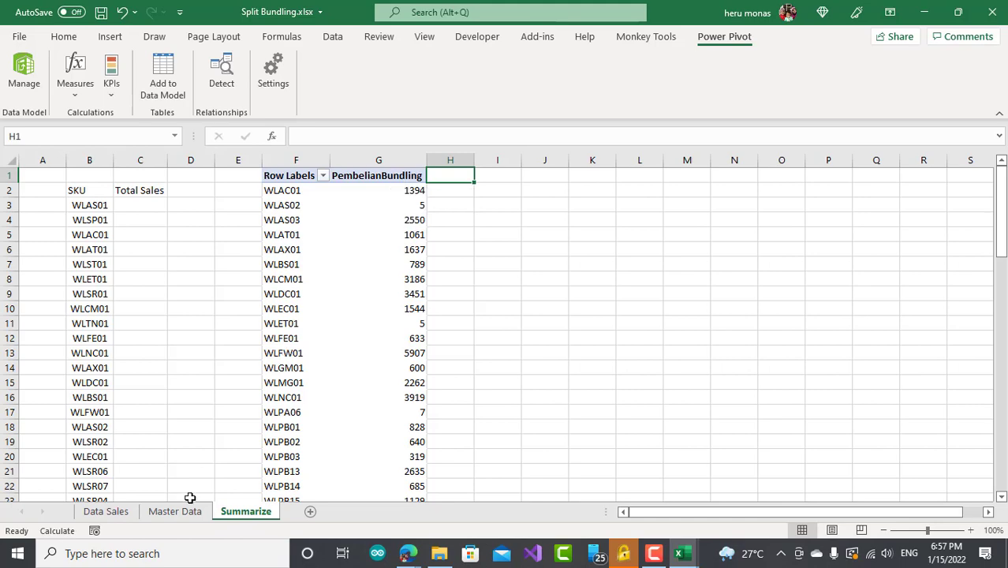
Review the WLPA01 splitting example in E2:H4 of Master Data against the ISI Bundling components in column B
left_click(177, 518)
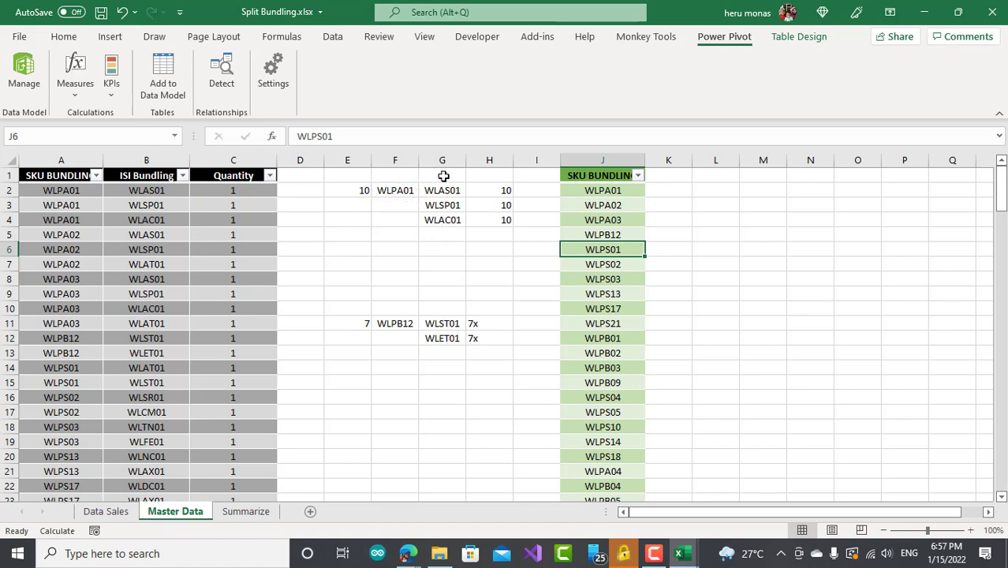
left_click_drag(443, 190, 443, 223)
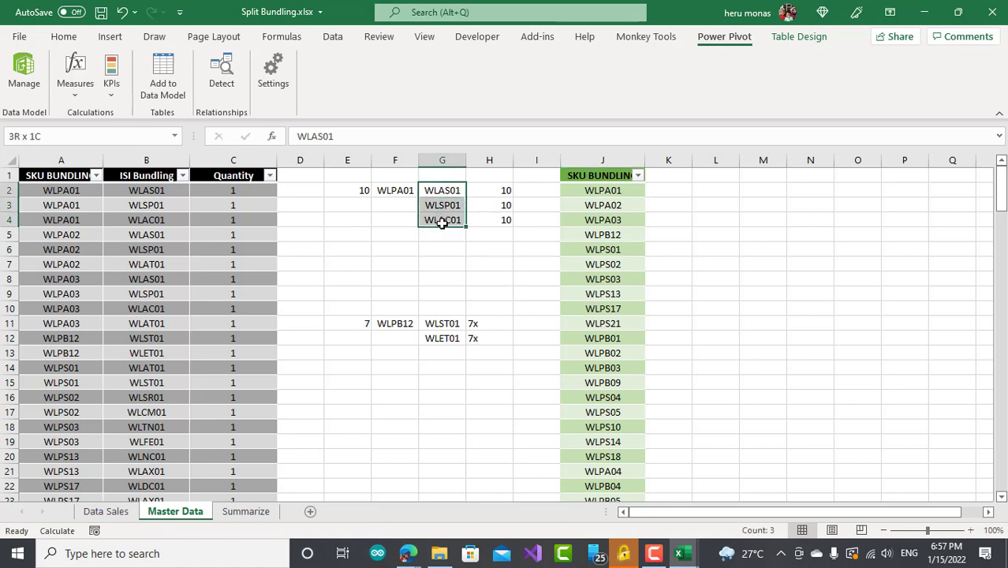
left_click(365, 192)
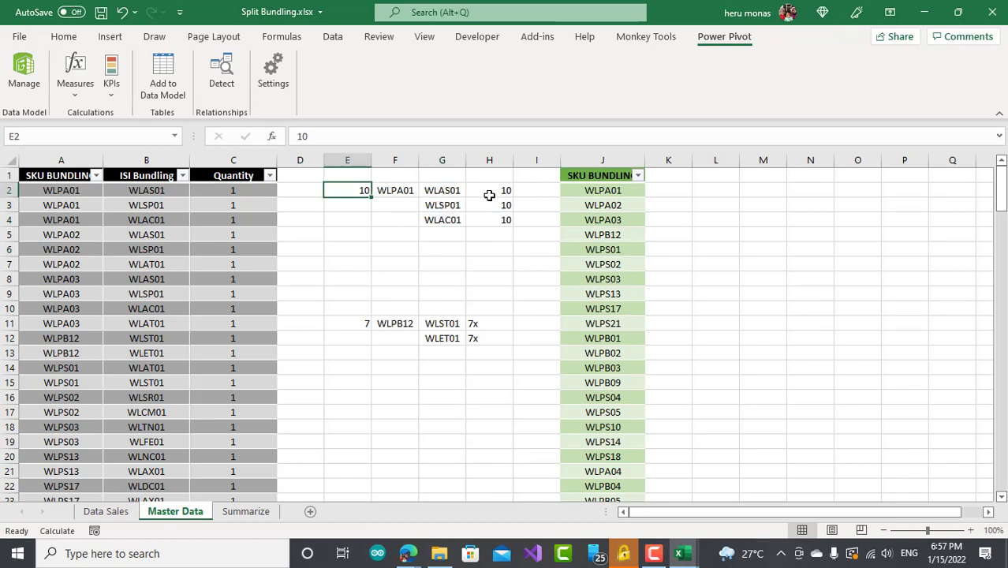
left_click_drag(489, 195, 486, 221)
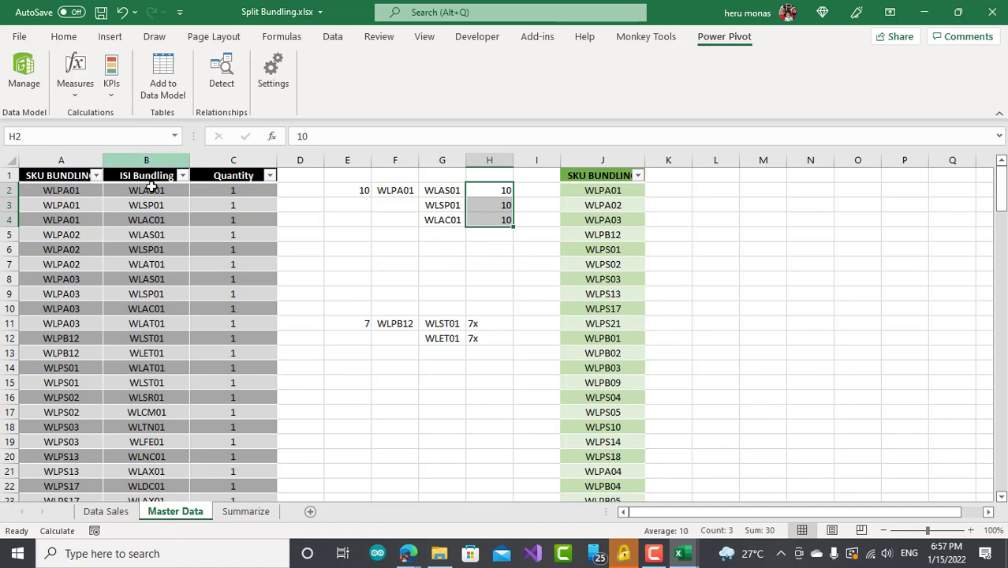
left_click_drag(148, 189, 146, 294)
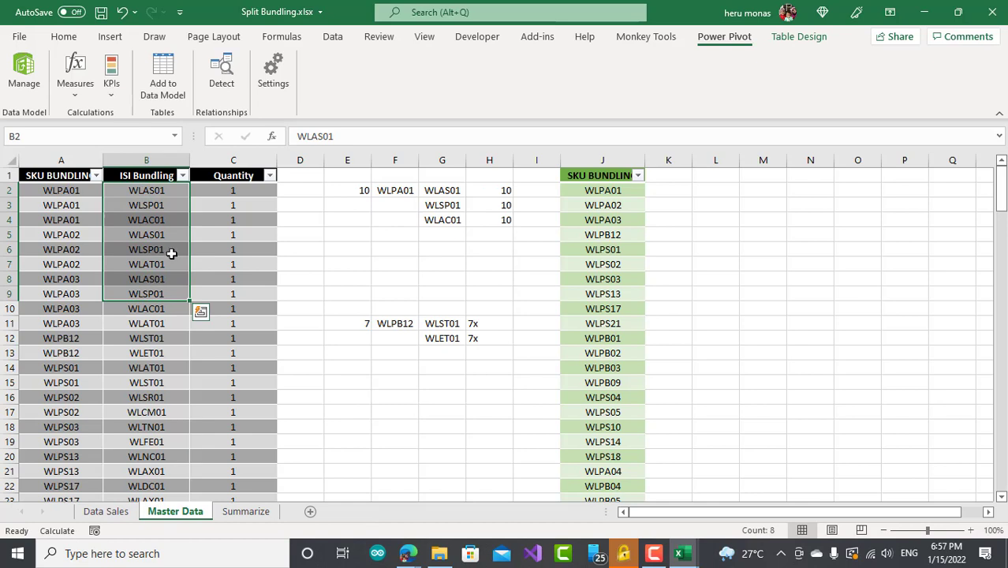
left_click(361, 190)
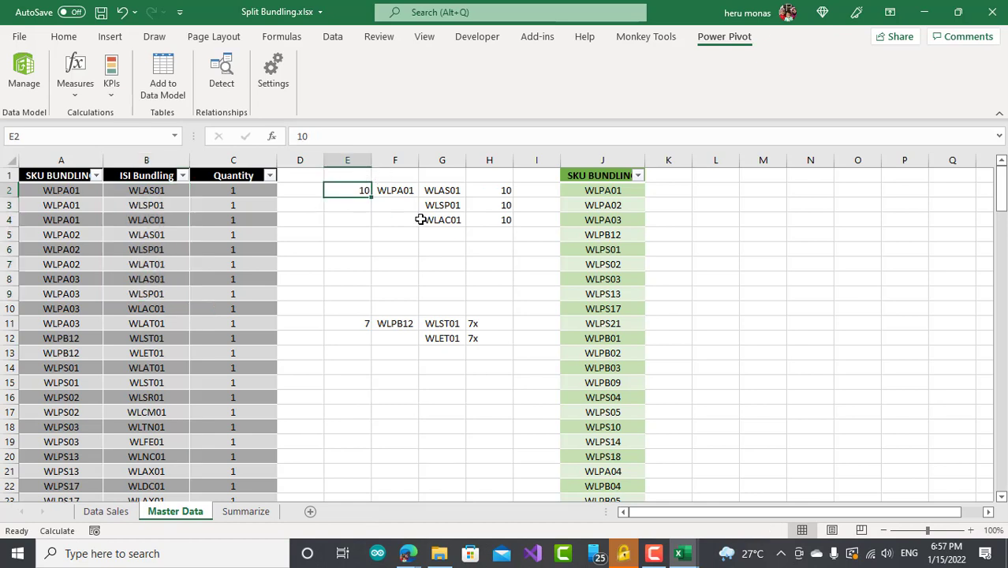
In the Power Pivot window's tblDataSales data view, create measure CountIsiBundling:=COUNT(tblMaster[ISI Bundling]) and widen the Order Number column
left_click_drag(359, 191, 410, 191)
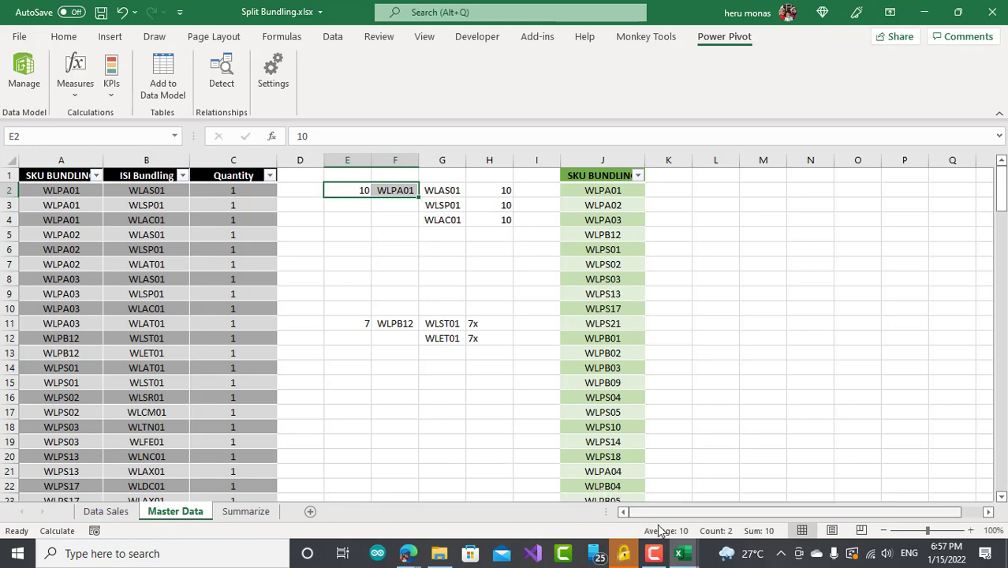
mouse_move(684, 557)
left_click(727, 496)
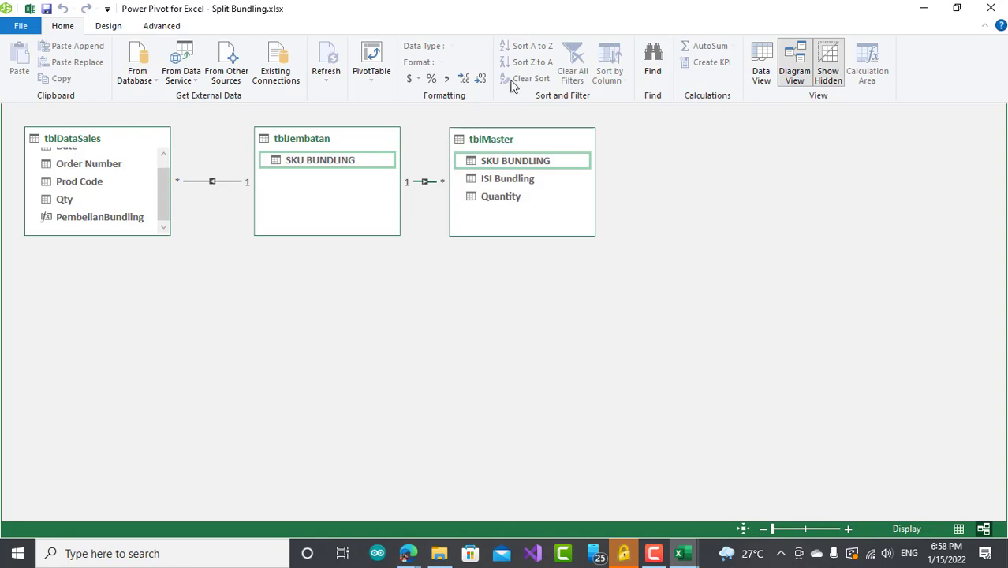
left_click(761, 63)
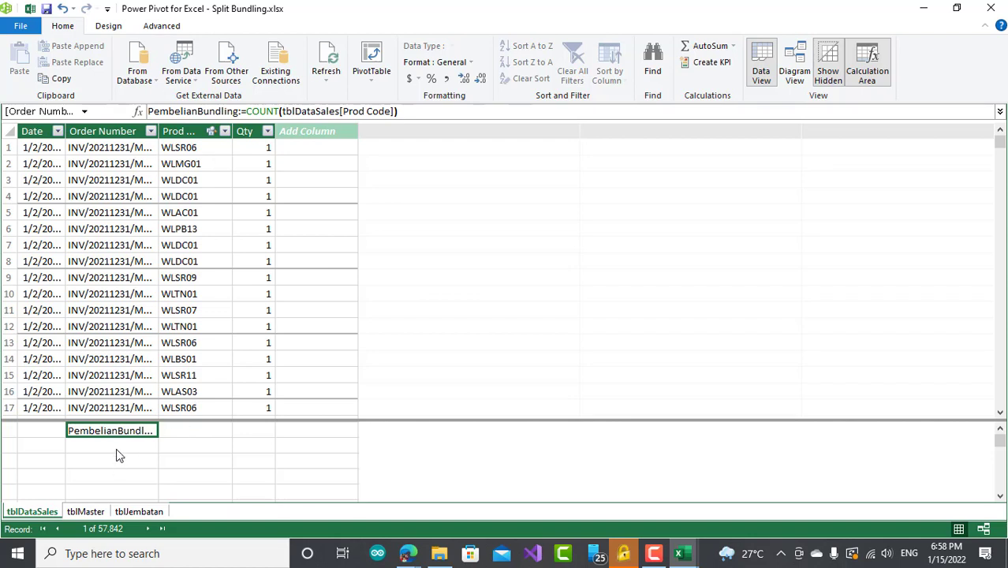
left_click(116, 451)
left_click(224, 114)
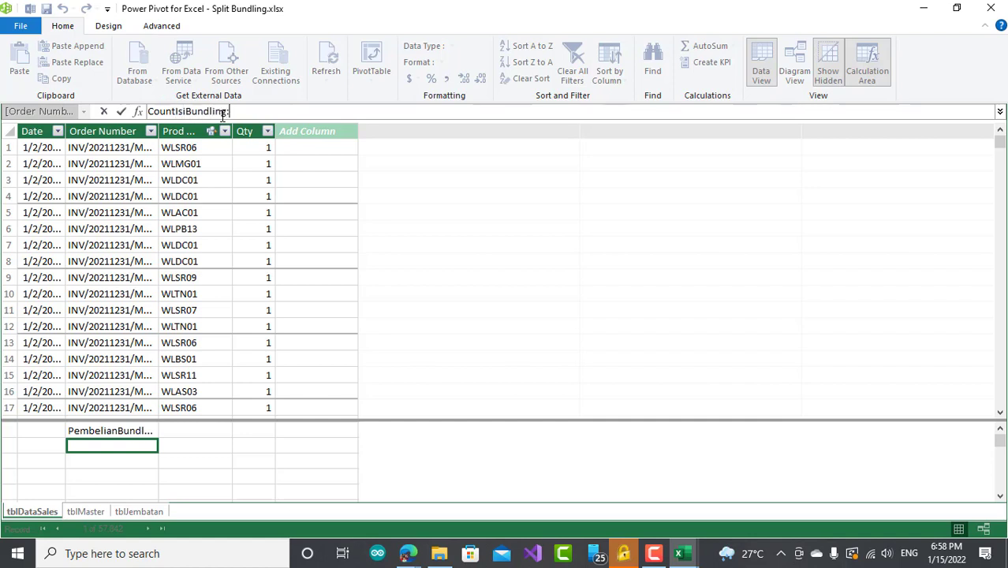
type(":=COUNT(")
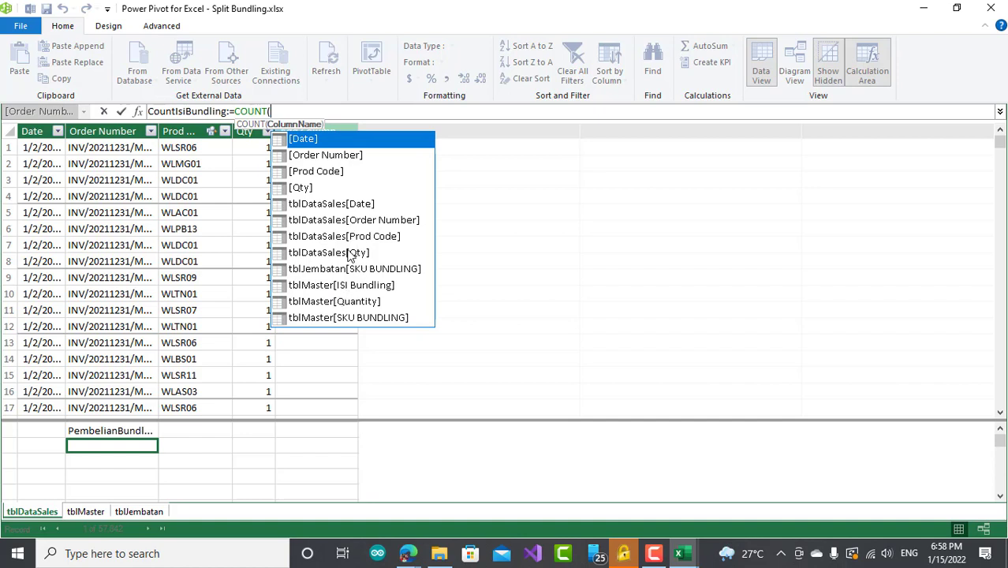
double_click(341, 286)
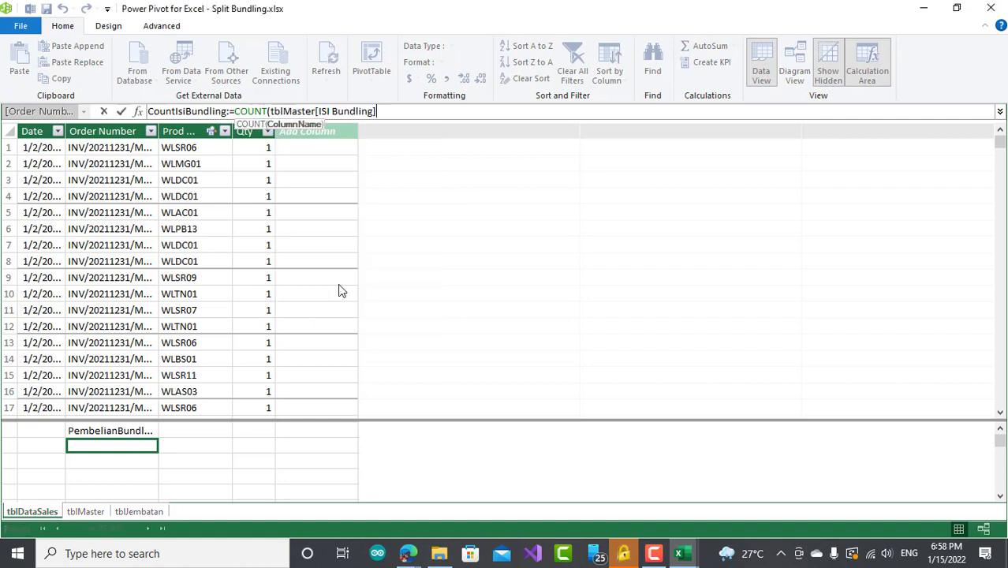
type(")")
key("Return")
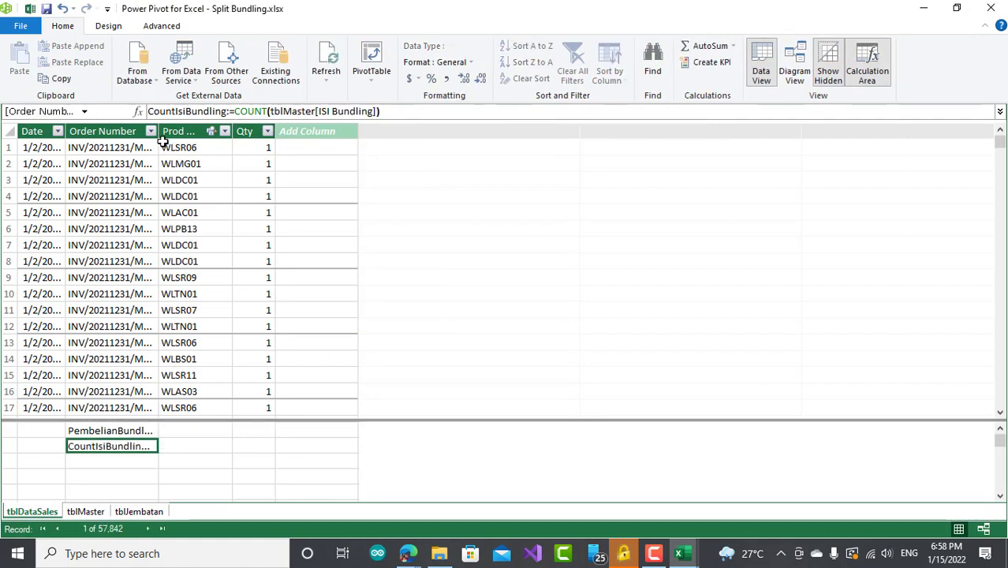
left_click_drag(158, 131, 244, 131)
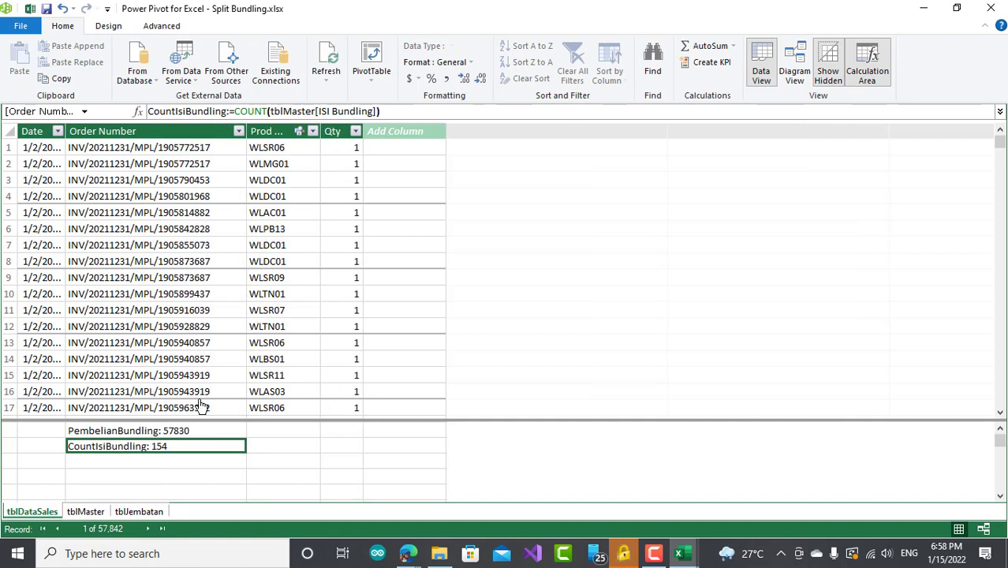
Create the measure SumCount :=[PembelianBundling] *[CountIsiBundling] in the calculation area of tblDataSales, two rows below CountIsiBundling
left_click(112, 476)
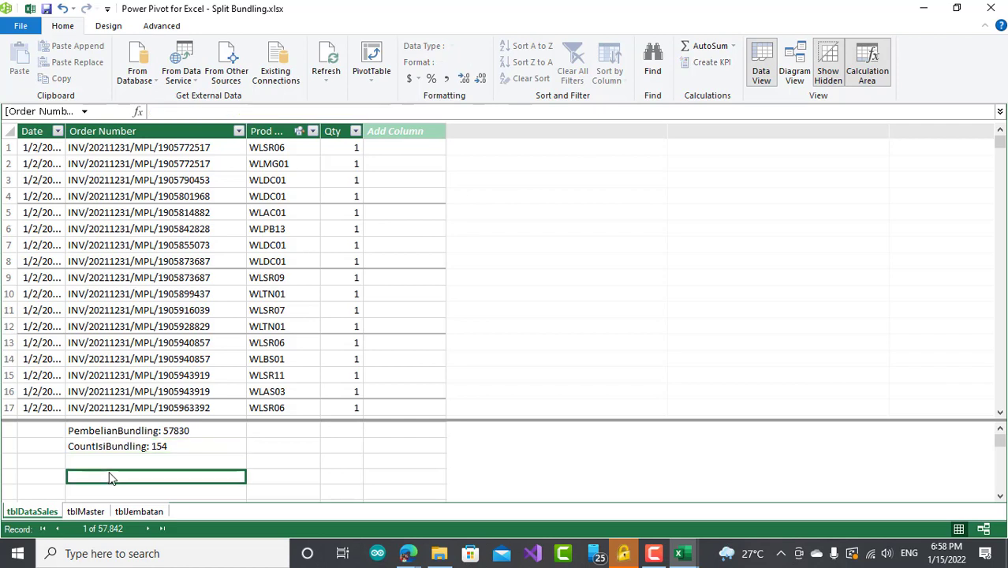
left_click(193, 114)
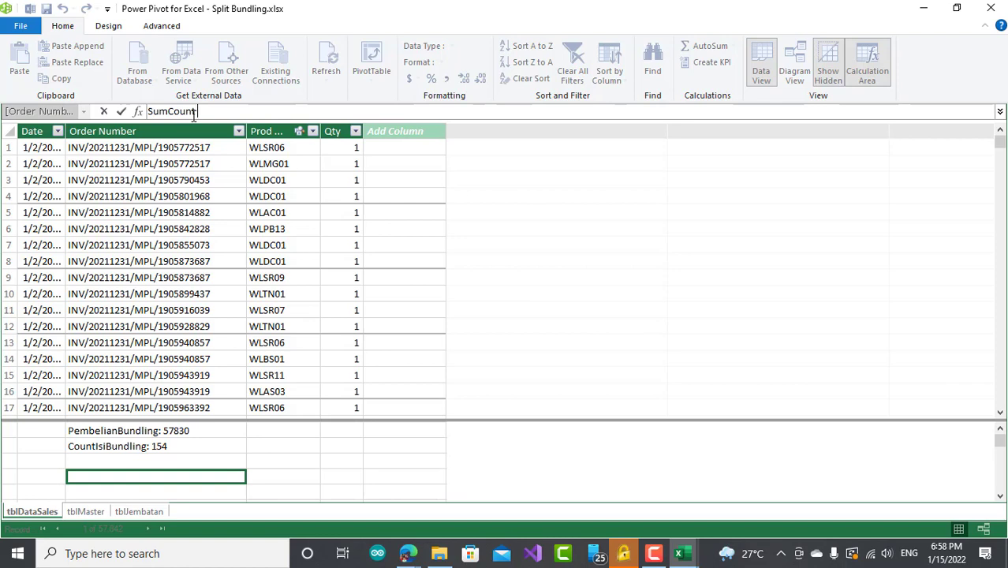
type("SumCount :=")
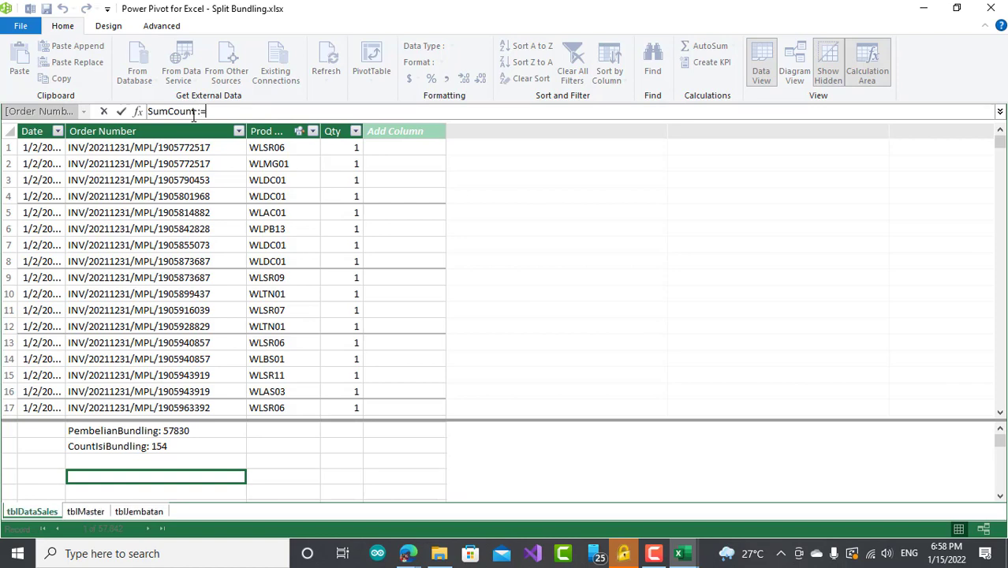
type("pe")
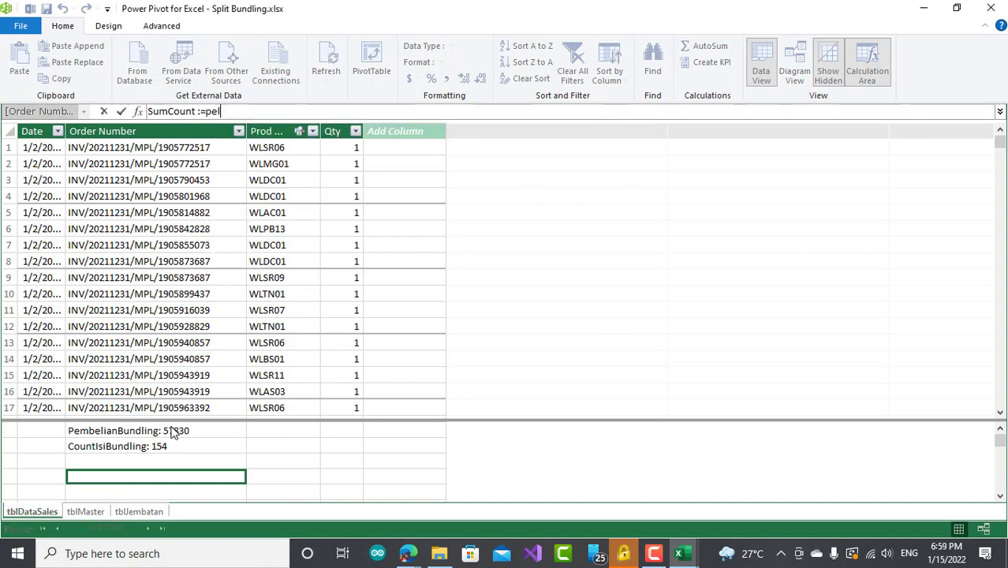
type("mb")
key("Tab")
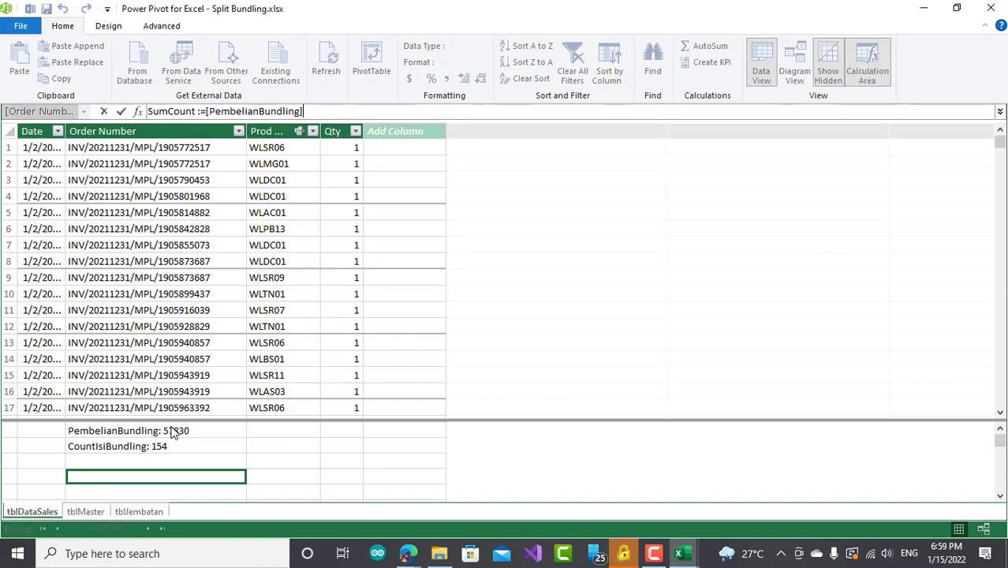
type("*")
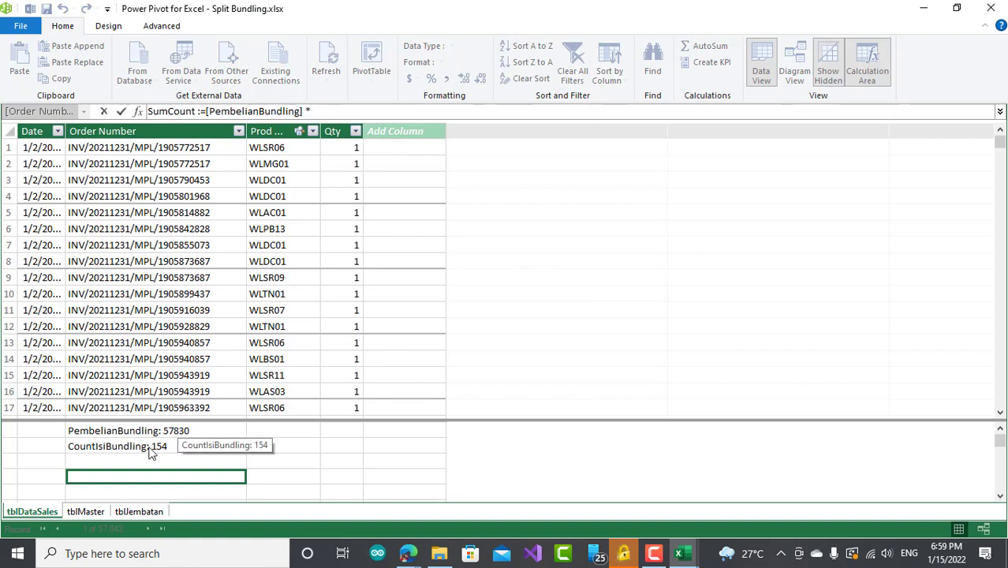
type("cou")
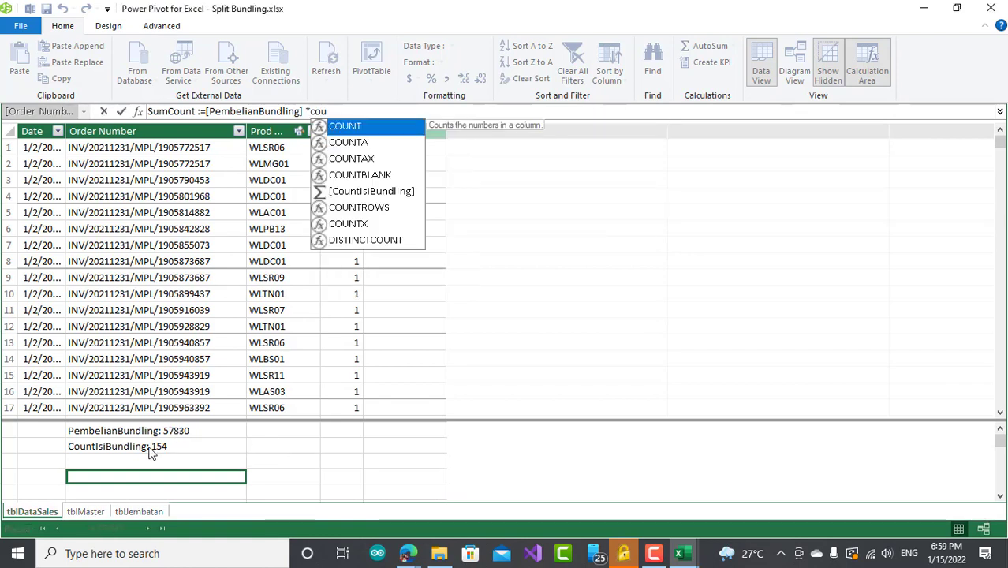
key("Down")
key("Down")
key("Down")
key("Down")
key("Tab")
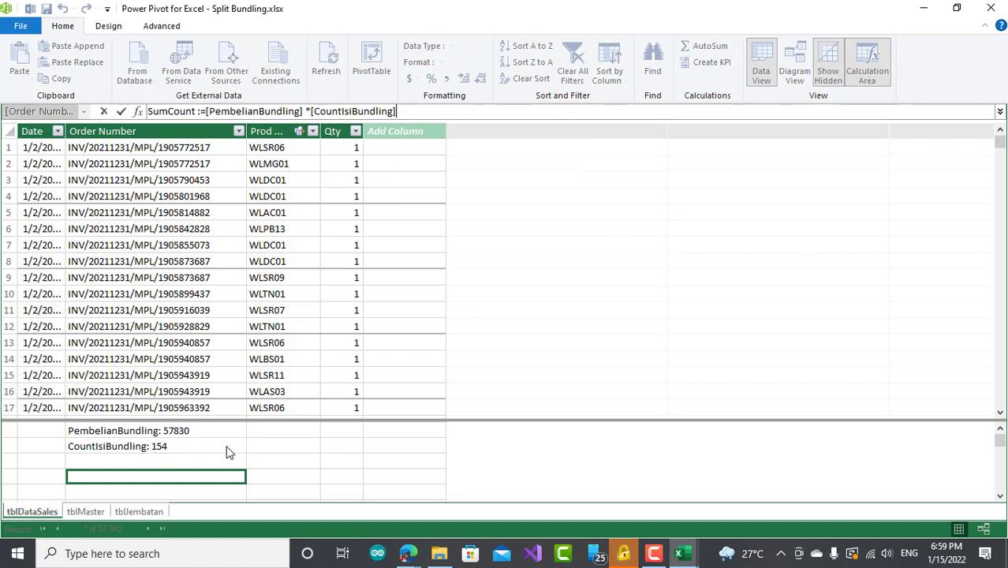
key("Return")
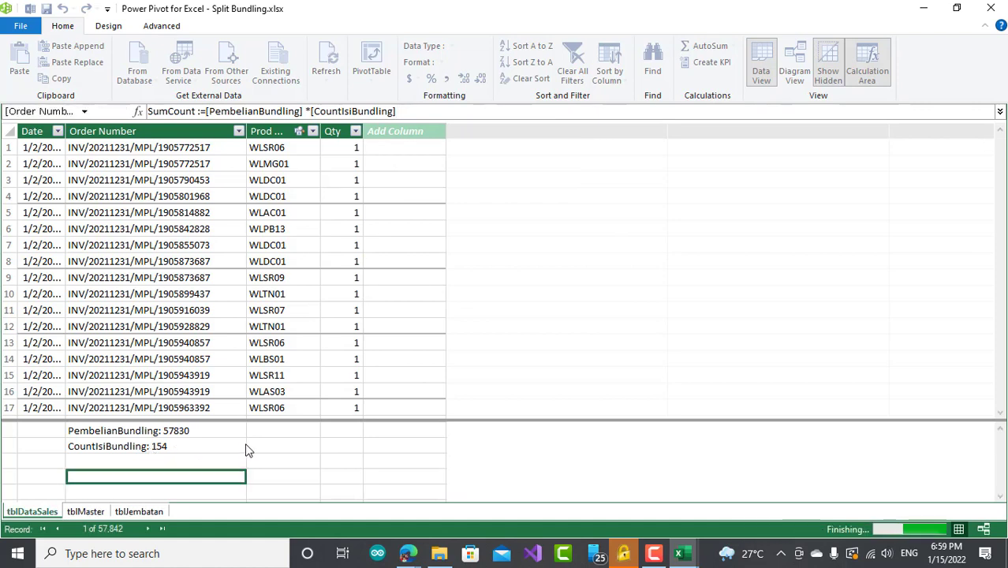
left_click(190, 464)
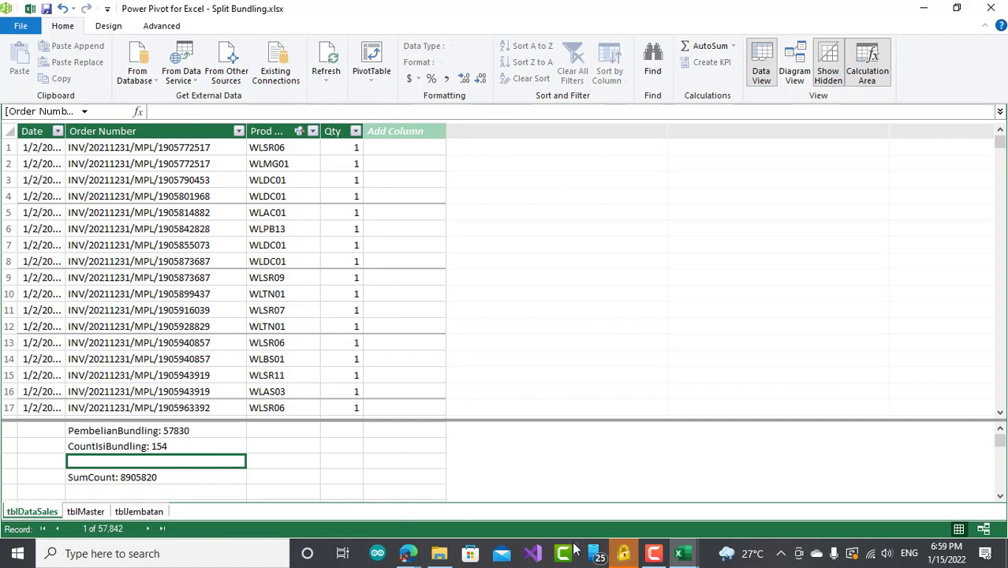
Switch to the Excel workbook and add CountIsiBundling to the values of the PivotTable on Summarize
mouse_move(684, 554)
left_click(621, 504)
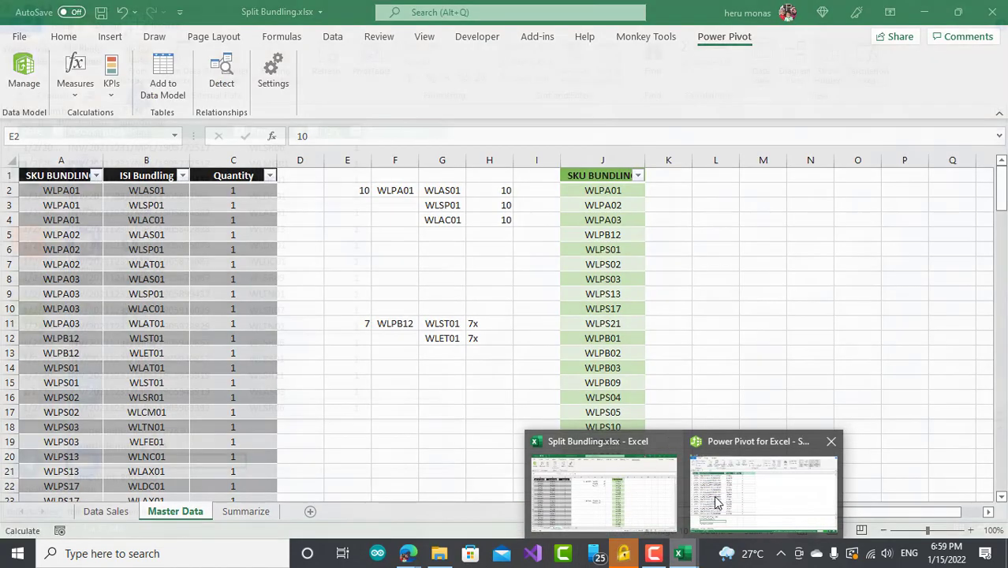
left_click(251, 512)
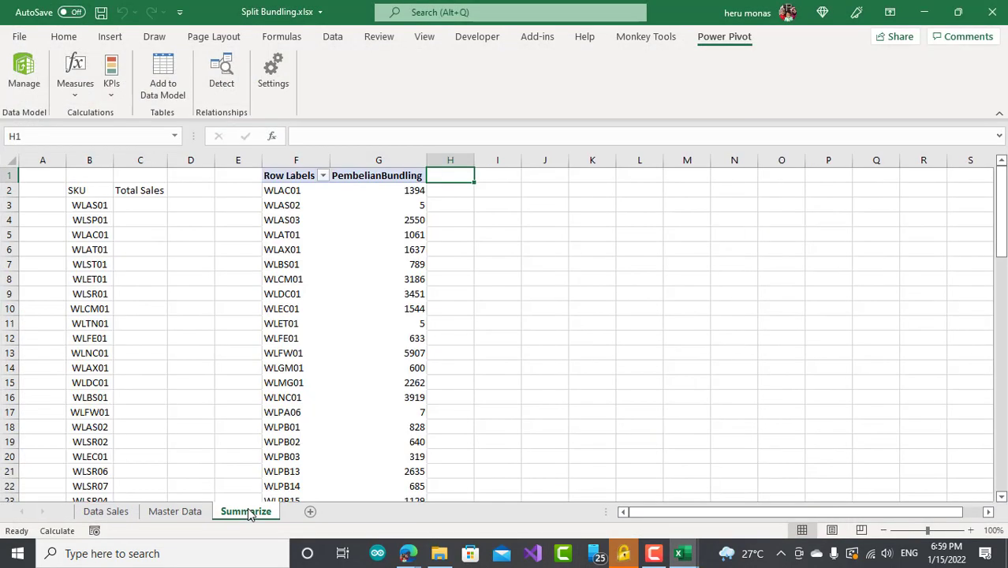
left_click(404, 187)
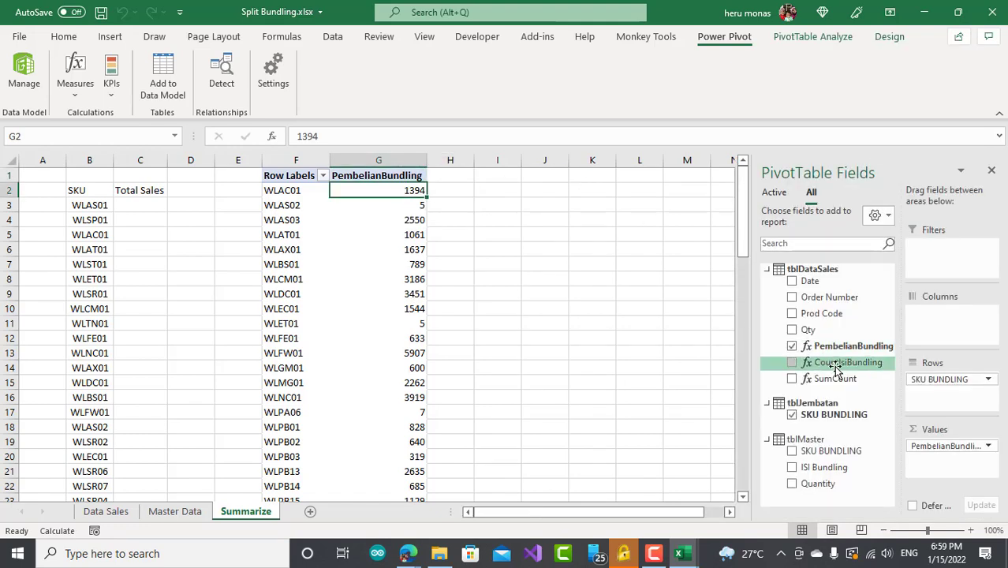
left_click_drag(836, 370, 946, 464)
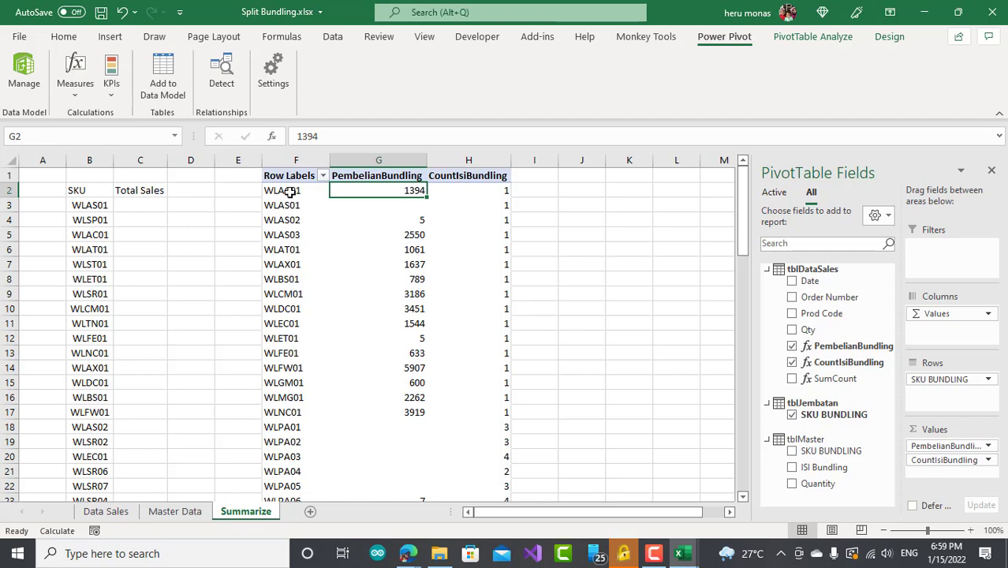
Check the WLPA01 rows and their ISI Bundling components in A2:B4 of Master Data
left_click(198, 512)
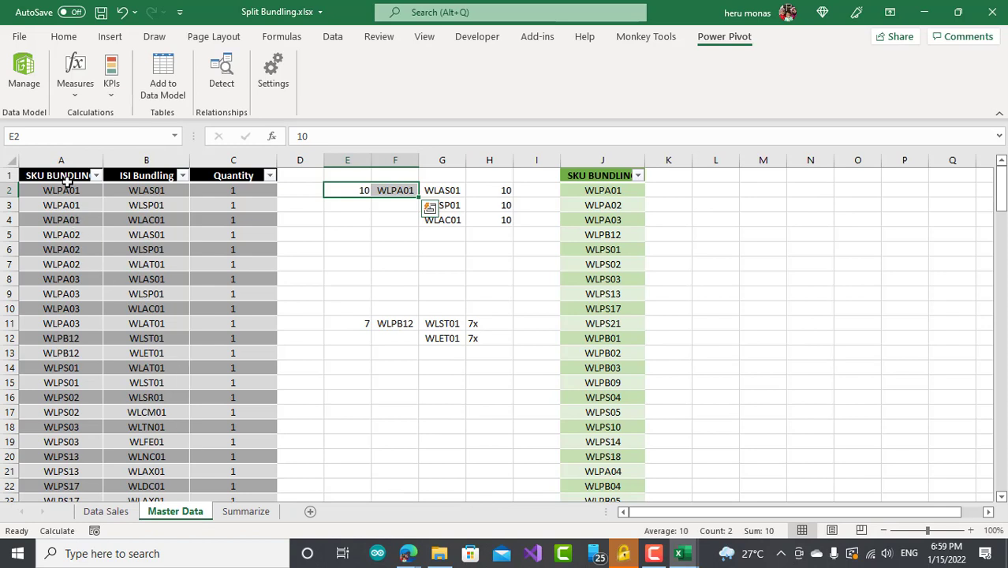
left_click_drag(66, 191, 84, 219)
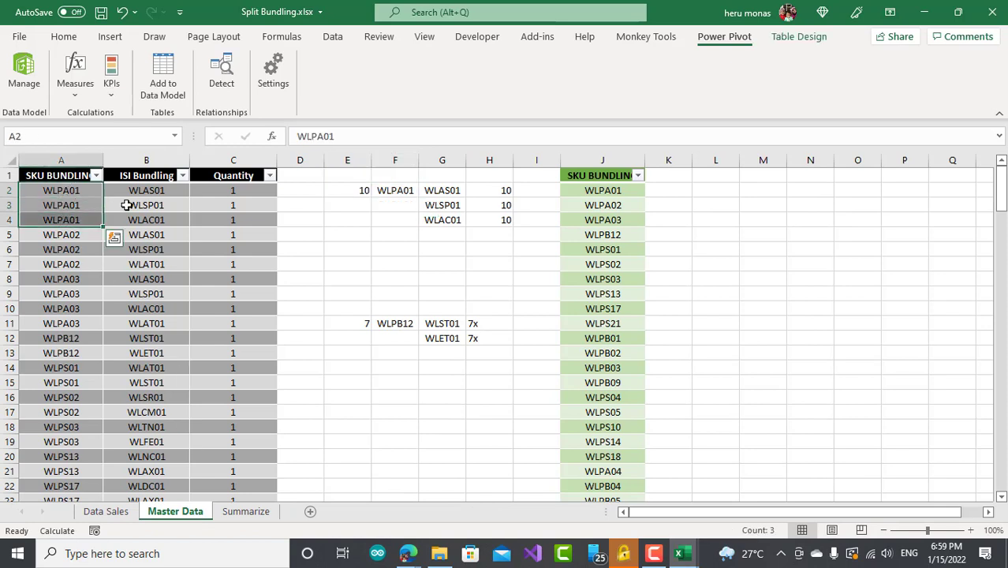
left_click_drag(145, 190, 137, 220)
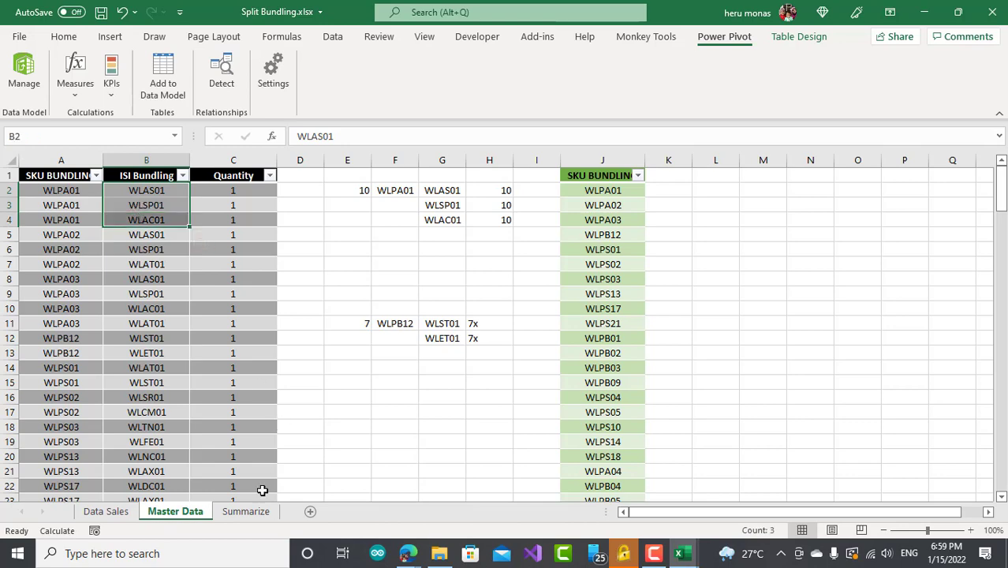
Replace PembelianBundling and CountIsiBundling in the Summarize PivotTable's values with SumCount, with SKU BUNDLING from tblJembatan as the row field
left_click(247, 512)
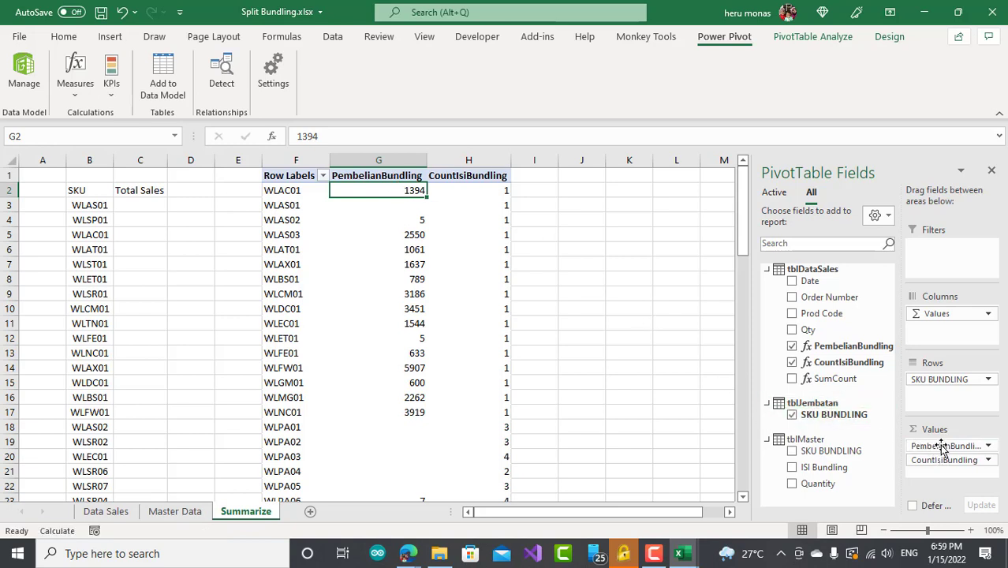
left_click_drag(943, 448, 699, 414)
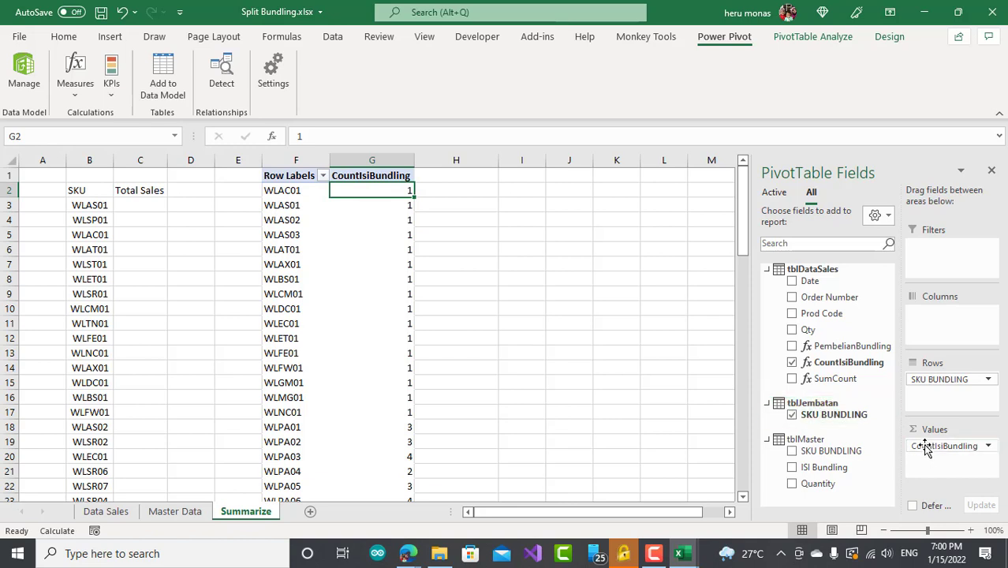
left_click_drag(926, 447, 673, 412)
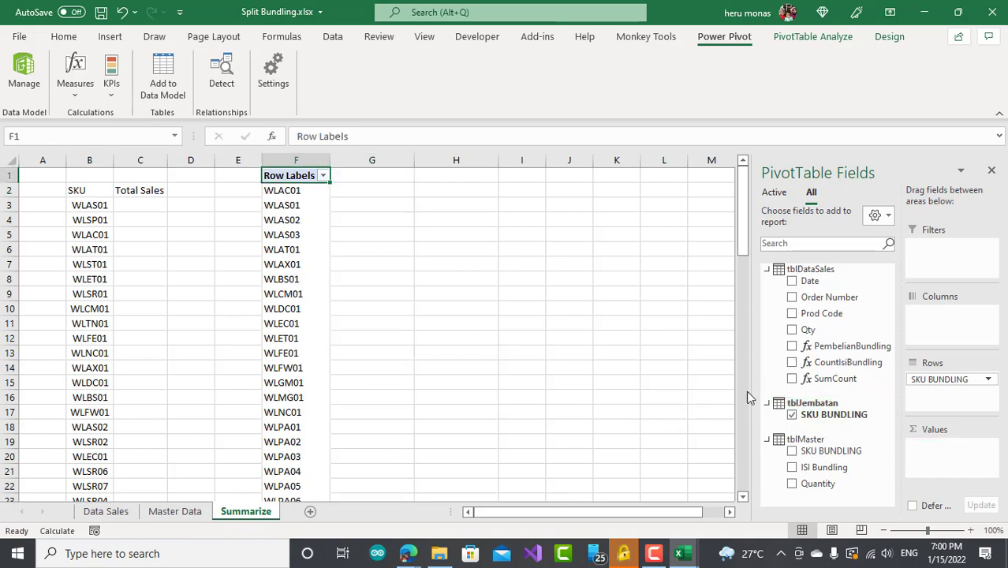
left_click_drag(934, 378, 648, 373)
left_click_drag(806, 422, 939, 400)
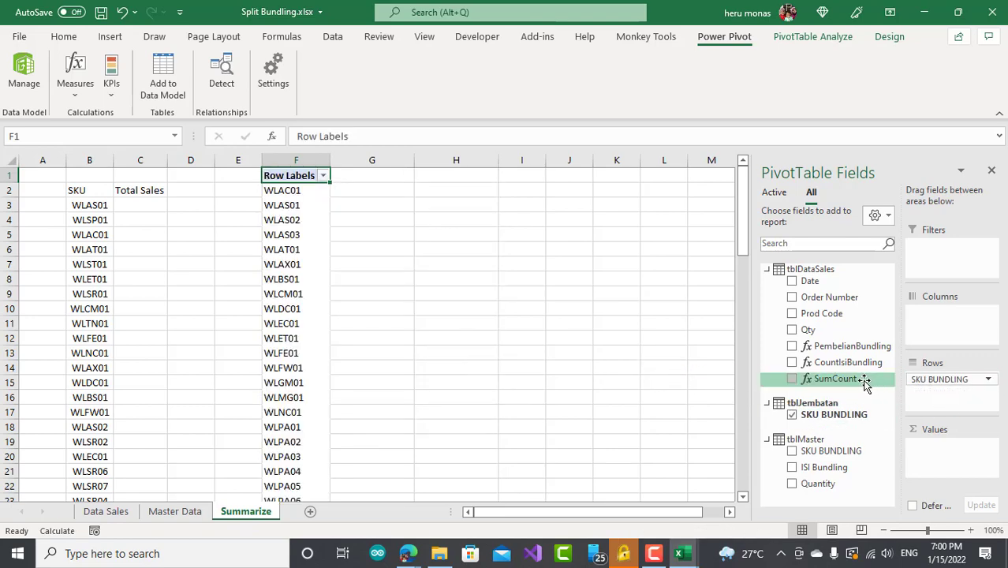
left_click_drag(847, 383, 972, 456)
left_click(572, 352)
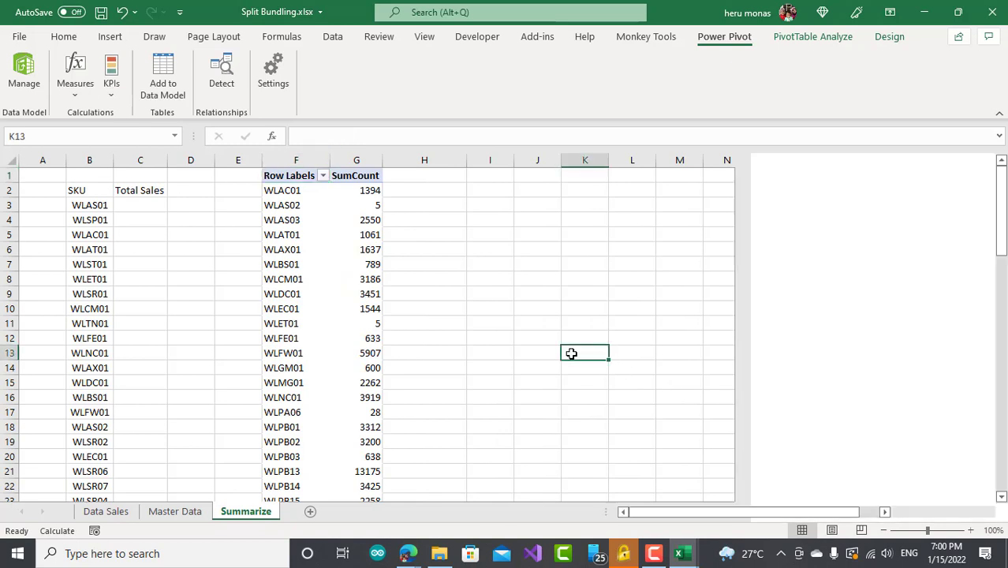
Add PembelianBundling to the PivotTable's values, placed before SumCount
left_click(306, 280)
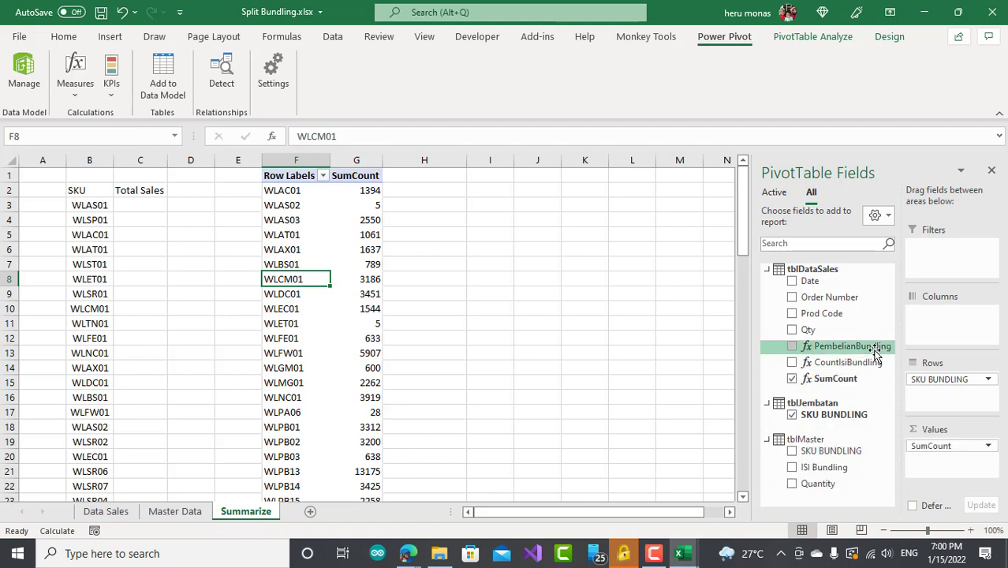
left_click_drag(874, 353, 968, 447)
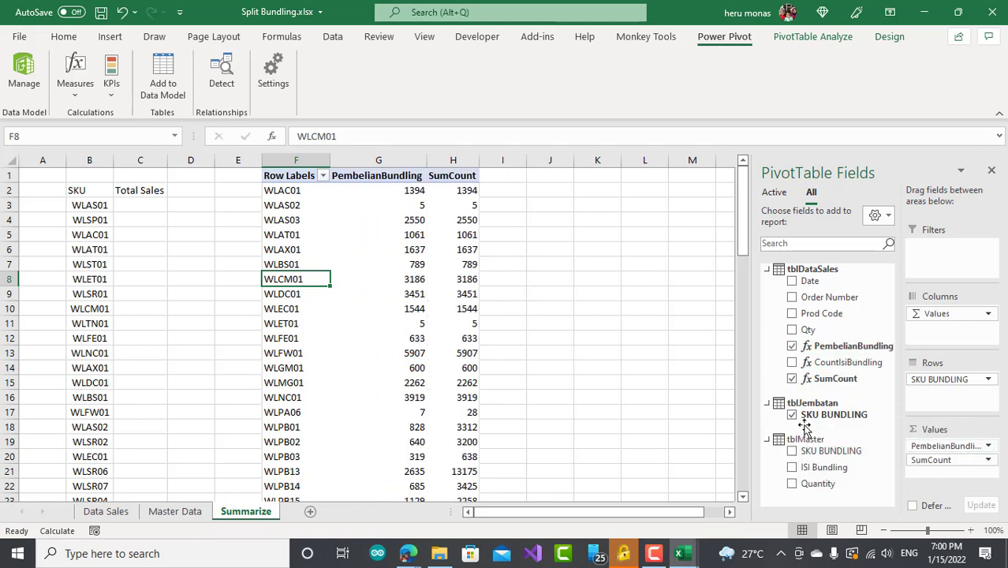
left_click(670, 392)
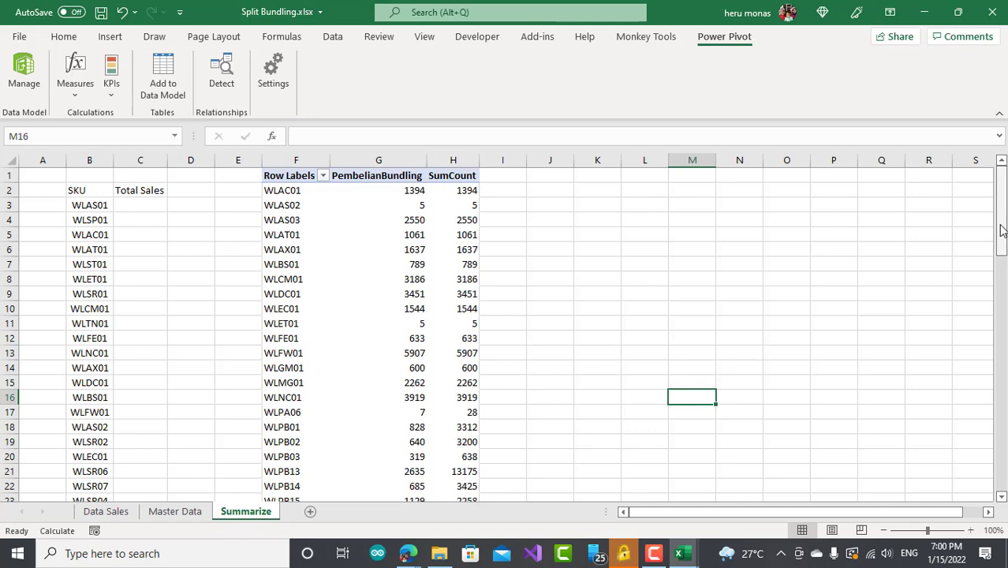
Examine the last rows and the Grand Total of the PivotTable, checking the SumCount values for WLTN01 and WLUV01
left_click_drag(1002, 230, 1003, 330)
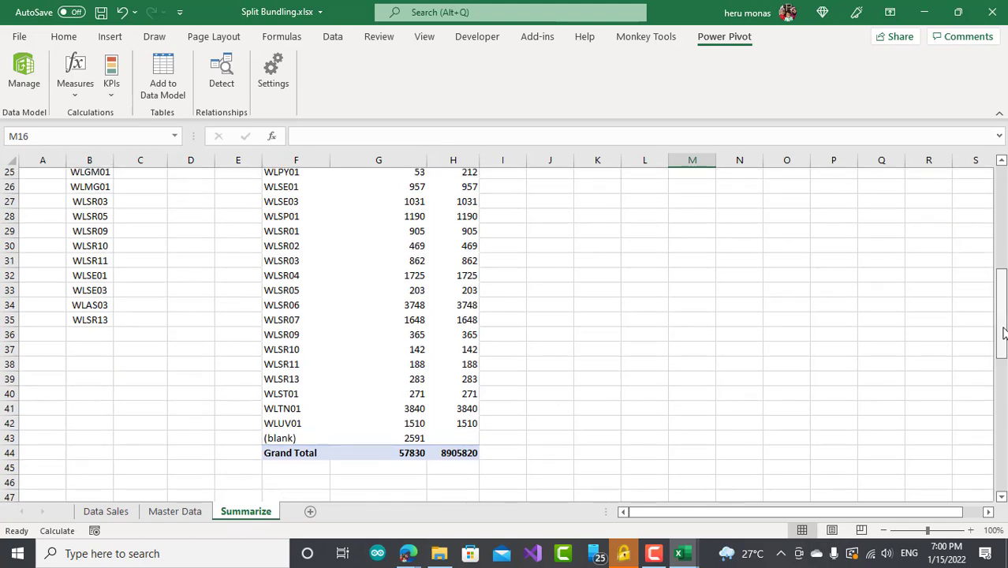
left_click(452, 412)
left_click(470, 397)
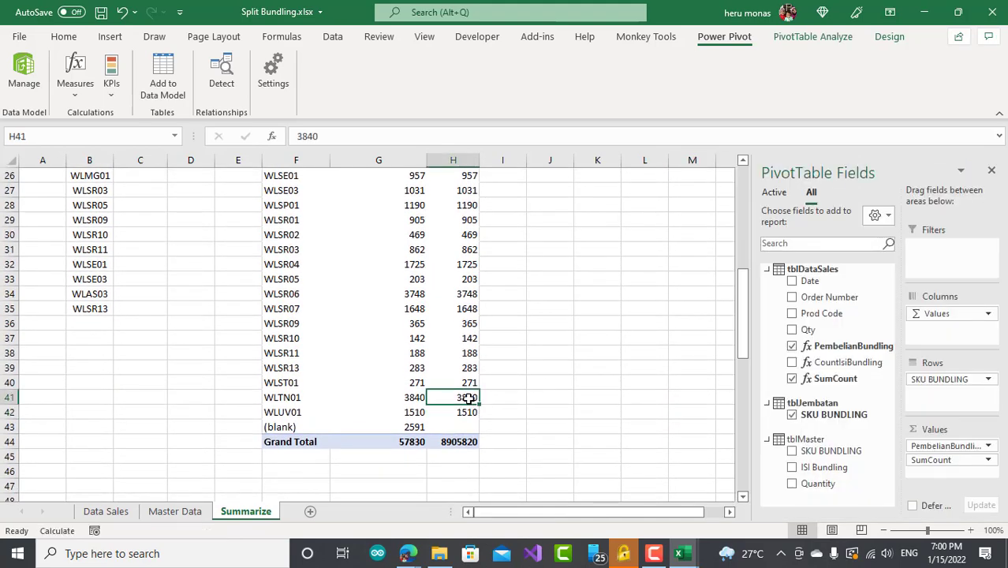
Inspect the SumCount measure's formula in the calculation area of tblDataSales in the Power Pivot window
mouse_move(680, 553)
left_click(729, 513)
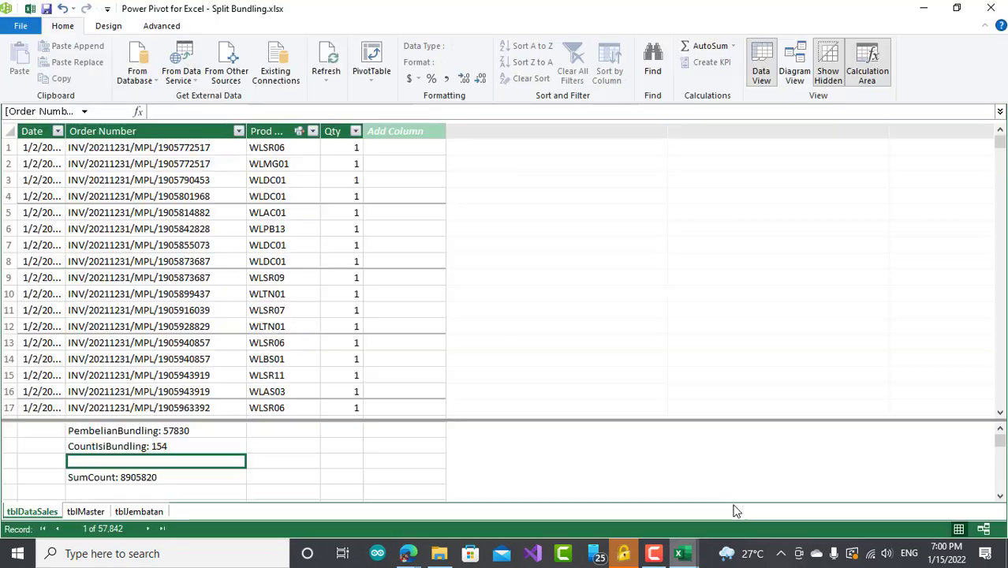
left_click(182, 479)
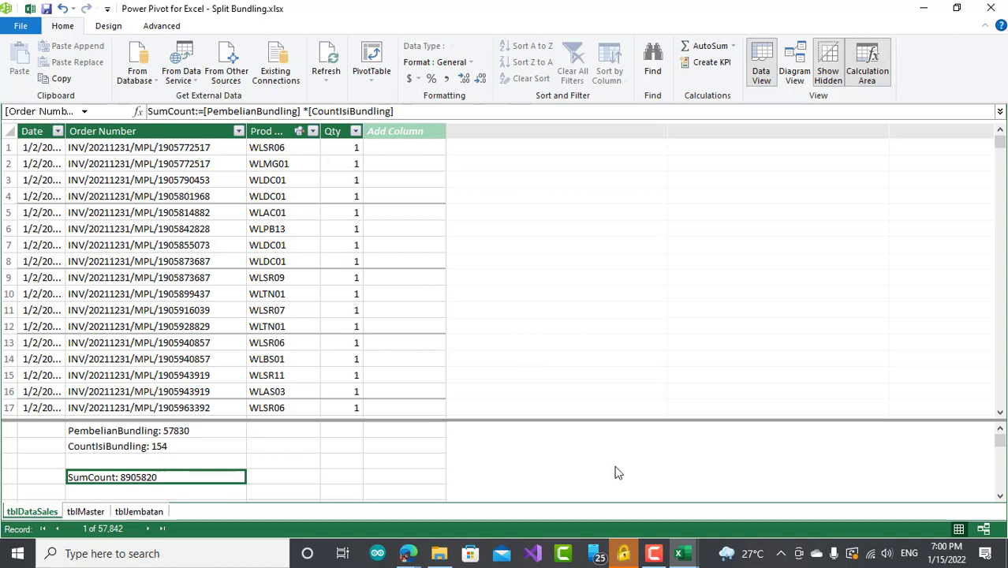
In the Summarize PivotTable, remove PembelianBundling from the values and replace SKU BUNDLING with tblMaster's ISI Bundling as the row field
mouse_move(683, 557)
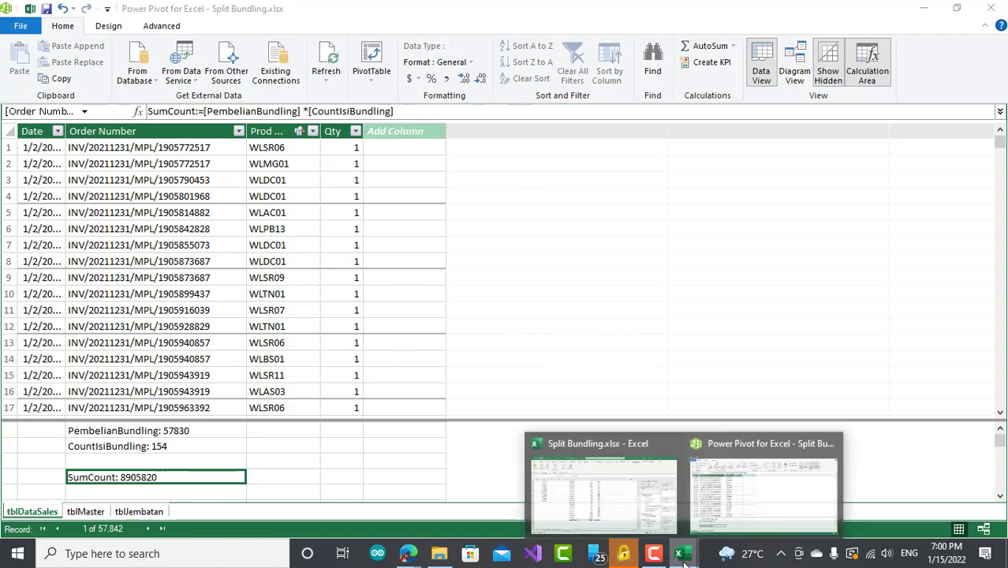
left_click(645, 499)
left_click(288, 330)
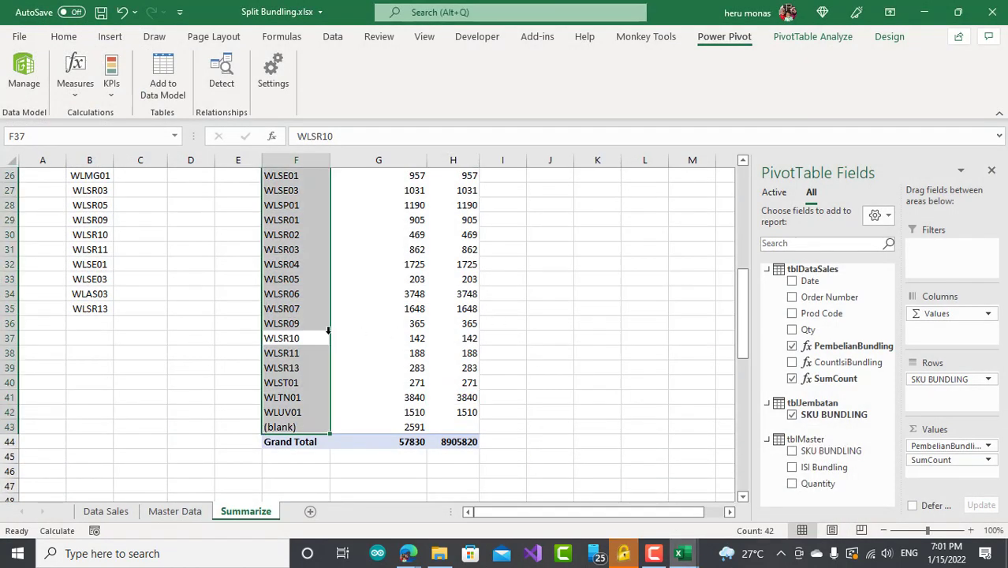
left_click_drag(747, 344, 745, 195)
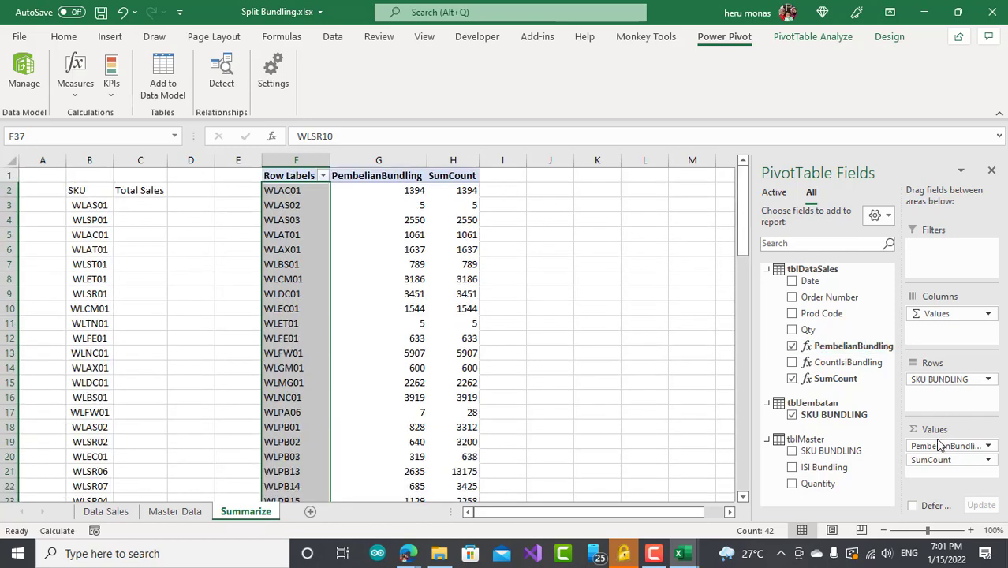
left_click_drag(937, 446, 636, 421)
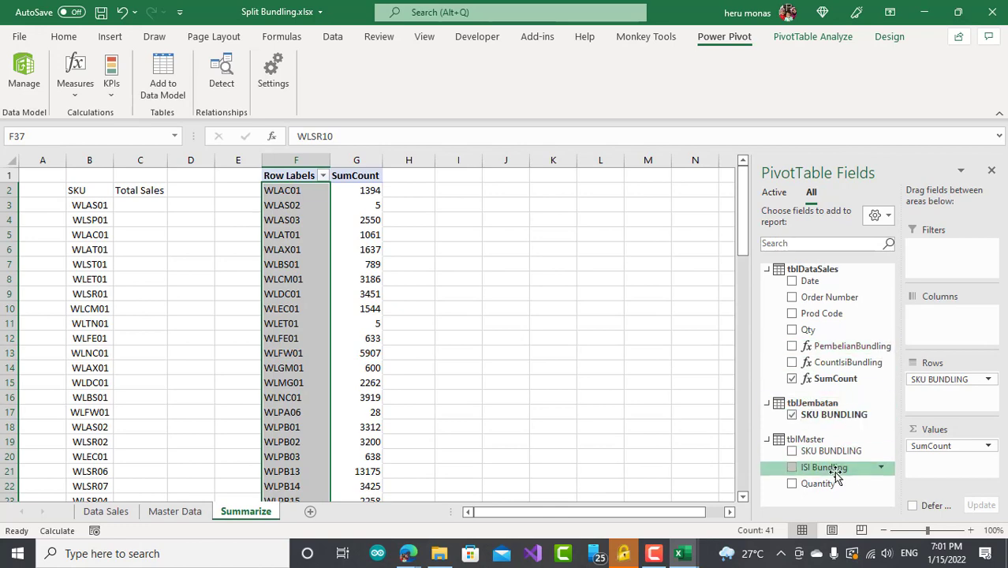
left_click_drag(835, 472, 692, 381)
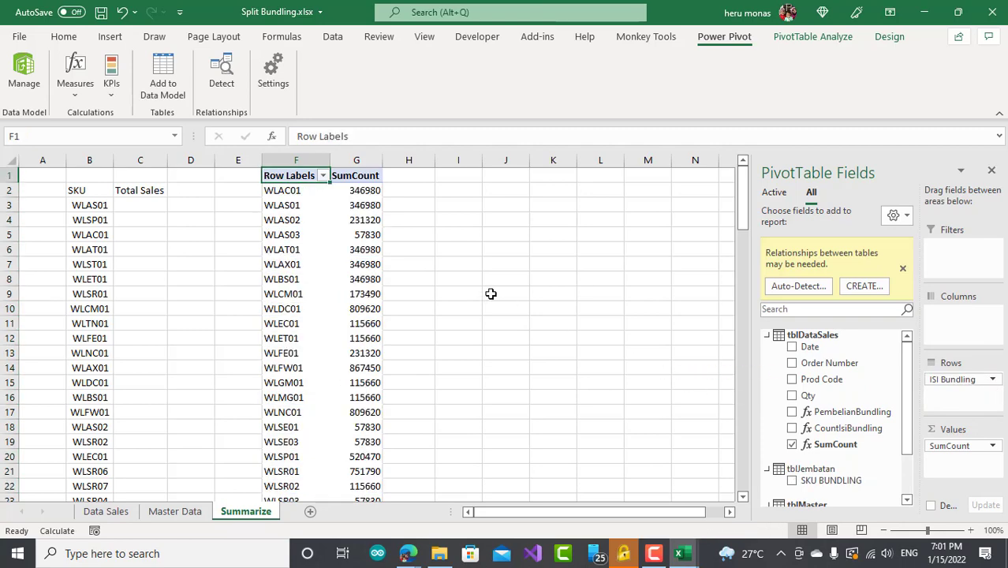
Compare the WLAC01 row of the Summarize PivotTable with the ISI Bundling components listed in Master Data
left_click(506, 397)
left_click(389, 307)
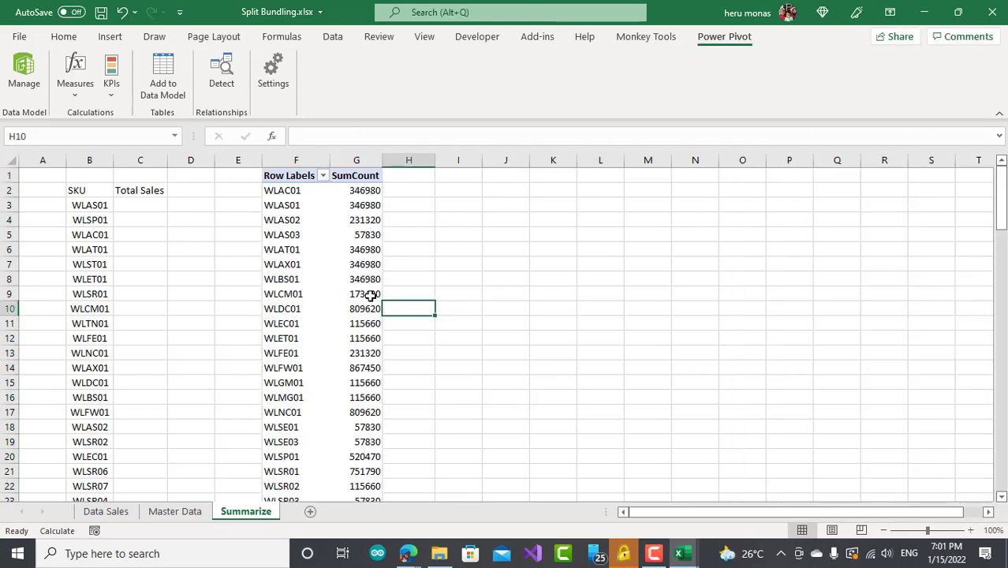
left_click(288, 195)
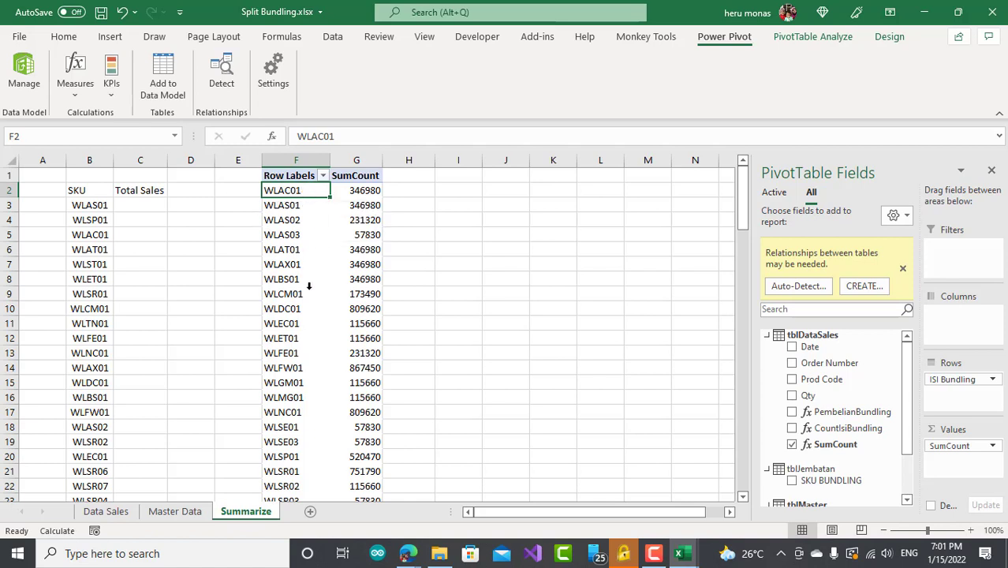
left_click(170, 512)
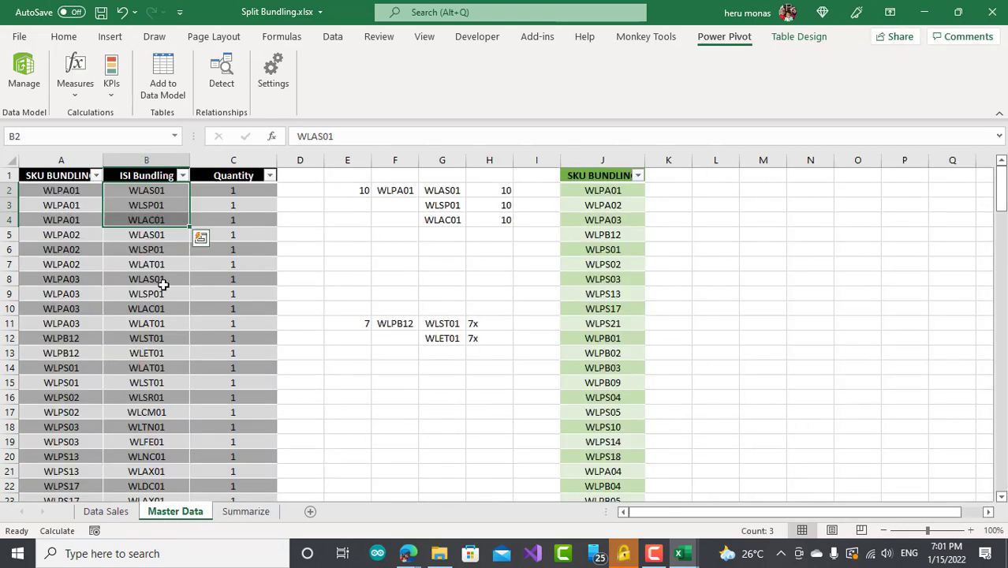
left_click(163, 284)
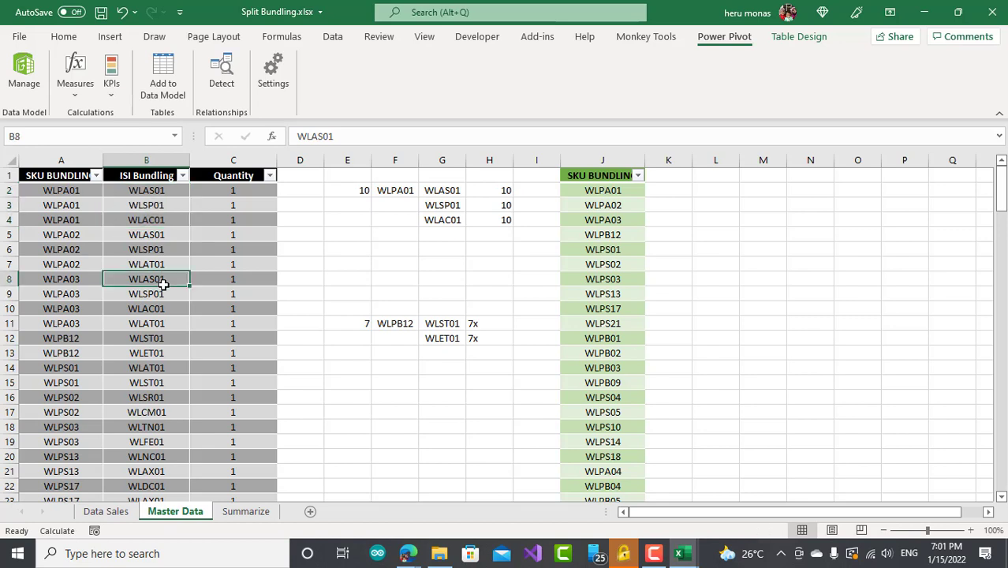
left_click(172, 324)
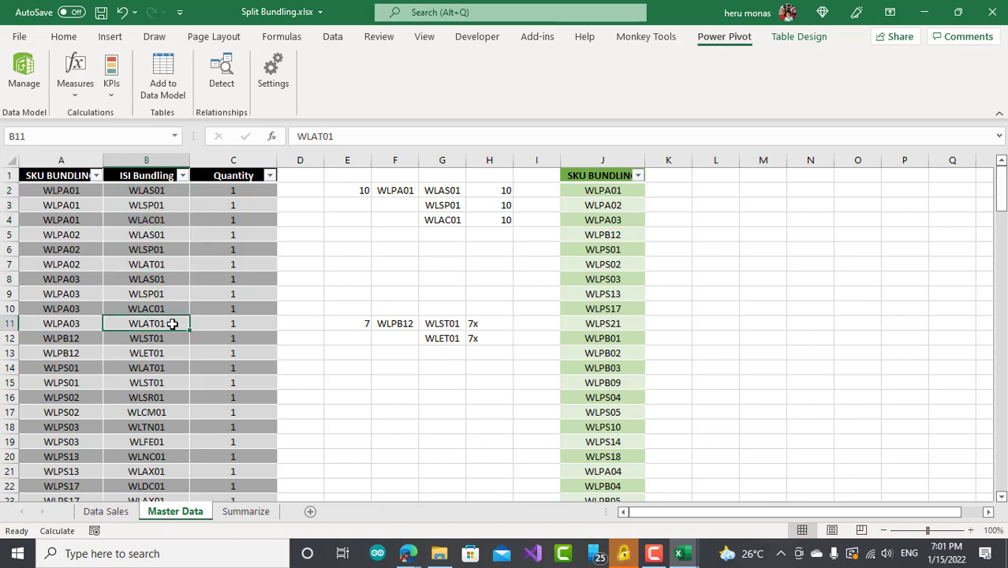
left_click(205, 442)
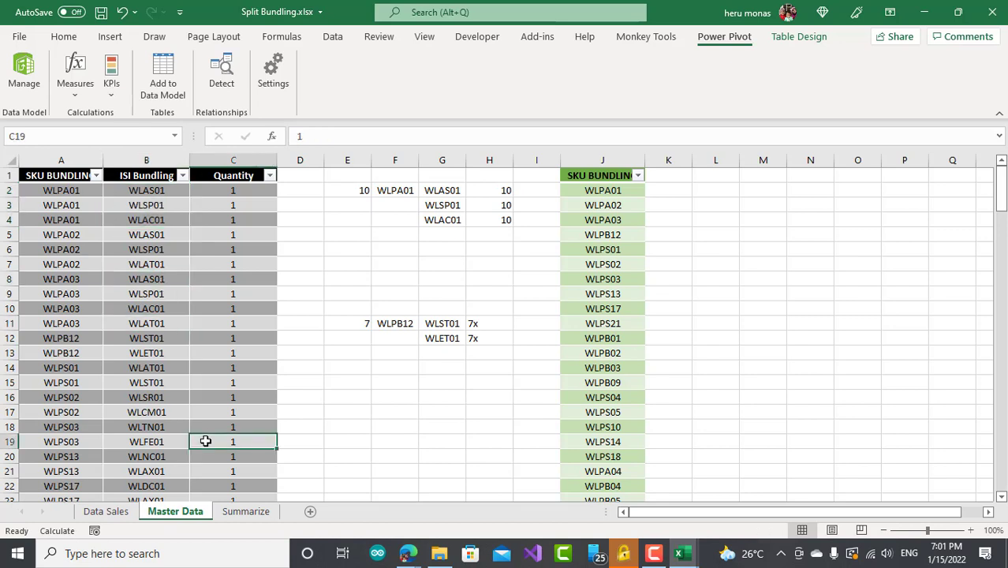
left_click(163, 309)
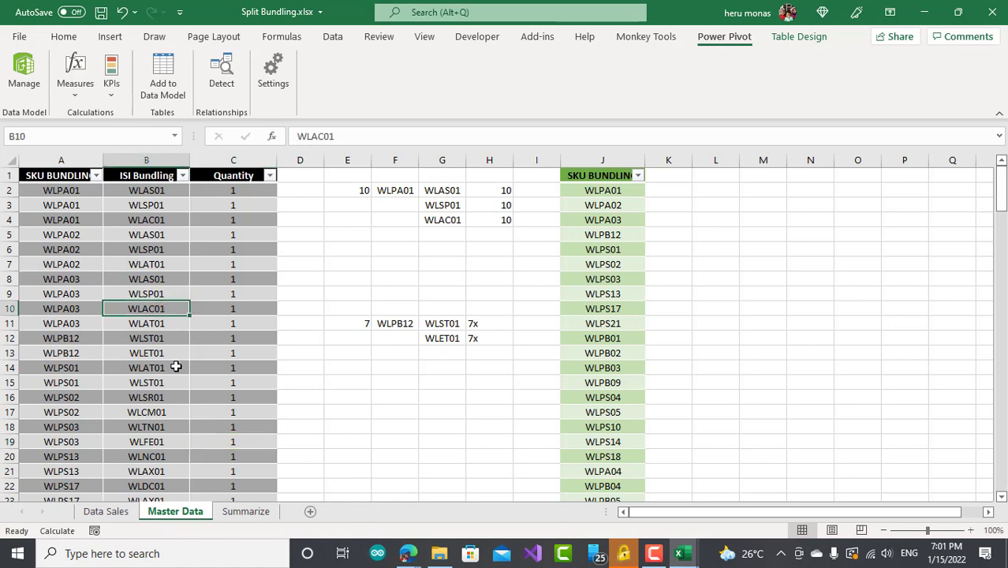
Check the last record of the Data Sales table and compare it with the measures in the Power Pivot window
left_click(114, 515)
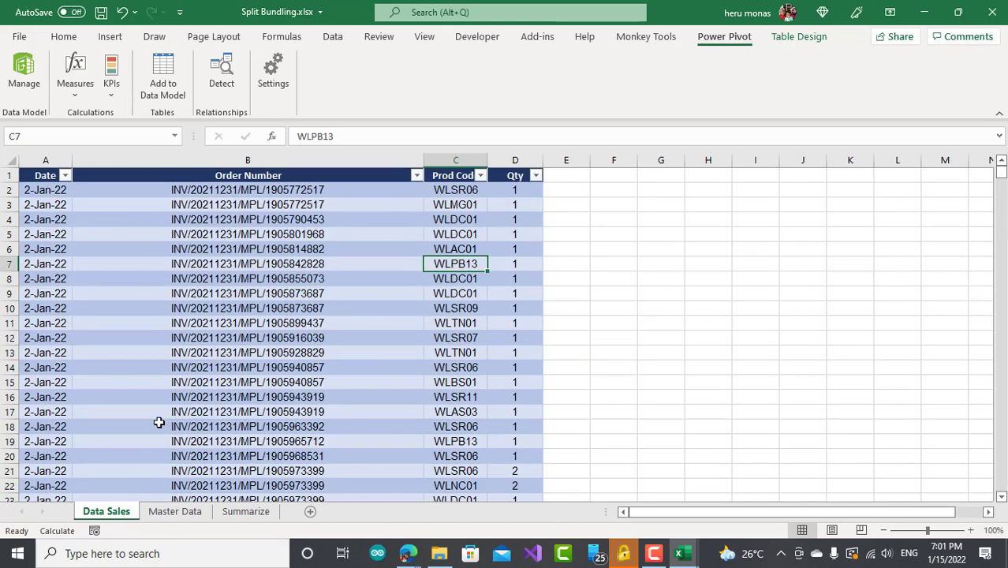
left_click(62, 397)
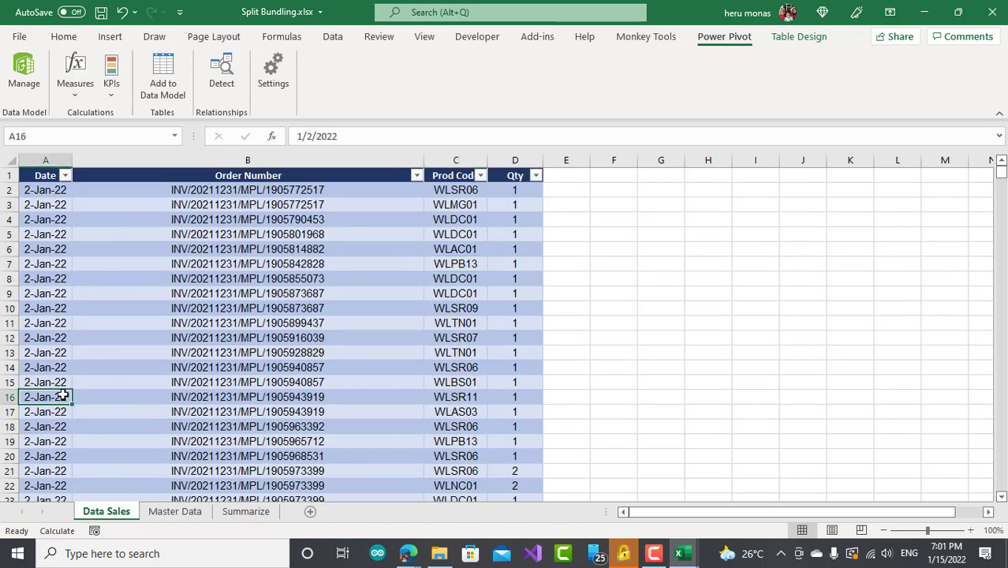
key("ctrl+Down")
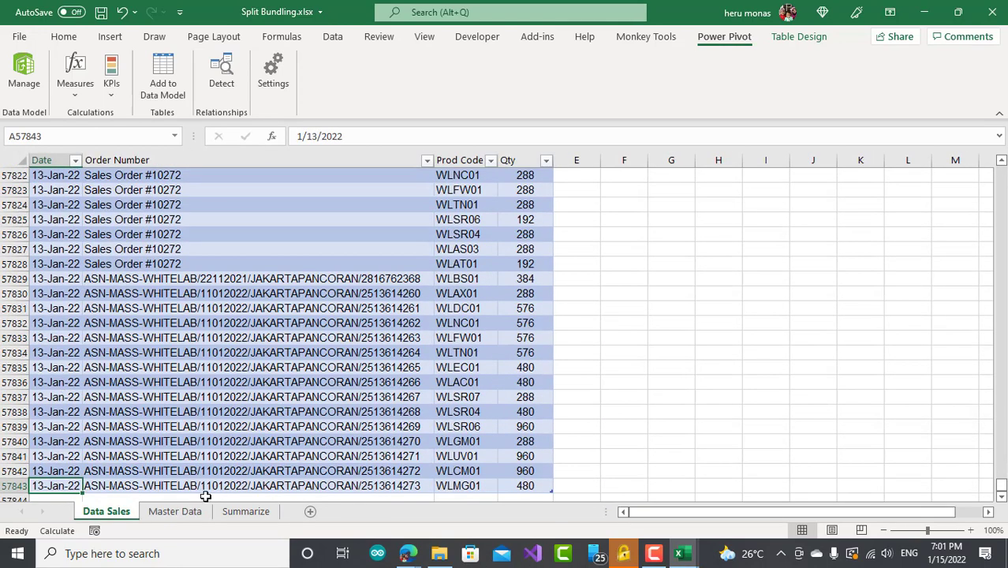
mouse_move(678, 550)
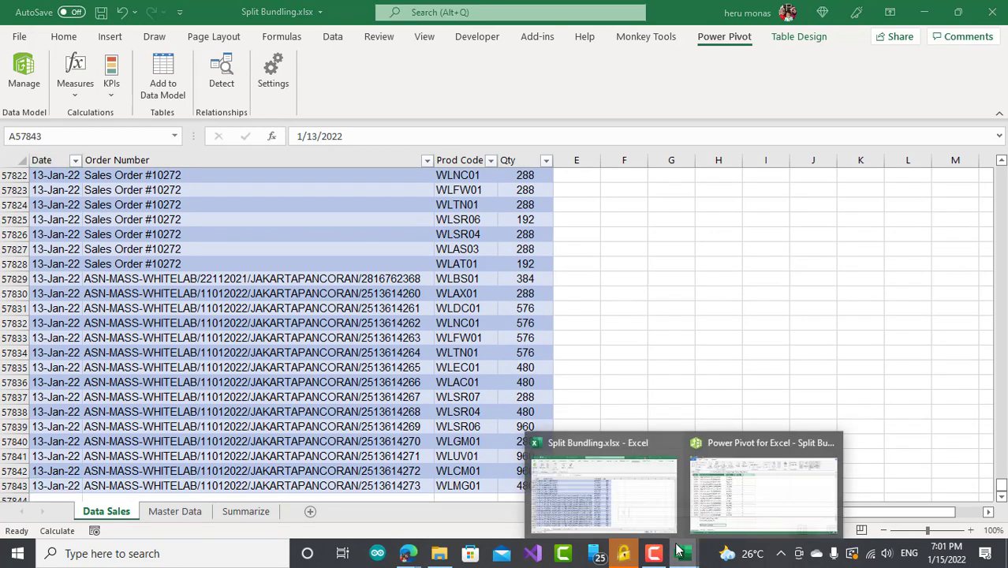
left_click(715, 506)
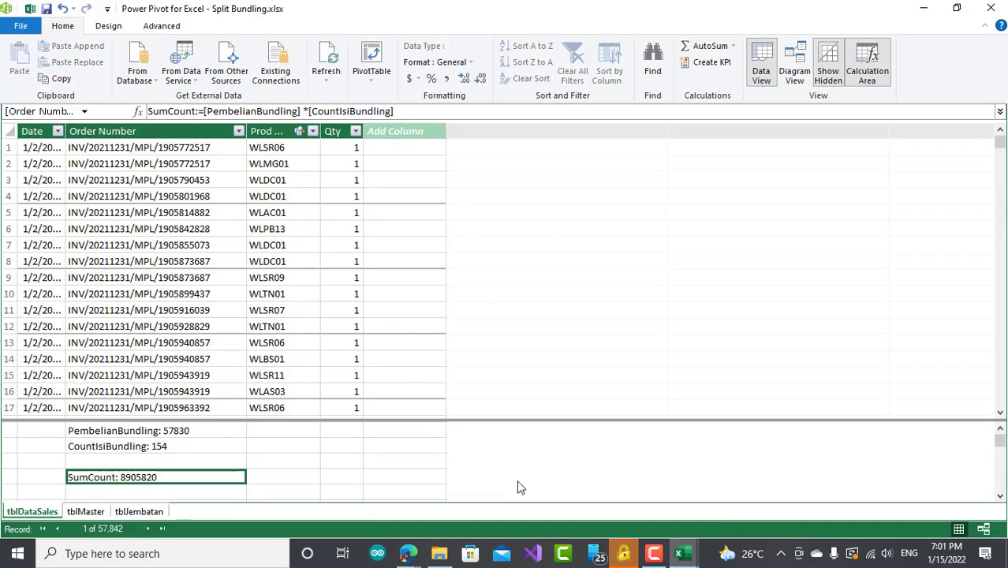
mouse_move(683, 552)
left_click(643, 521)
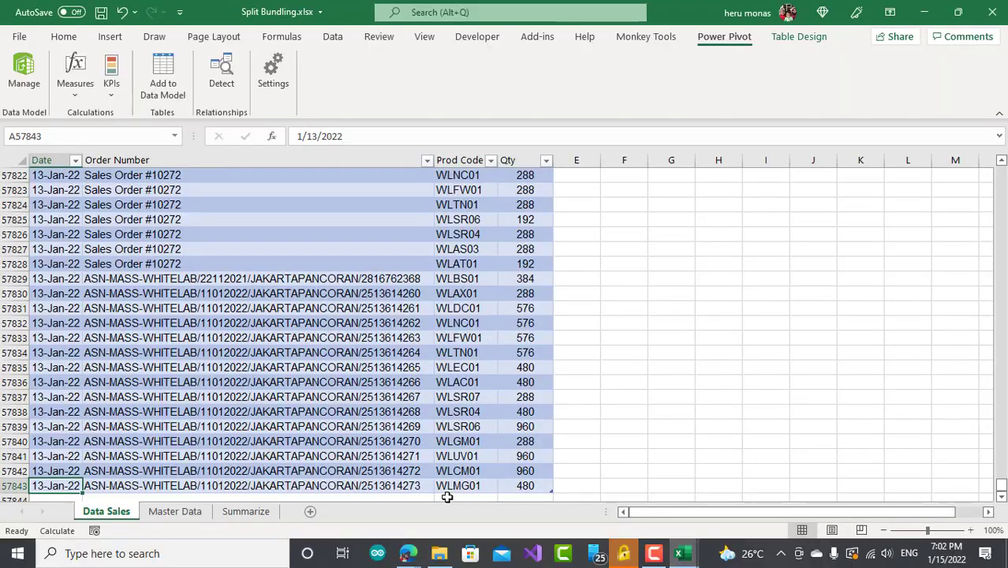
Check the SumCount of WLAC01 and the Grand Total in the Summarize PivotTable
left_click(246, 512)
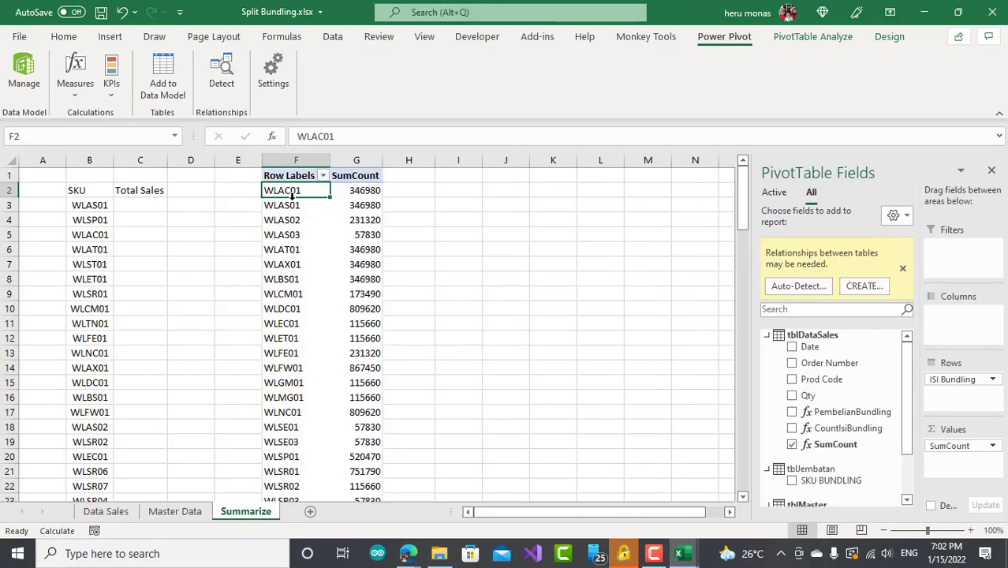
left_click(380, 194)
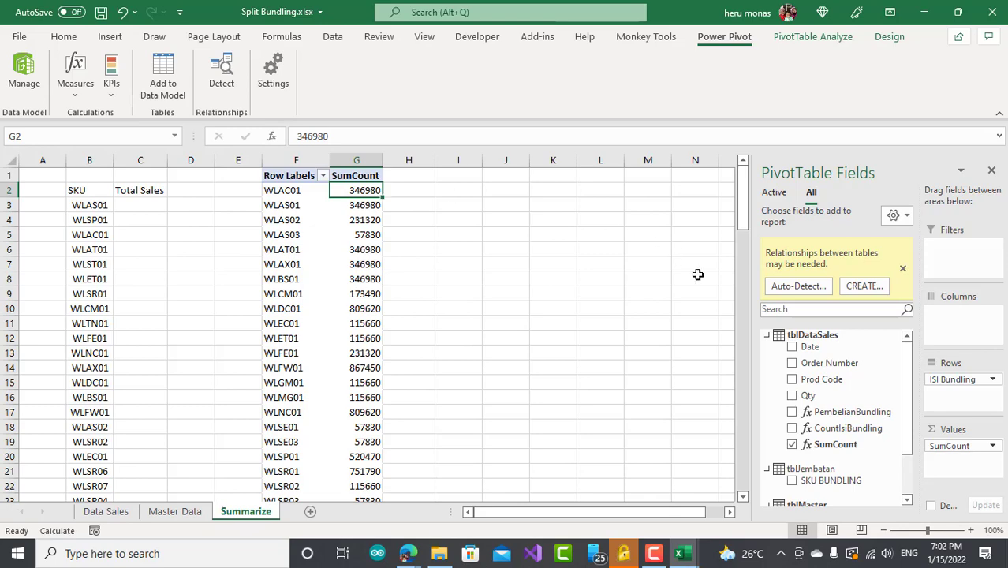
left_click_drag(747, 217, 746, 276)
left_click(368, 398)
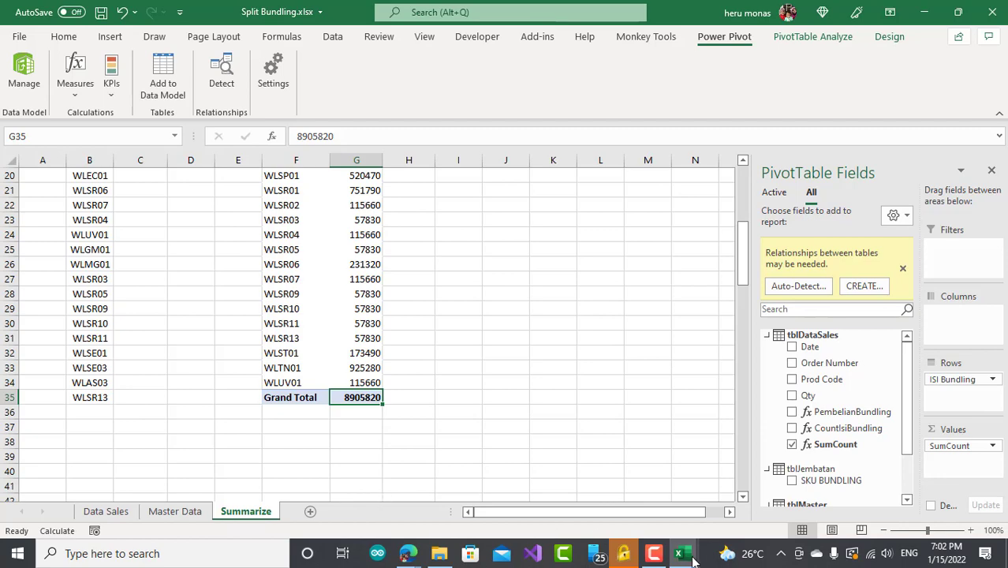
Shrink the Power Pivot window and place it beside the Master Data sheet, keeping the E2:H4 bundle example in view
mouse_move(683, 555)
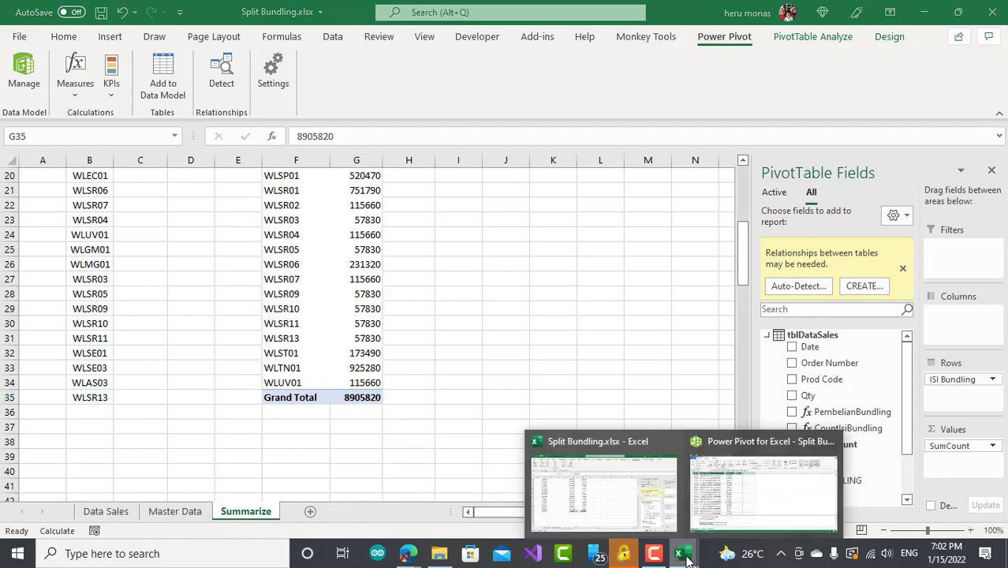
left_click(724, 506)
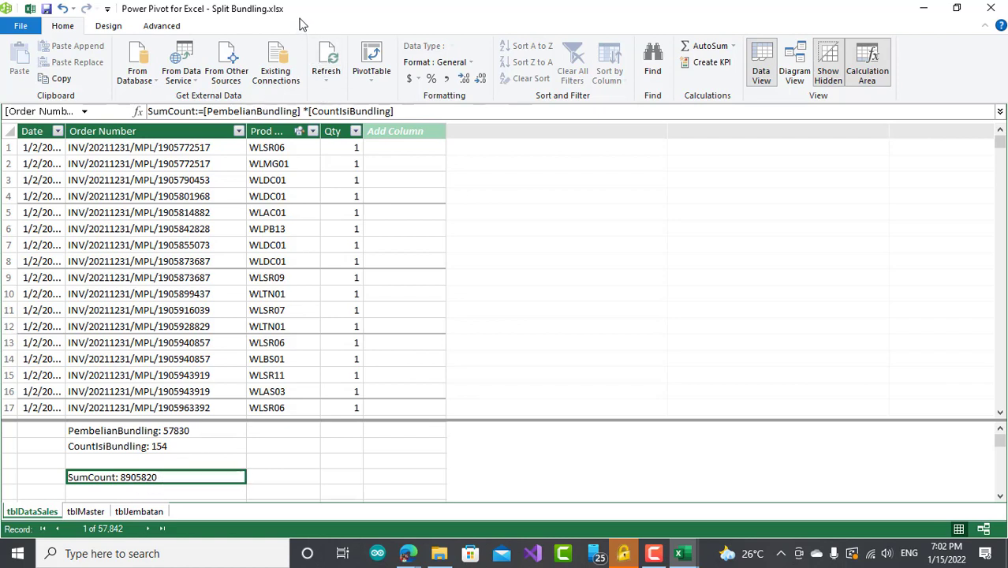
double_click(366, 8)
left_click_drag(364, 6, 734, 61)
left_click(232, 281)
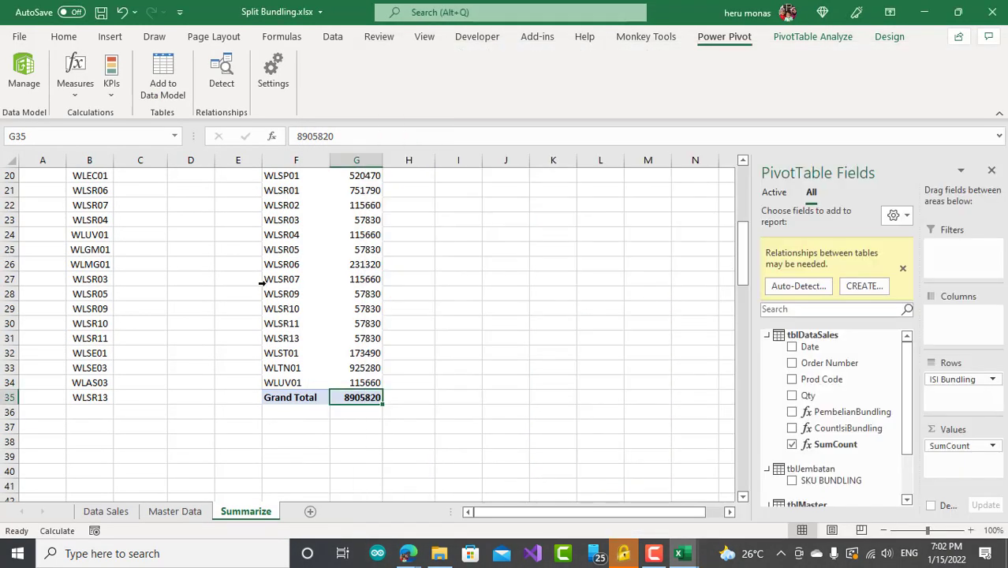
left_click(232, 322)
left_click(175, 511)
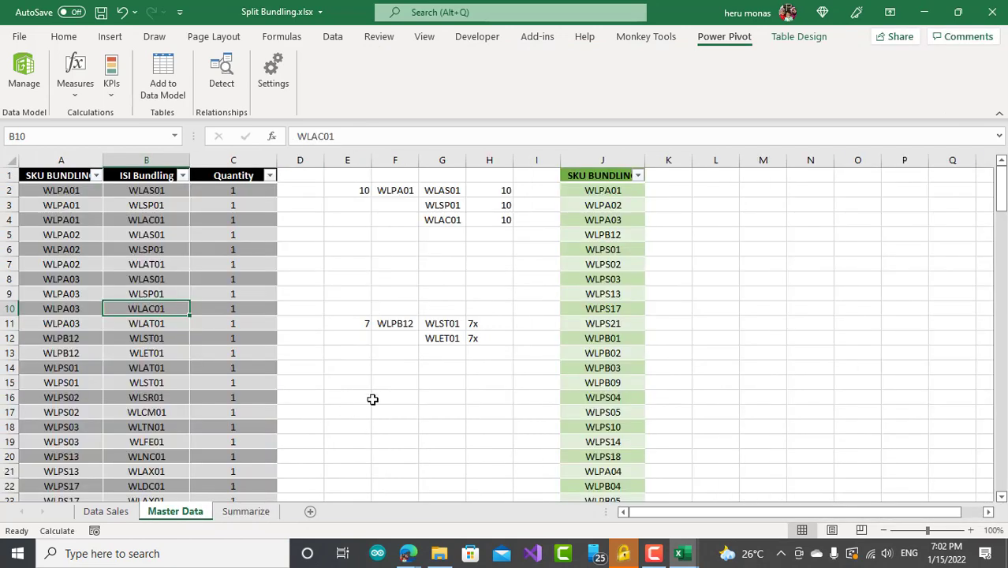
key("alt+Tab")
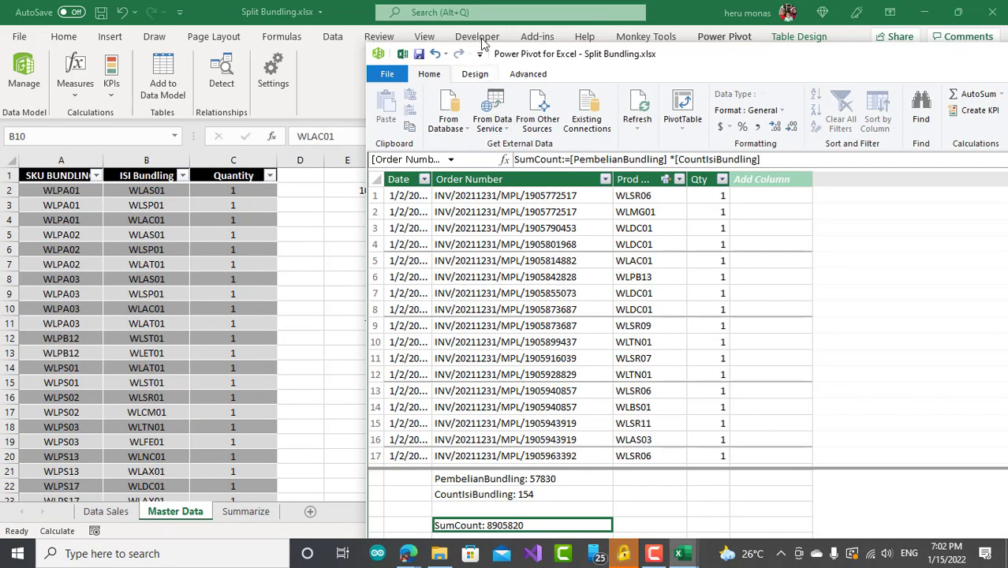
left_click_drag(517, 56, 721, 45)
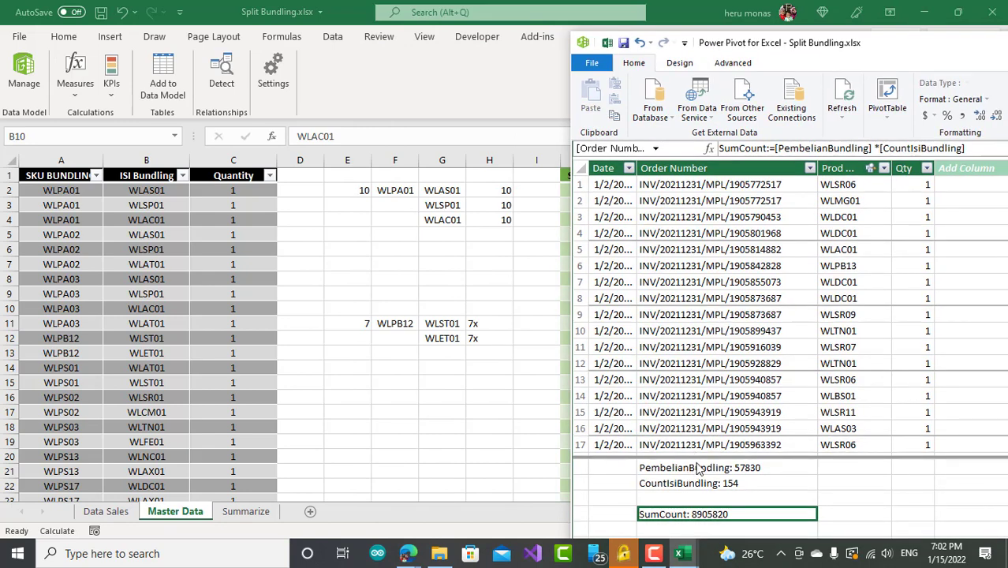
Compare the WLPA01 example in E2:H4 of Master Data with the SumCount measure in the Power Pivot window
left_click(384, 190)
left_click(383, 191)
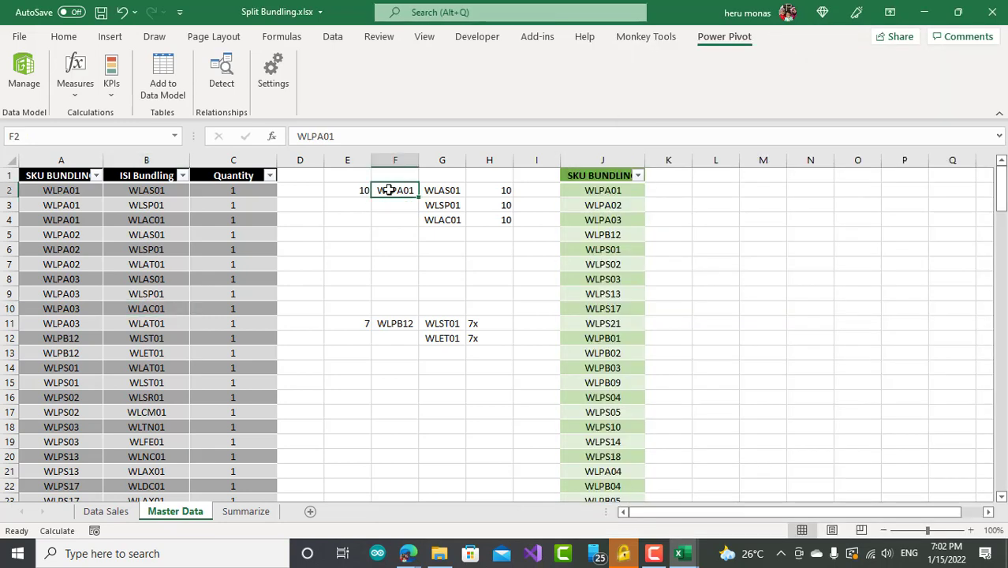
left_click(352, 190)
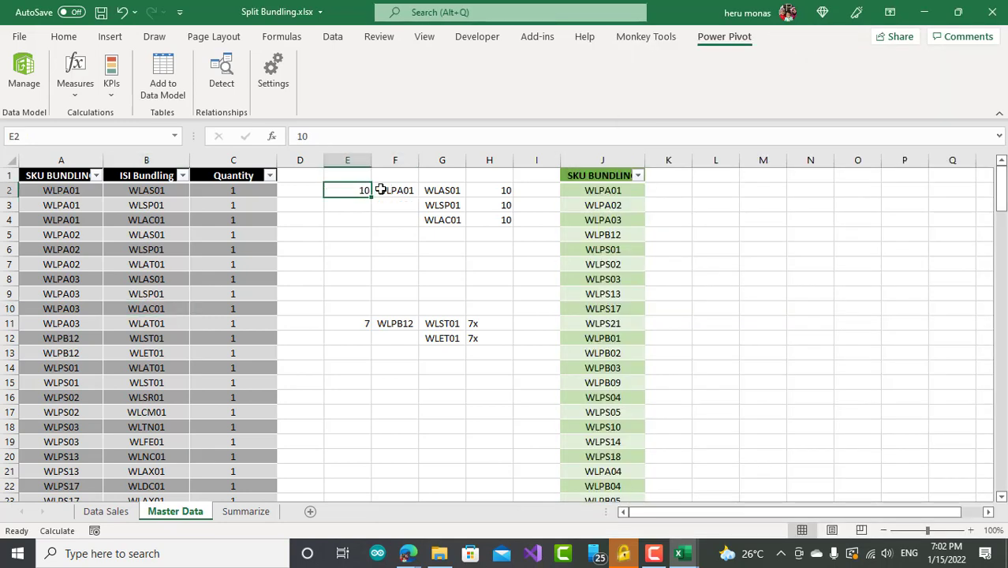
left_click(390, 190)
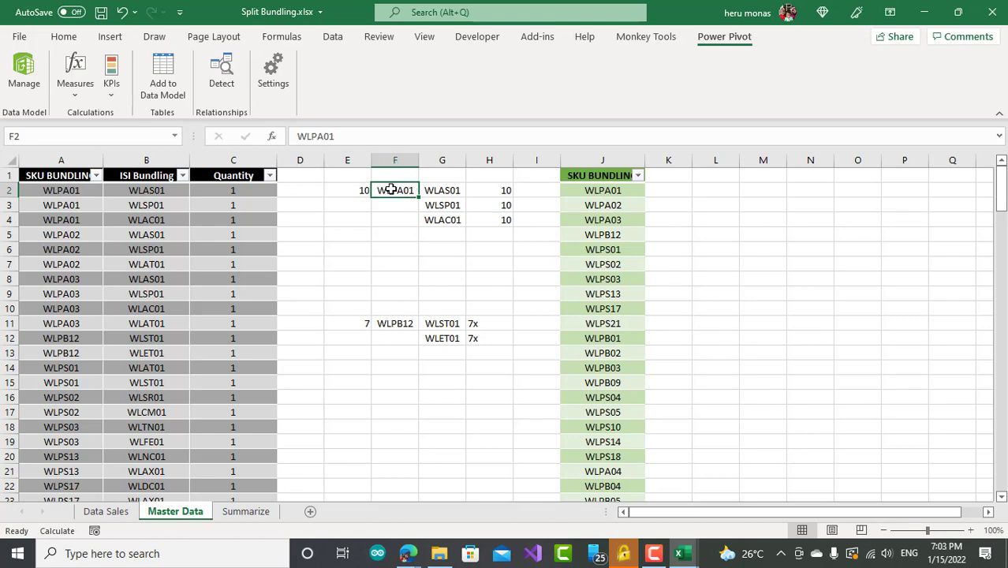
left_click(360, 191)
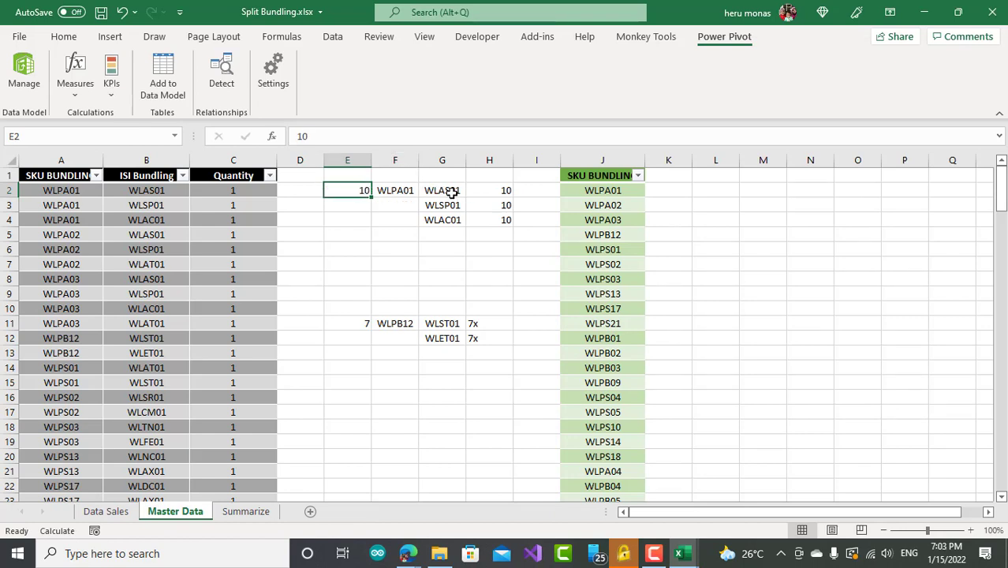
left_click(487, 192)
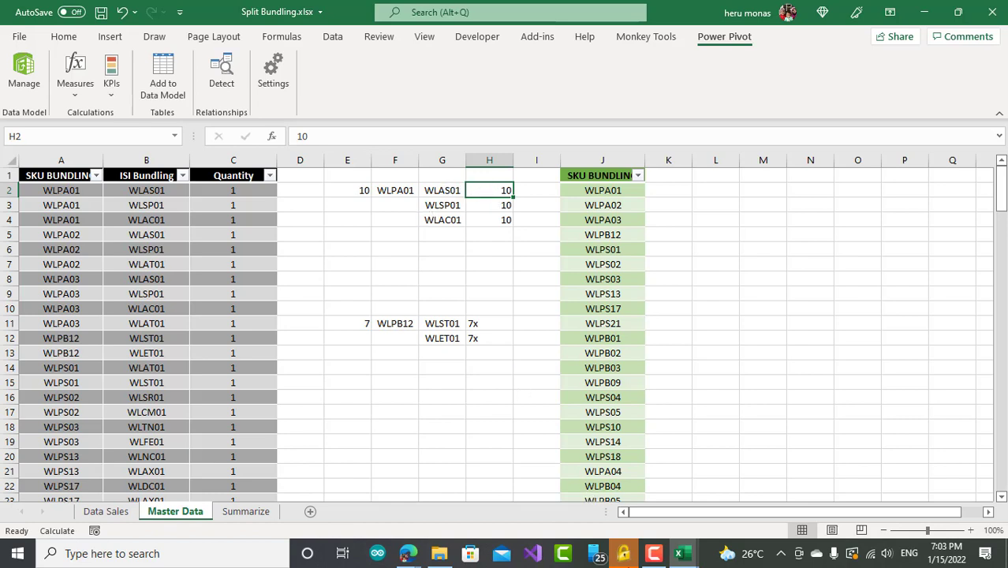
mouse_move(677, 555)
left_click(755, 514)
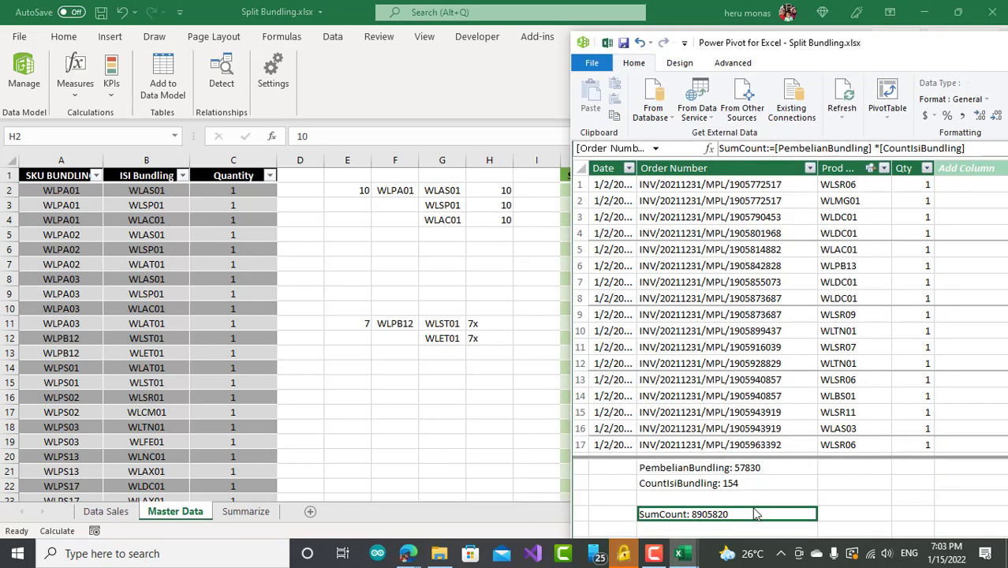
Review the PembelianBundling measure in Power Pivot and the WLPA01 items and quantity in the Master Data sheet
left_click(736, 472)
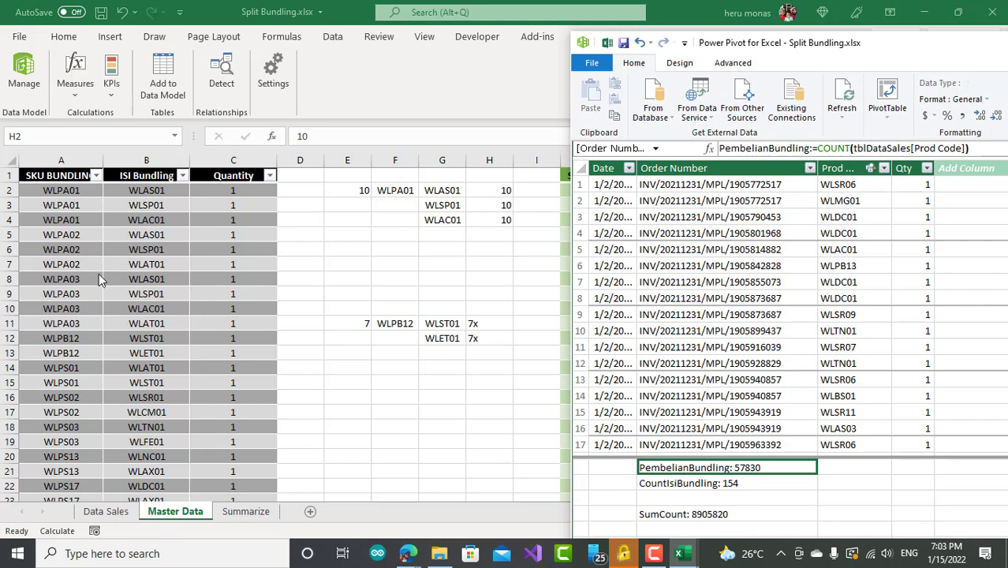
left_click(426, 368)
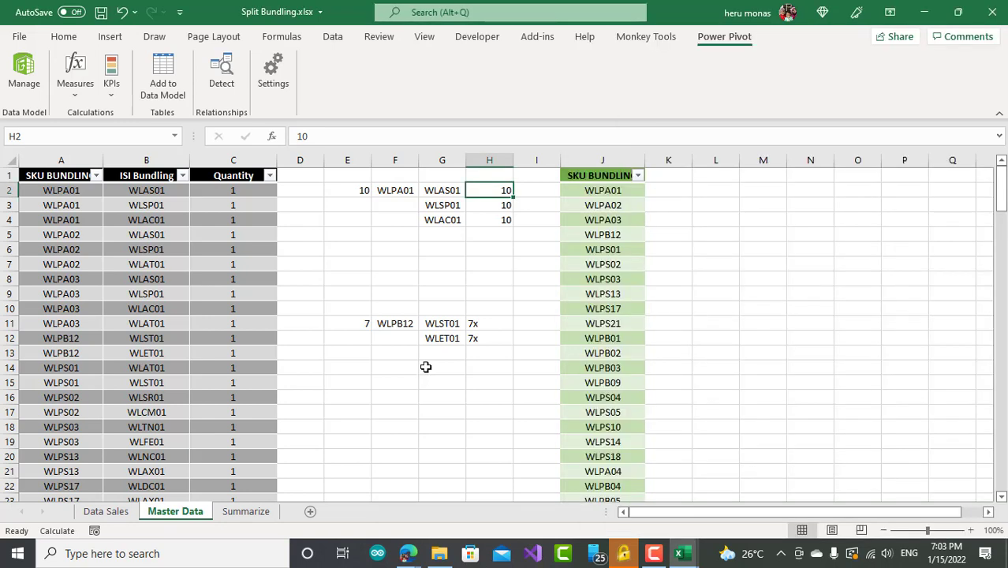
left_click(57, 192)
left_click_drag(147, 189, 142, 230)
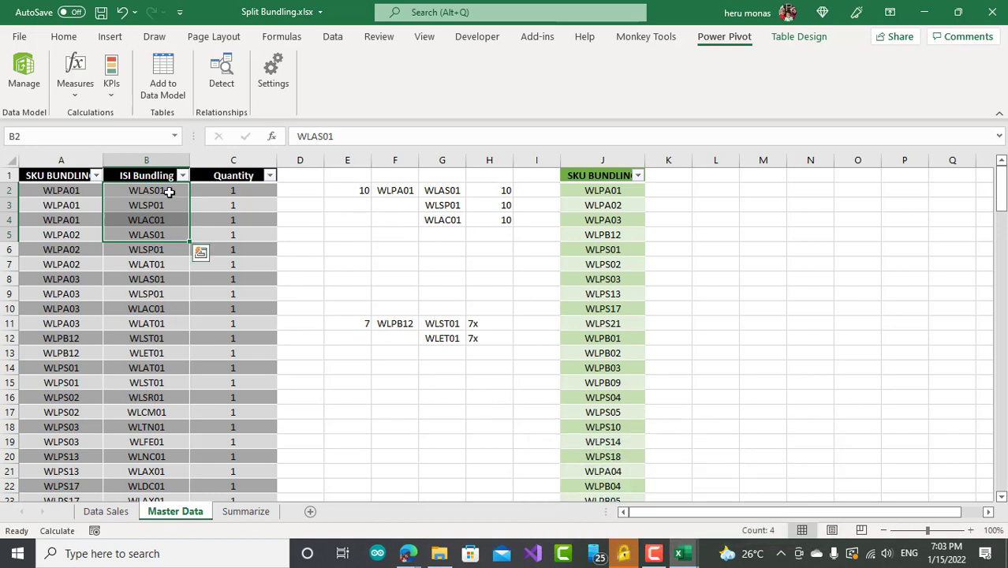
left_click(243, 188)
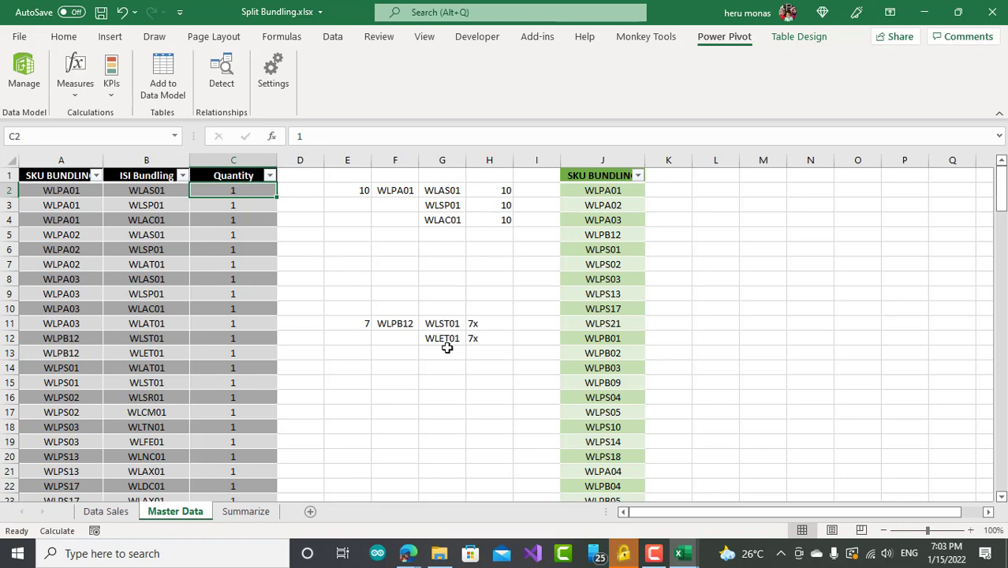
Rename the row label header of the Summarize PivotTable to "item Bundling"
left_click(259, 514)
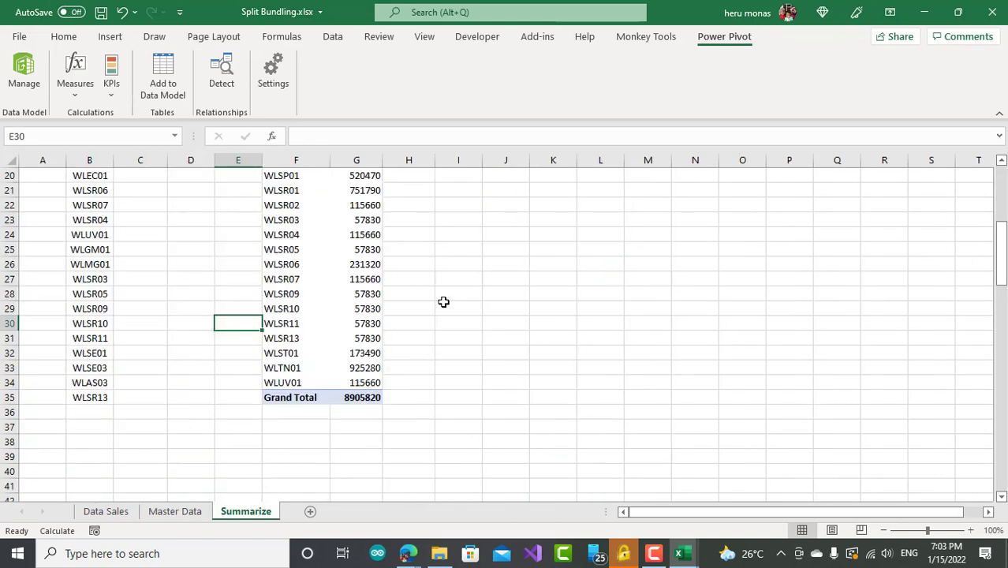
left_click_drag(1001, 256, 1001, 194)
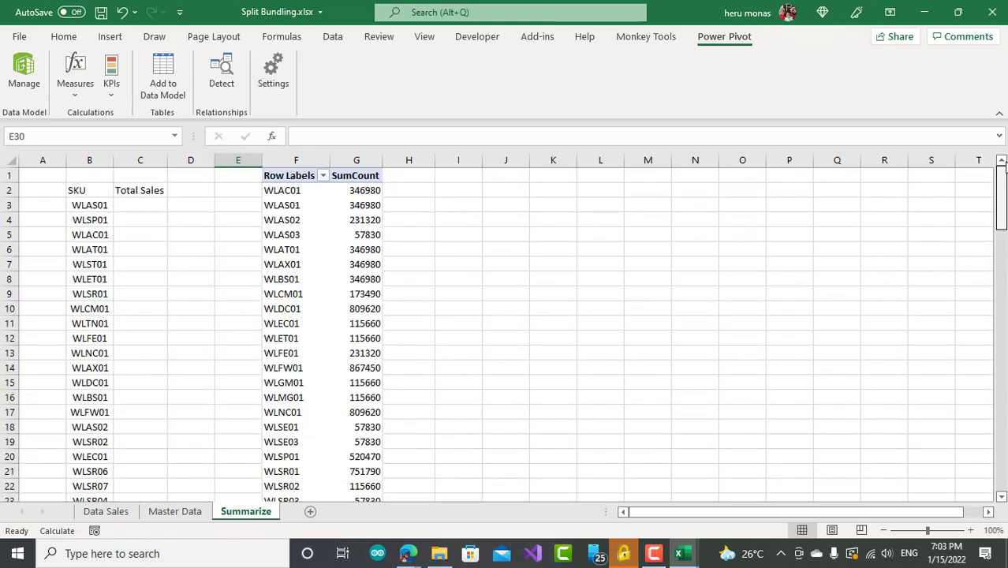
left_click(292, 178)
left_click_drag(385, 140, 260, 138)
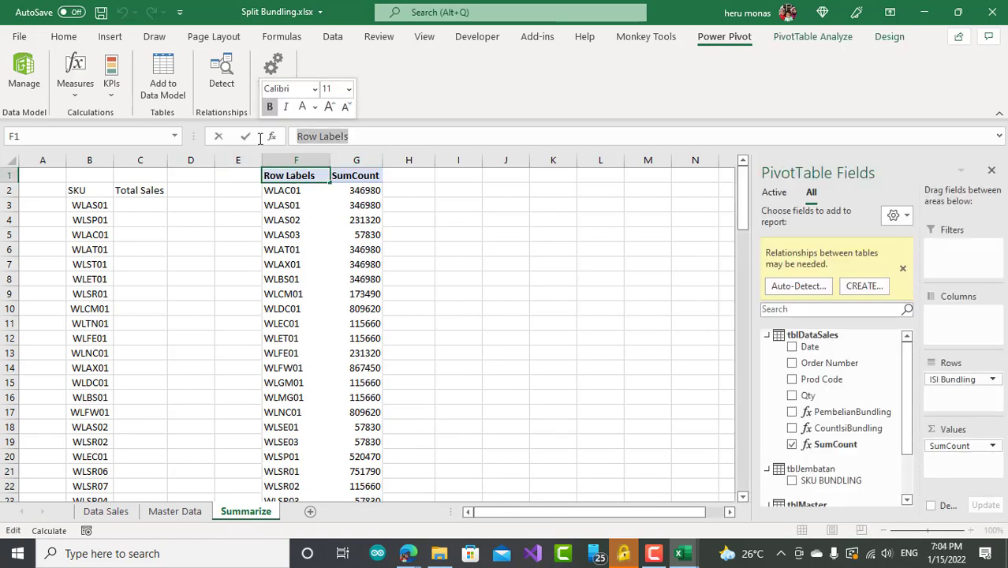
type("isi B")
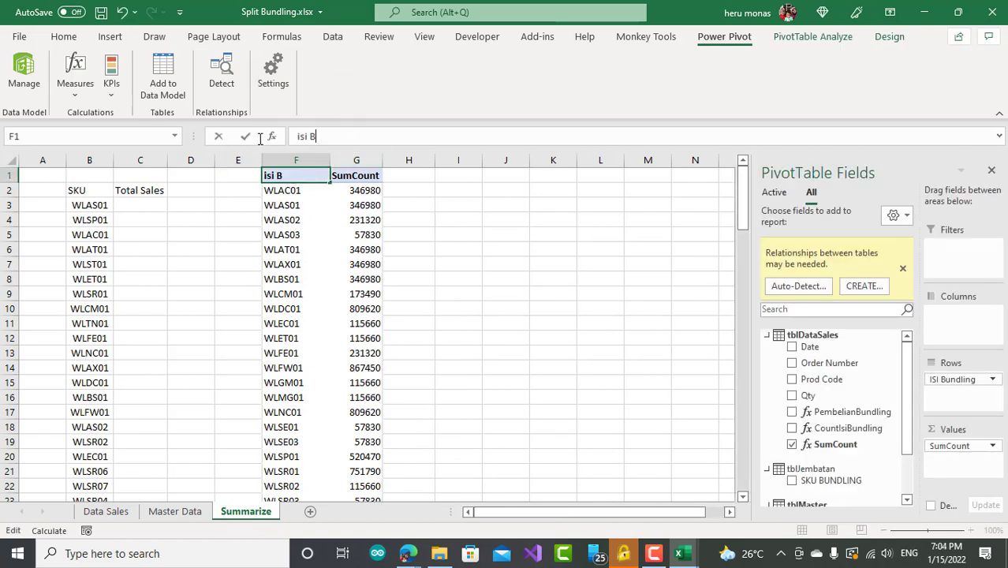
type("undling")
left_click_drag(311, 137, 280, 136)
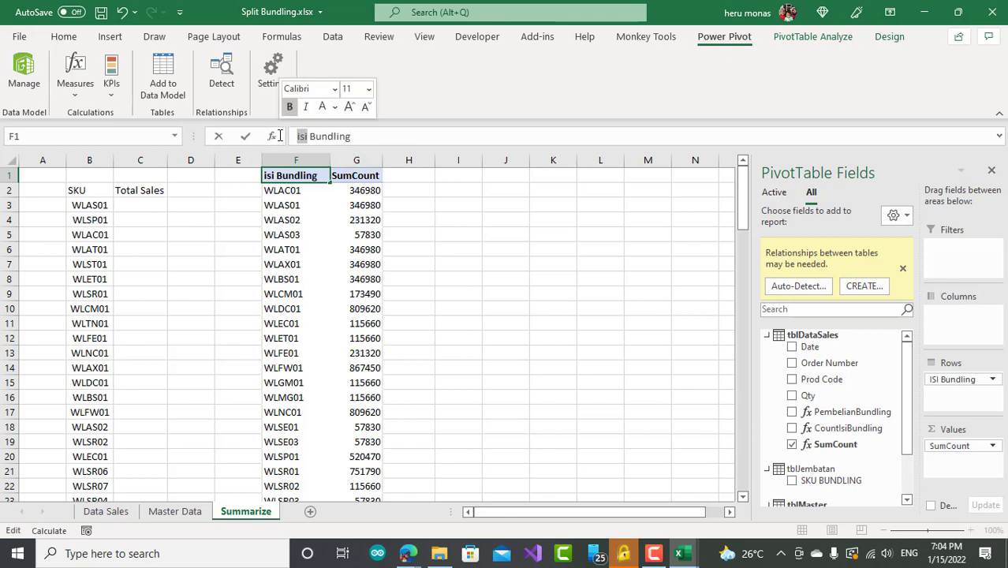
type("item")
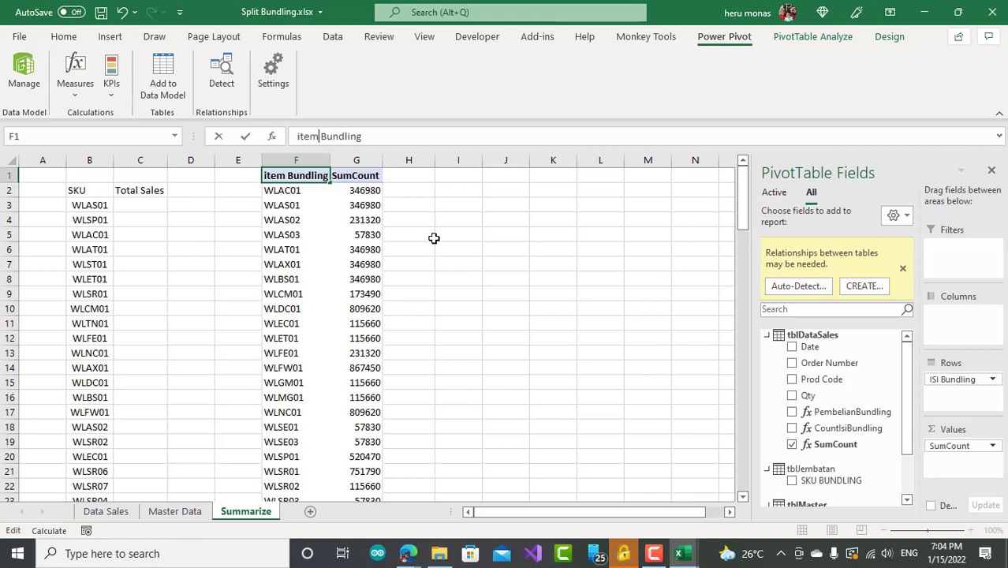
left_click(432, 237)
Format the PivotTable's SumCount values as Number with a thousands separator and 0 decimal places
left_click_drag(383, 161, 436, 161)
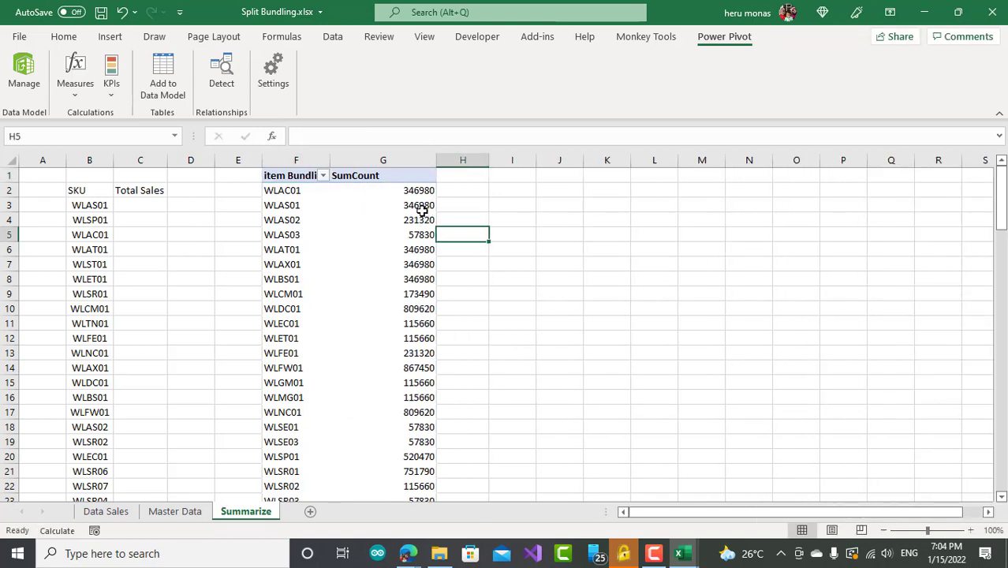
double_click(385, 175)
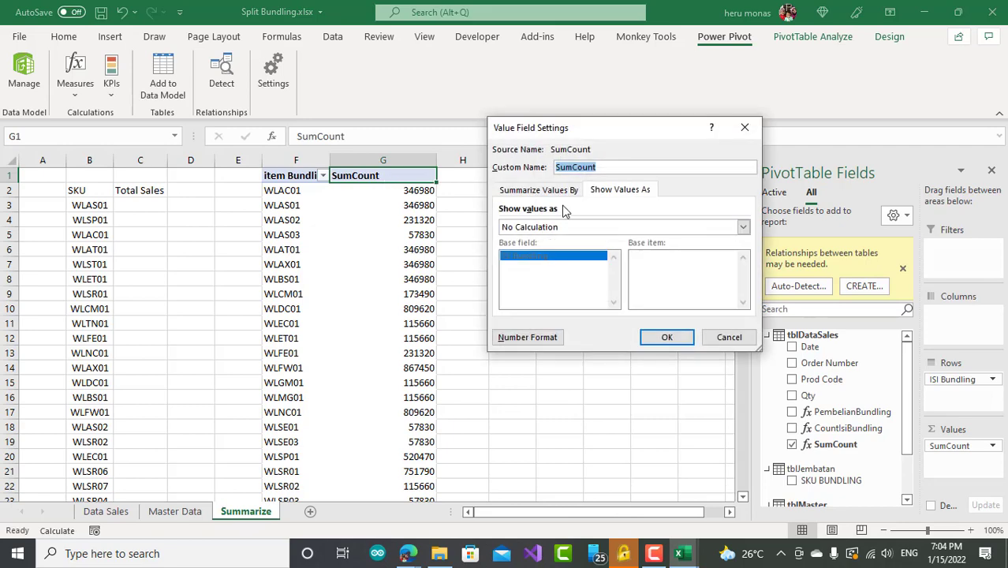
left_click(525, 337)
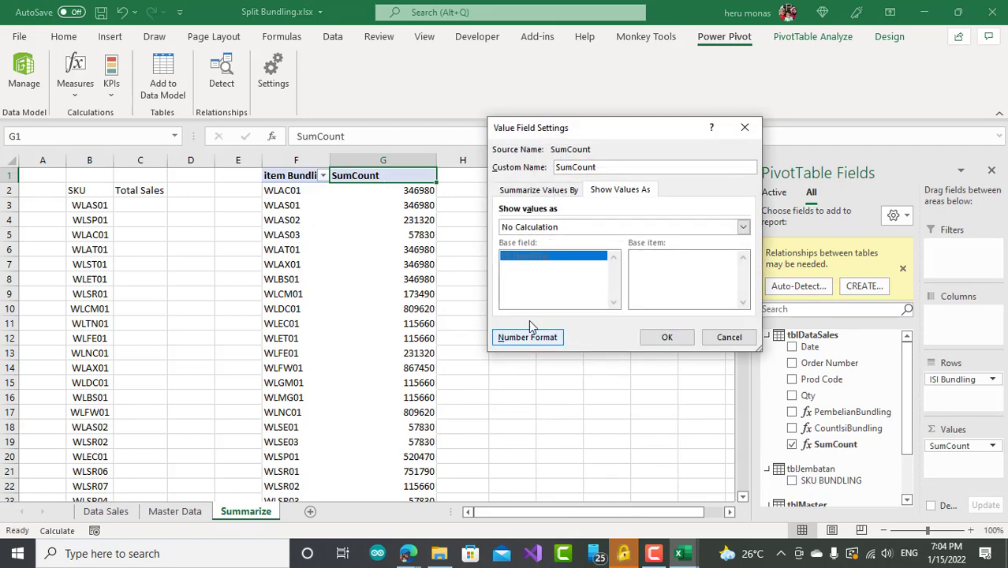
left_click(460, 134)
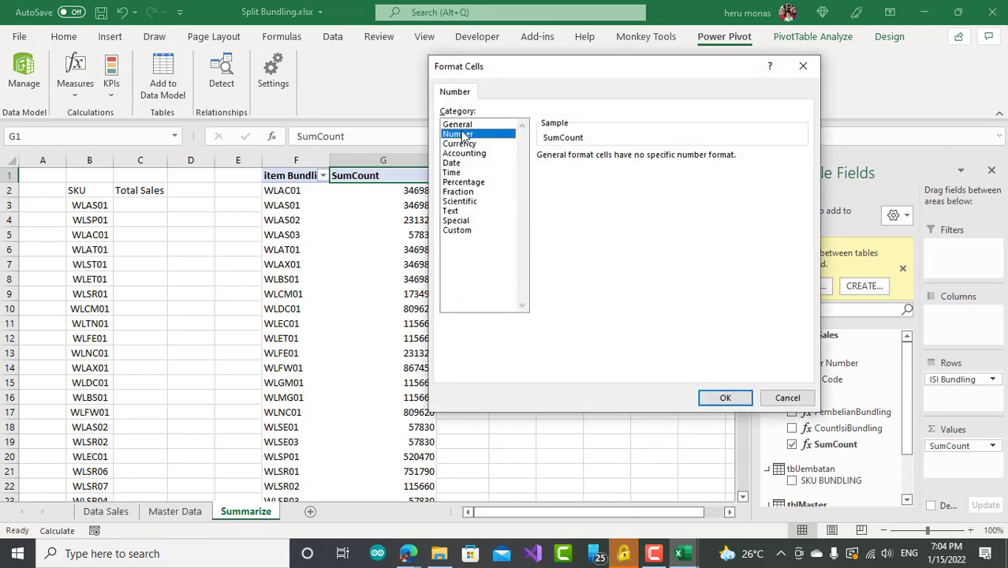
left_click(542, 174)
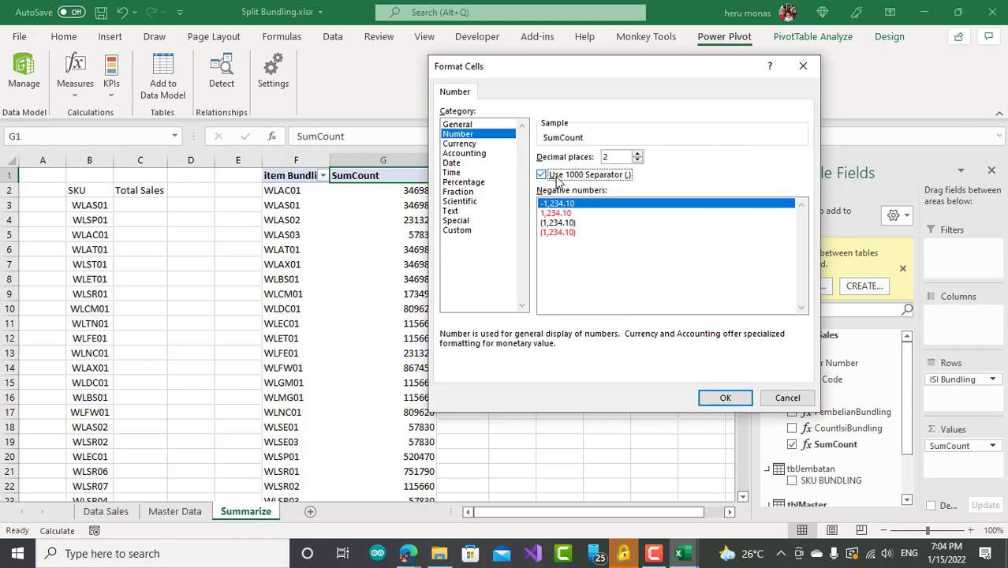
left_click(638, 160)
left_click(638, 160)
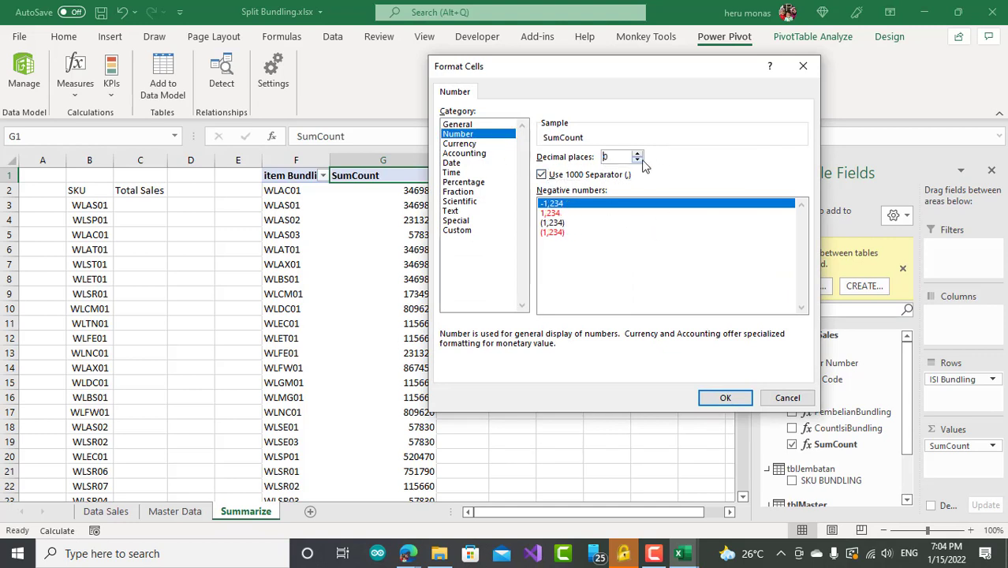
left_click(724, 399)
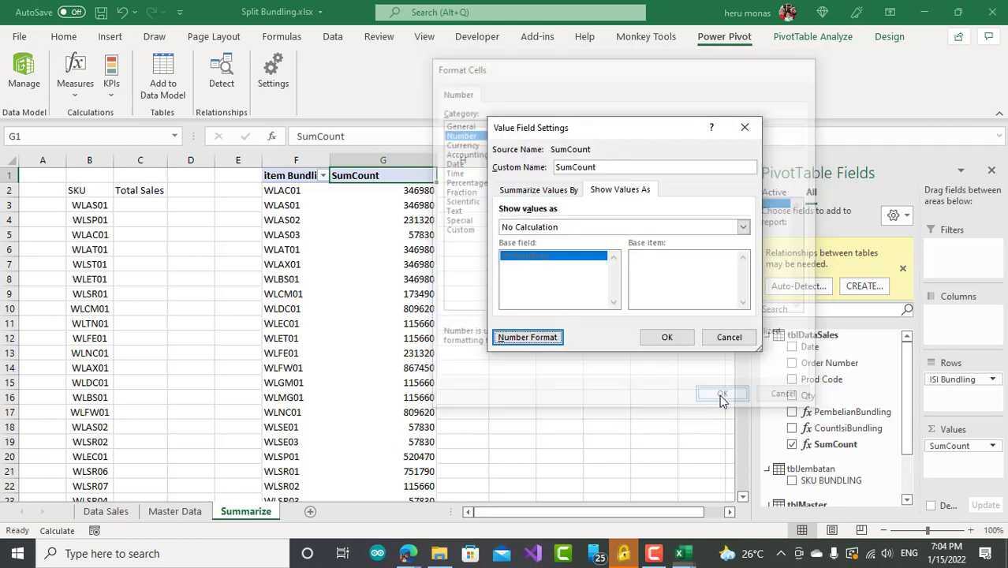
left_click(668, 339)
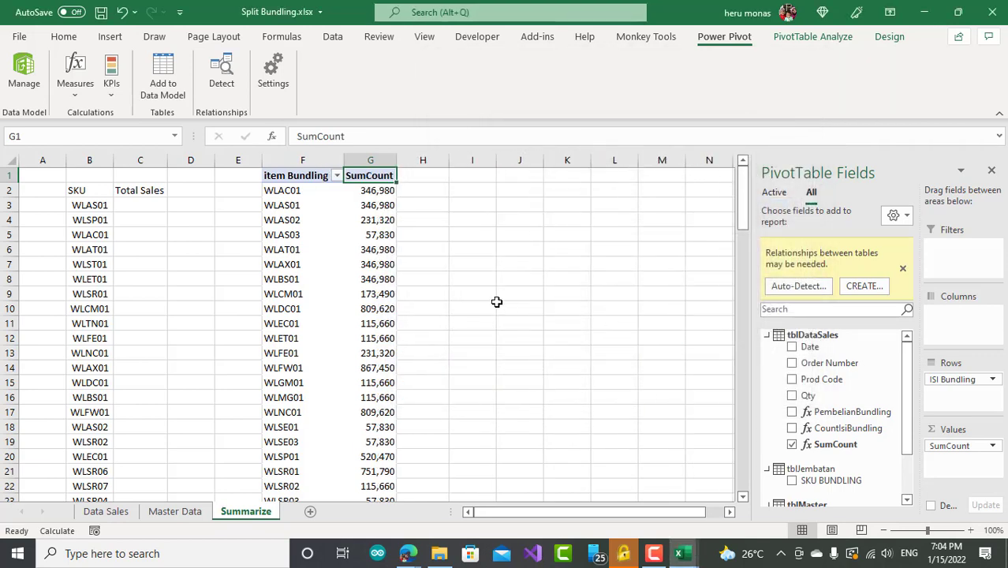
left_click(458, 263)
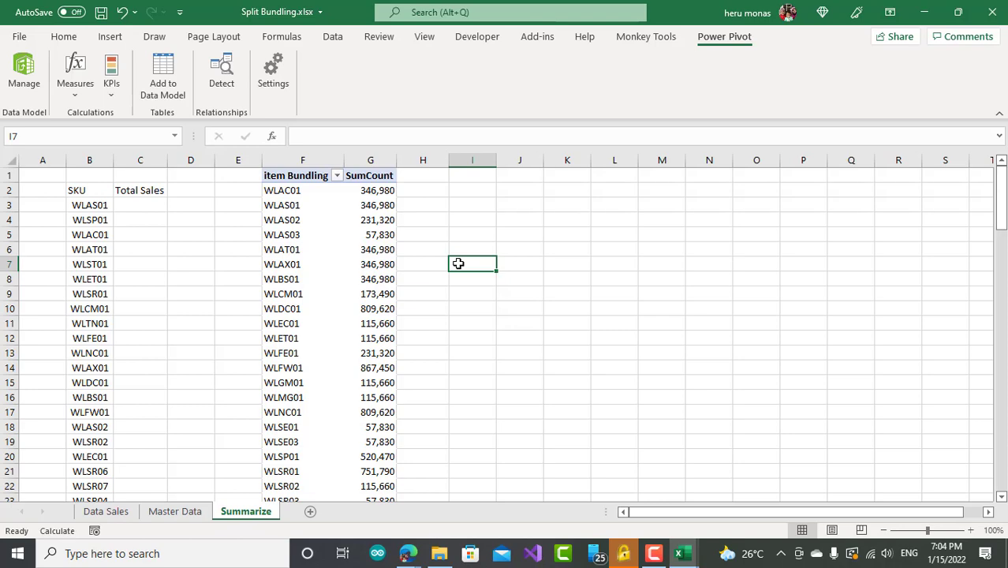
Add an empty record row at the end of the Data Sales table and glance at the Master Data sheet
left_click(105, 511)
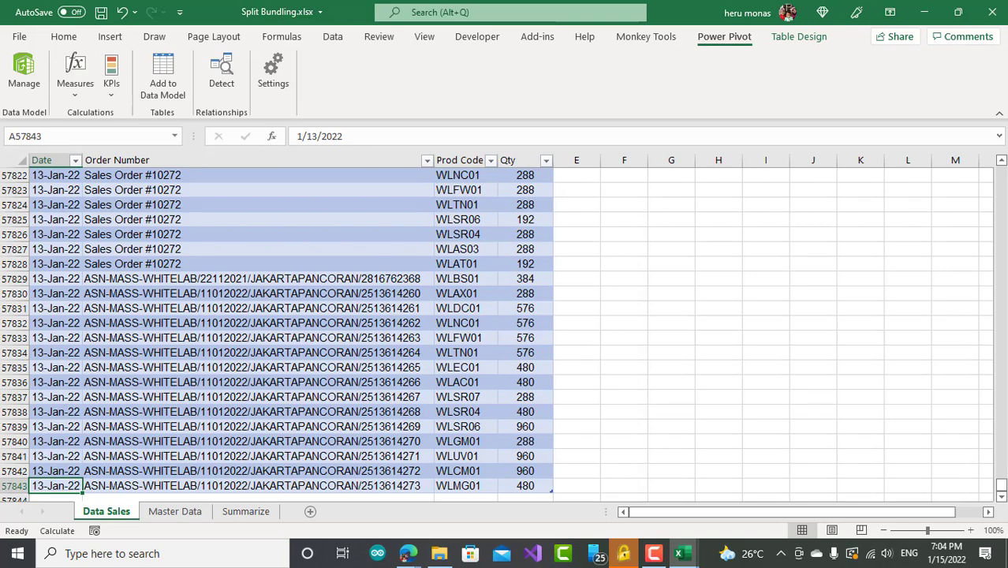
scroll(637, 447, "down", 2)
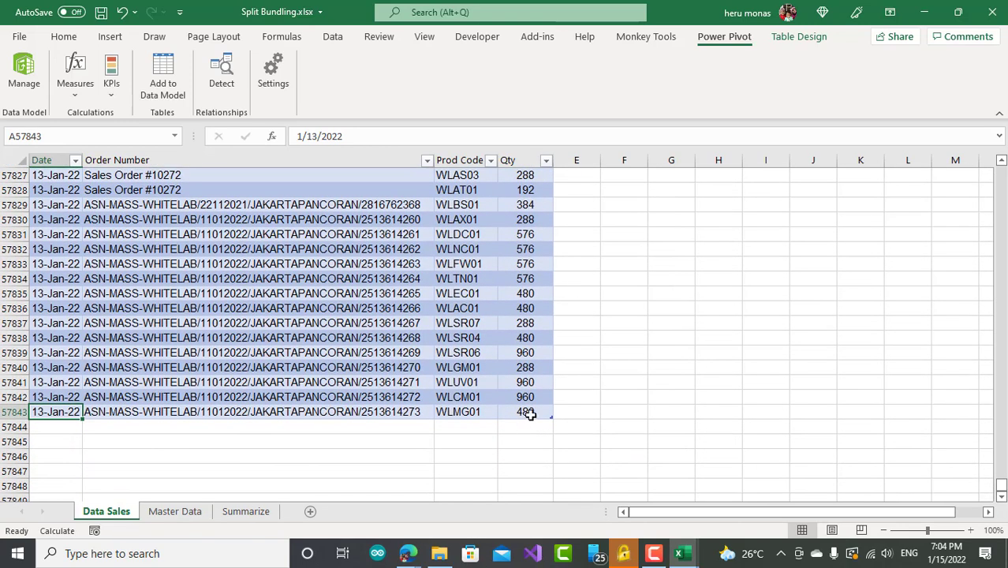
left_click(530, 415)
key("Tab")
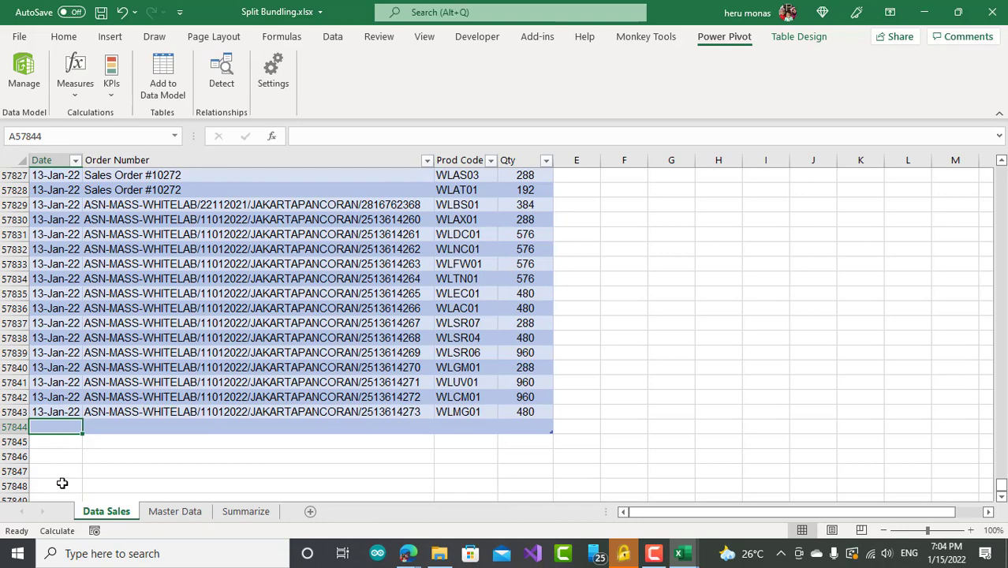
left_click(175, 515)
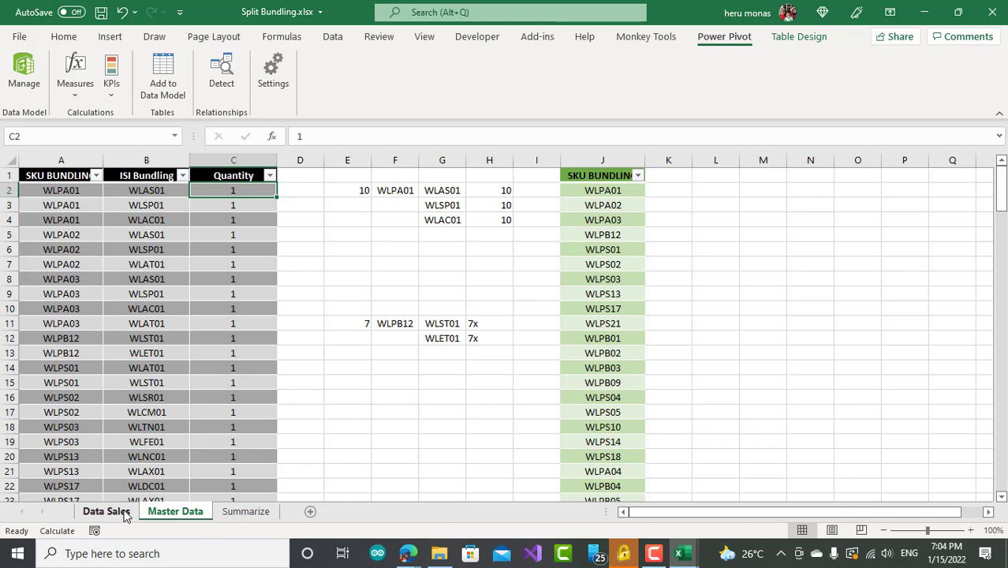
left_click(126, 512)
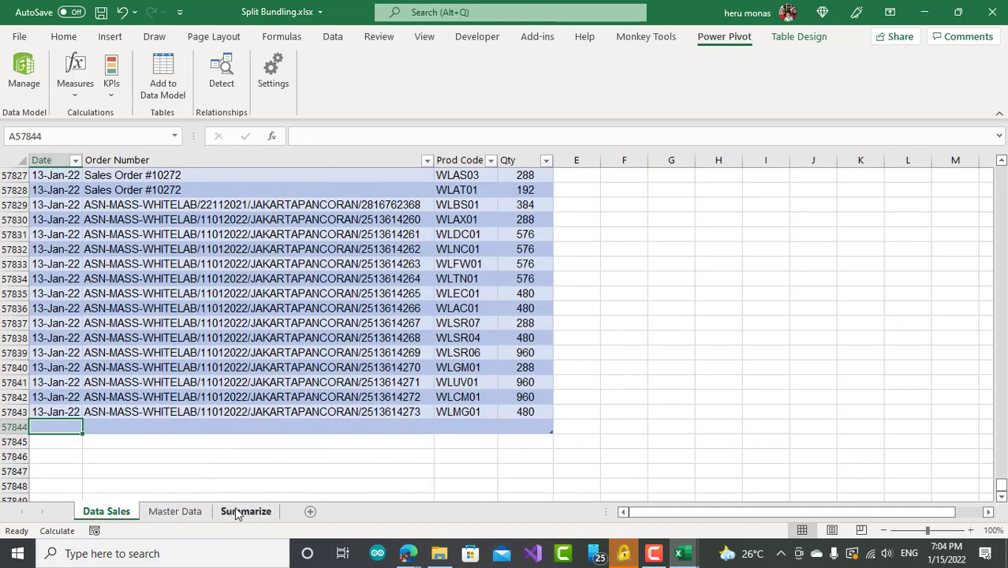
Refresh all data connections so the Summarize PivotTable picks up the current table data
left_click(237, 512)
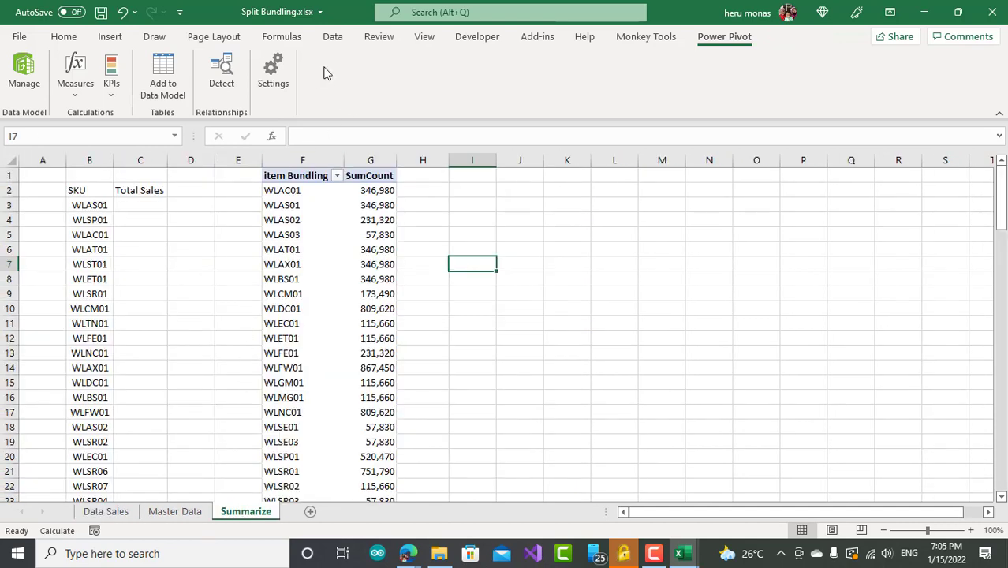
left_click(333, 37)
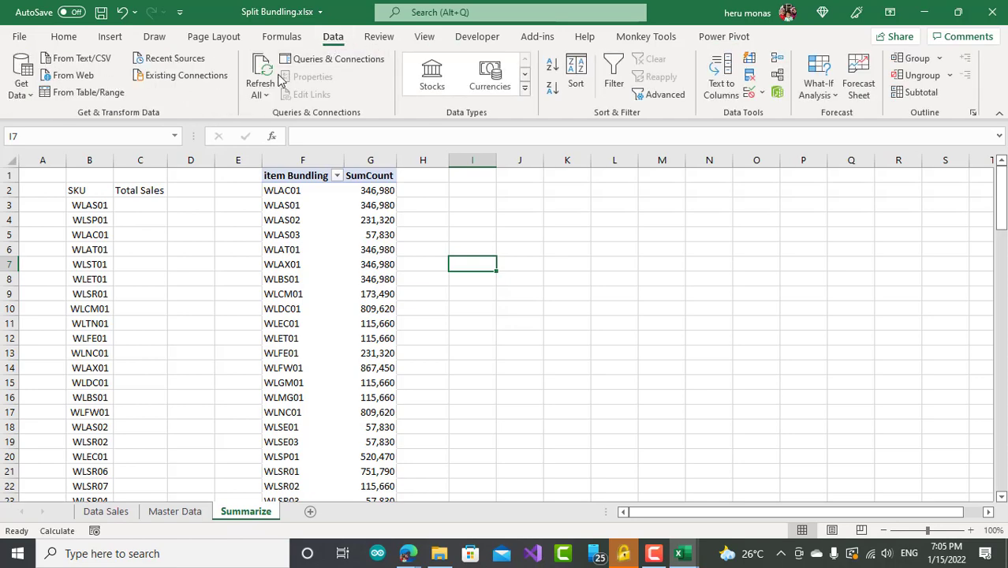
left_click(278, 80)
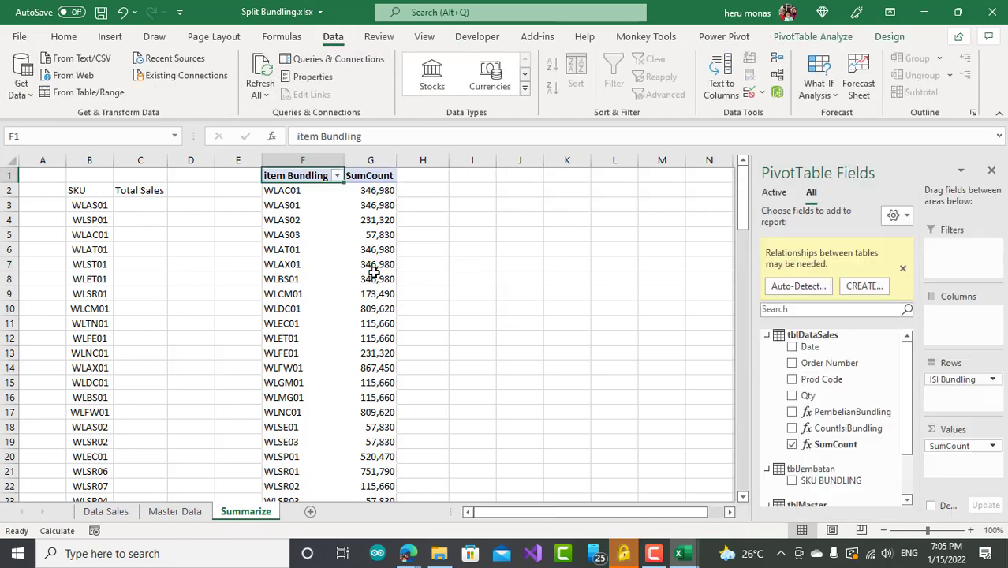
mouse_move(374, 272)
Switch to the Edge browser and read the original Facebook question about splitting bundle items from its beginning
mouse_move(407, 553)
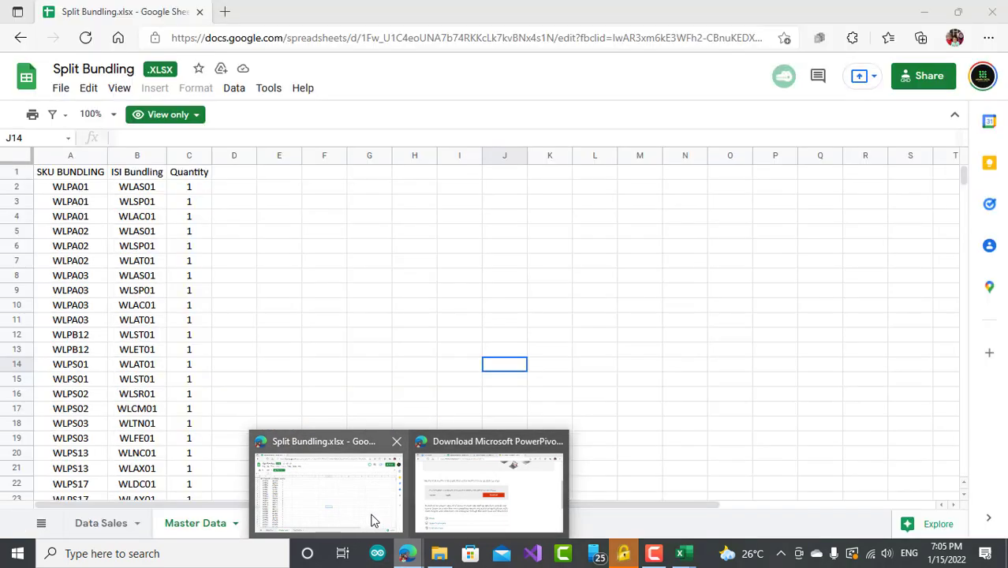
left_click(372, 519)
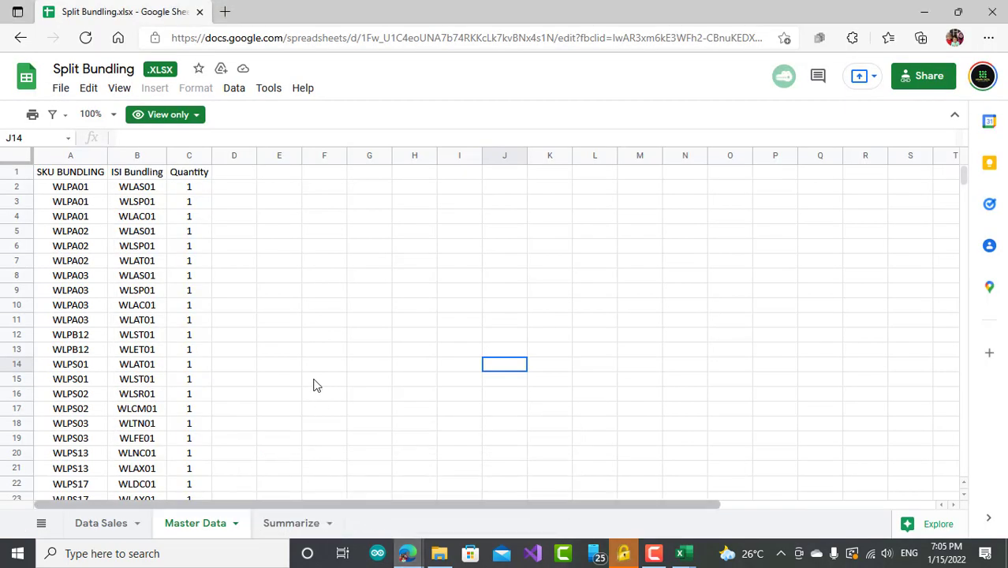
mouse_move(415, 556)
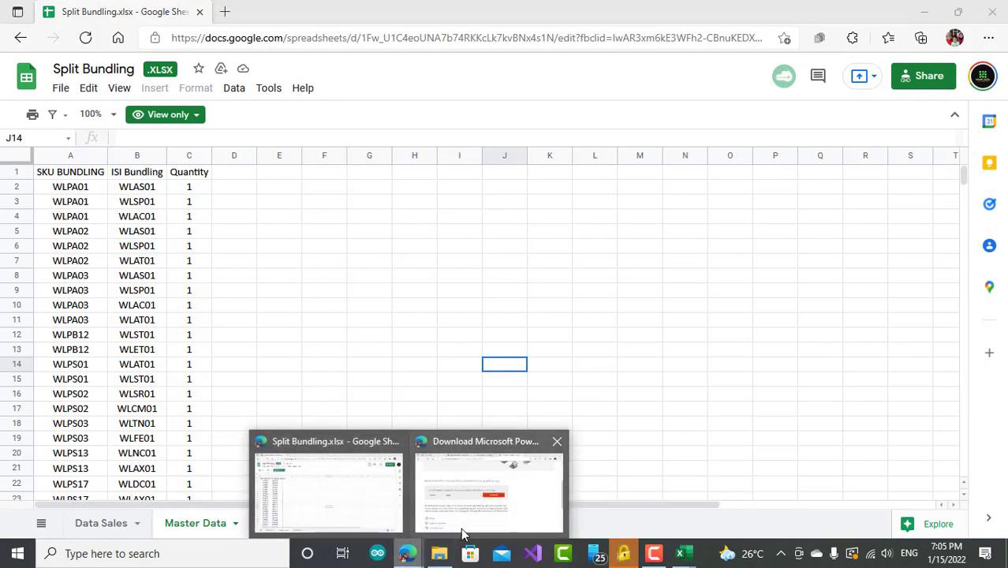
left_click(461, 513)
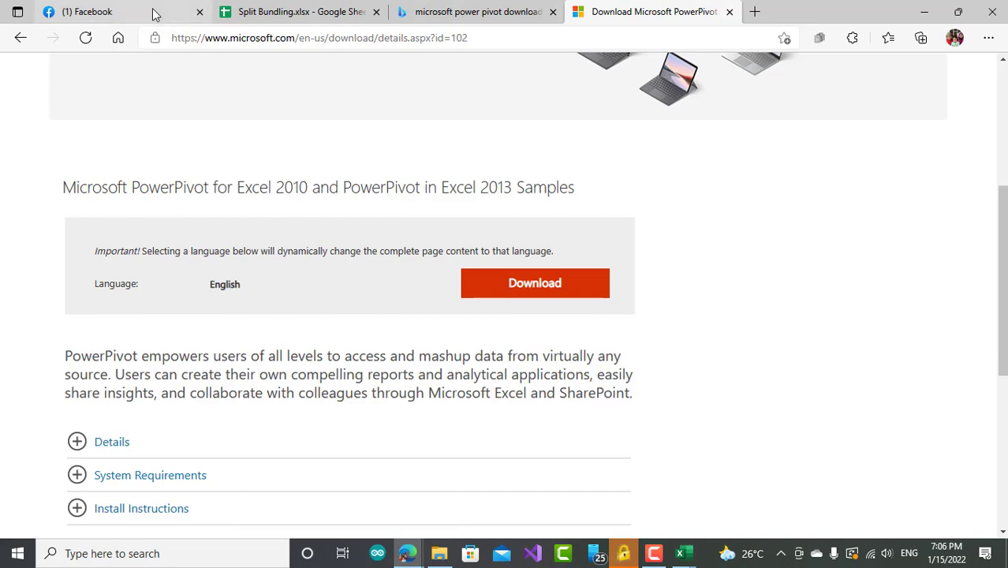
left_click(156, 11)
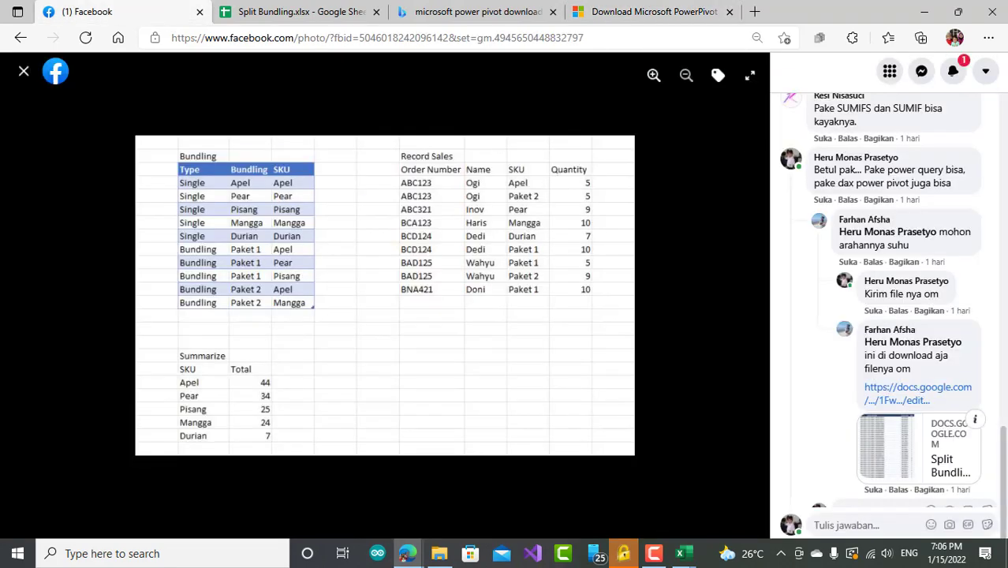
left_click_drag(1006, 473, 1004, 127)
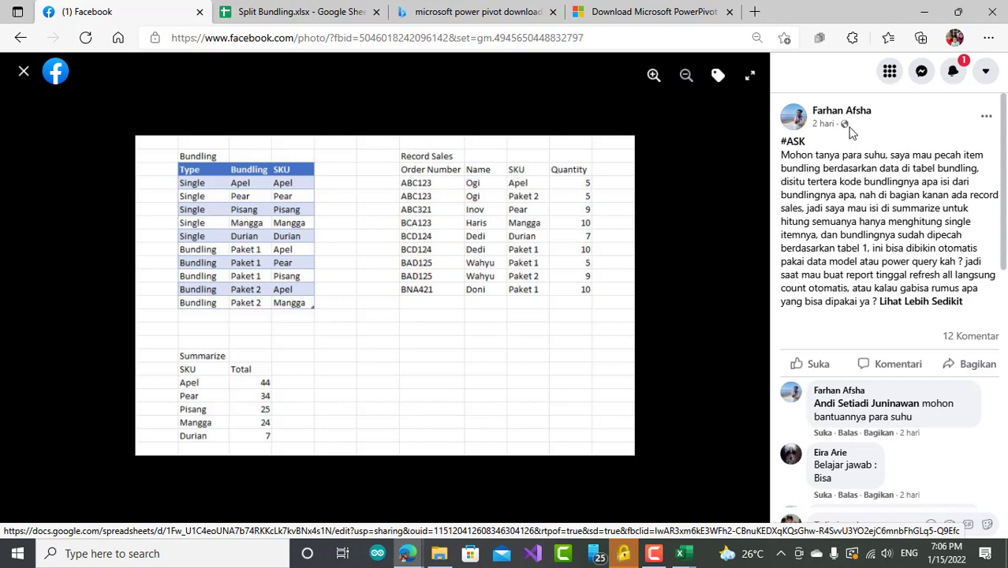
Open the Facebook group Bantuan Macro/VBA Excel-Power pivot-Power Query-DAX (Indonesia) in a new browser tab and look through its recent discussion posts
left_click(754, 12)
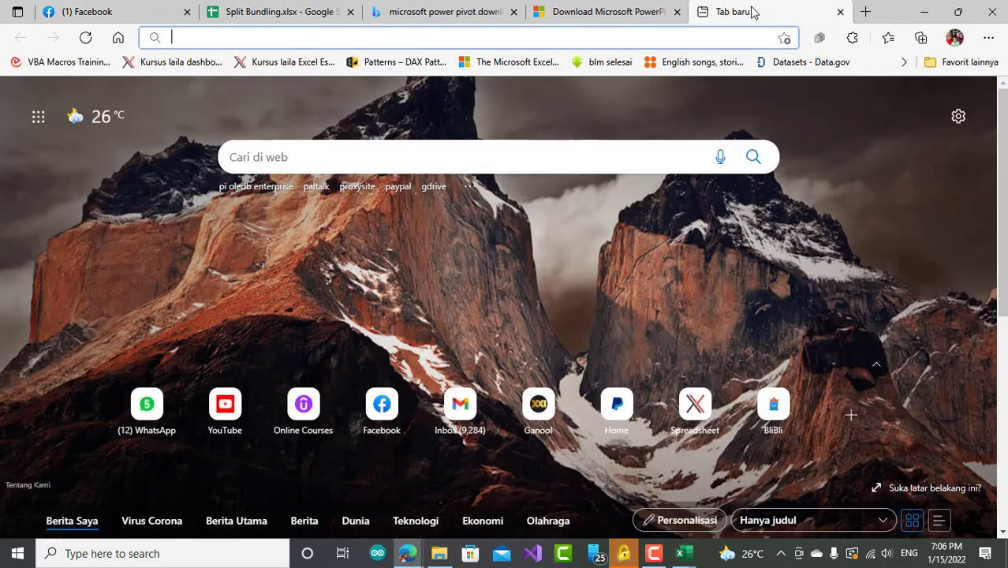
left_click(391, 422)
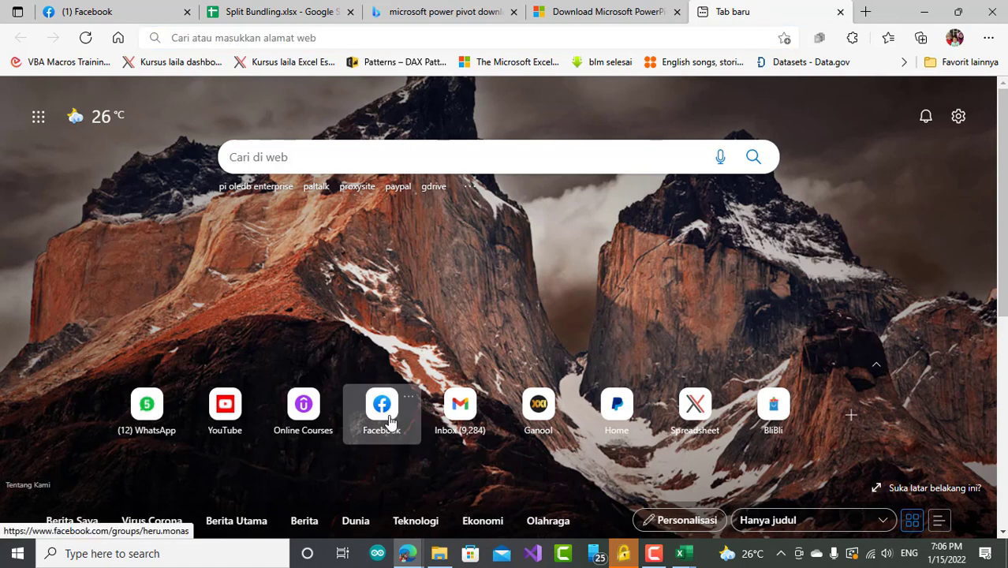
left_click(390, 418)
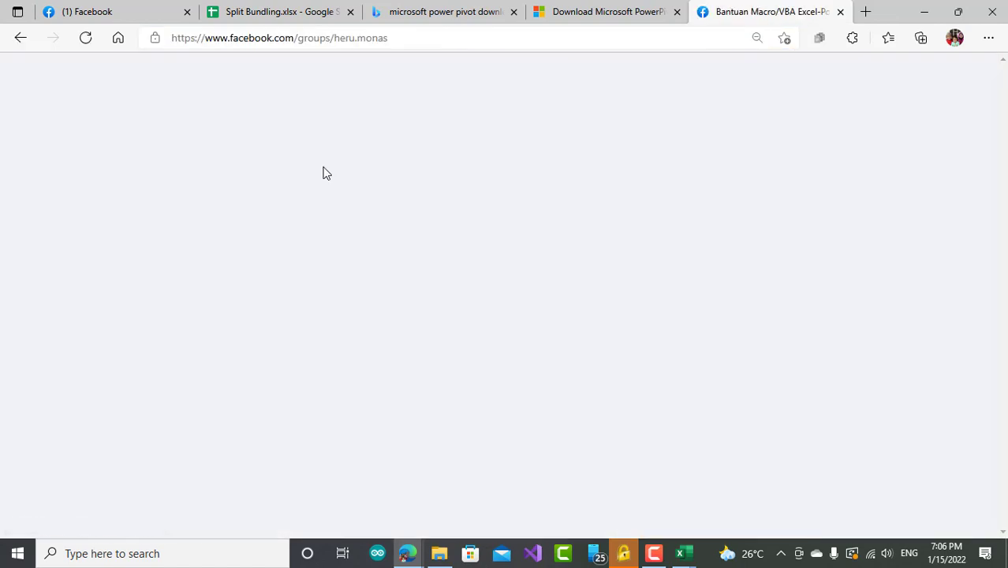
scroll(324, 174, "down", 2)
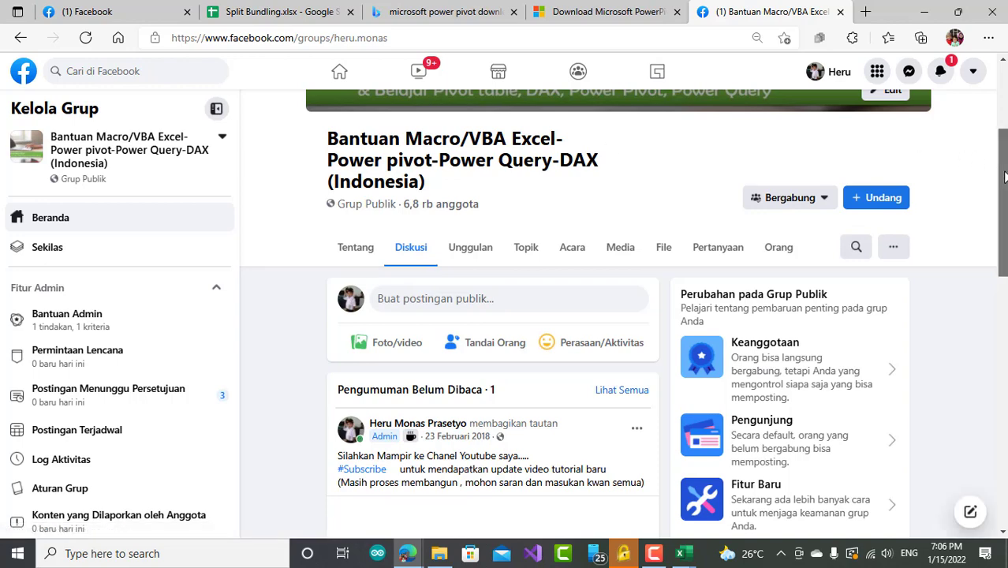
left_click_drag(1002, 178, 1006, 272)
scroll(1006, 272, "down", 5)
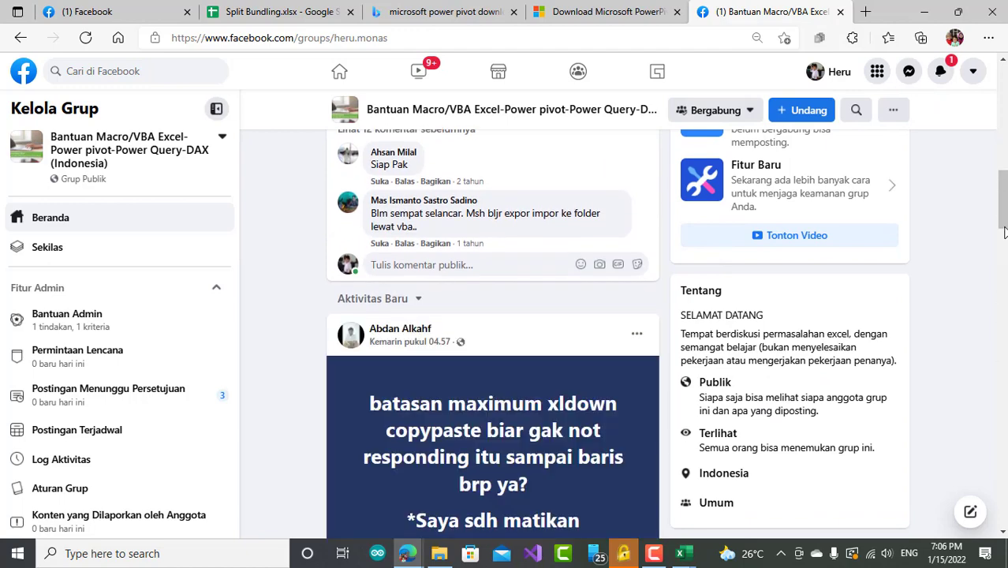
left_click_drag(1006, 207, 1005, 272)
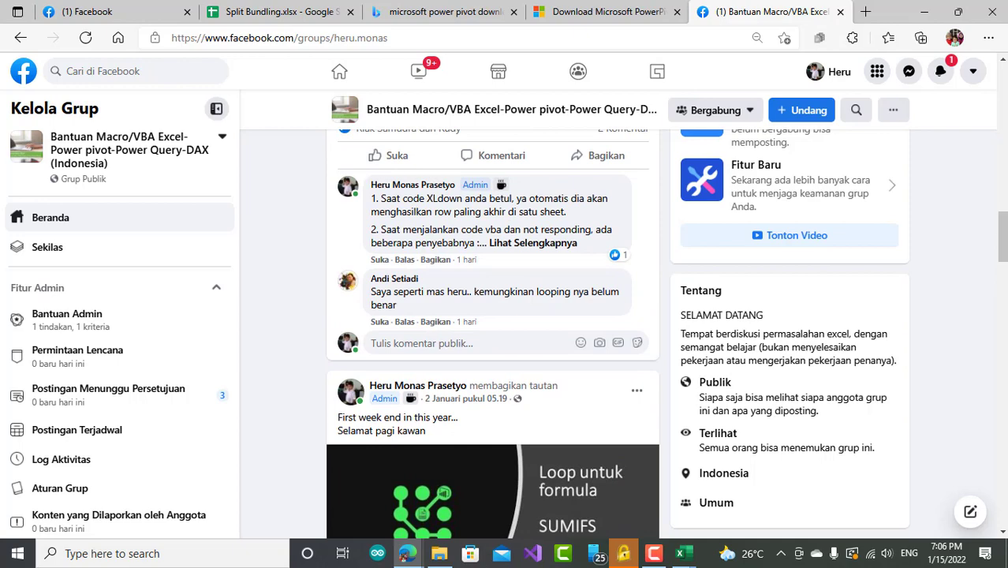
left_click_drag(1004, 253, 1004, 284)
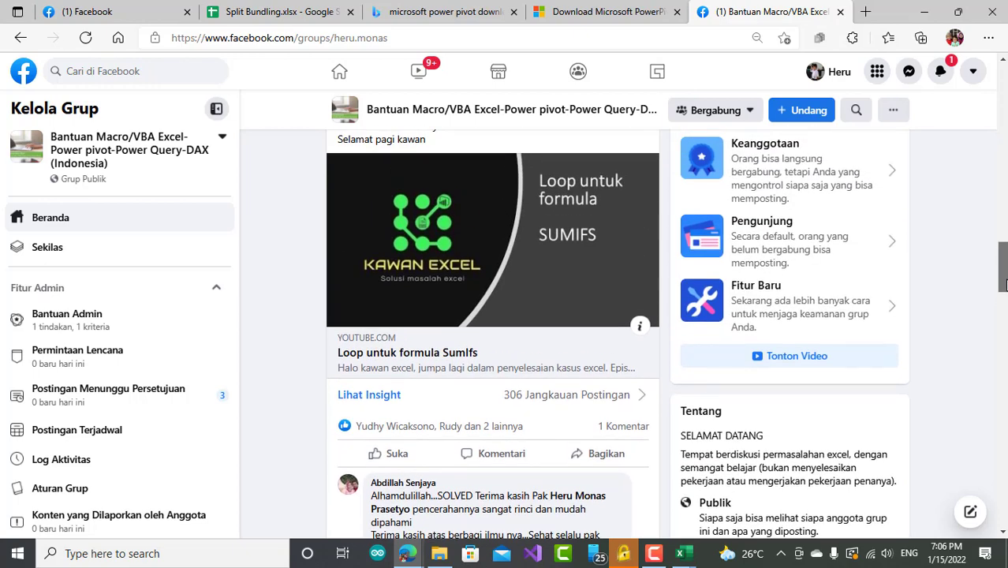
left_click_drag(1005, 284, 1005, 285)
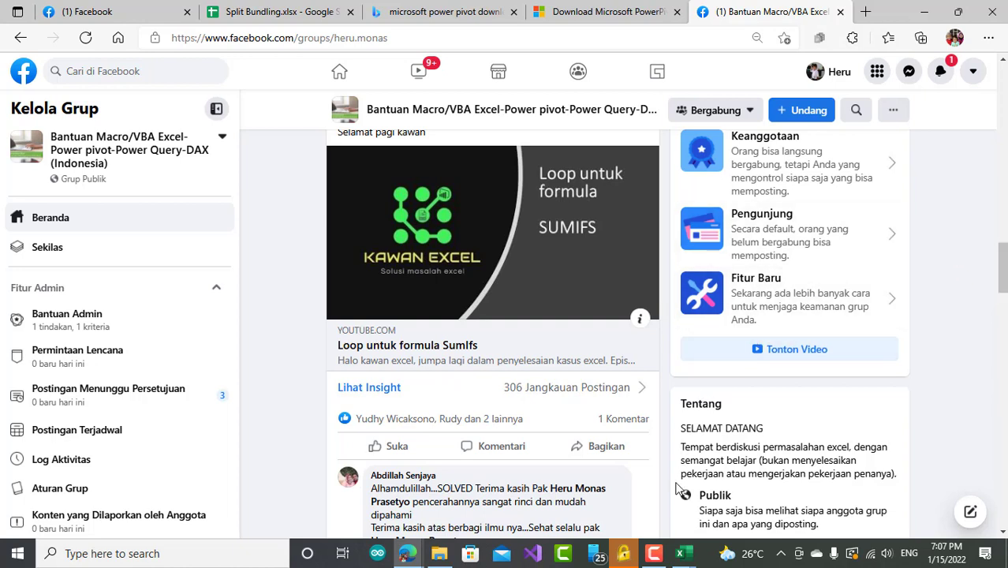
mouse_move(653, 558)
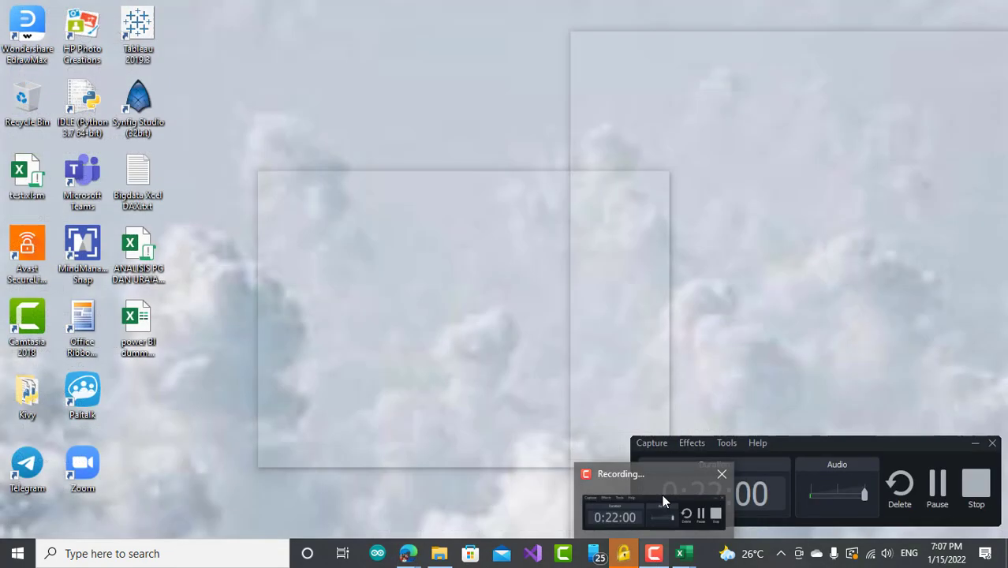
left_click(655, 505)
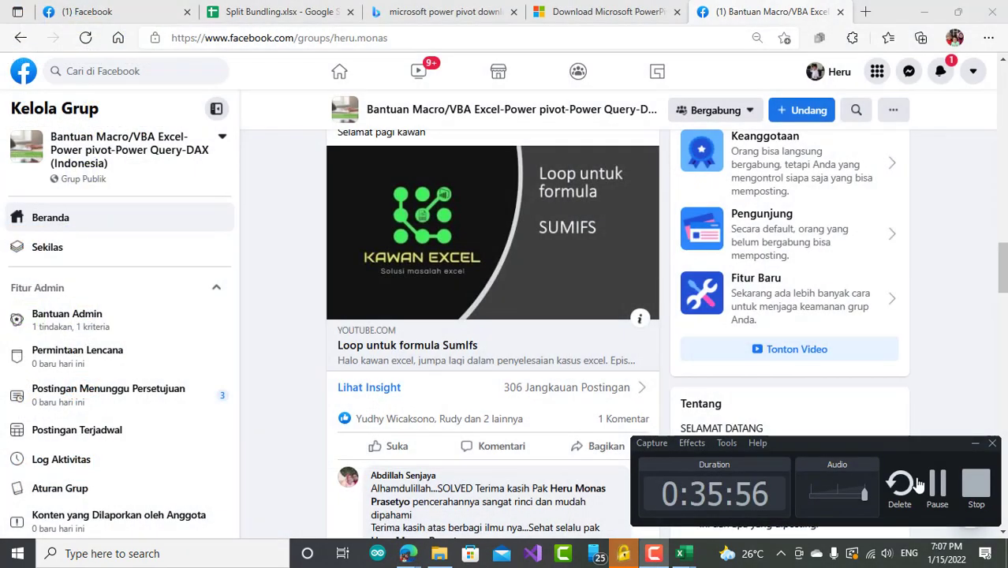
left_click(976, 483)
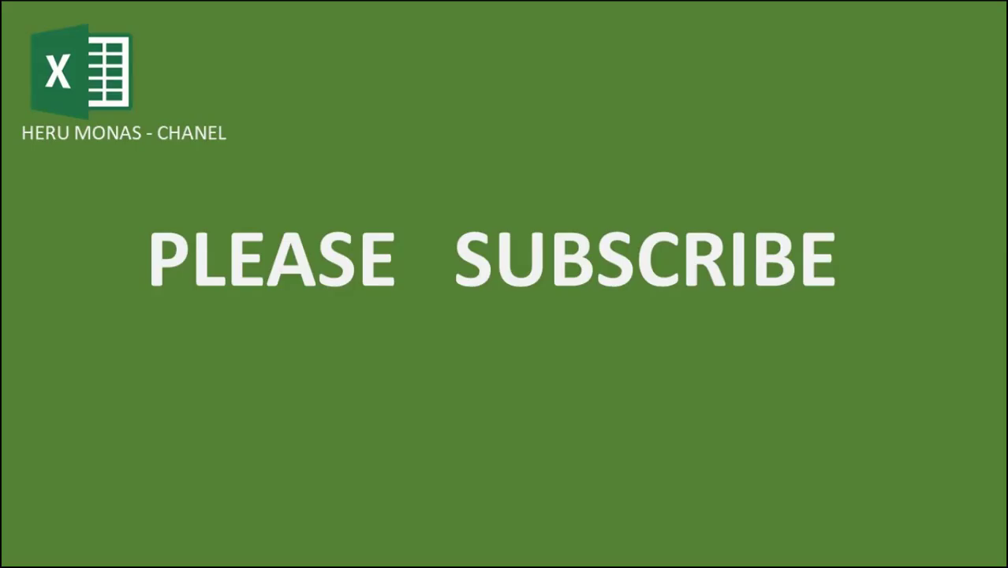